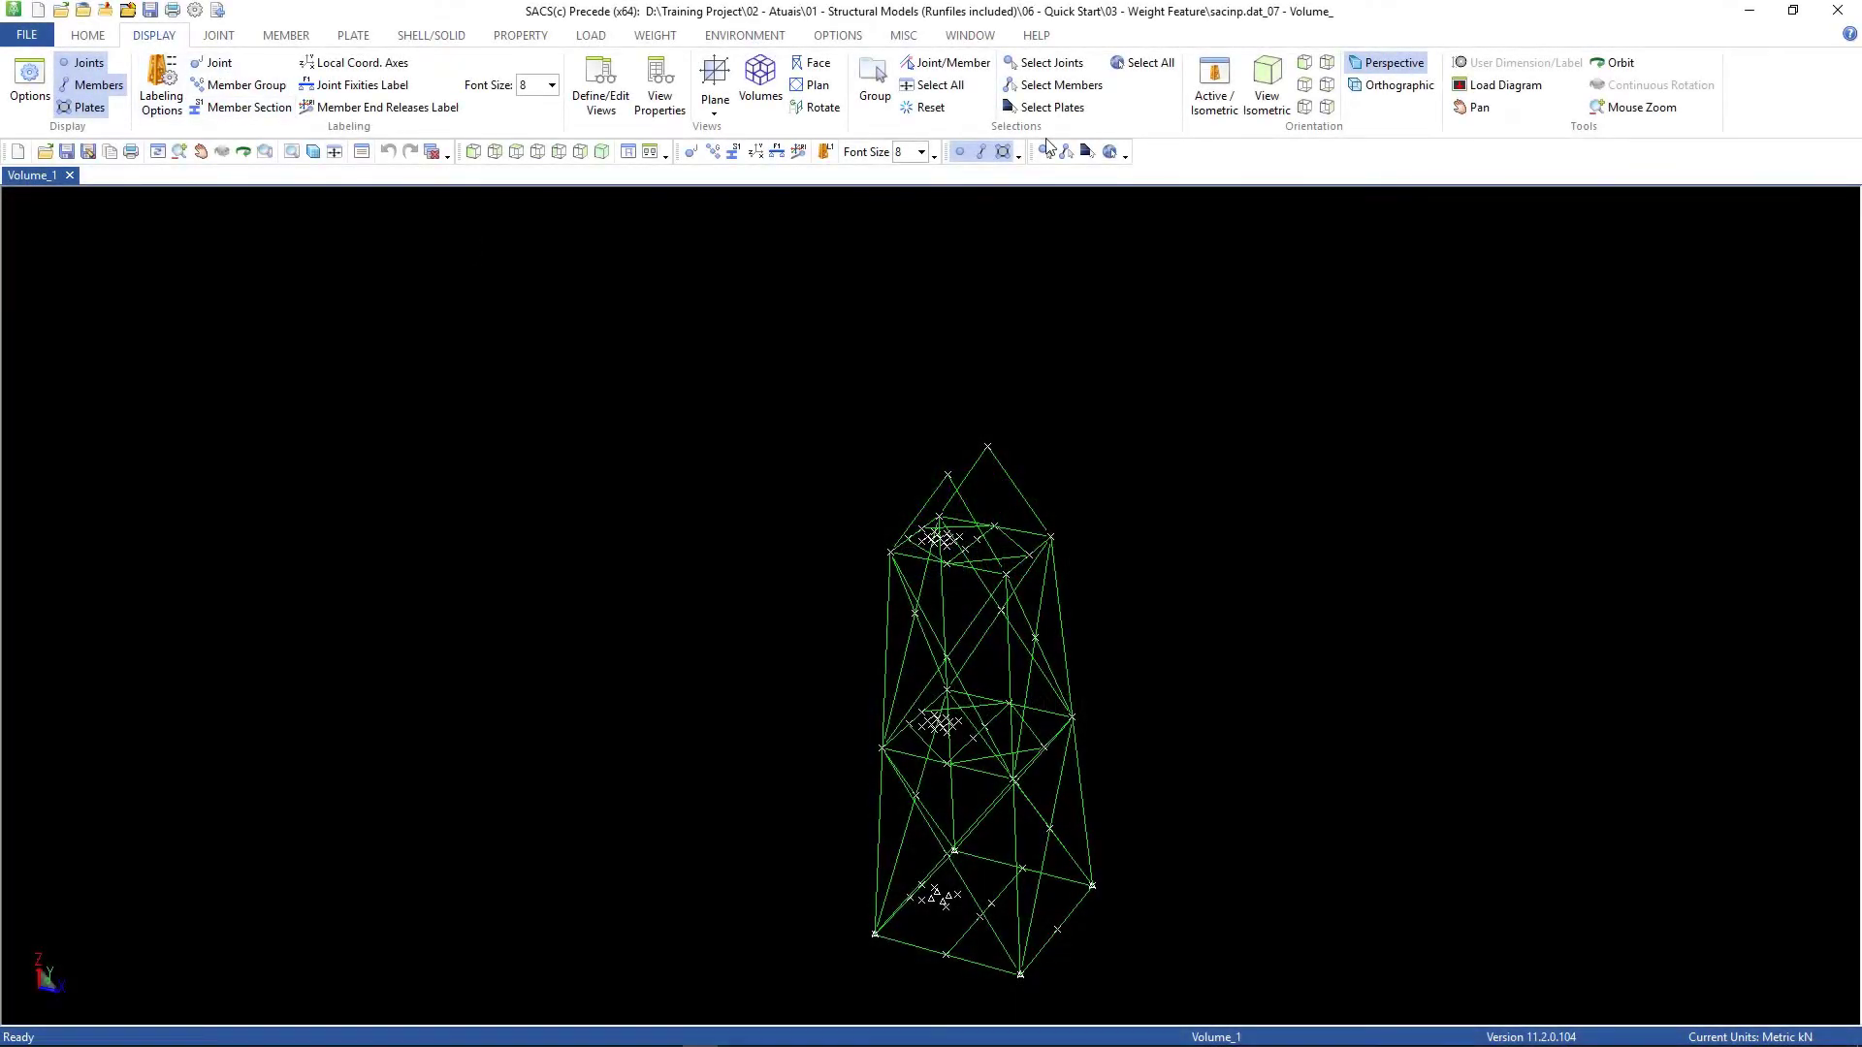
Step: Redisplay the full jacket with its deck as the active structure, resetting selection and view volume
left_click(1214, 85)
left_click(588, 453)
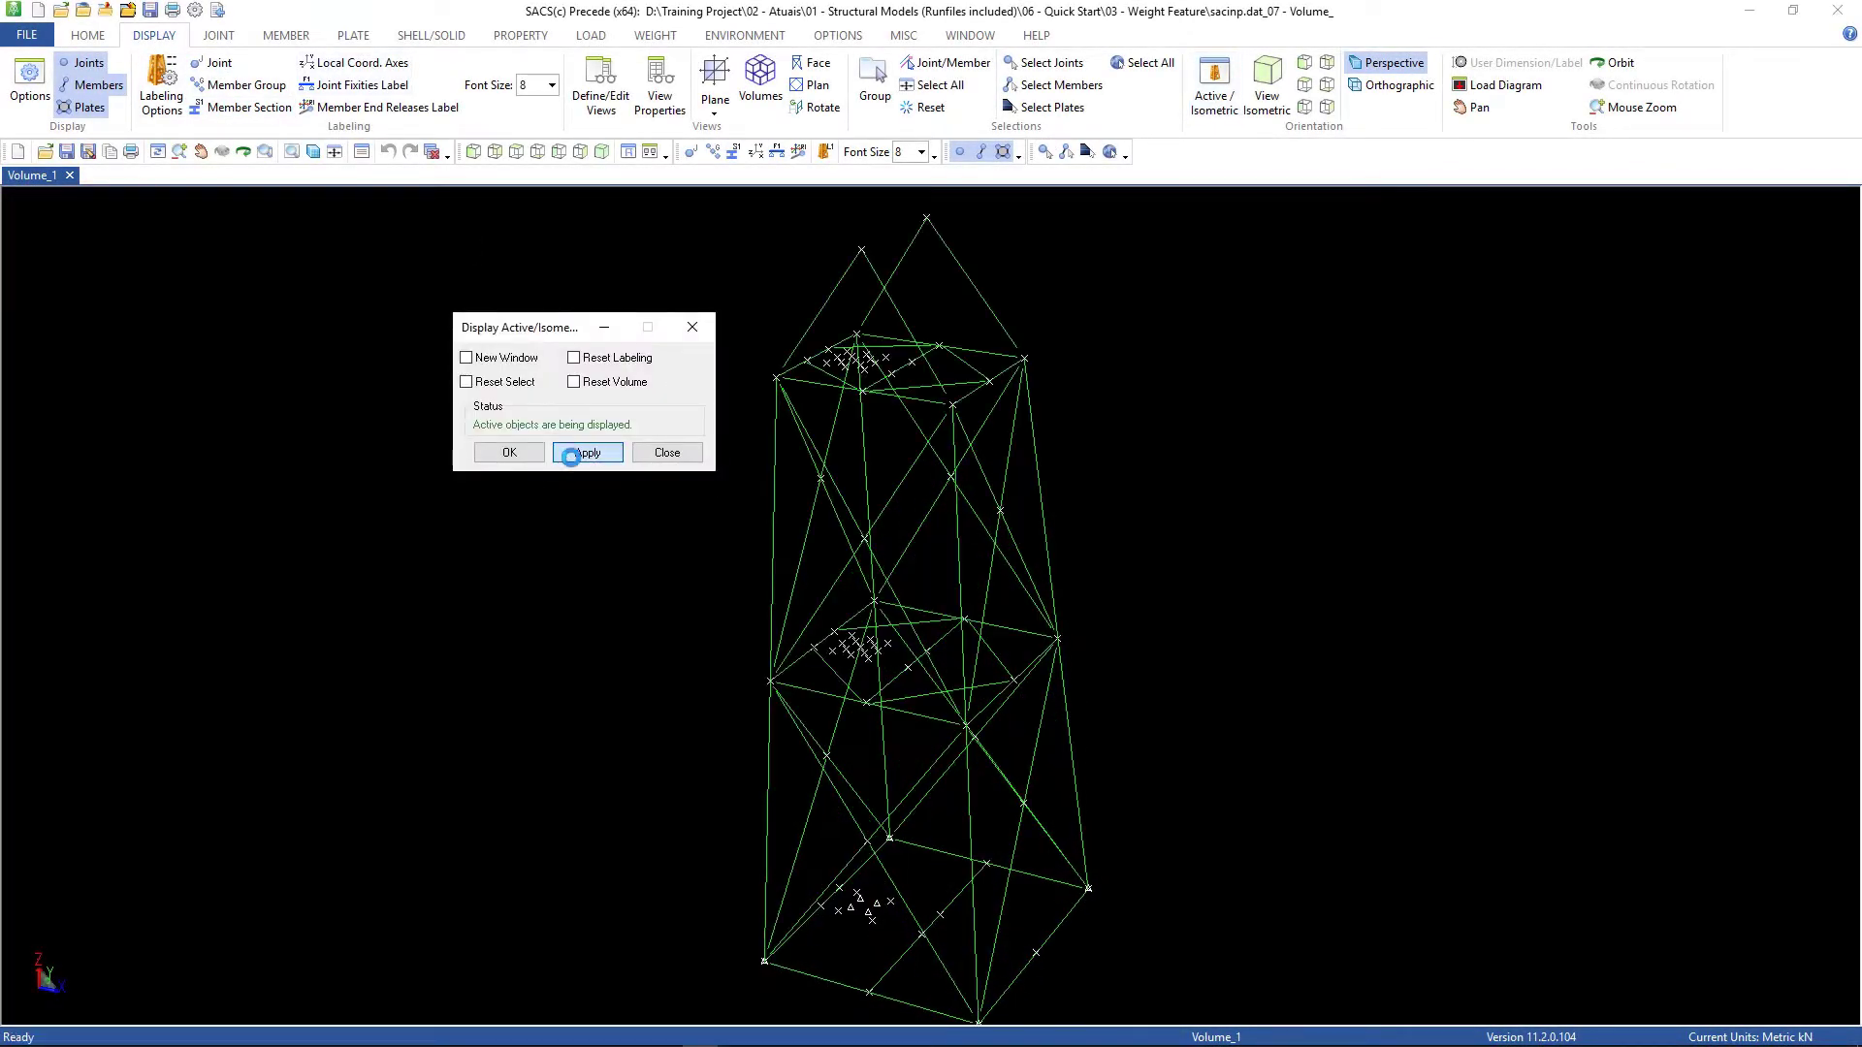
left_click(467, 357)
left_click(467, 358)
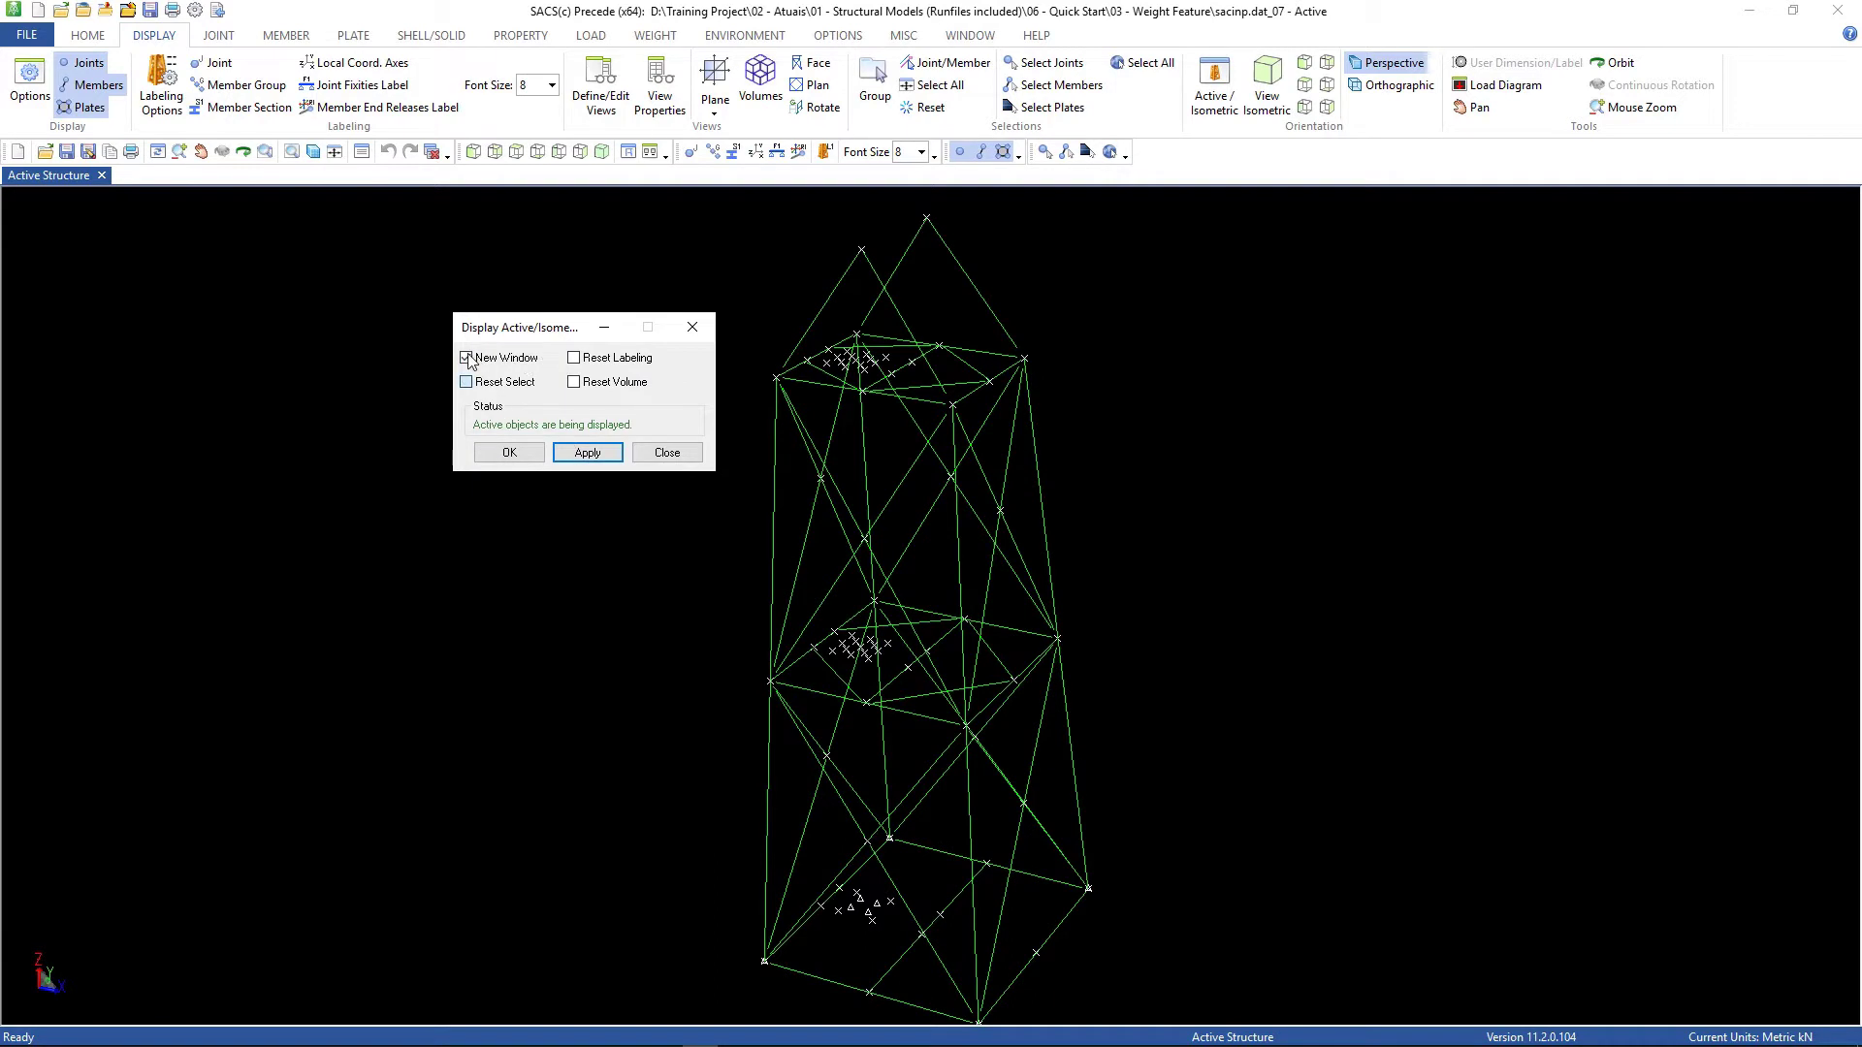
left_click(467, 382)
left_click(585, 453)
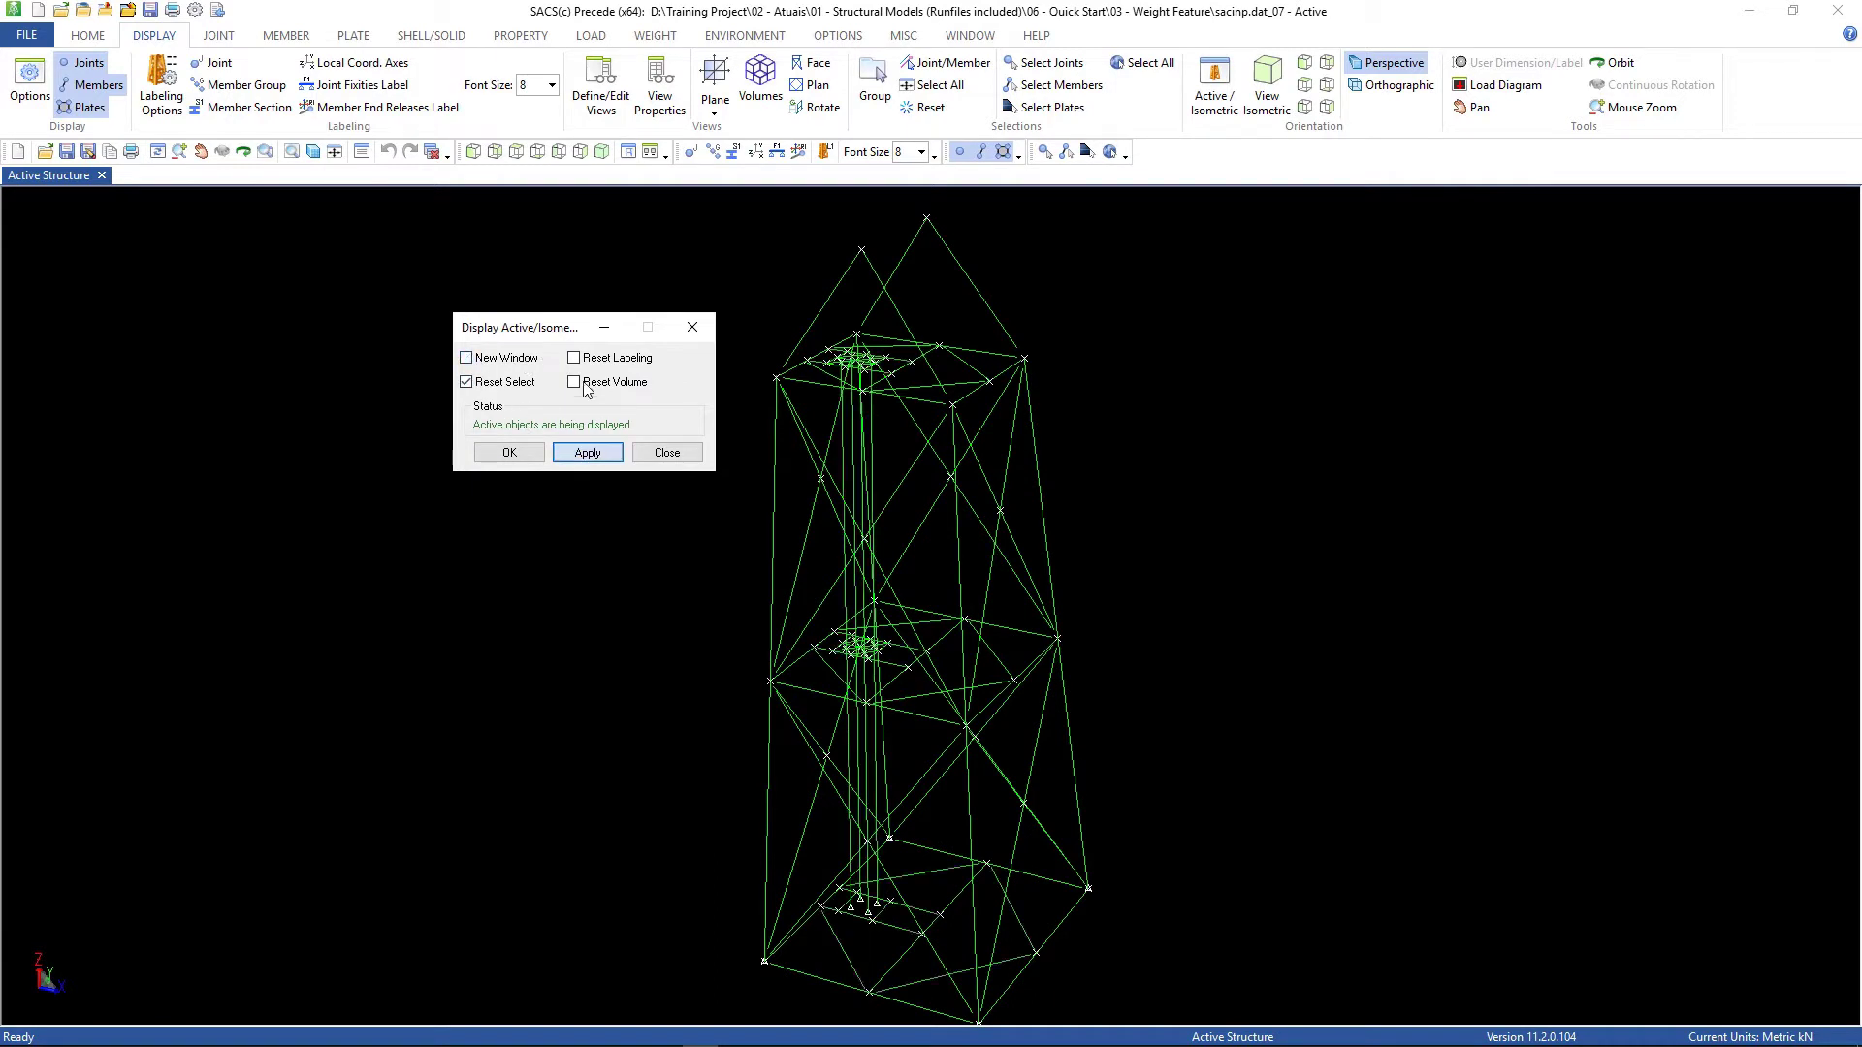
left_click(587, 453)
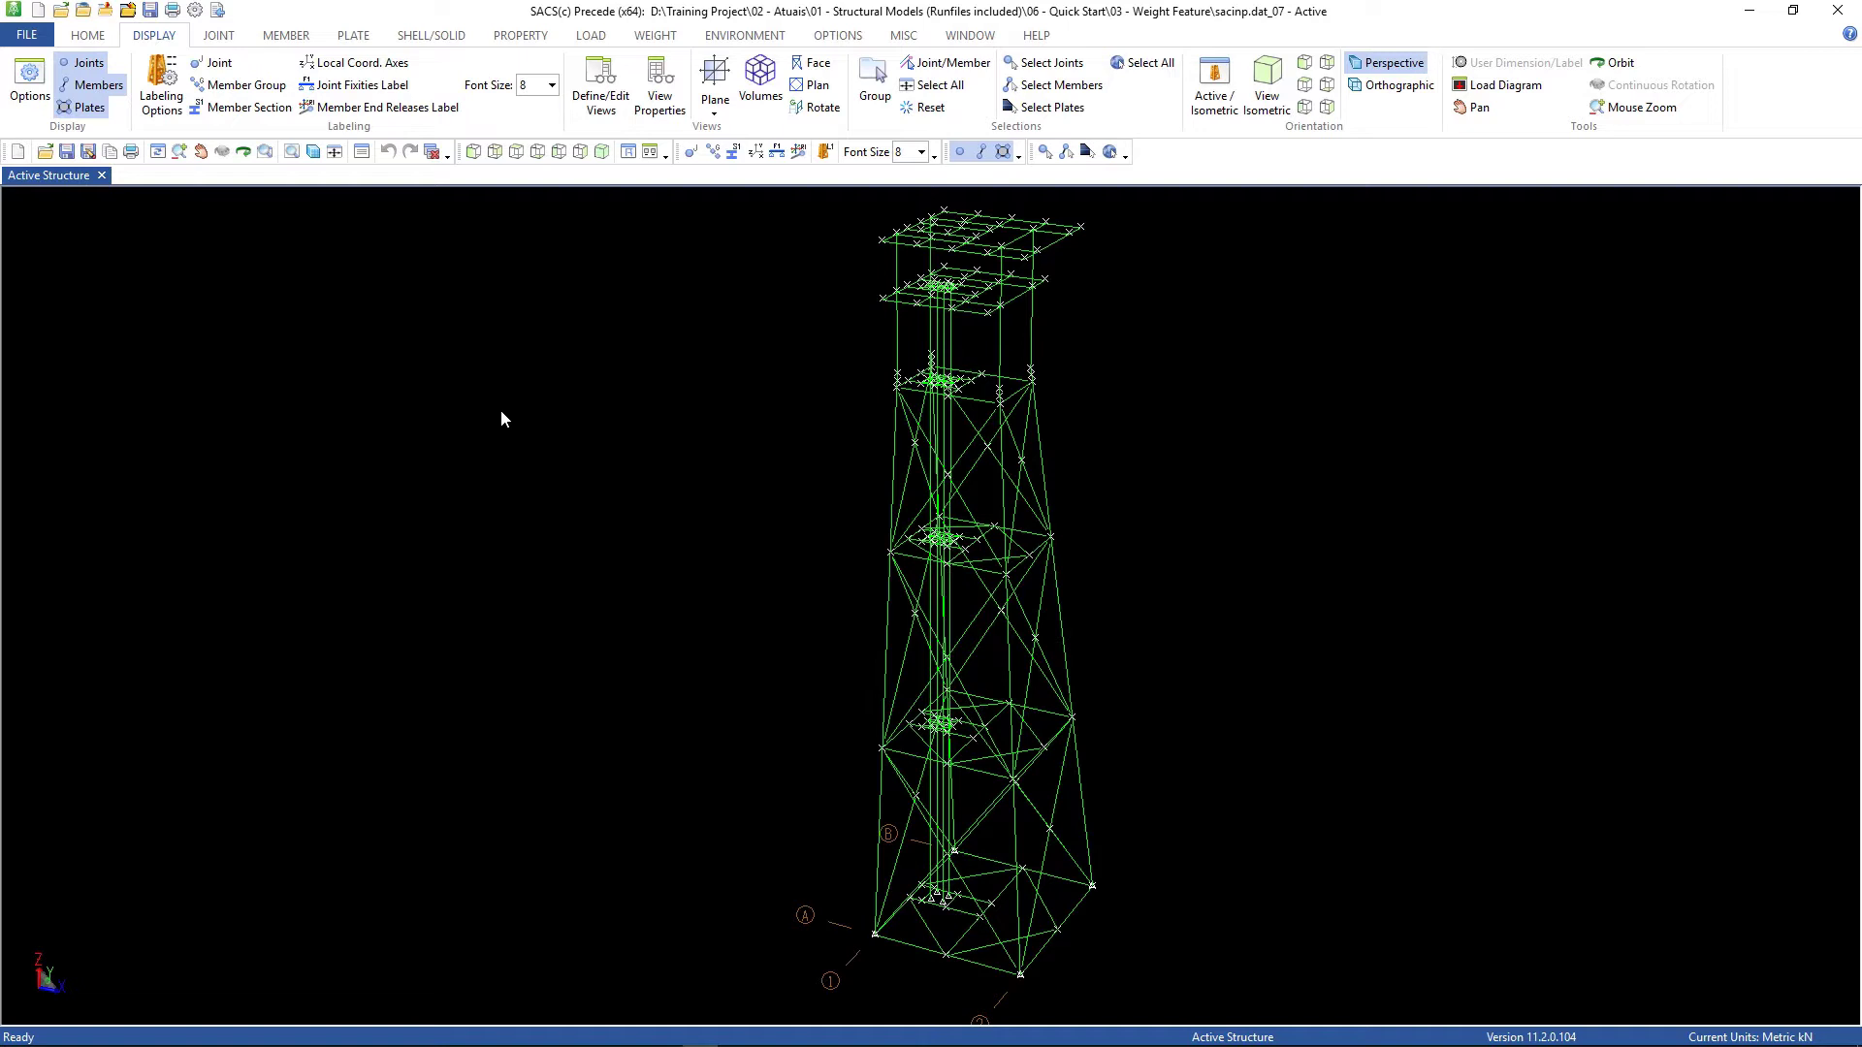
Step: Create a centre of roll with ID CEN1 from the Weight tools and apply it
left_click(652, 35)
left_click(569, 87)
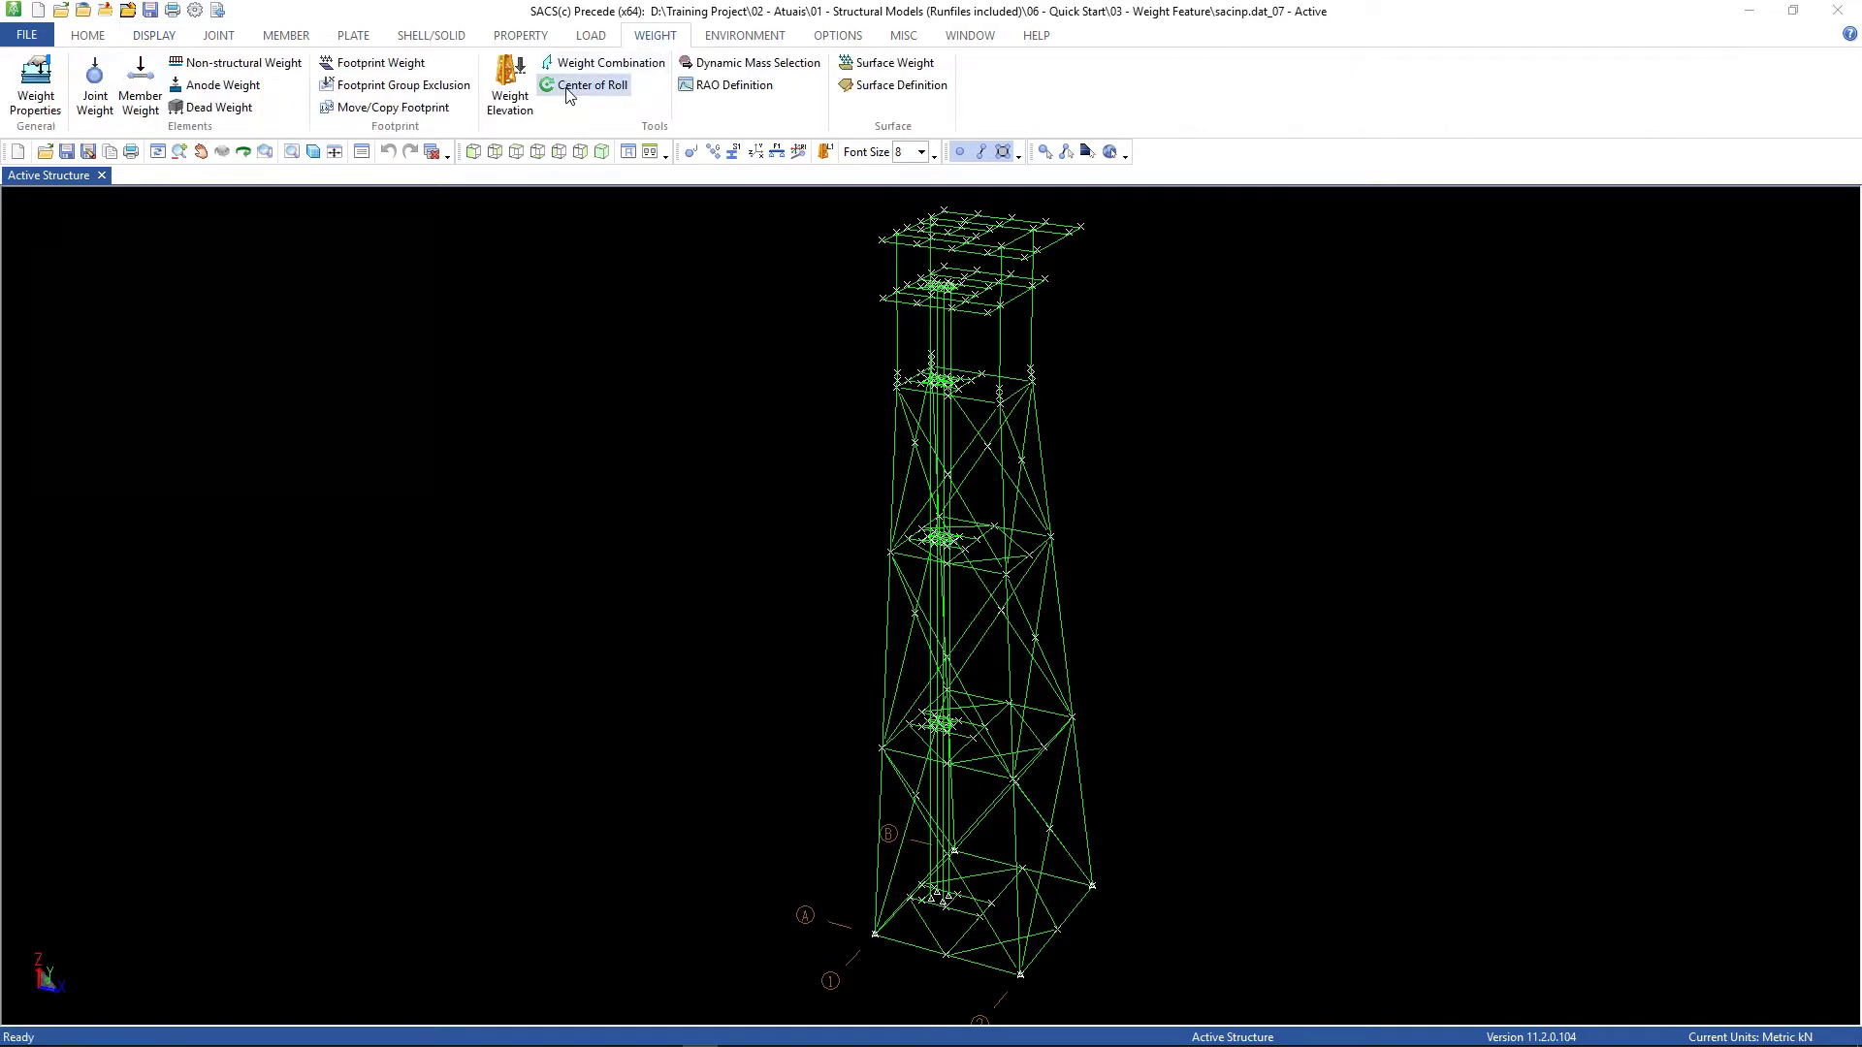
left_click(125, 312)
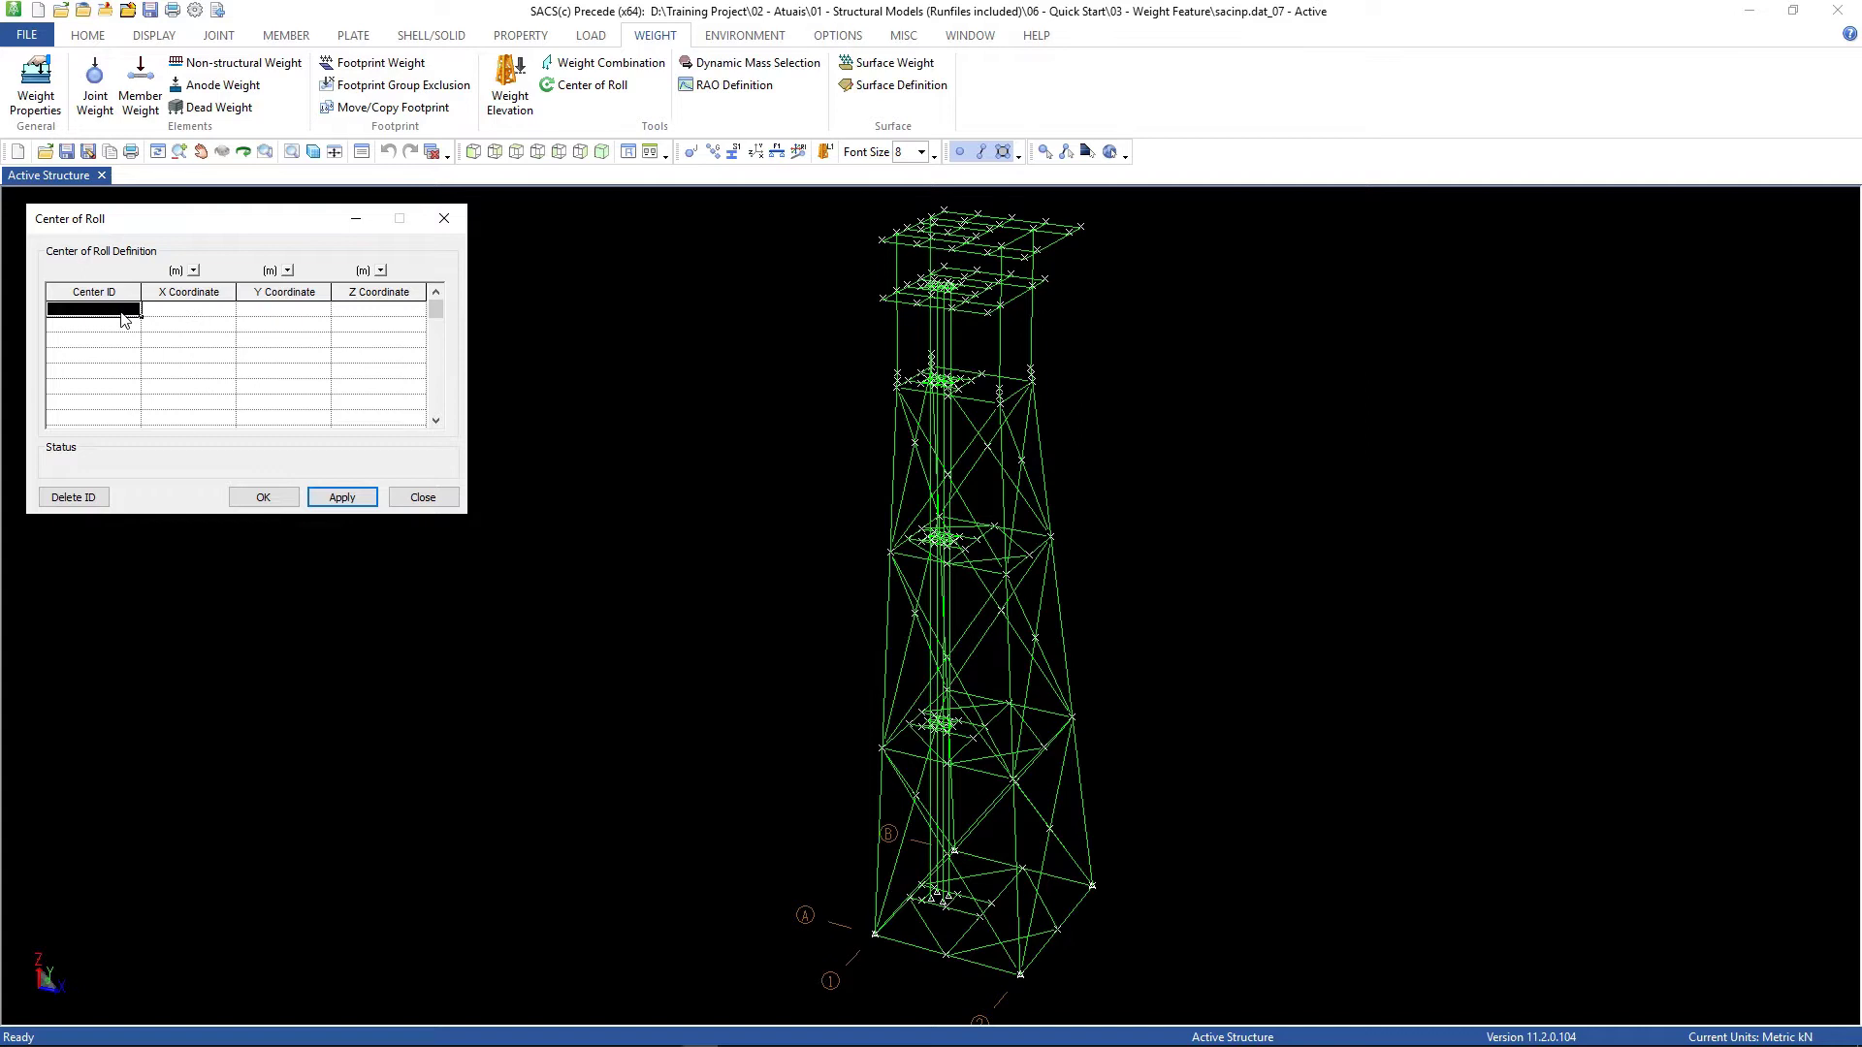
type("CEN1")
left_click(335, 502)
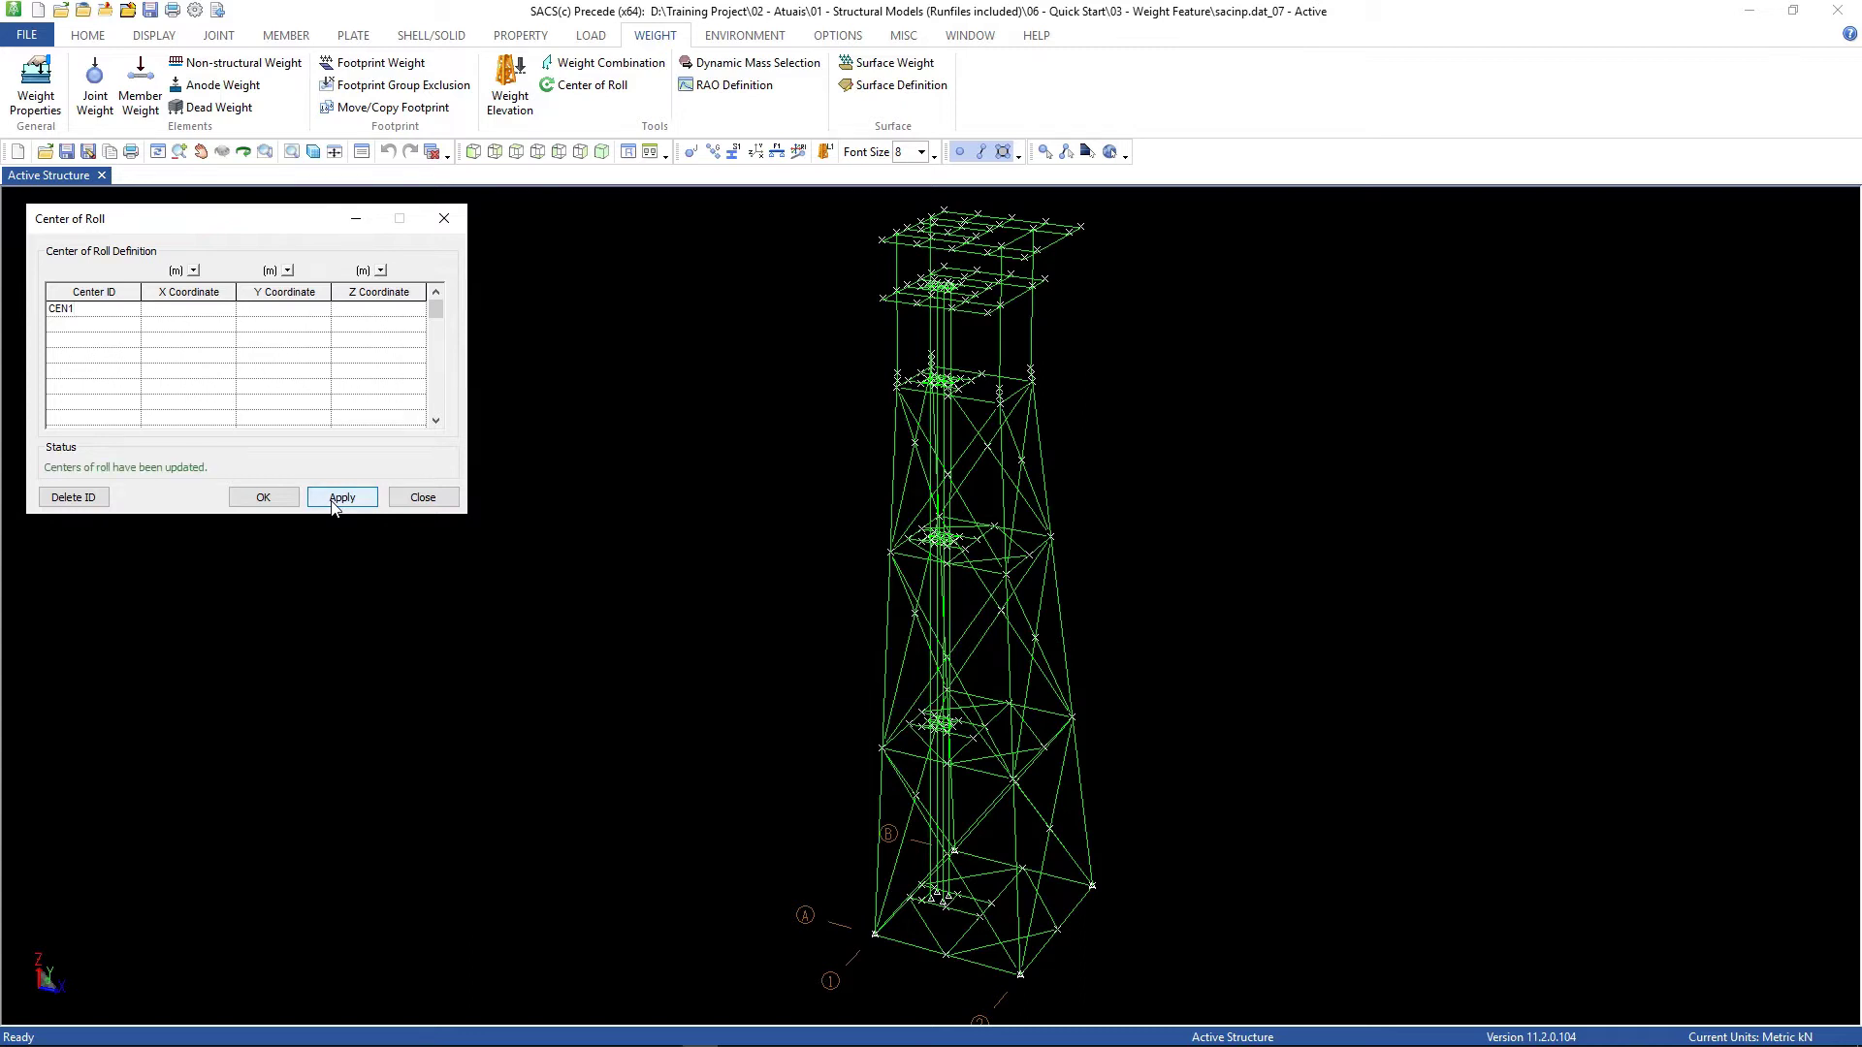
left_click(423, 501)
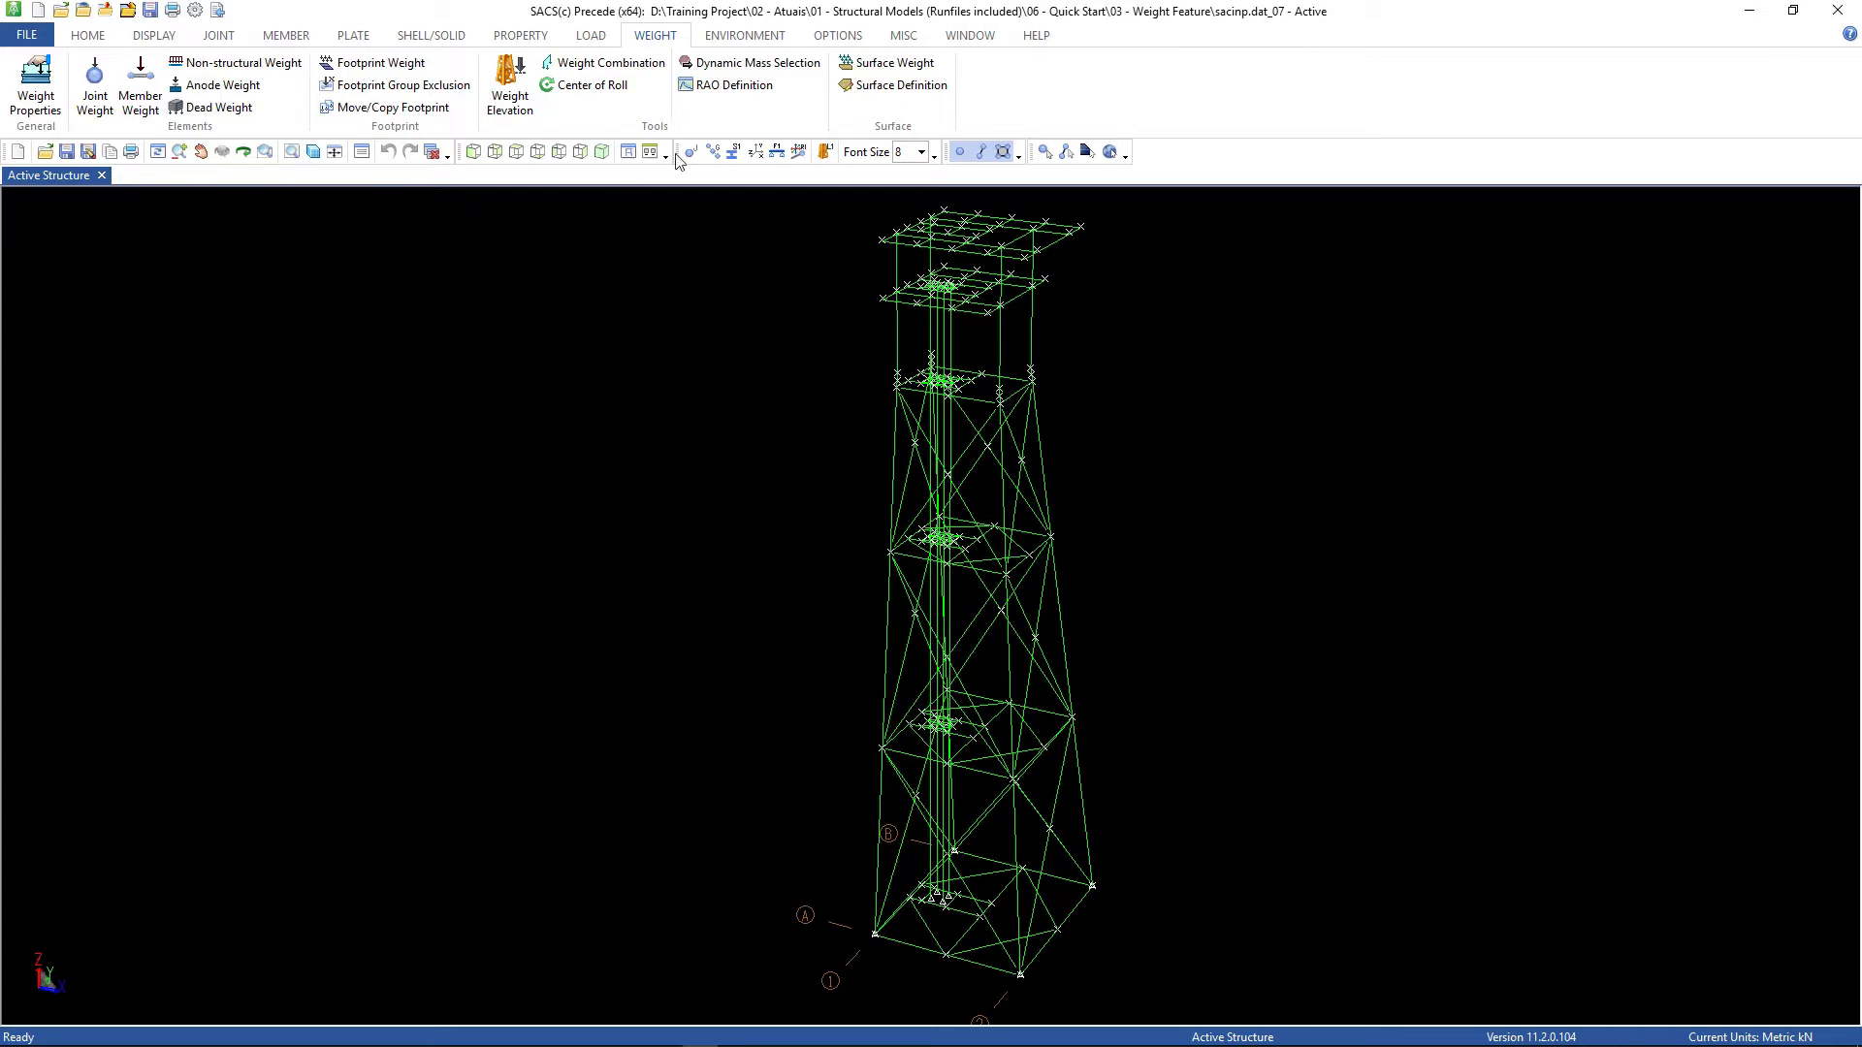
Step: Add load condition AREA with 1 G Z acceleration about CEN1, excluding structural weight
left_click(752, 39)
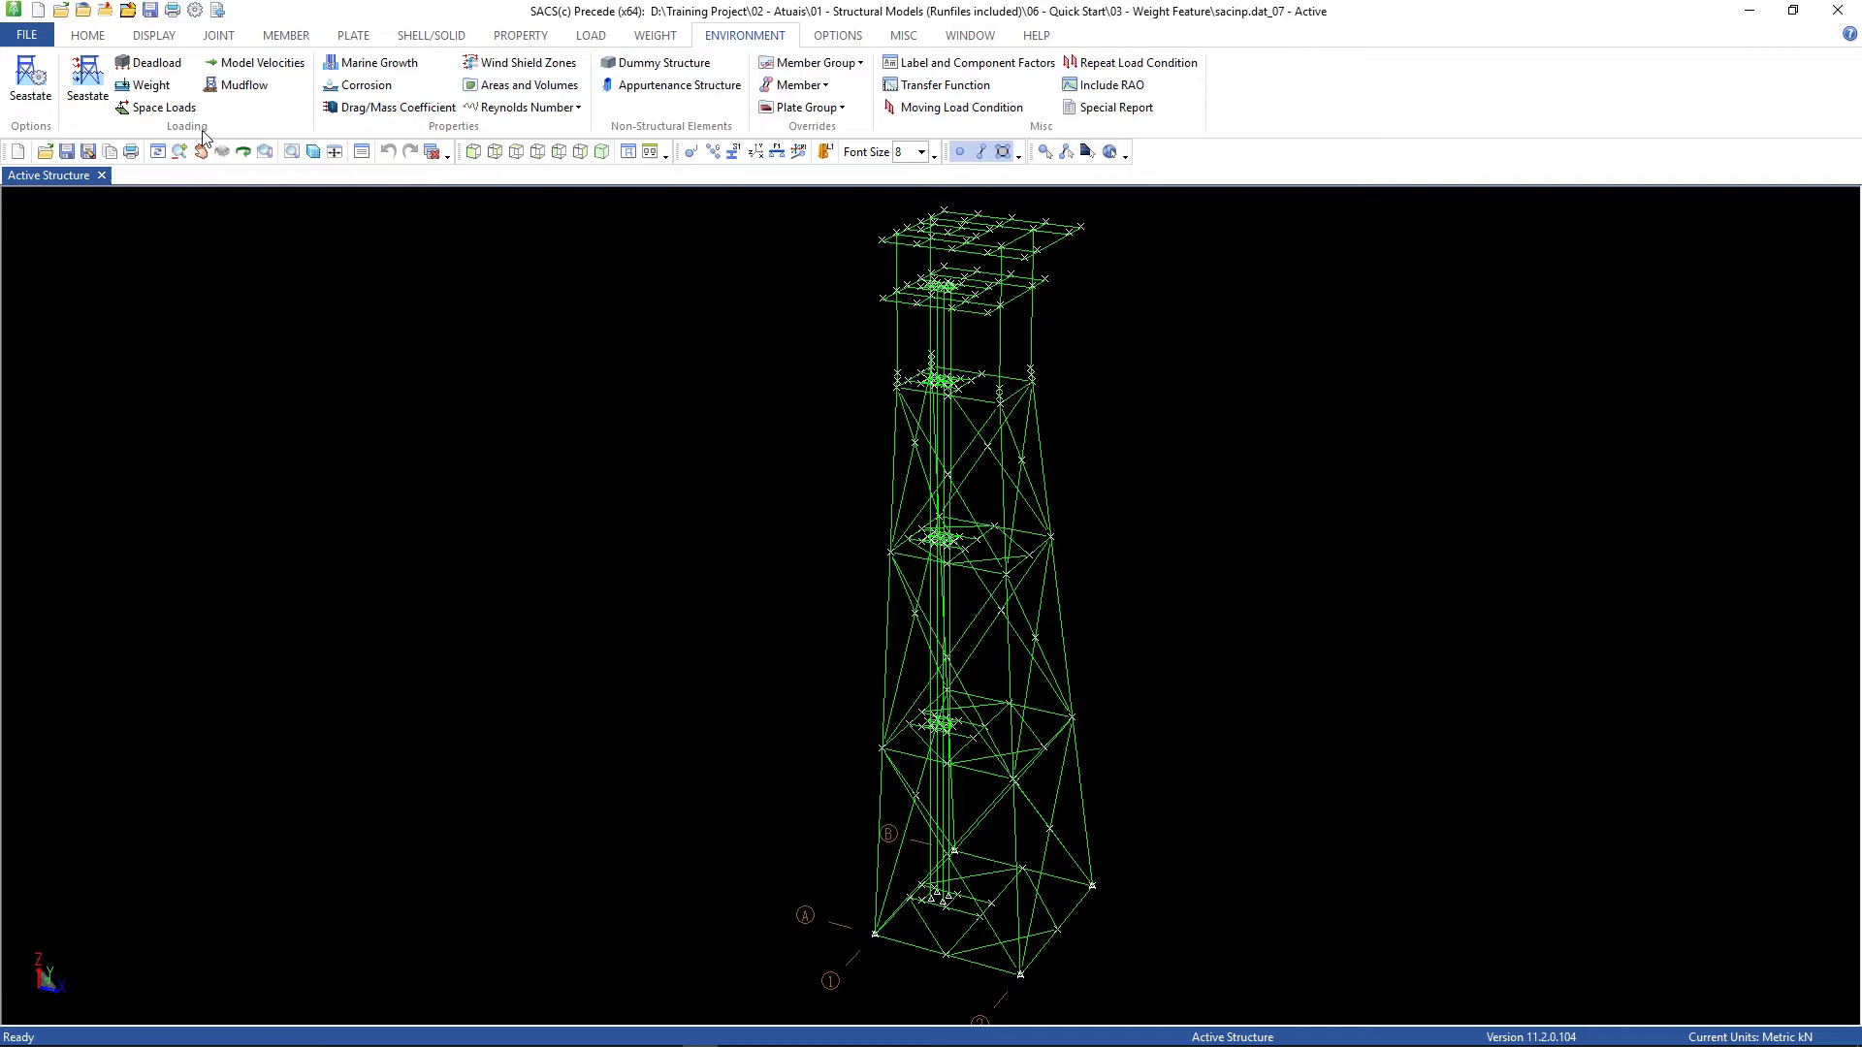
left_click(148, 85)
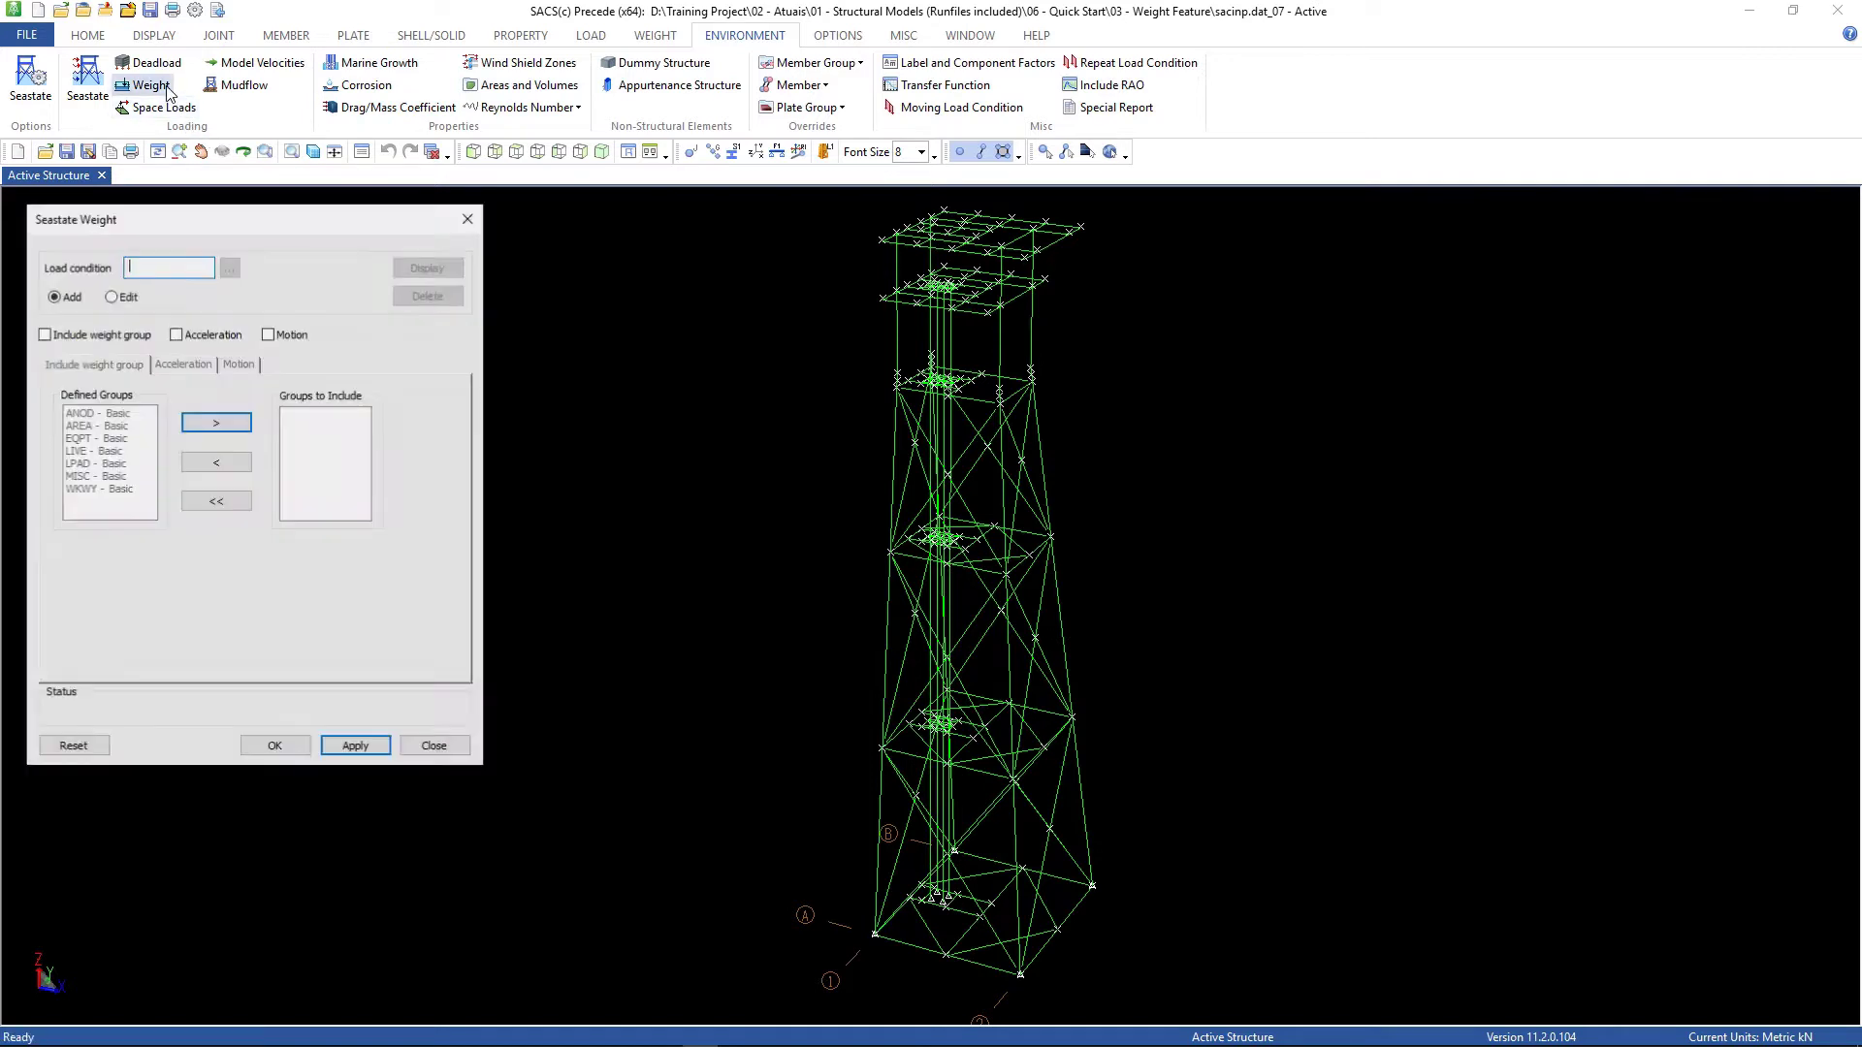
left_click(167, 269)
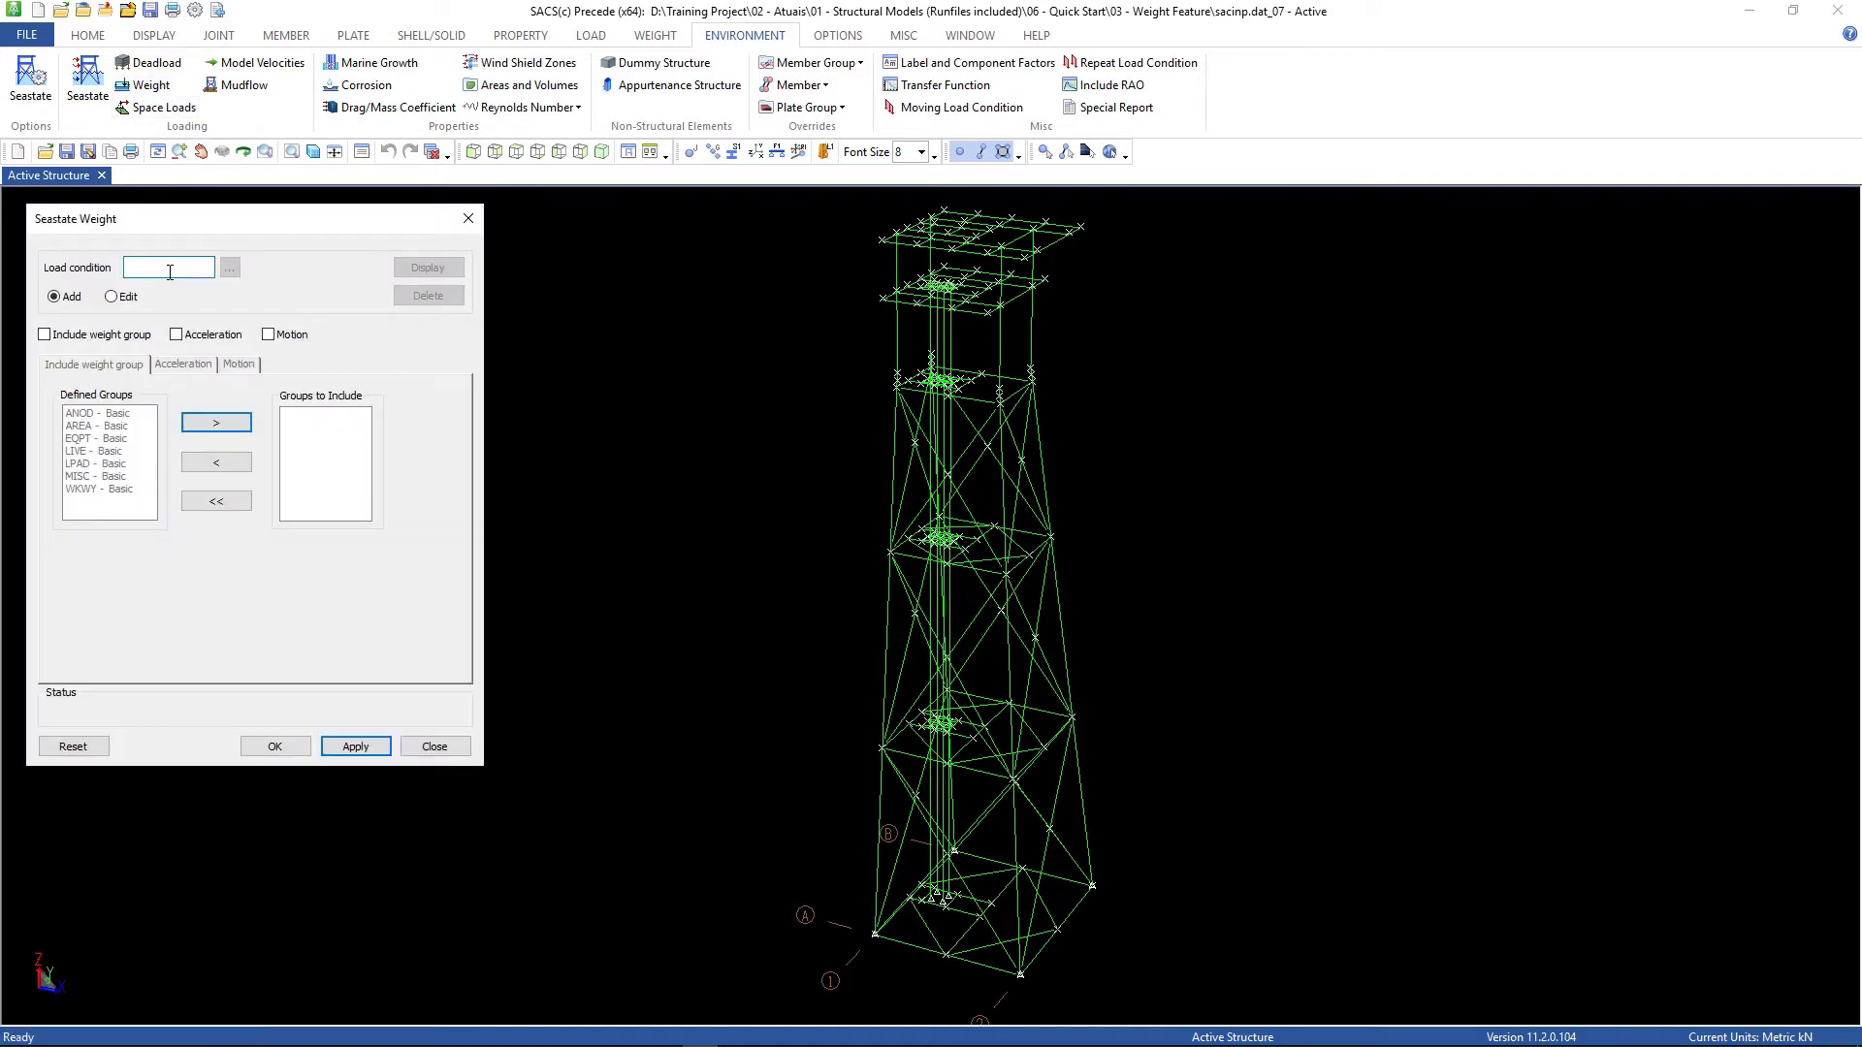
type("AREA")
left_click(176, 335)
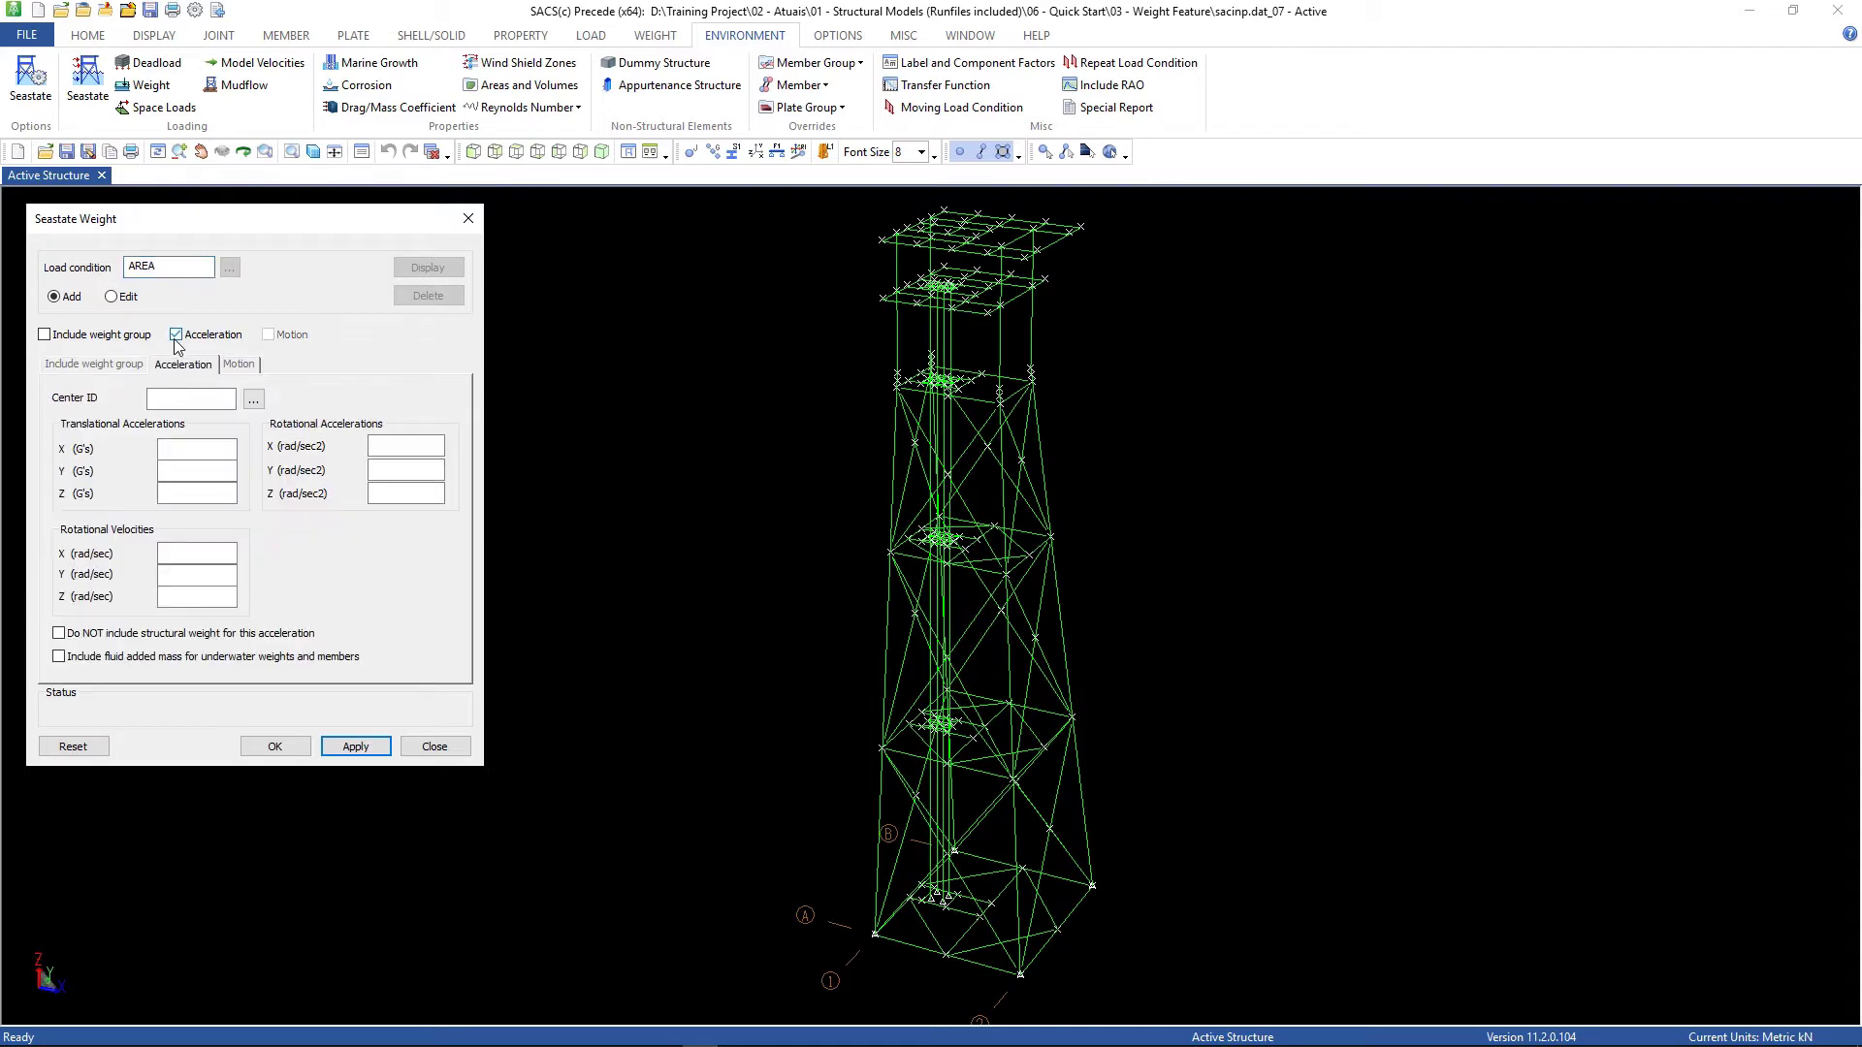
left_click(254, 404)
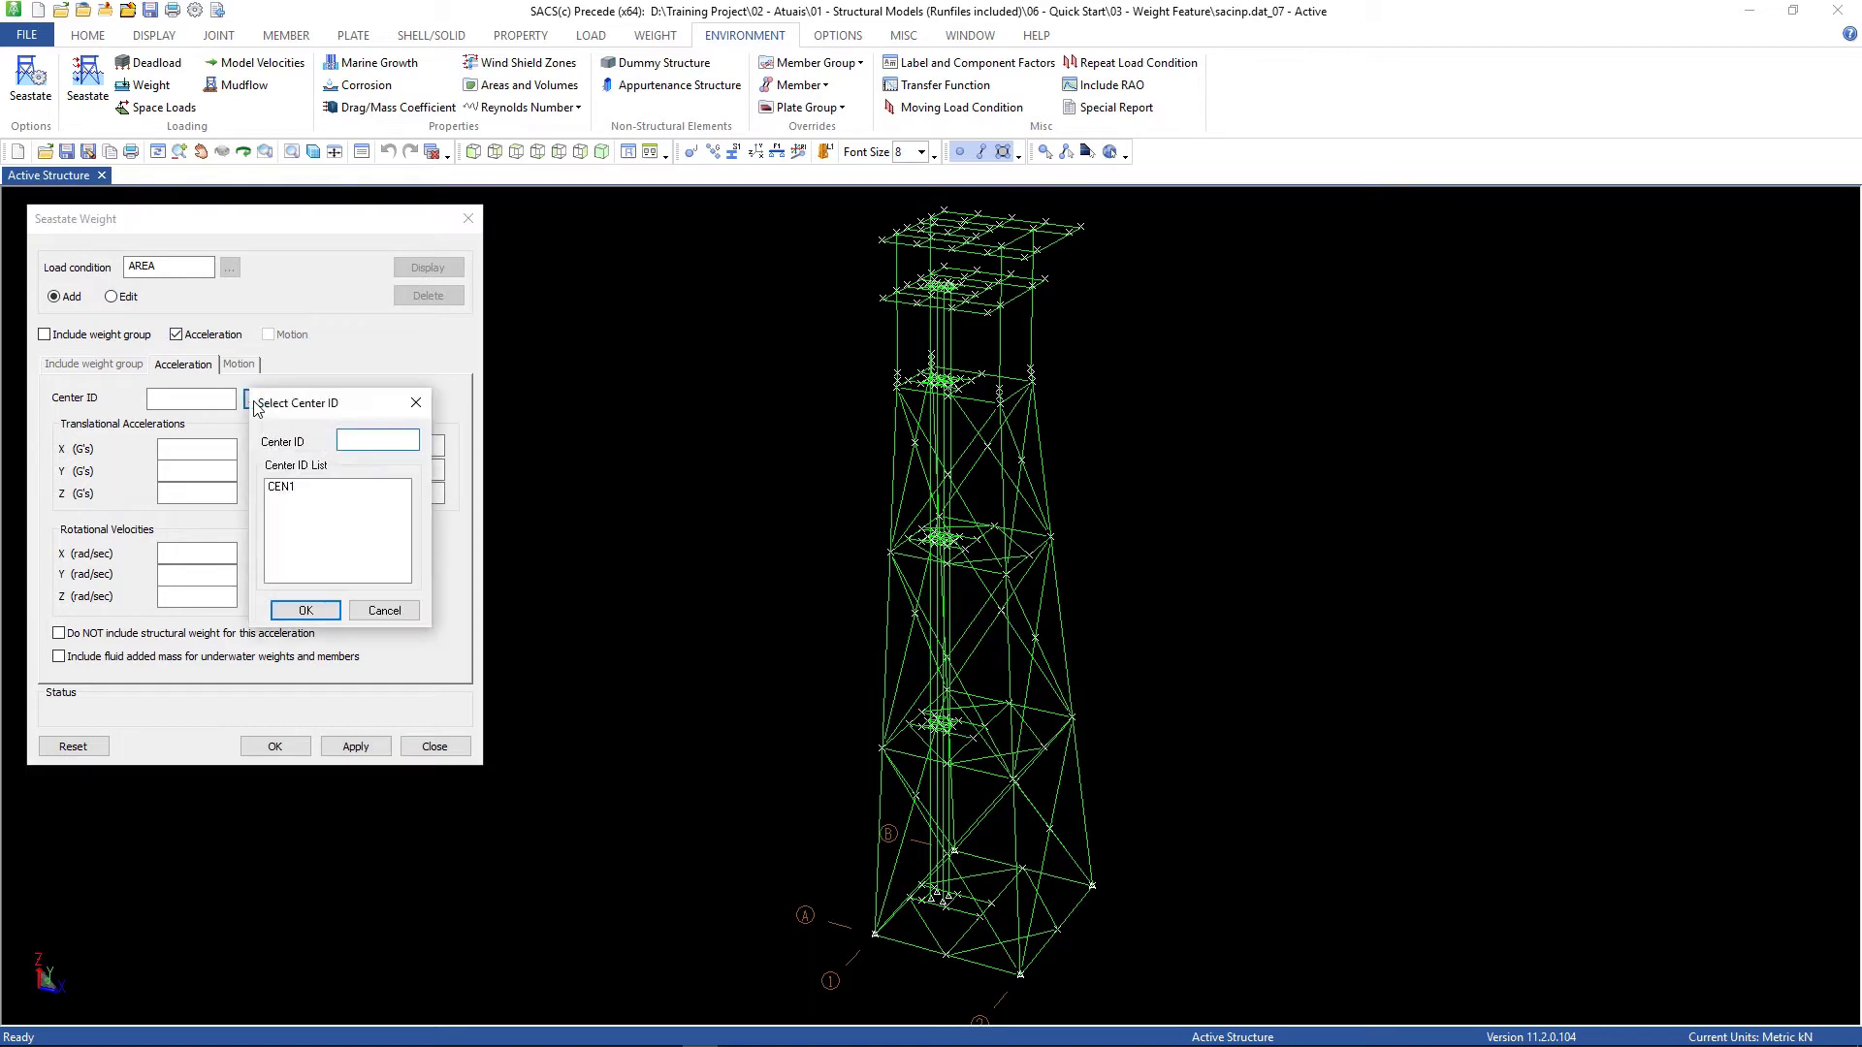
left_click(291, 488)
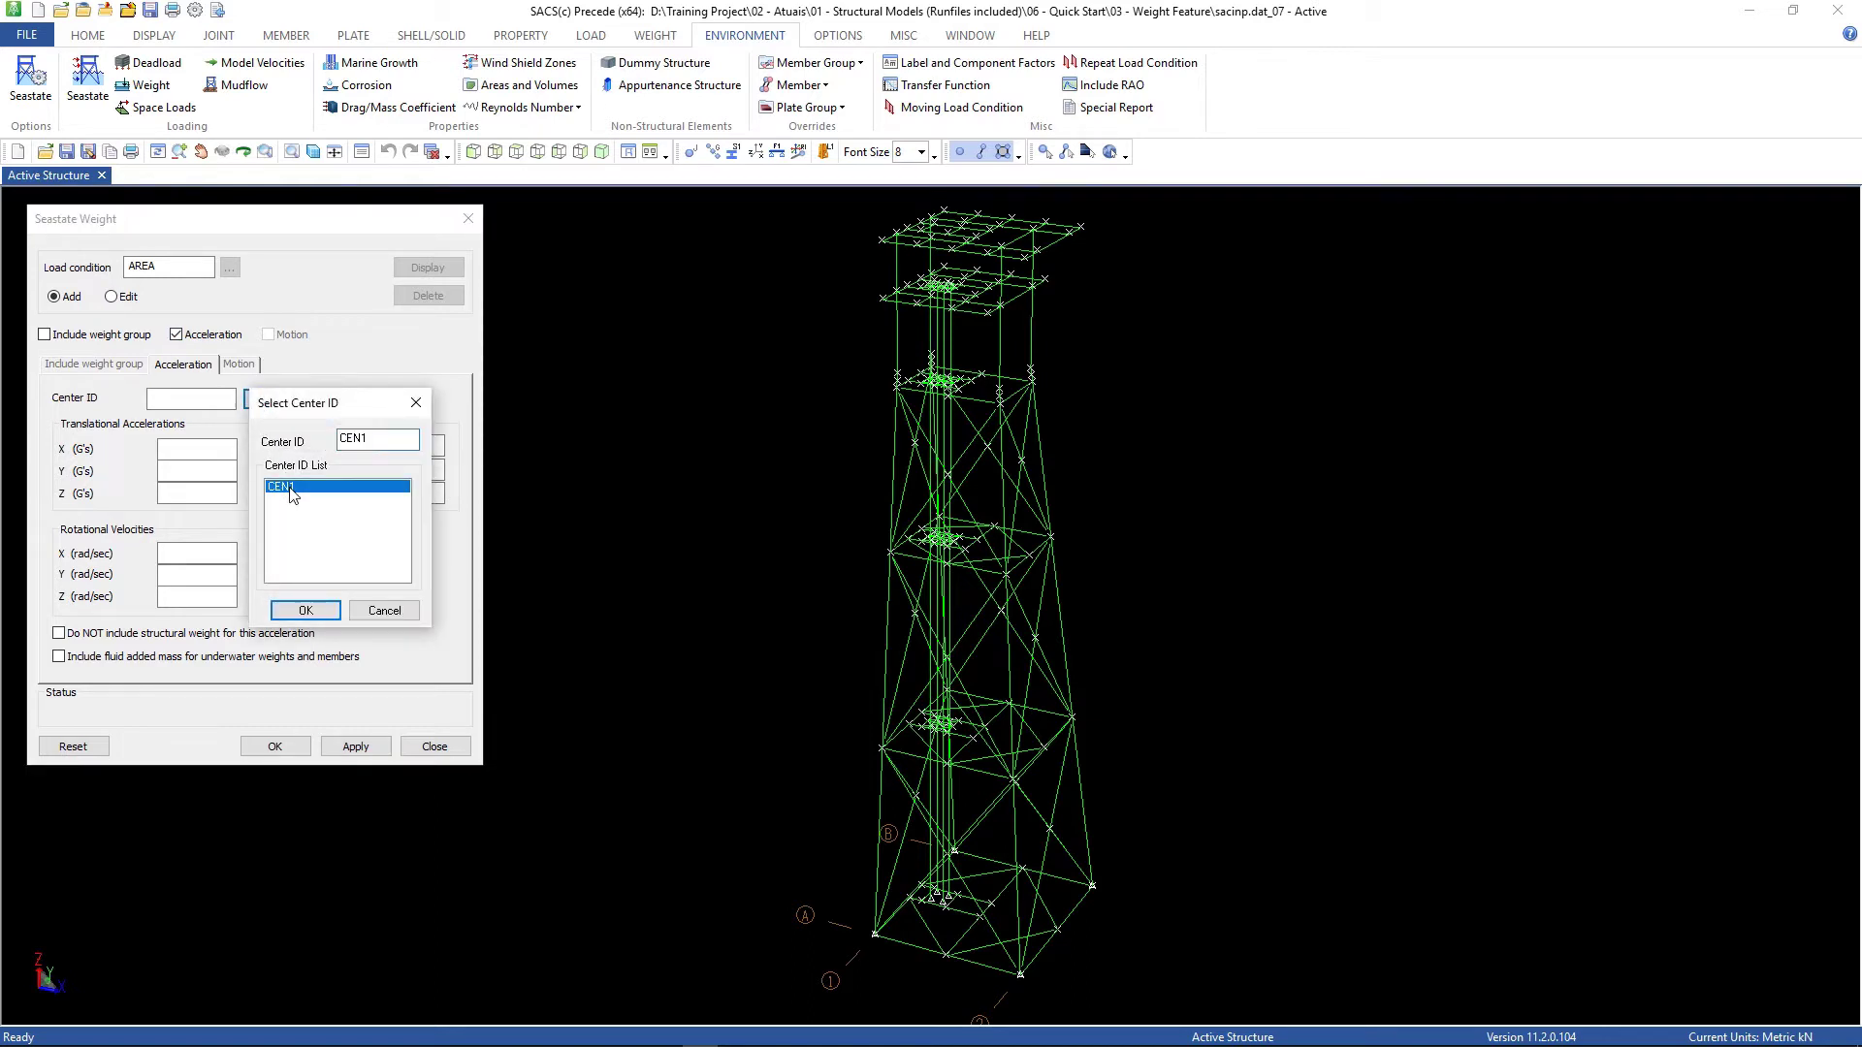
left_click(306, 610)
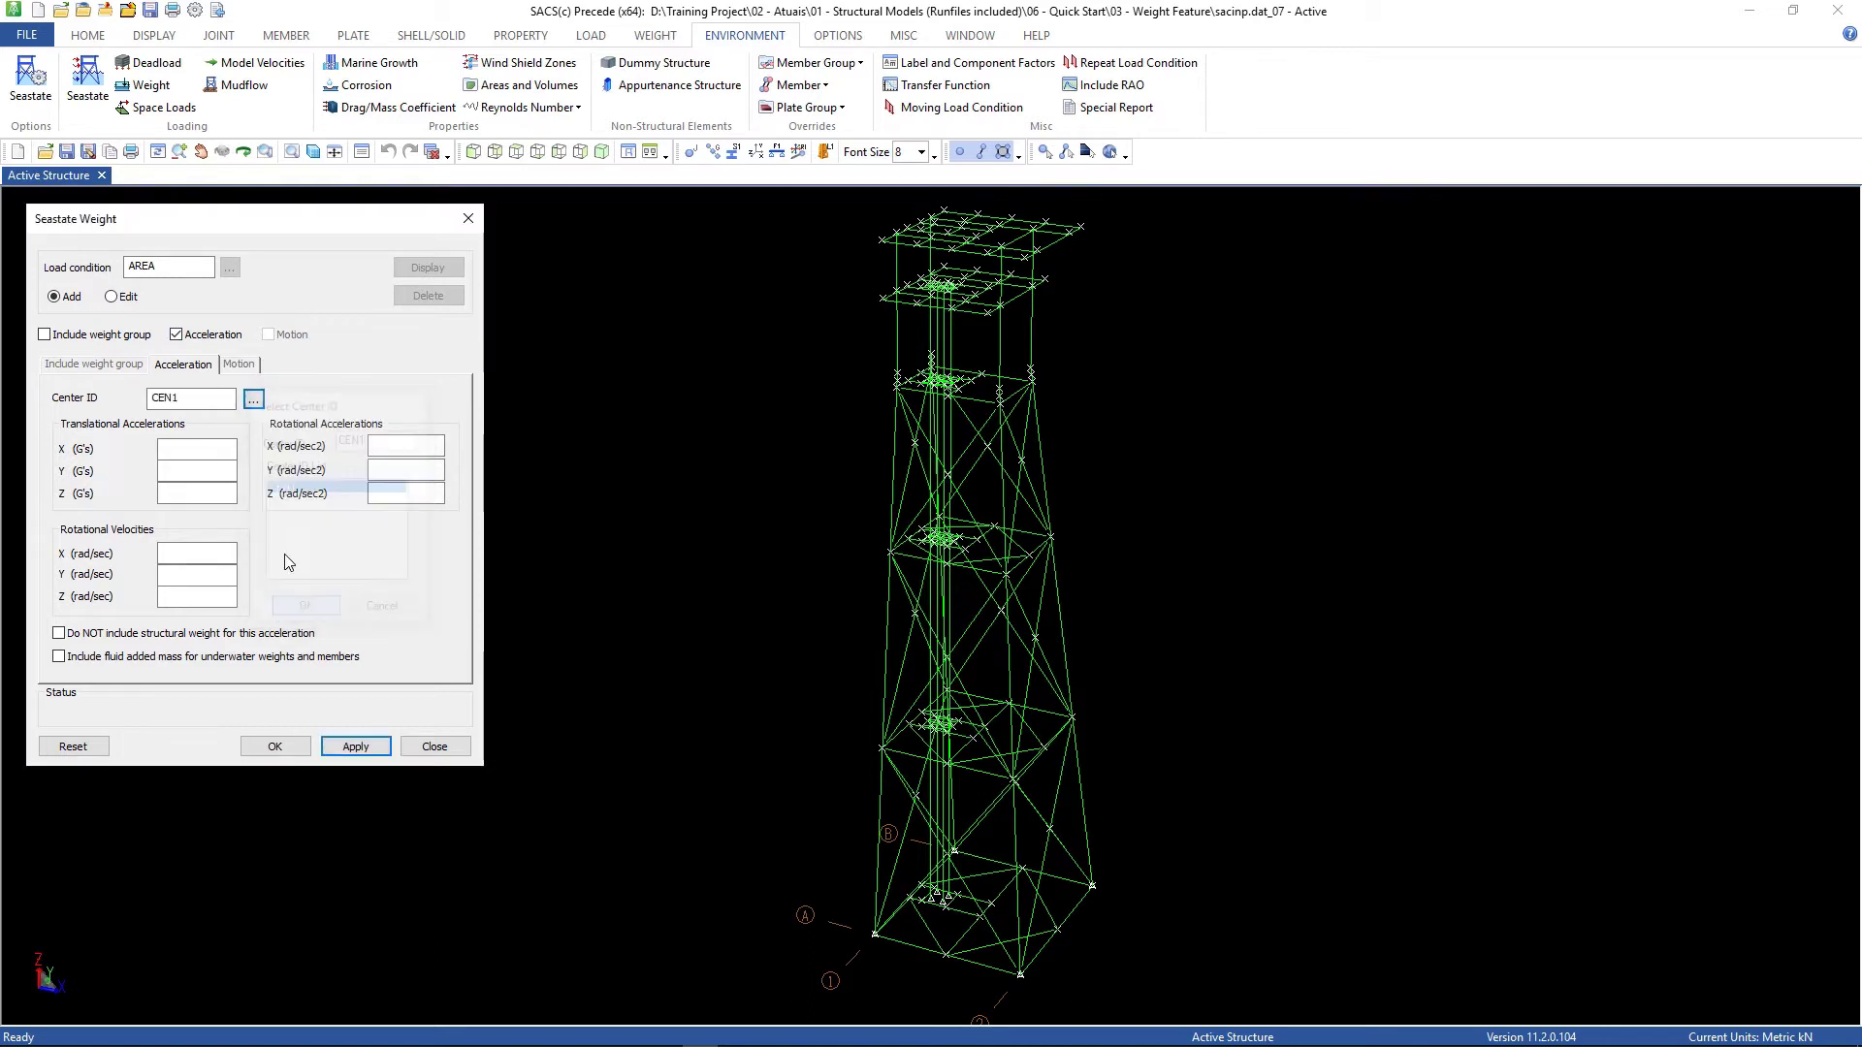
left_click(196, 492)
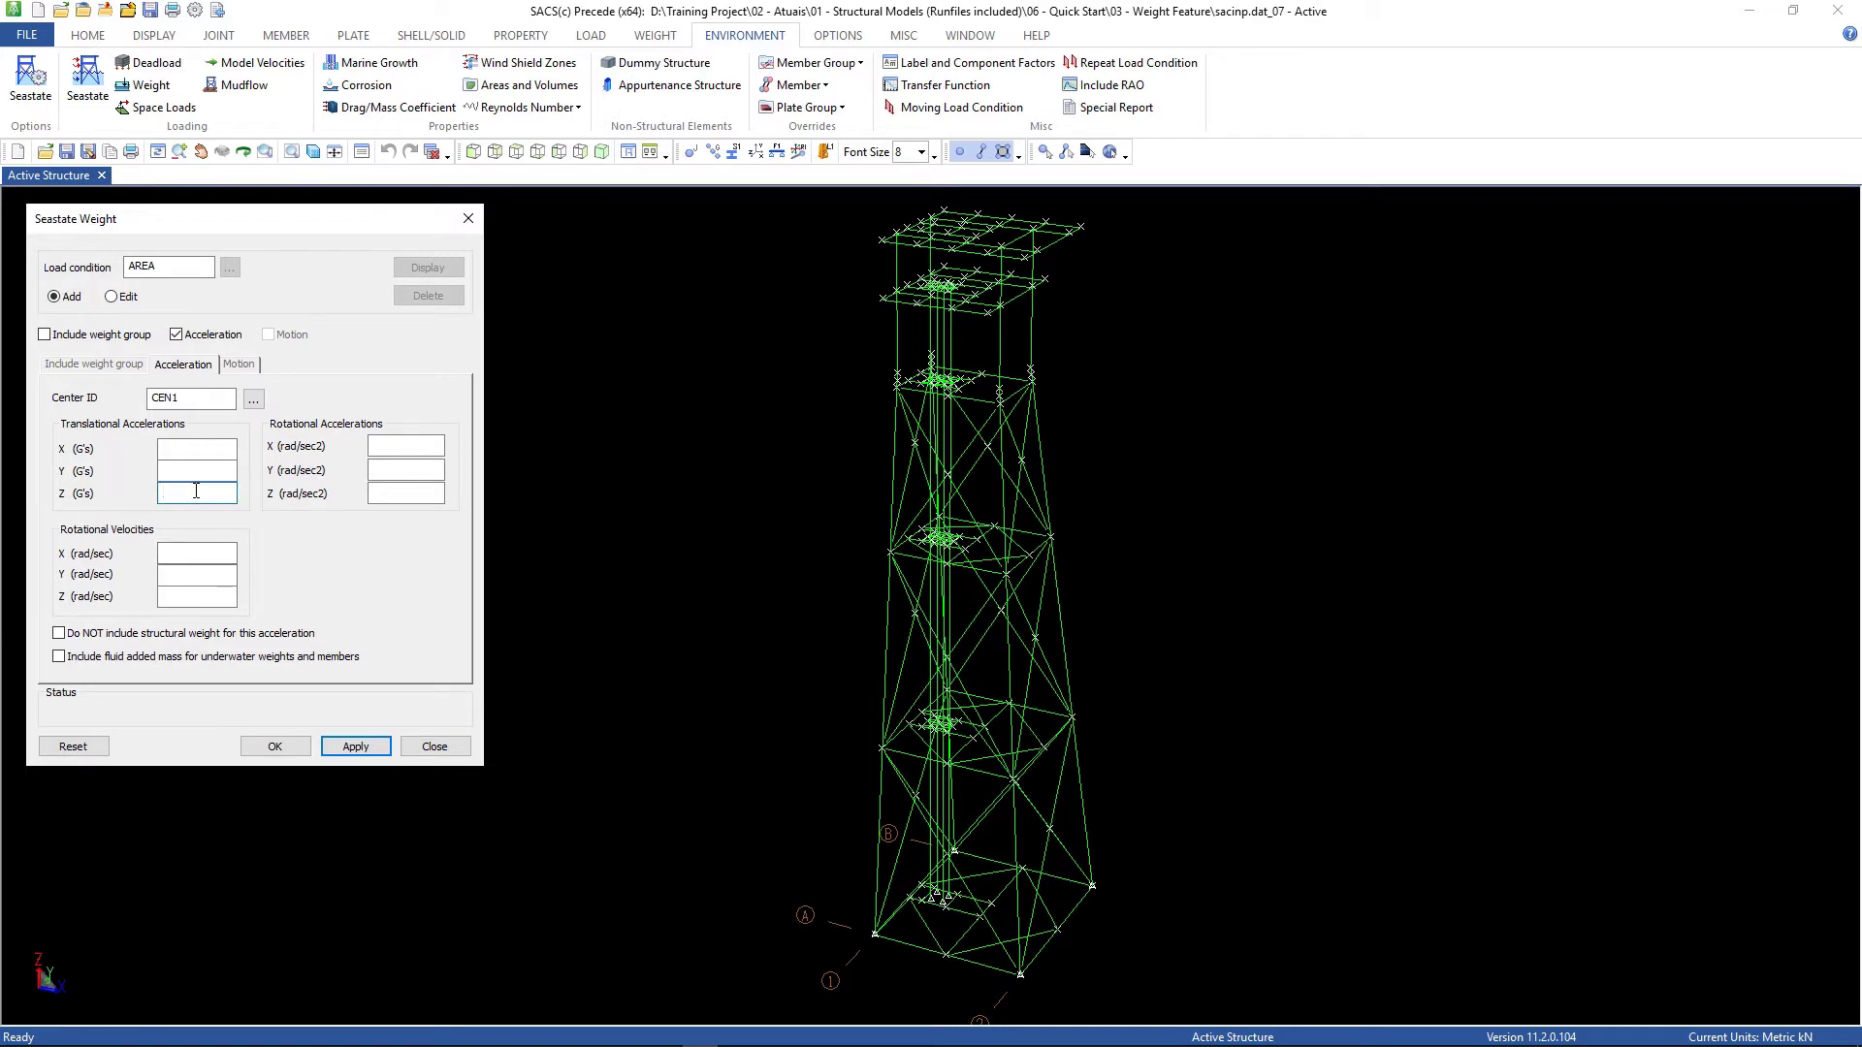
type("1")
left_click(58, 635)
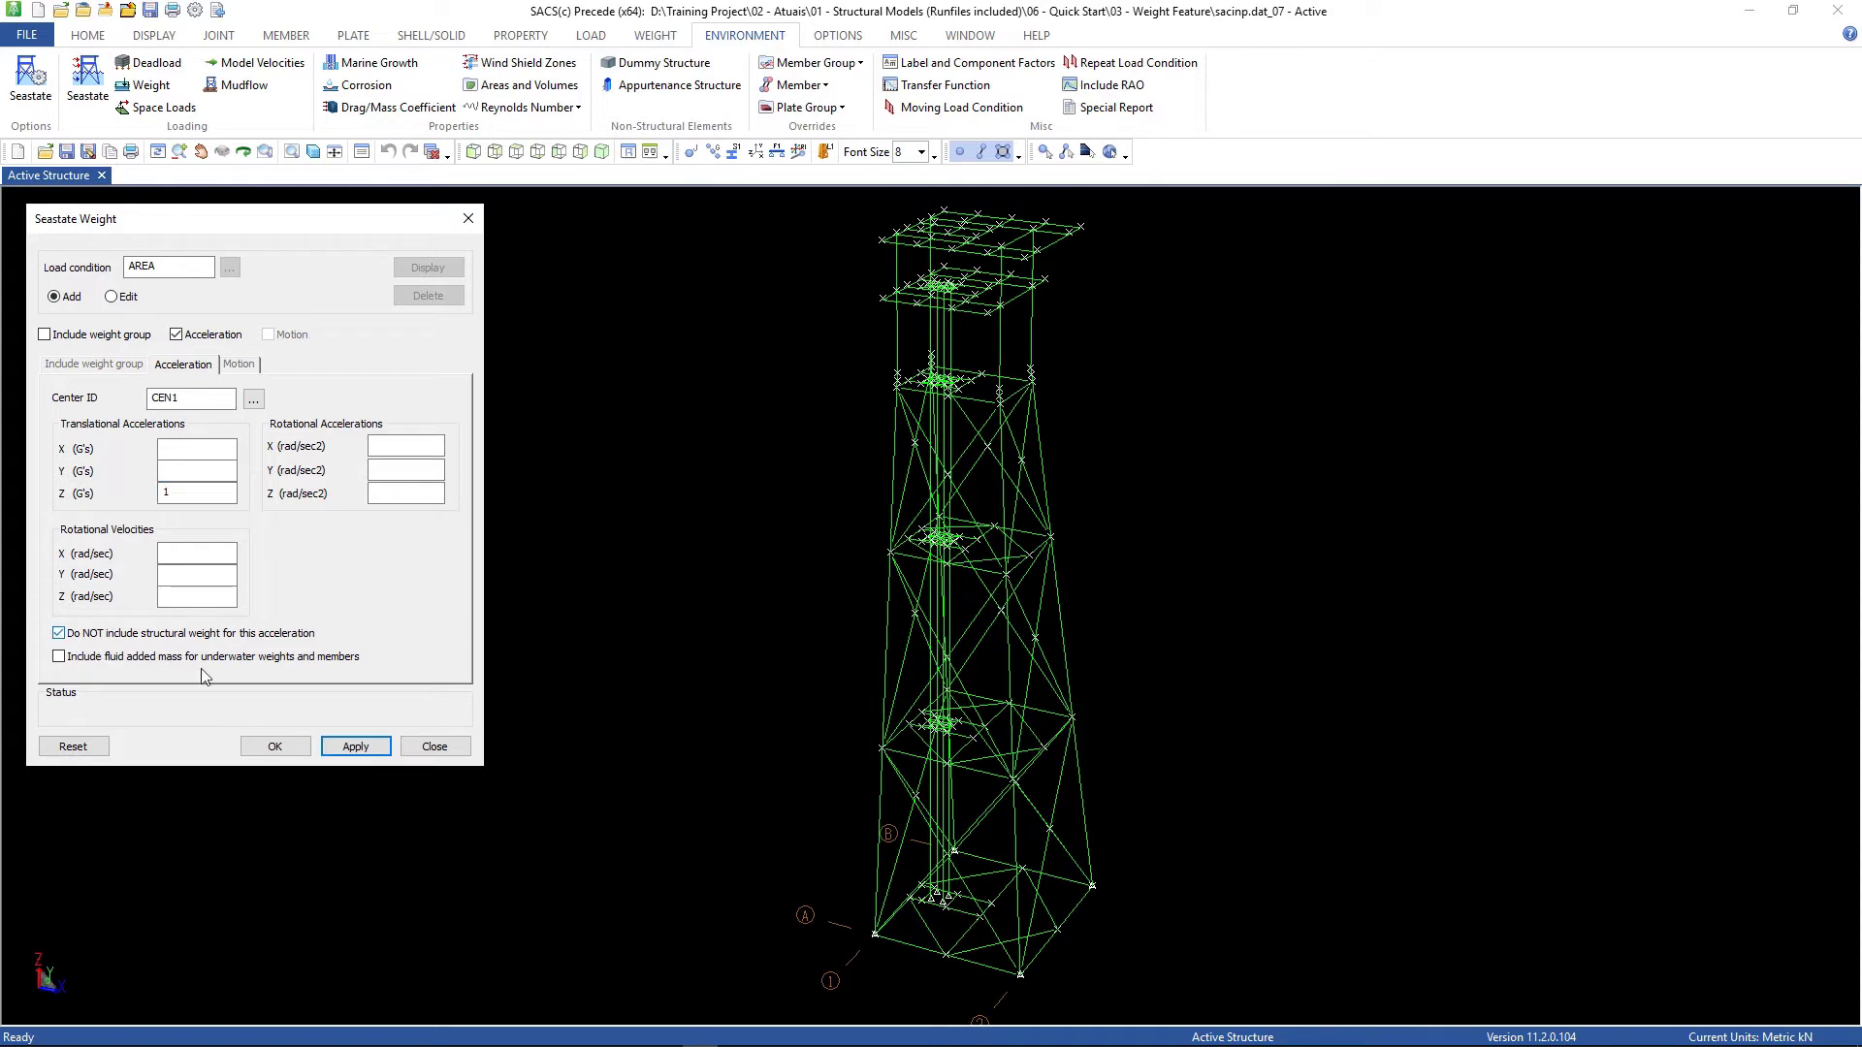
left_click(356, 748)
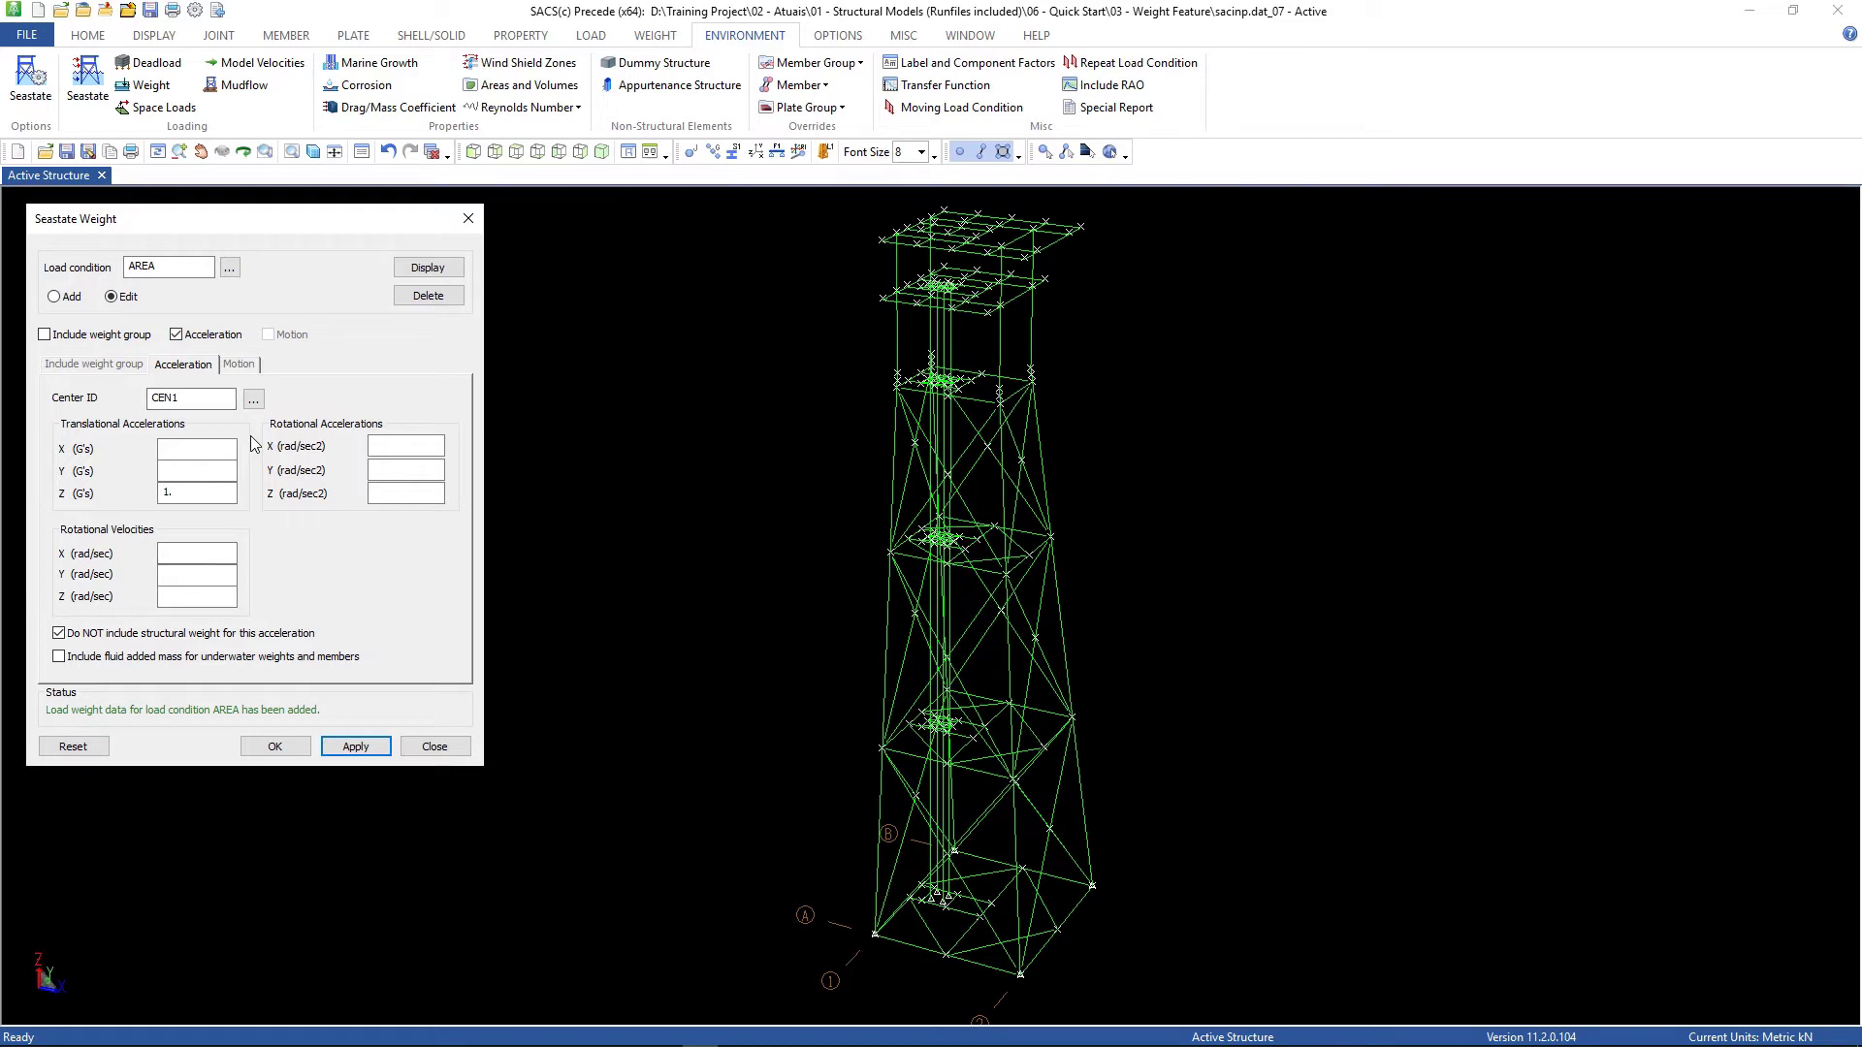
Step: Include the AREA - Basic weight group in load condition AREA and apply
left_click(45, 334)
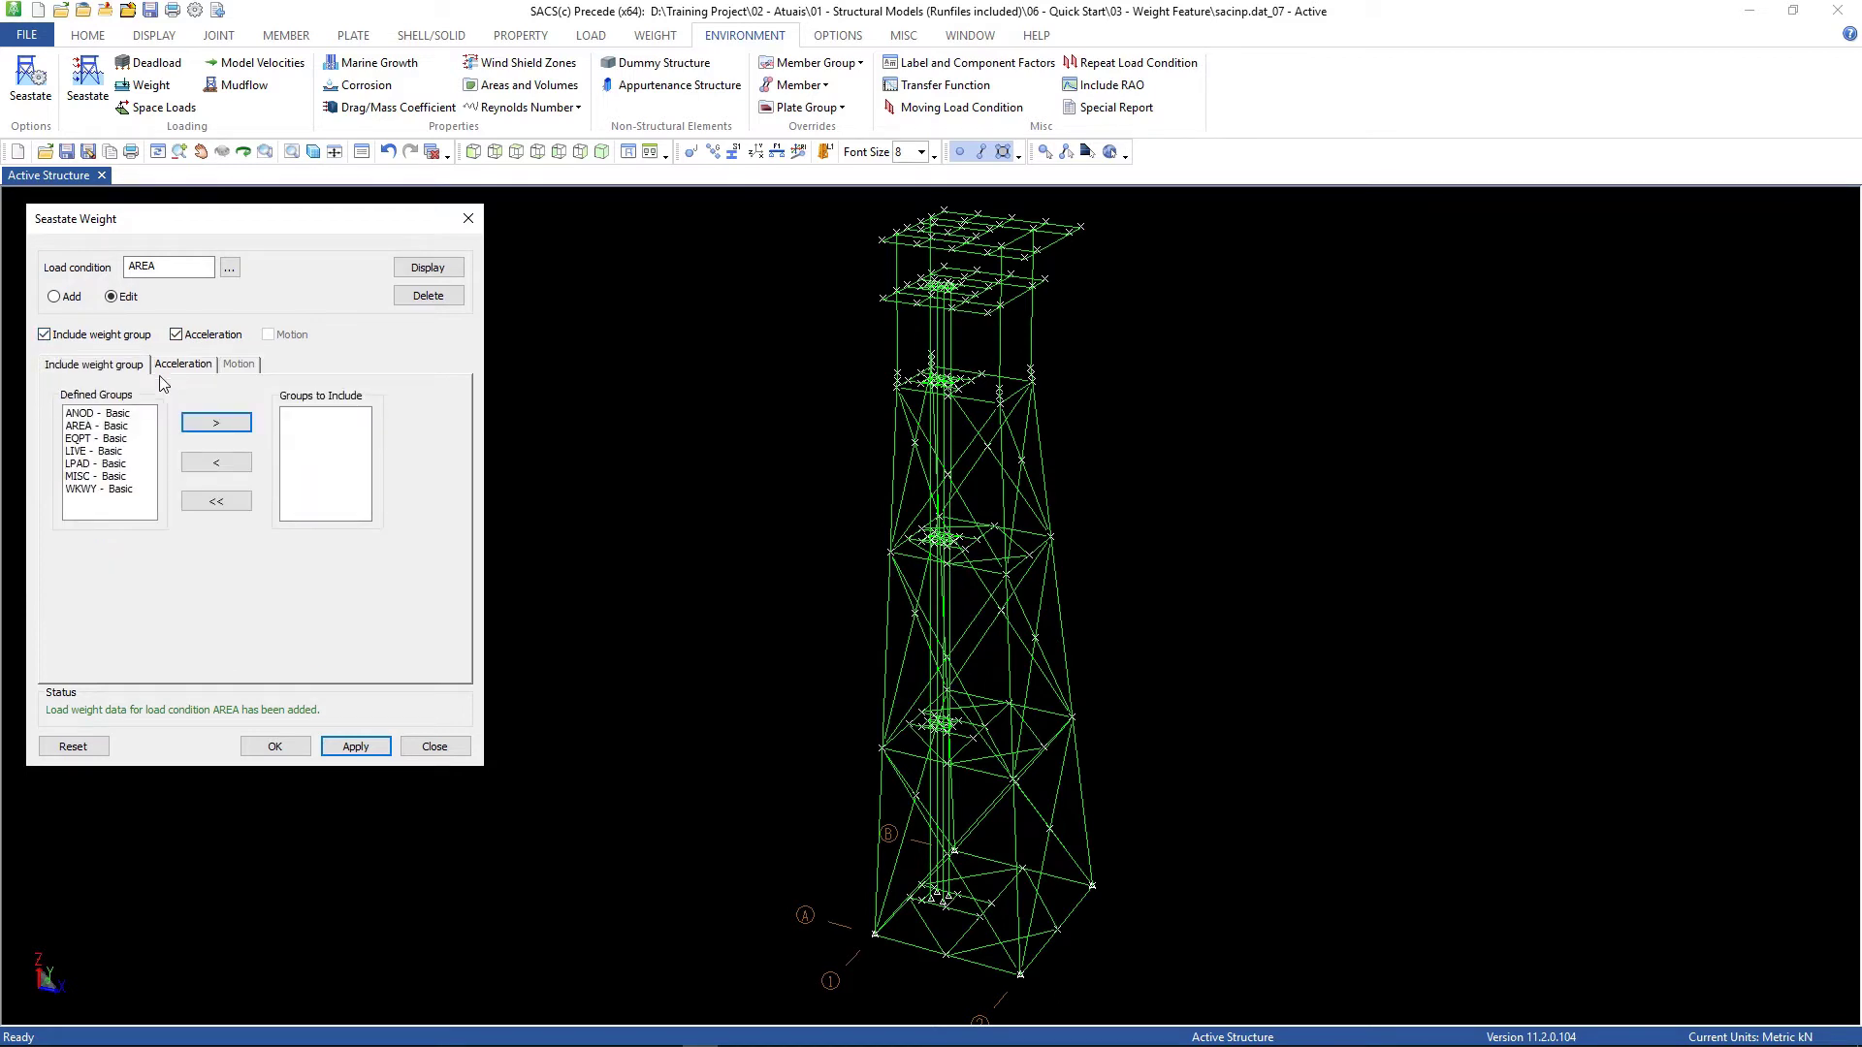
left_click(114, 427)
left_click(219, 423)
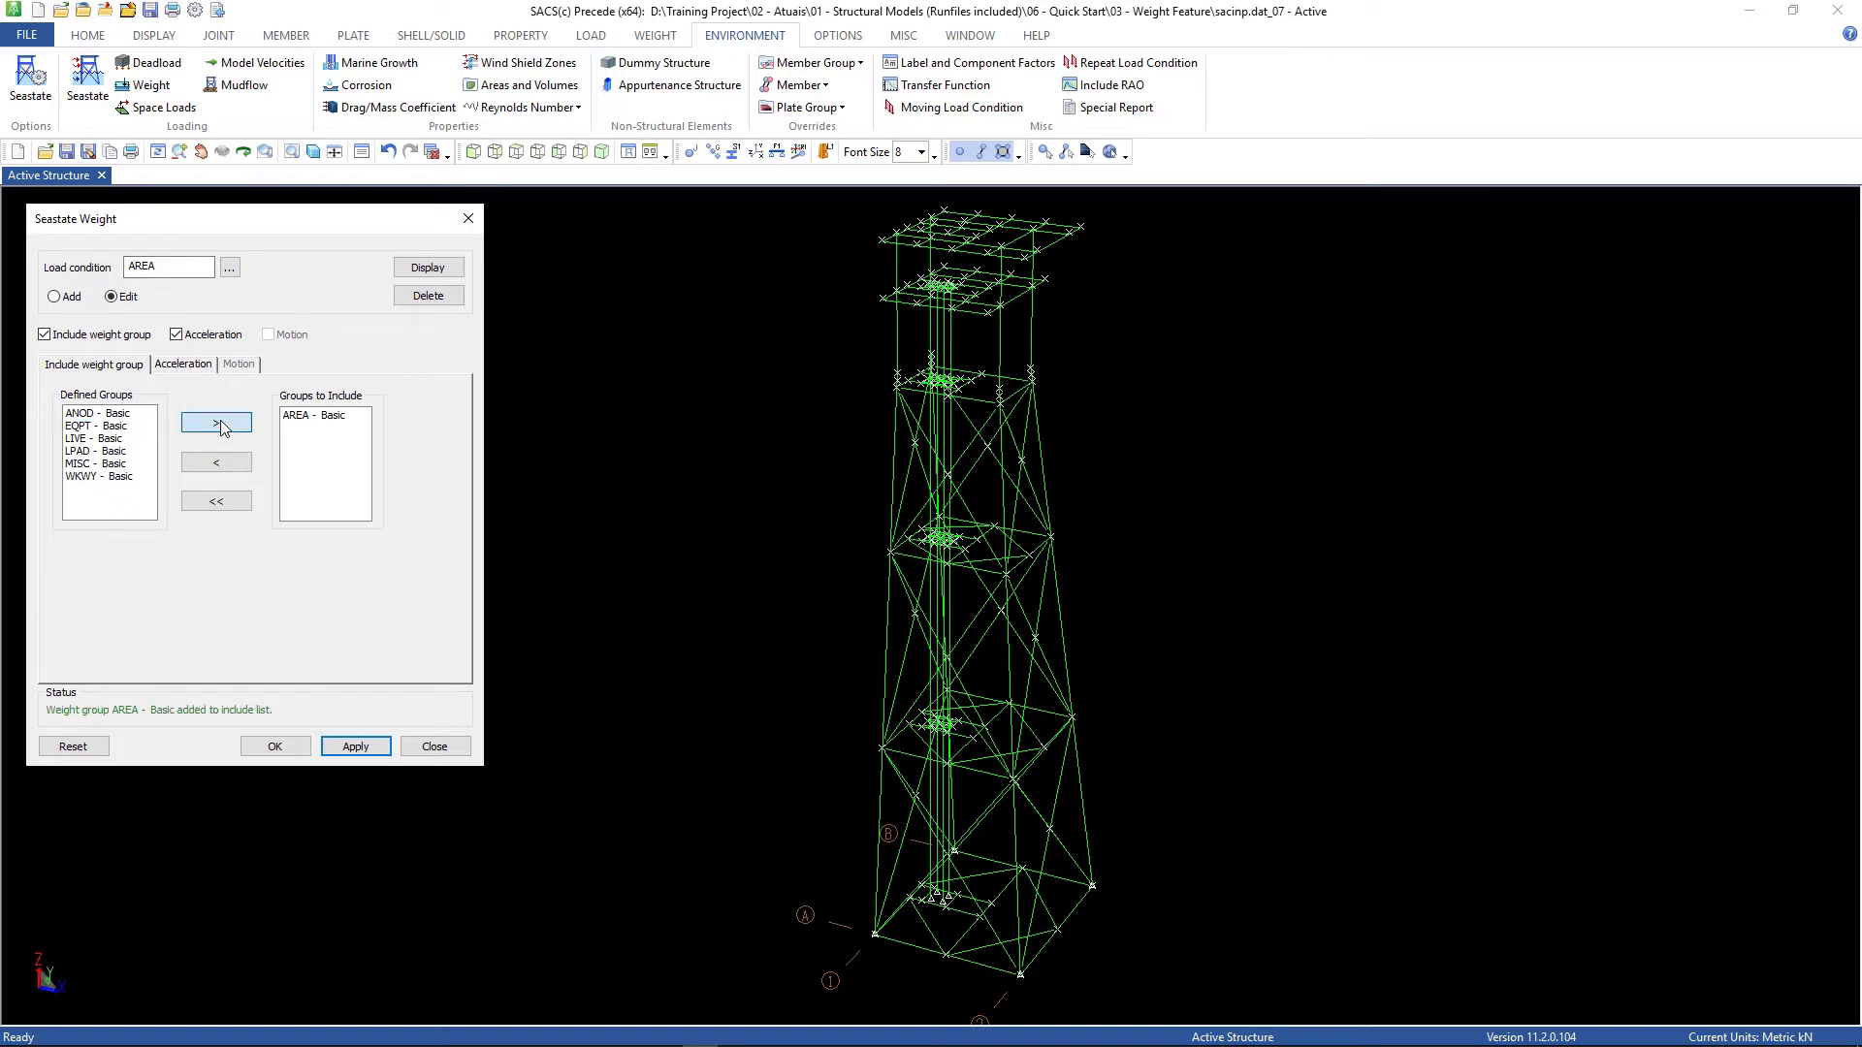
left_click(356, 747)
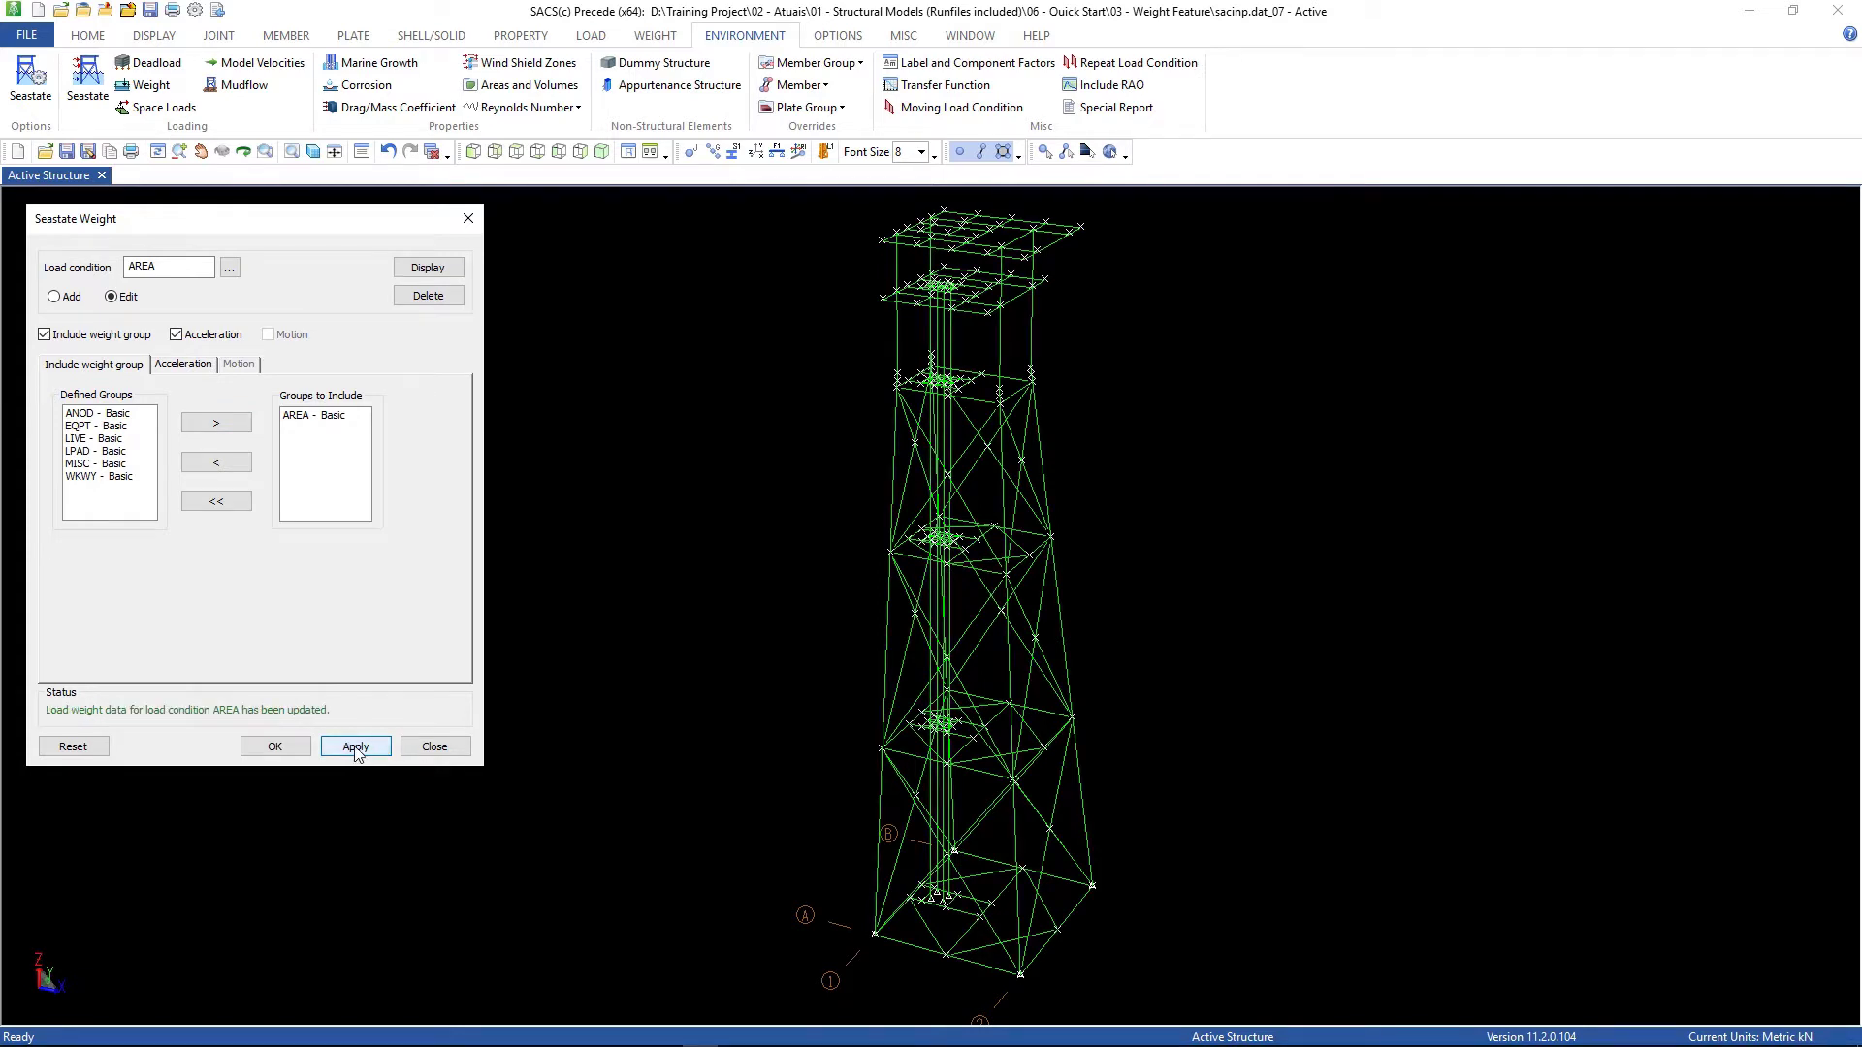
left_click(435, 747)
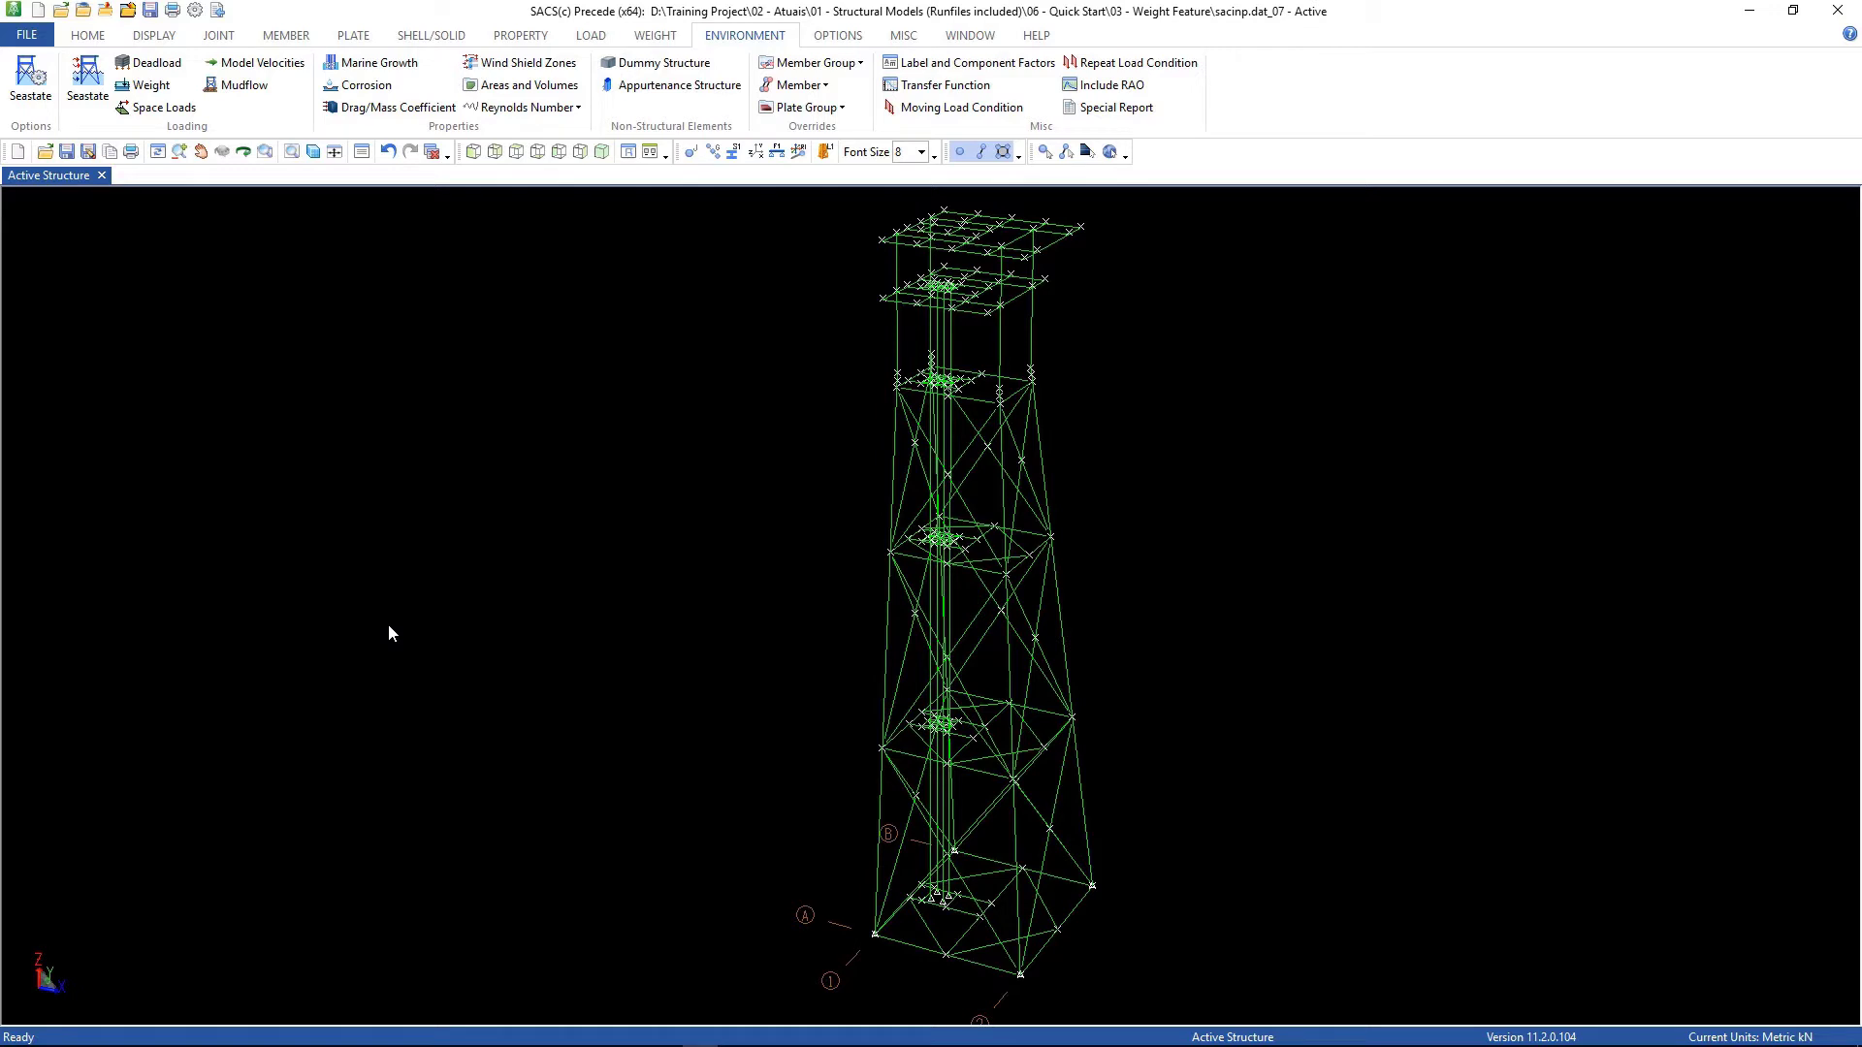
Step: Save the model under the new file name sacinp.dat_08
left_click(87, 151)
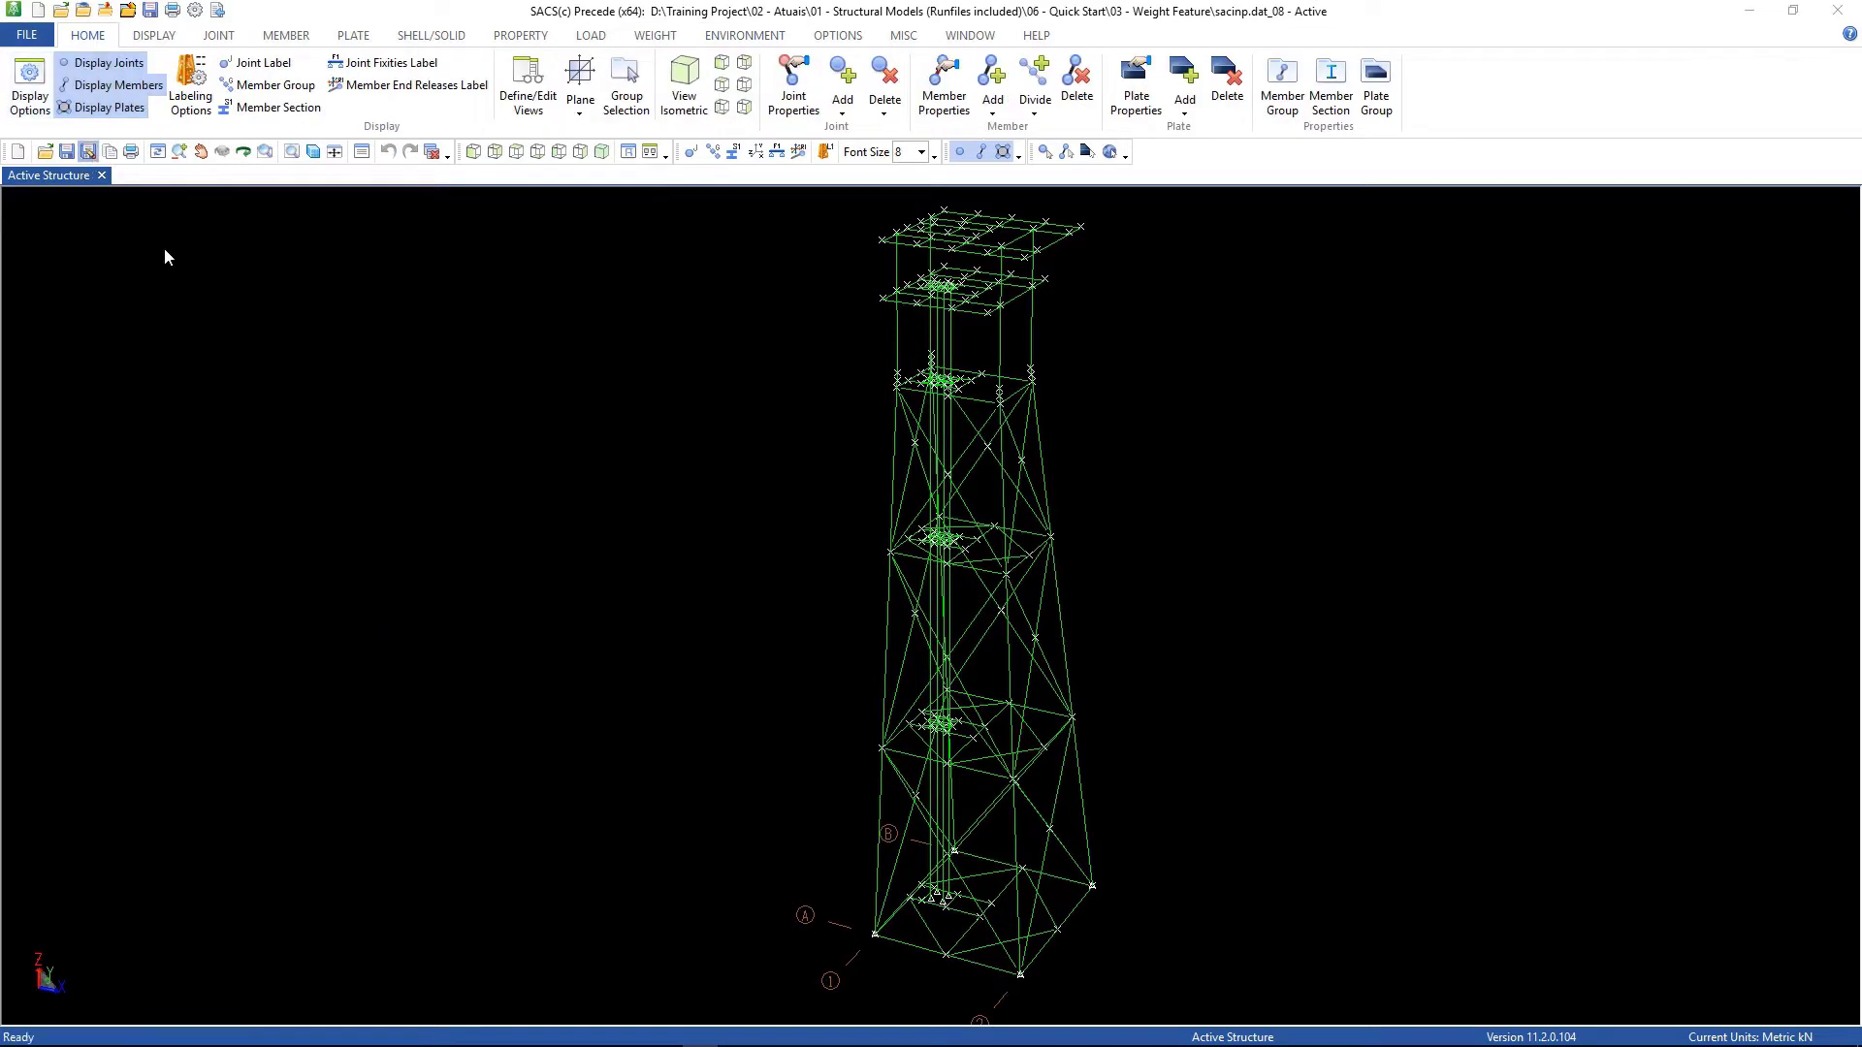
key("Return")
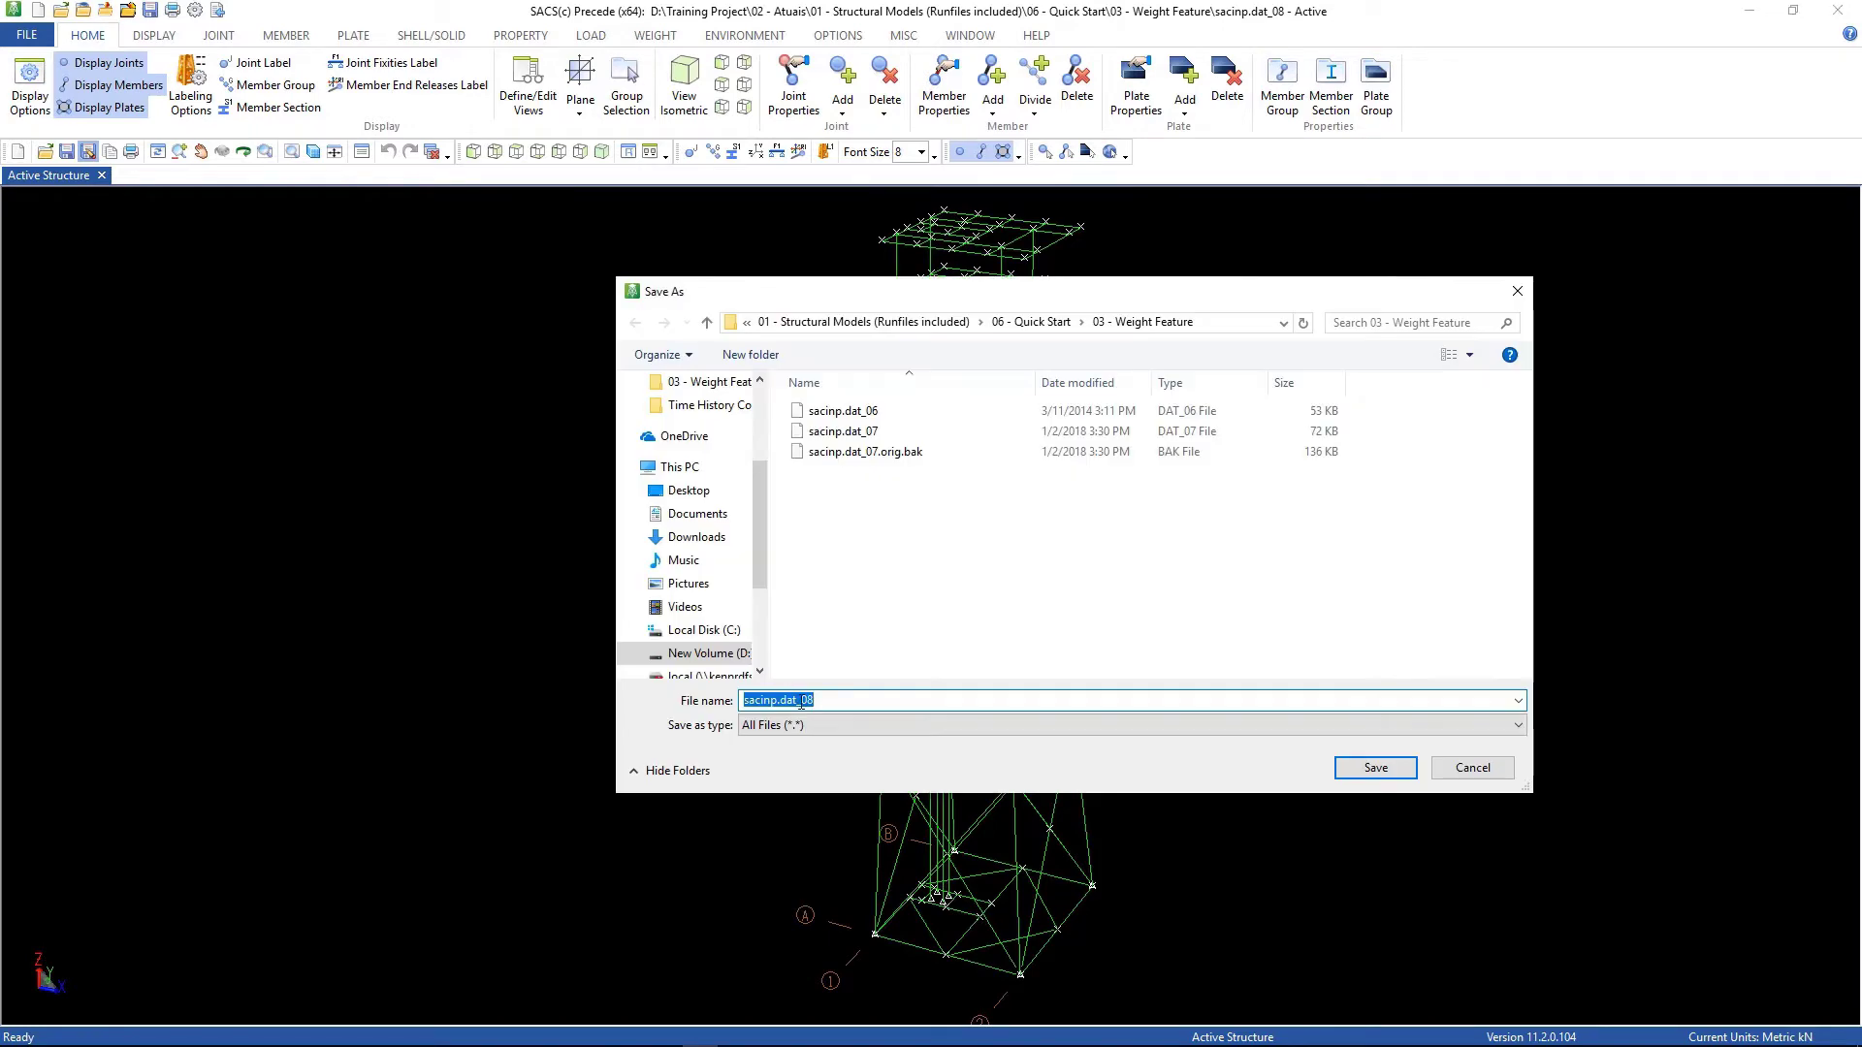
left_click(1376, 768)
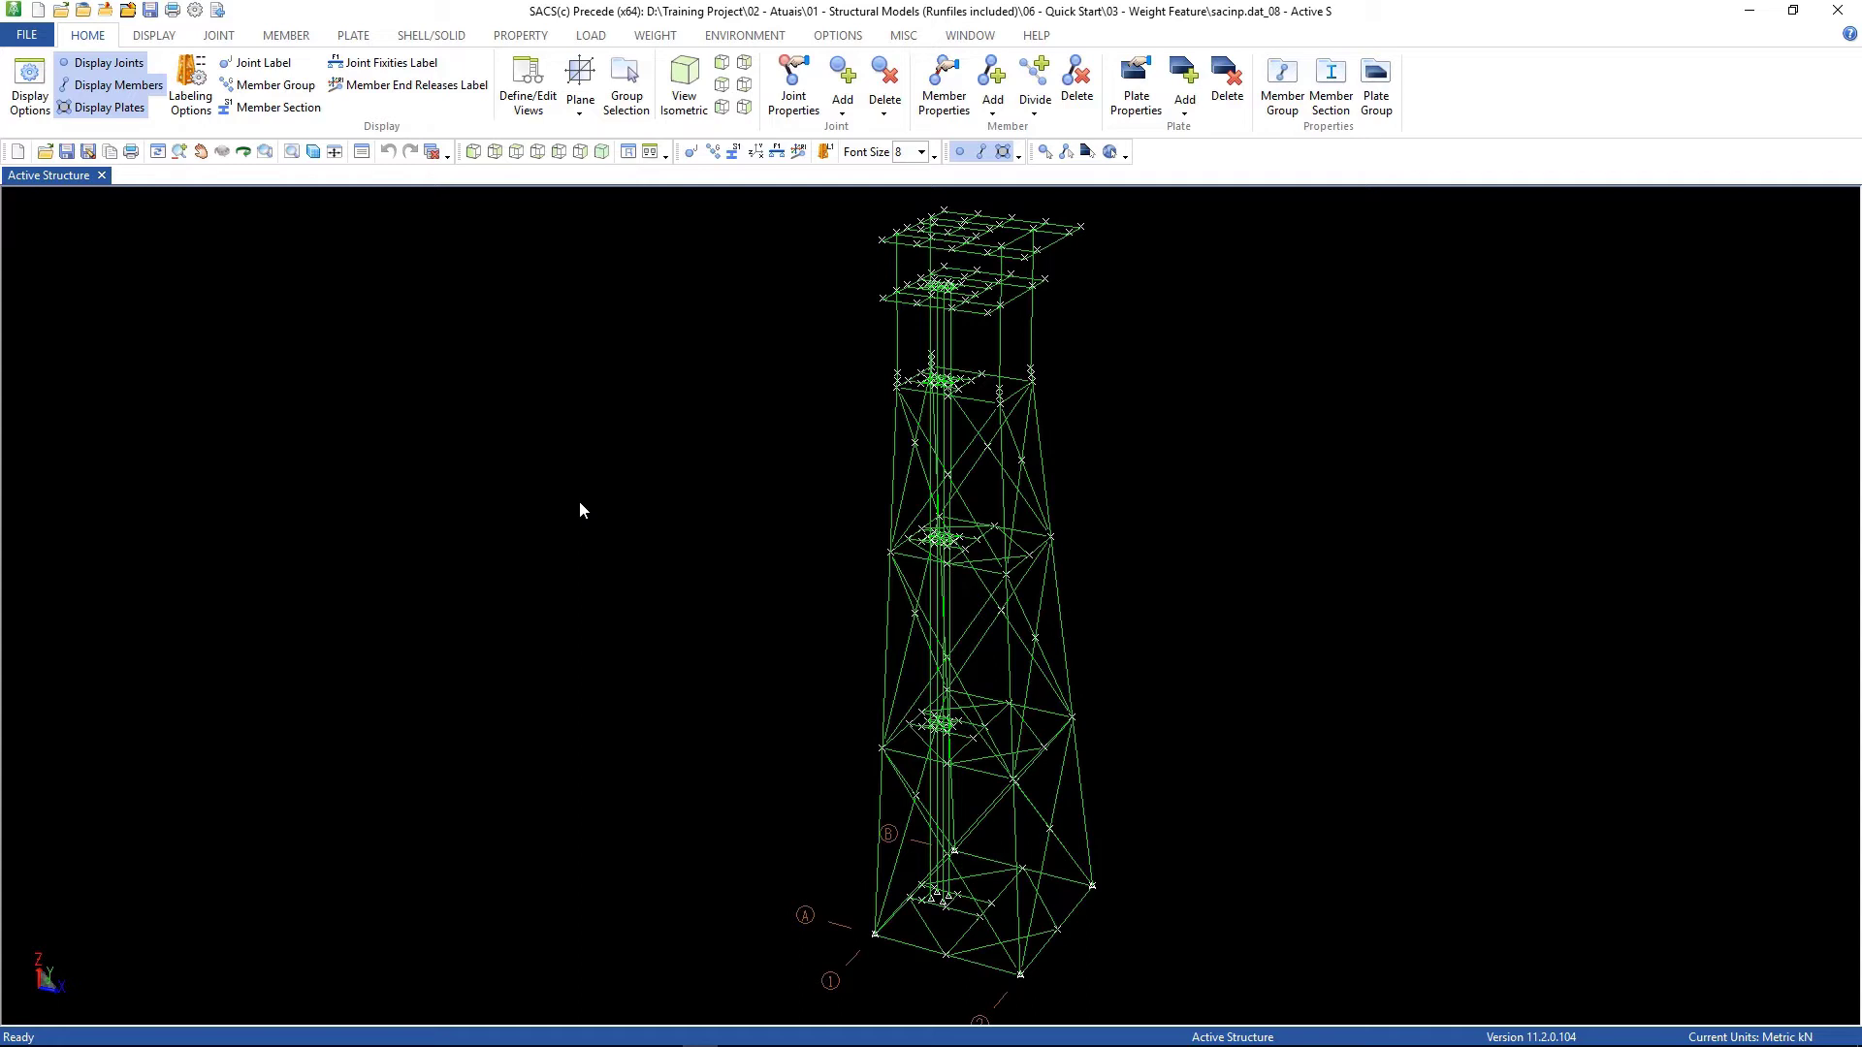
Step: Switch the coefficient table to centimetre diameters and fill the 2.5 cm row with Cm 1.2
left_click(745, 35)
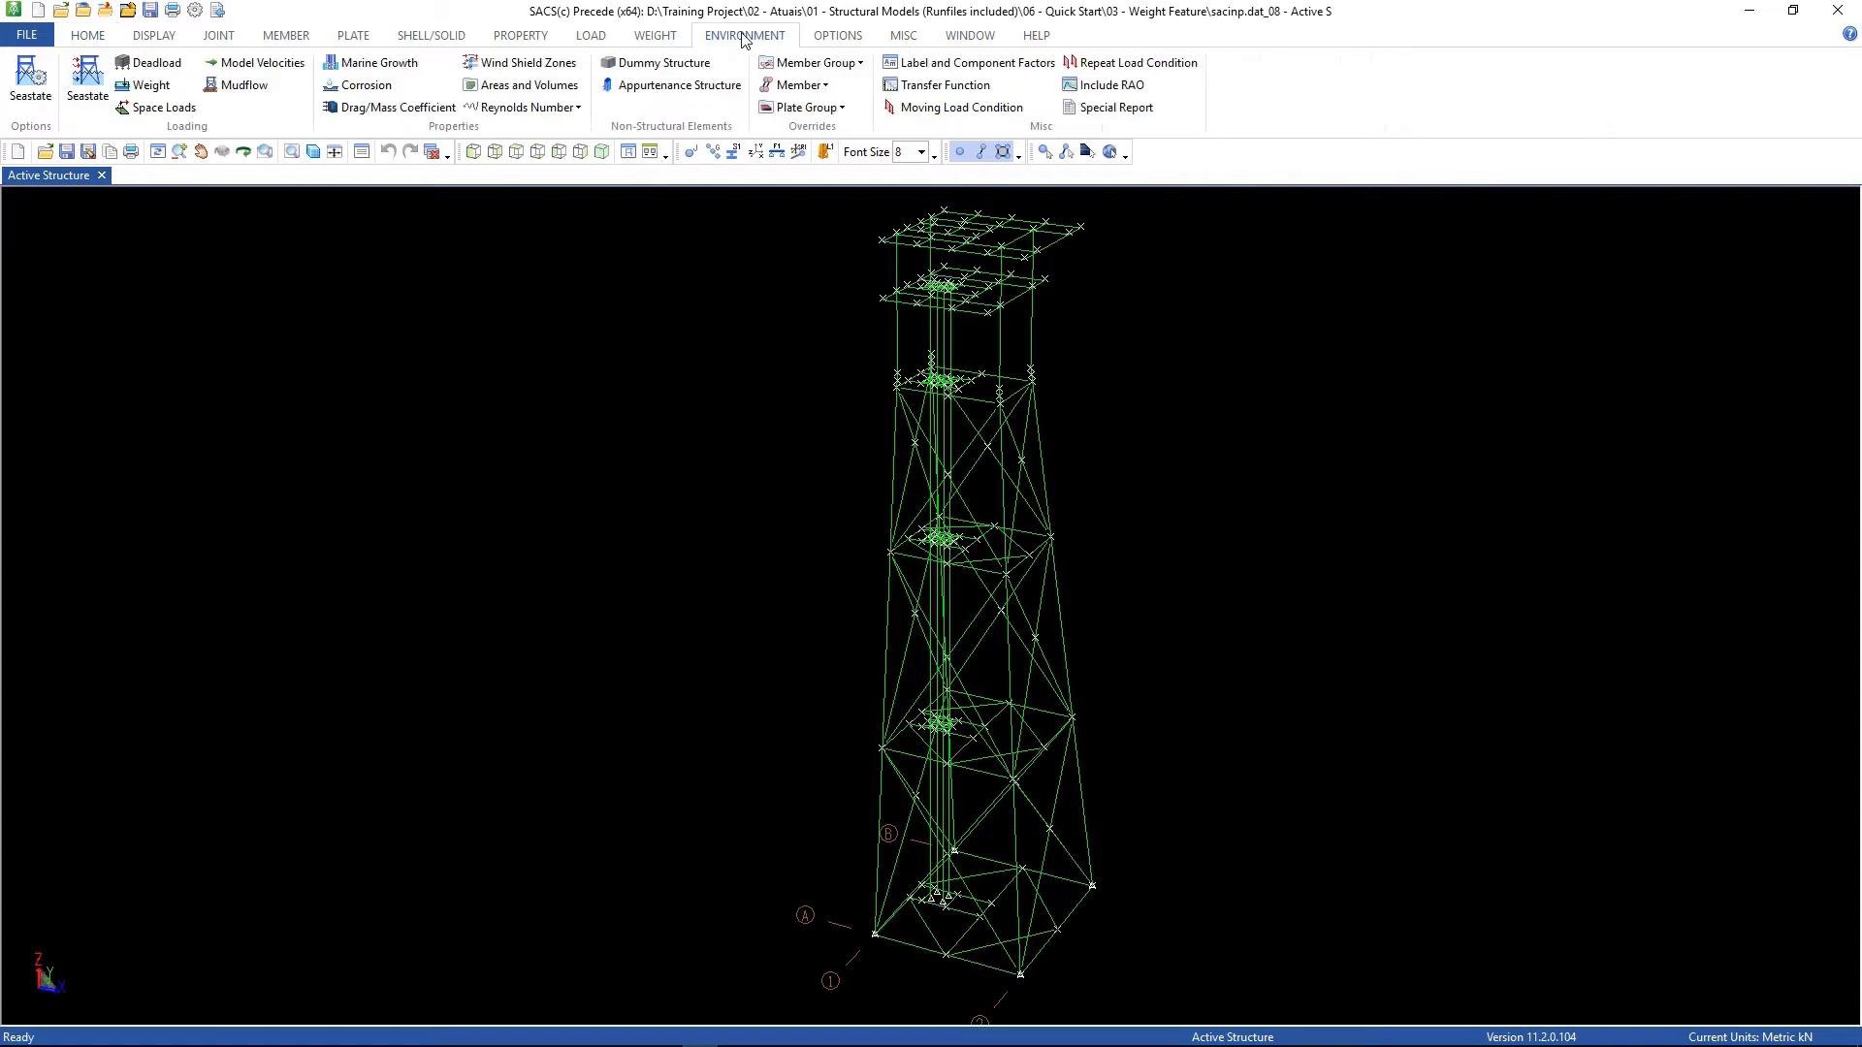
left_click(415, 114)
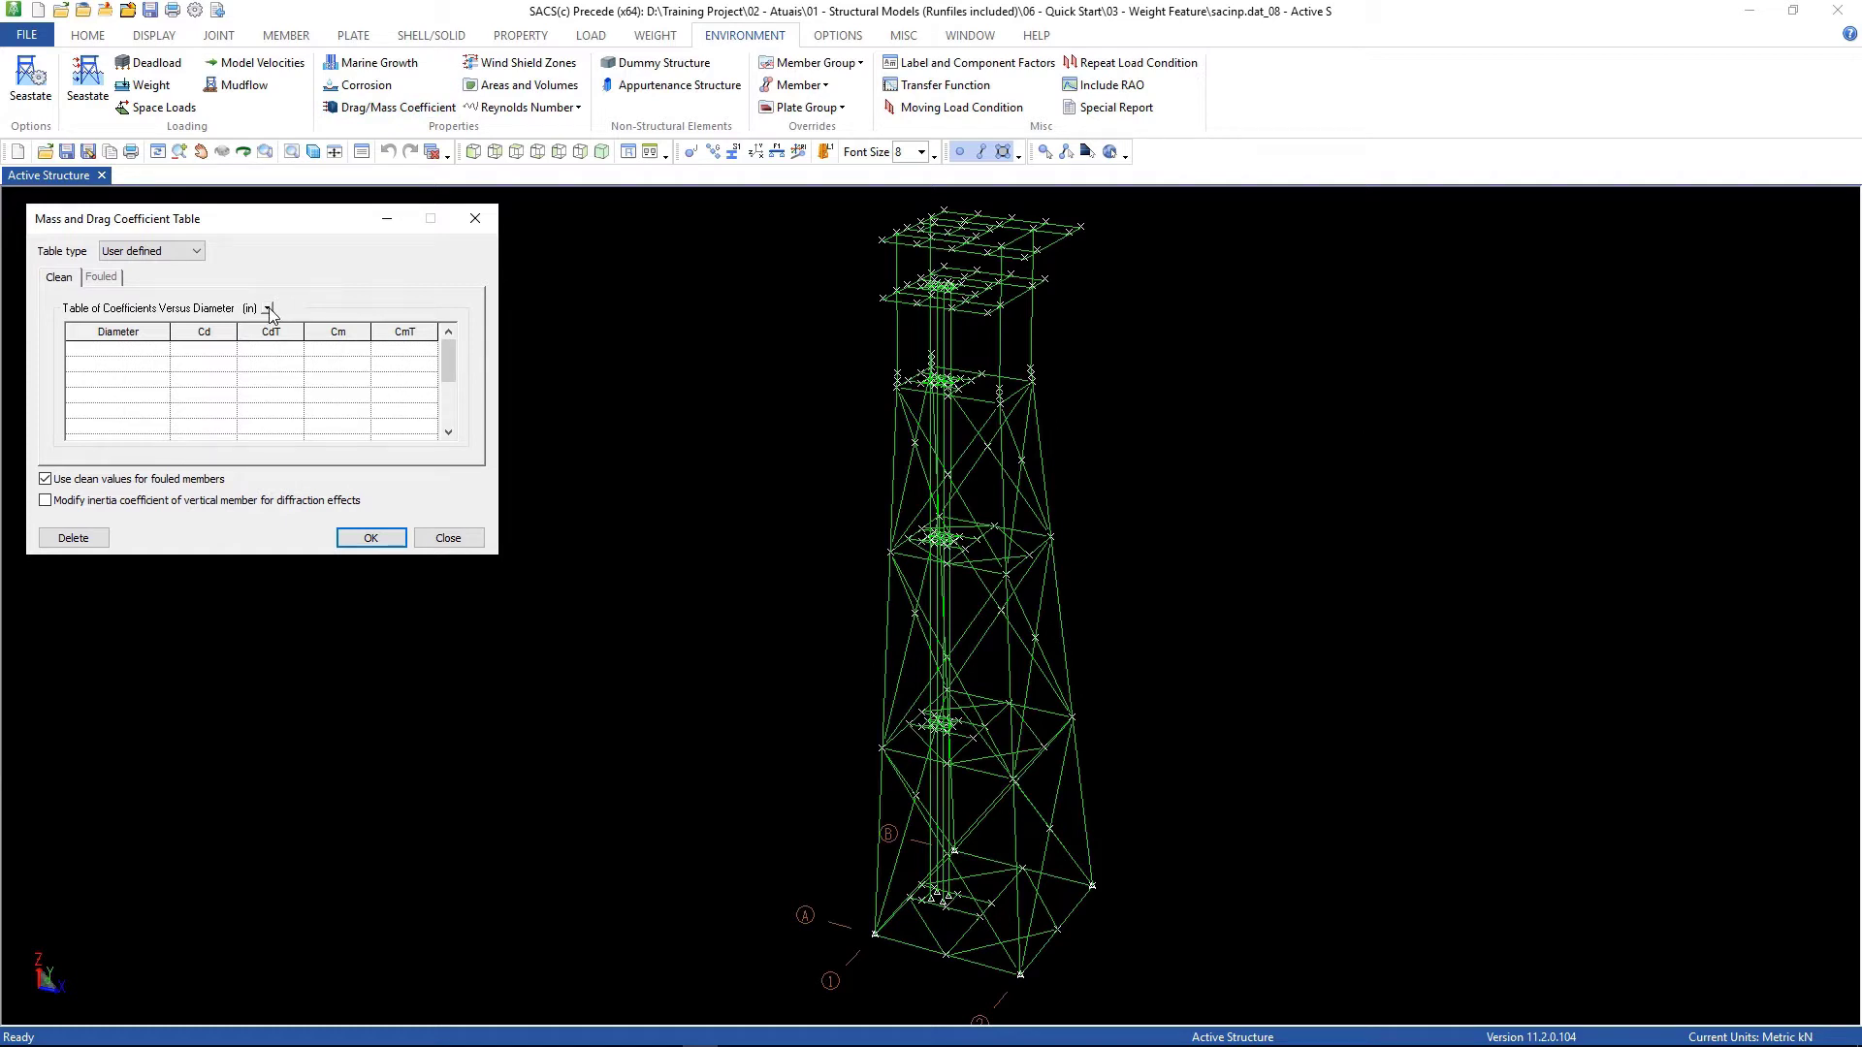
left_click(268, 310)
left_click(257, 326)
left_click(140, 351)
type("2.5")
key("Tab")
type("0.6")
key("Tab")
key("Tab")
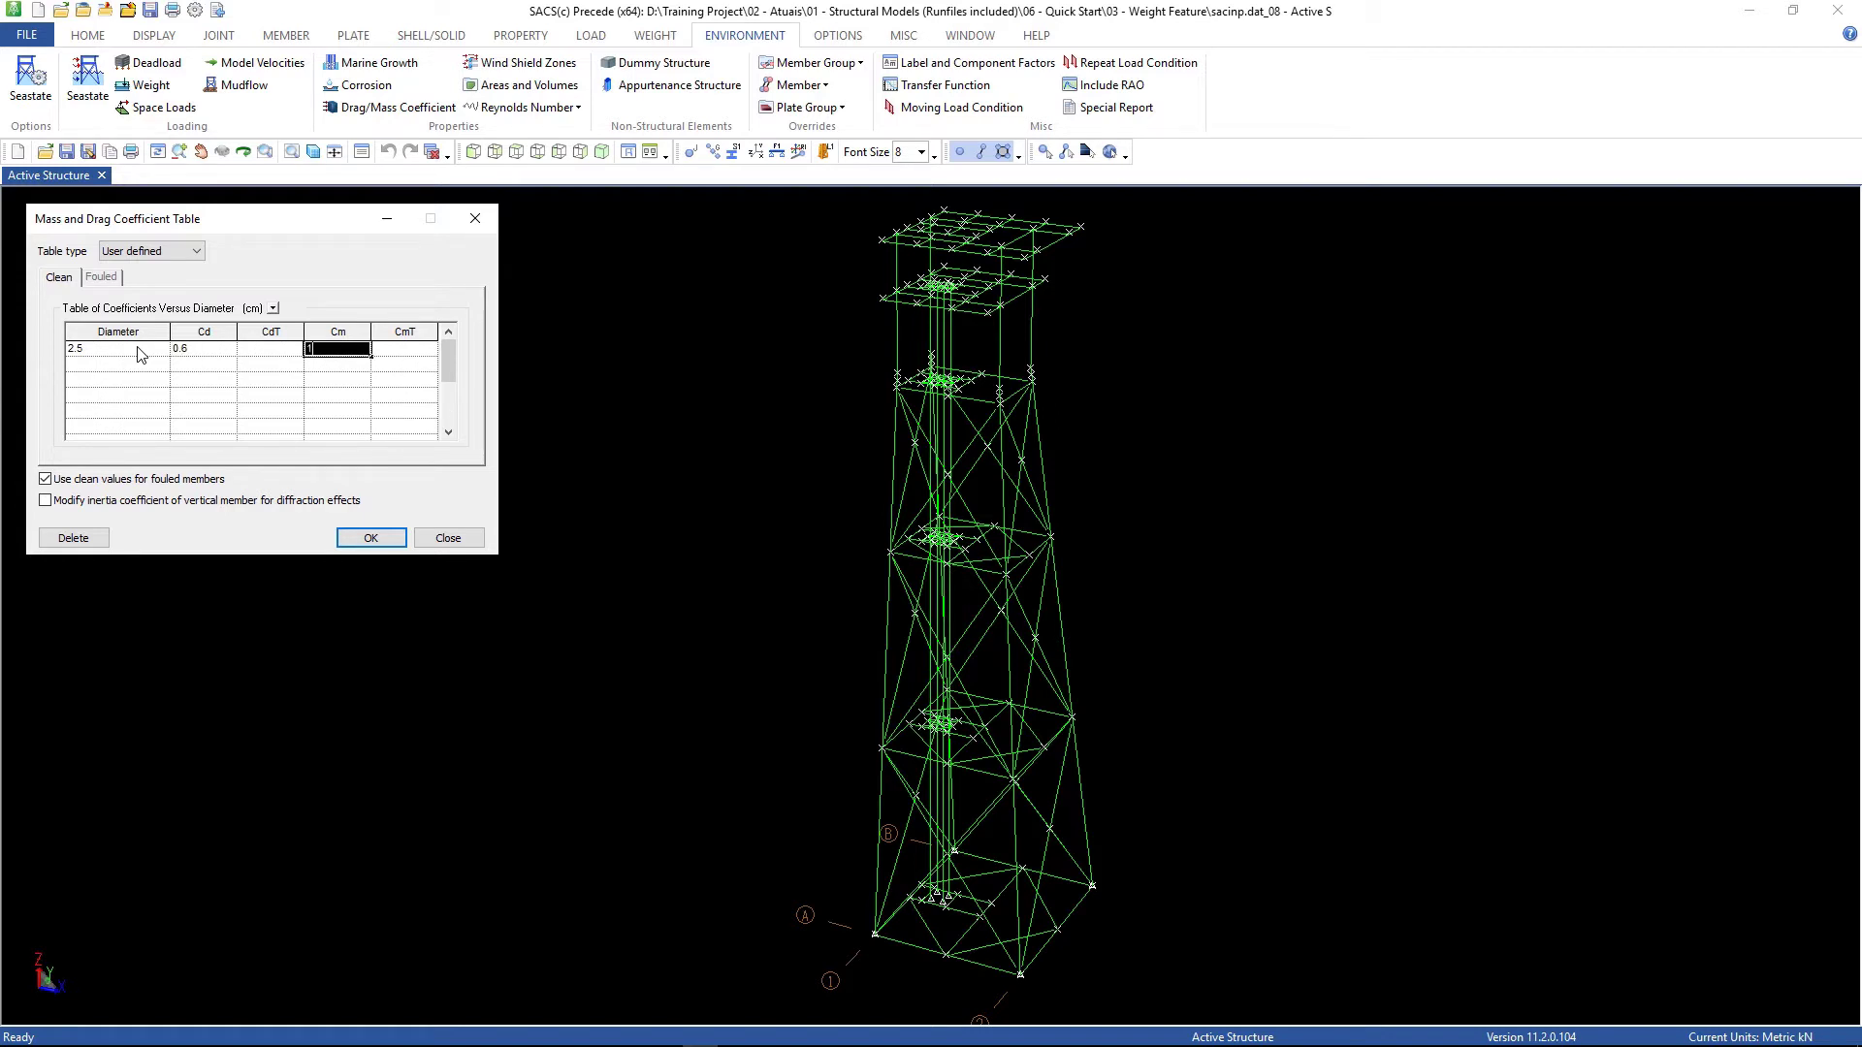
type("1.2")
key("Return")
Step: Add a 250 cm row with Cd 0.6 and Cm 1.2 and save the table
key("Left")
key("Left")
key("Left")
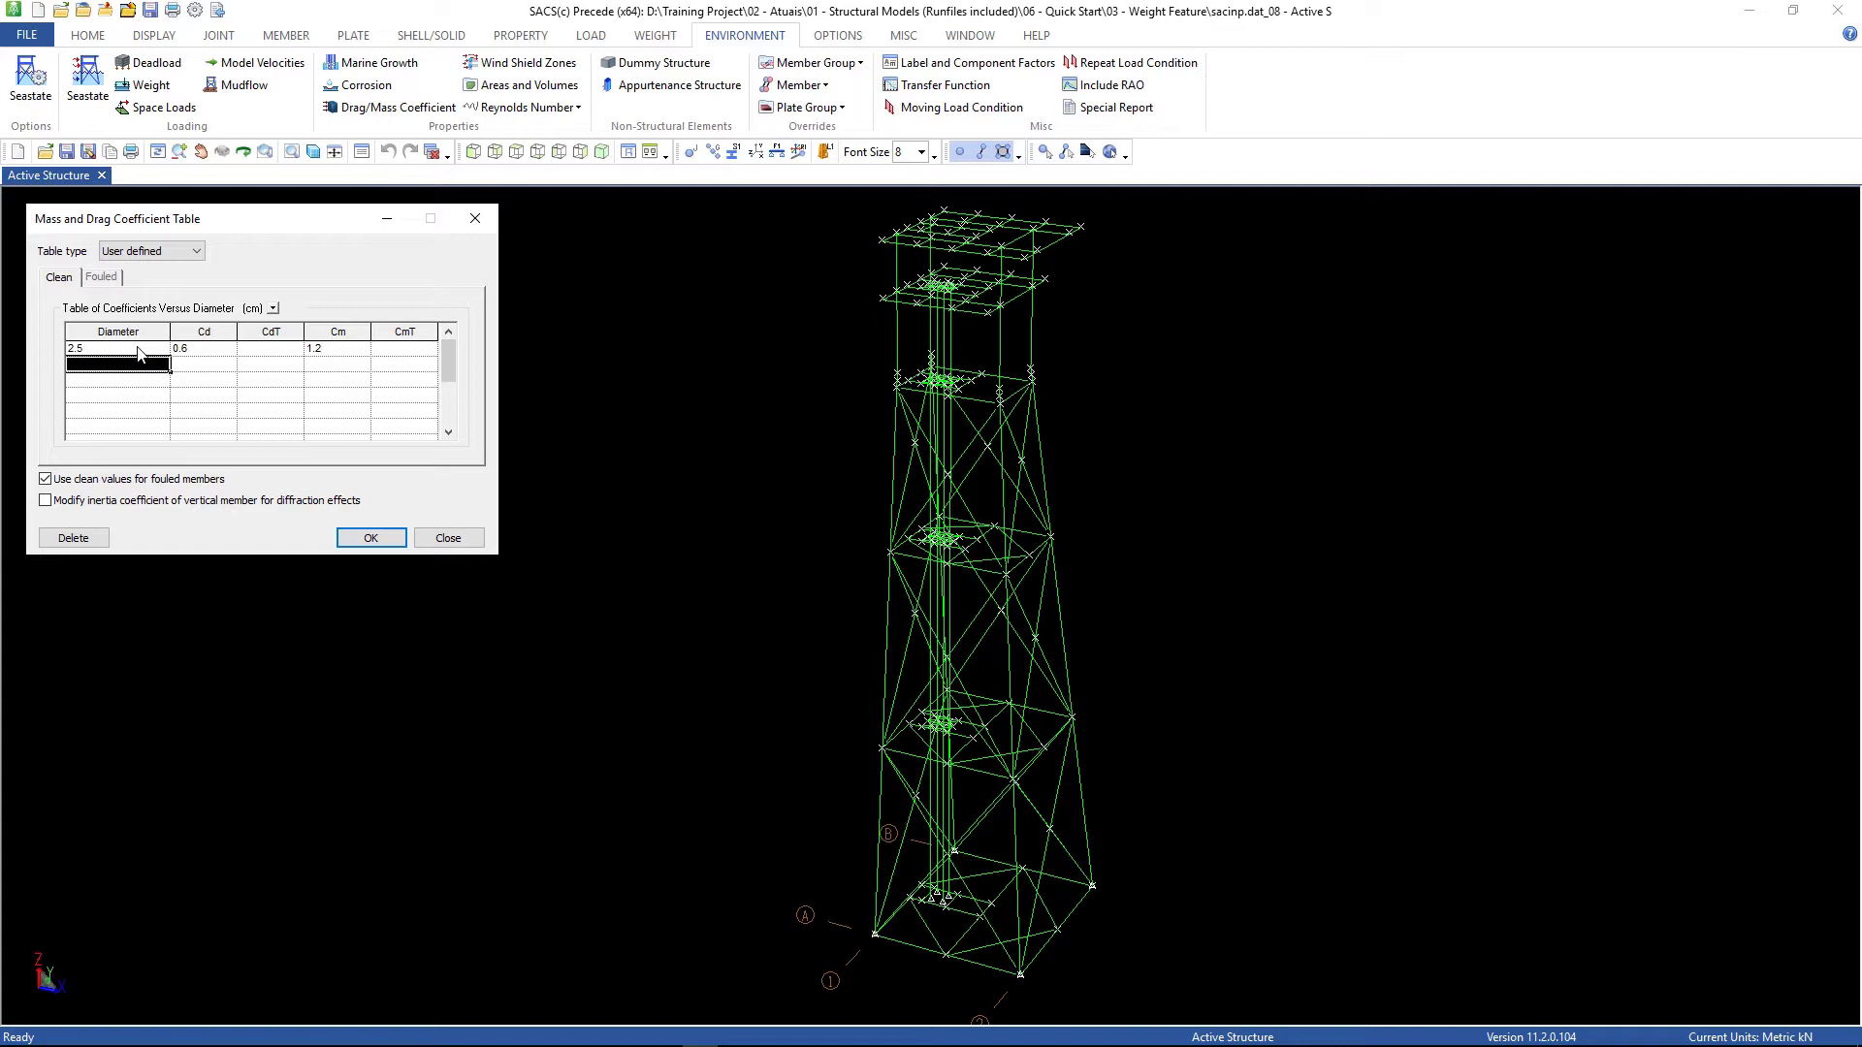
type("250")
key("Tab")
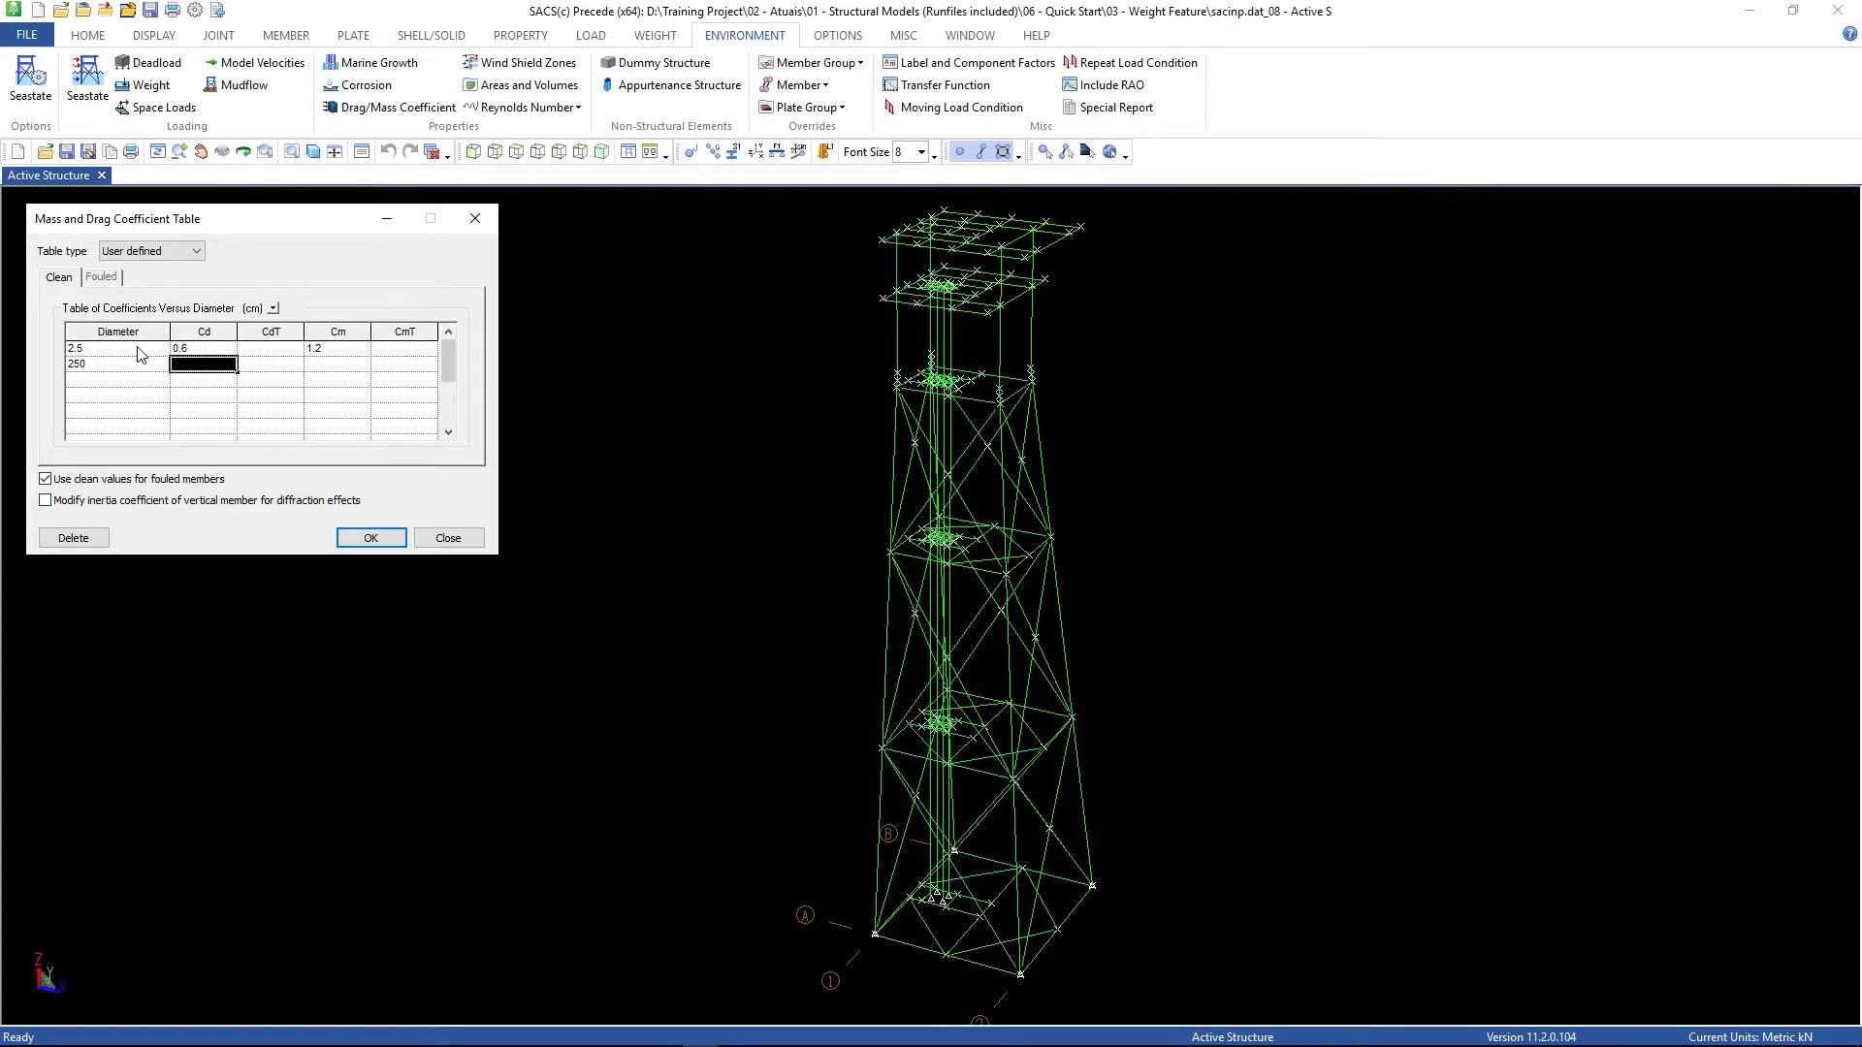
type("0.6")
key("Tab")
key("Tab")
type("1.2")
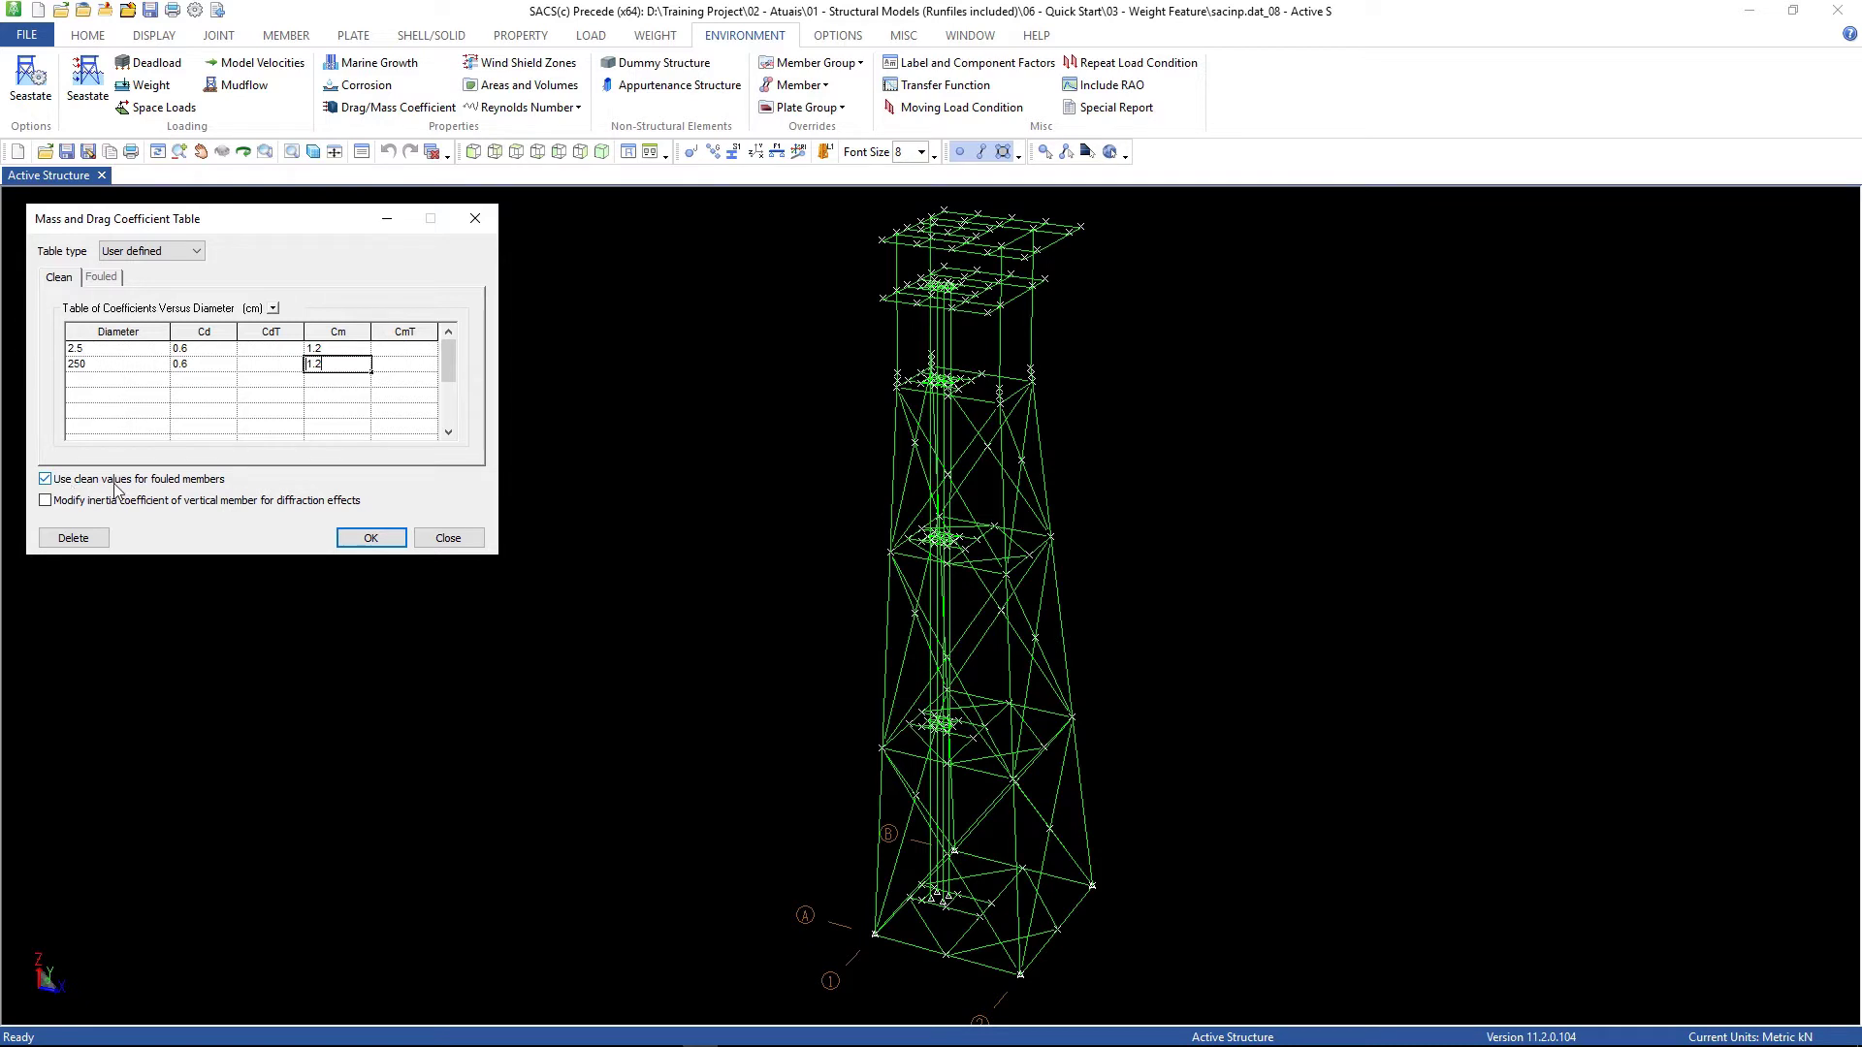
left_click(377, 539)
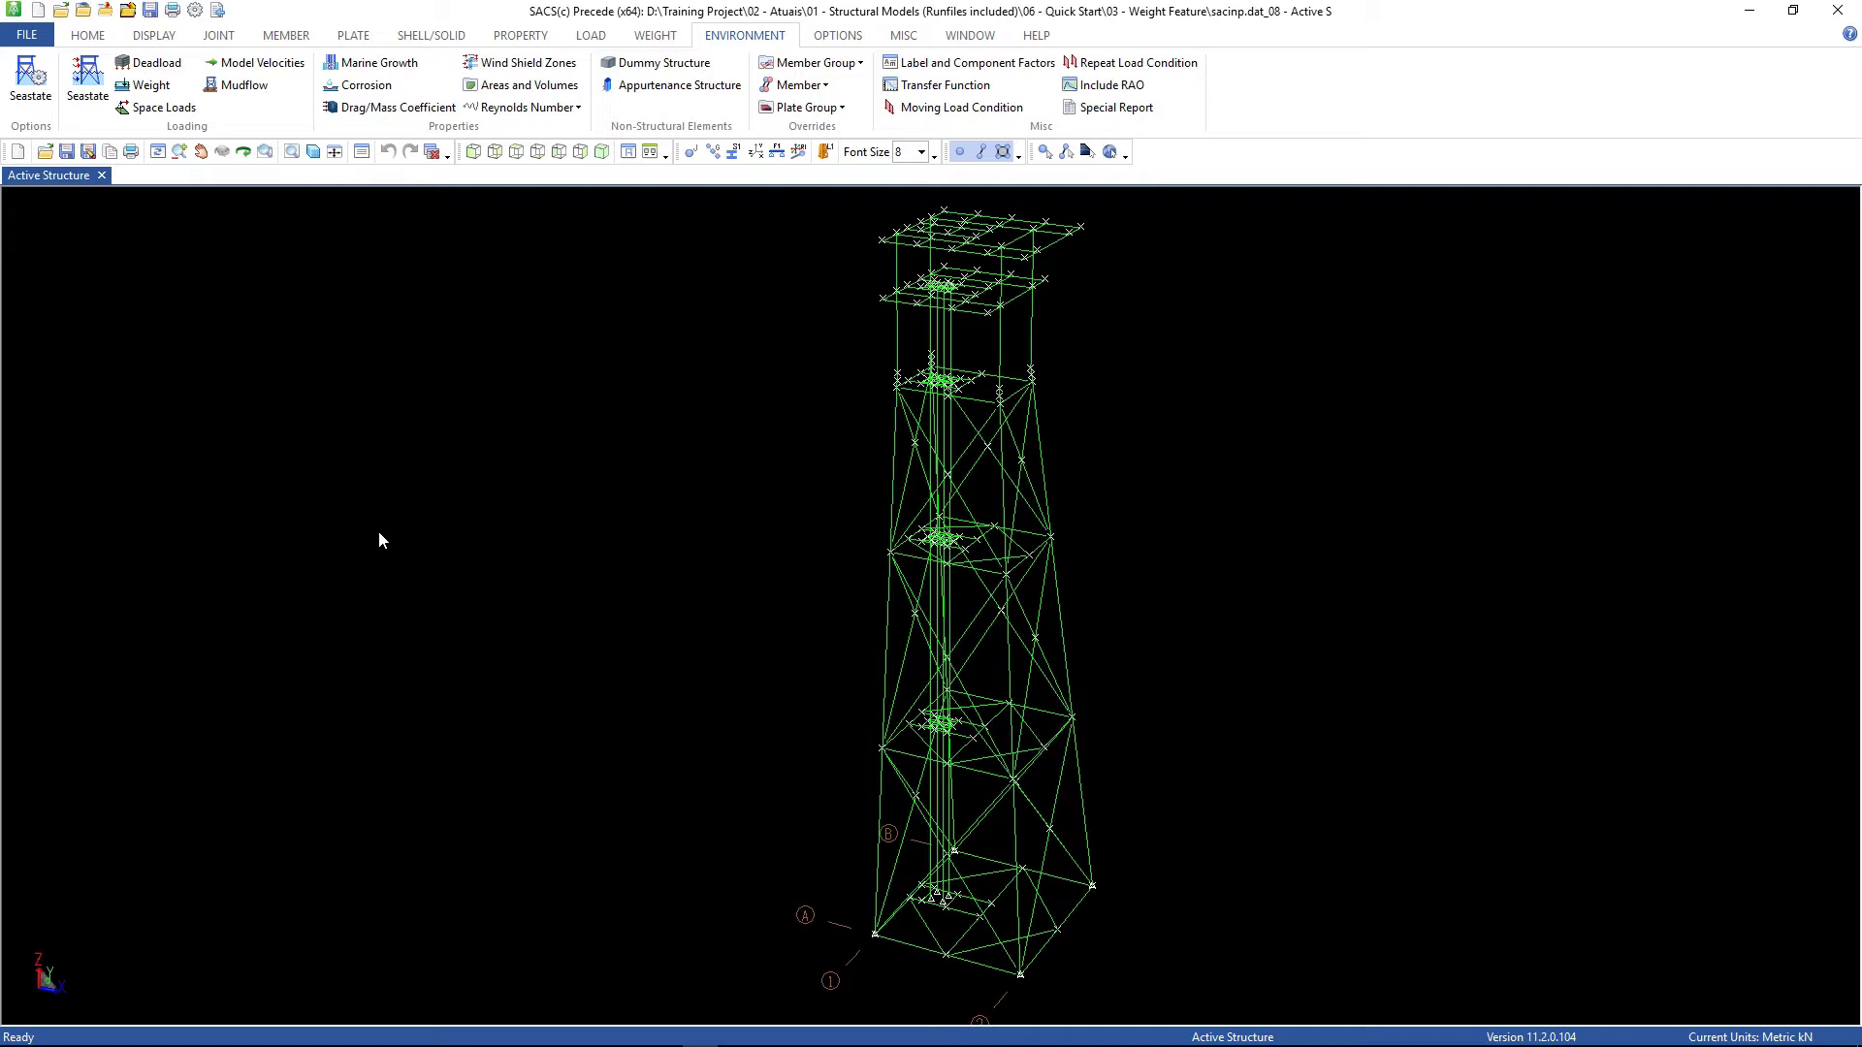
Step: Add the first marine growth zone from 0 to 60 m, 2.5 in thick, density 1.4
left_click(378, 62)
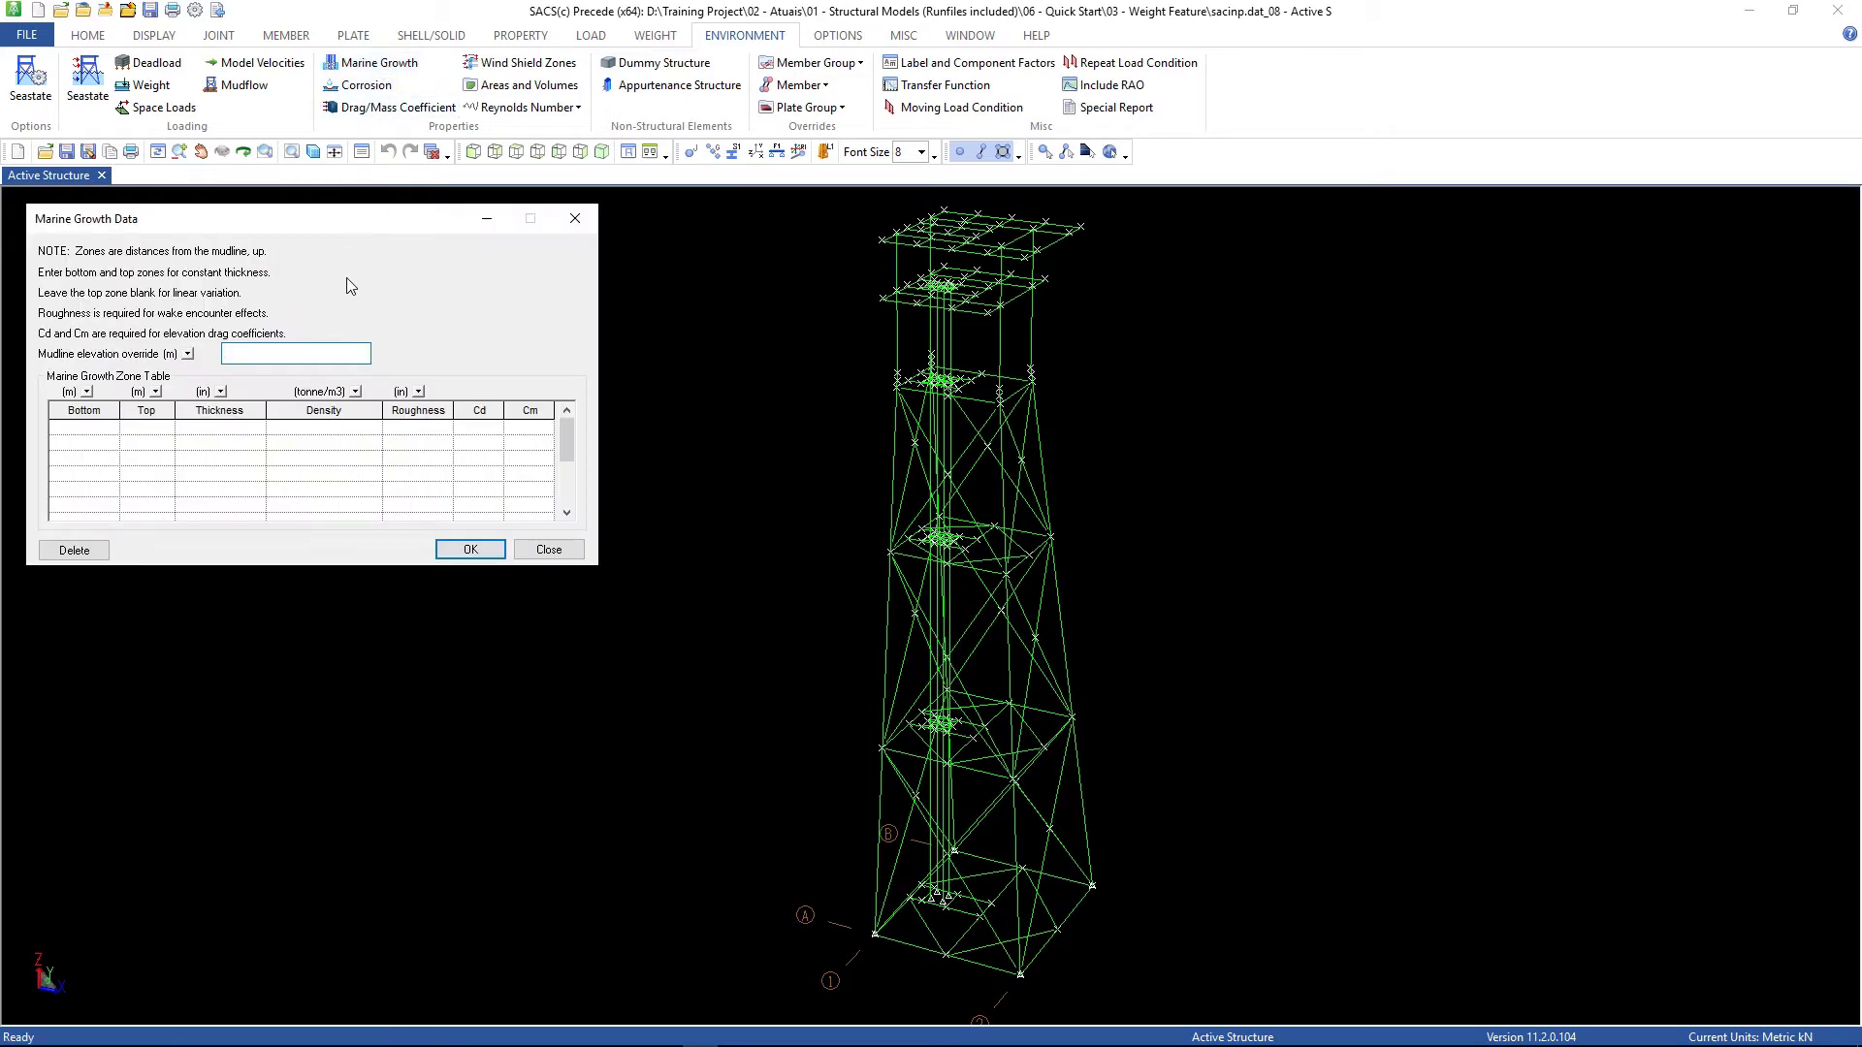
left_click(96, 433)
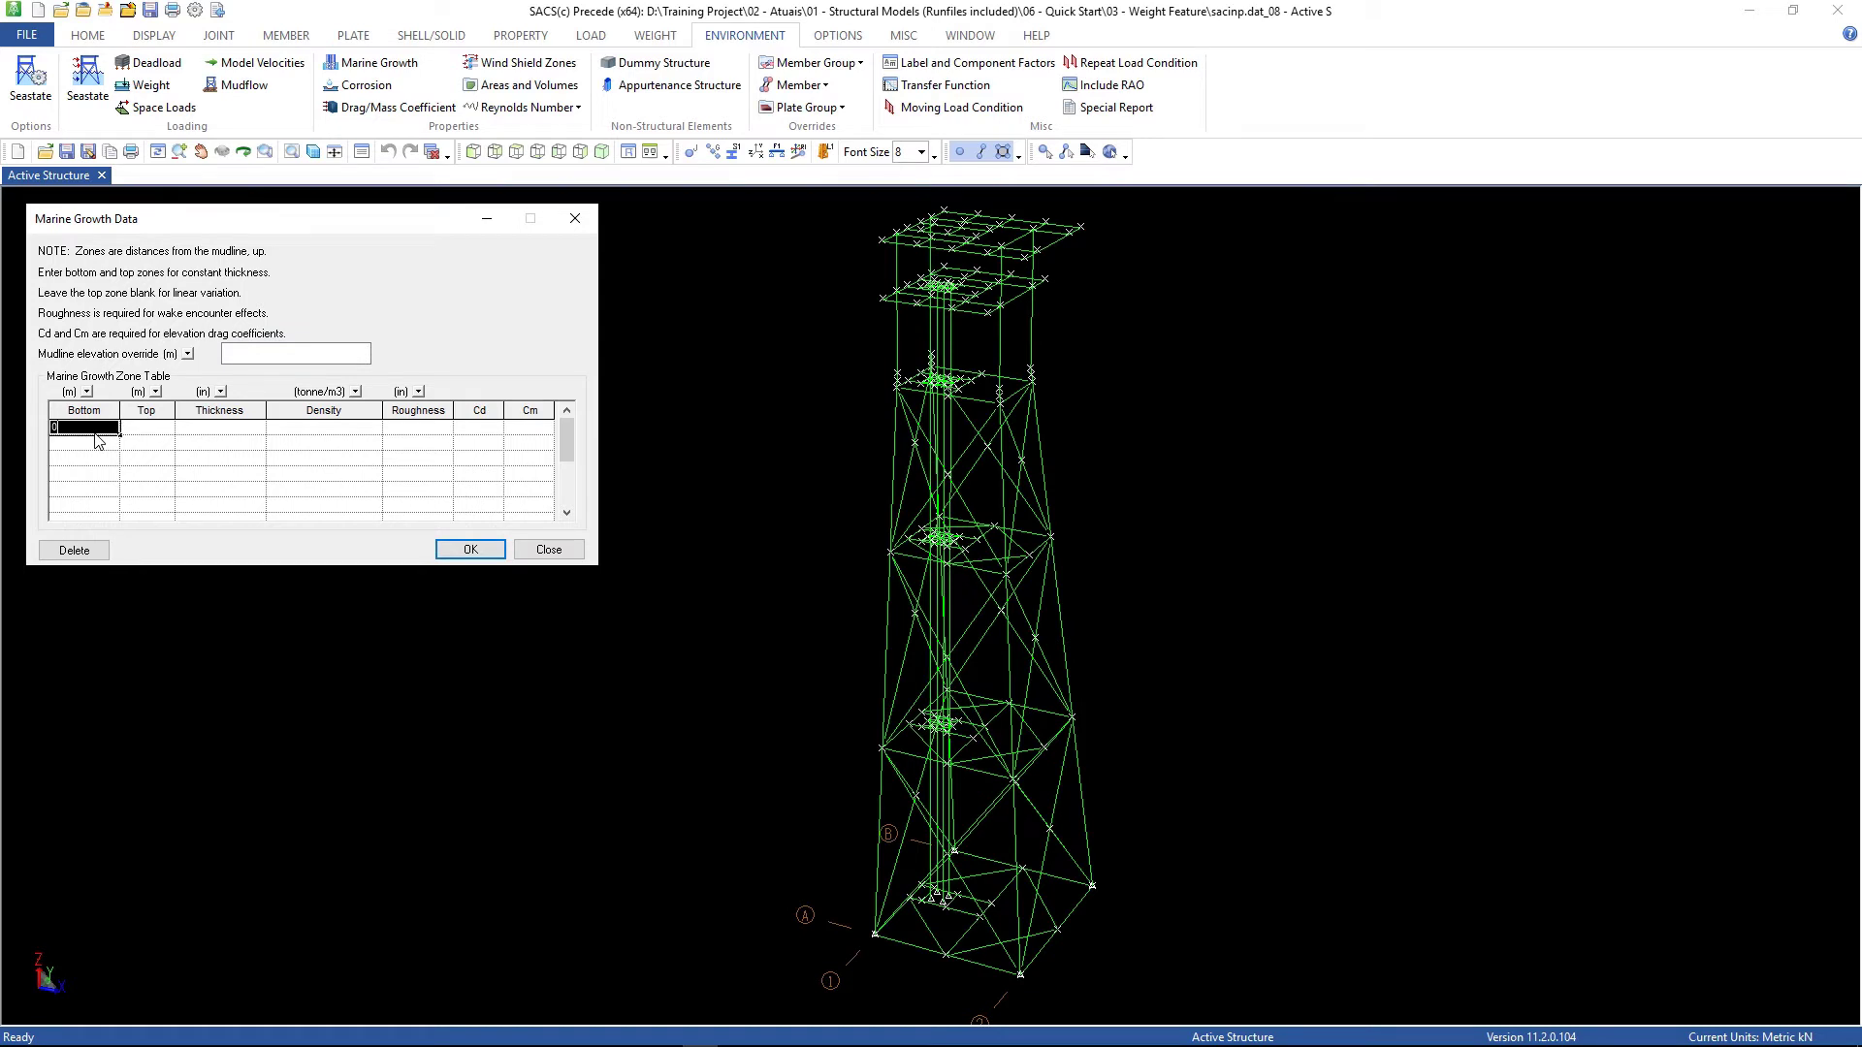
key("Tab")
type("60")
key("Tab")
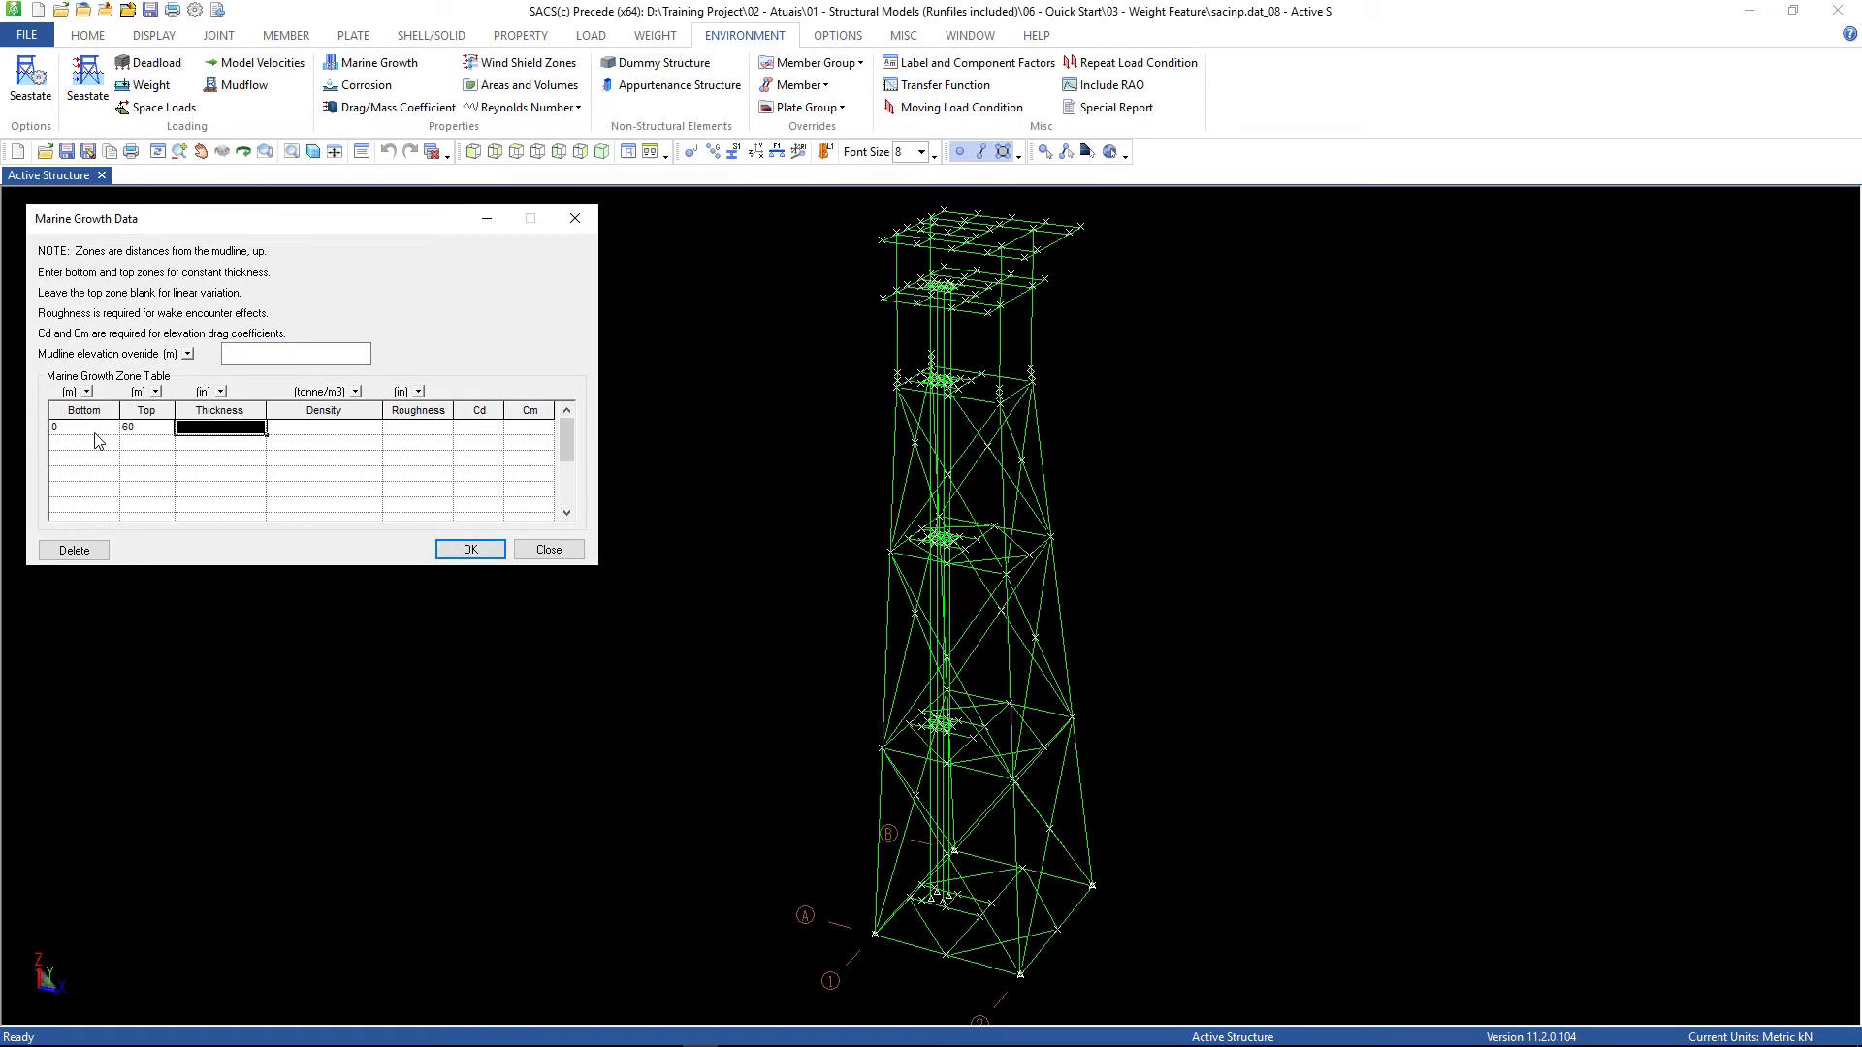
type("2.5")
key("Tab")
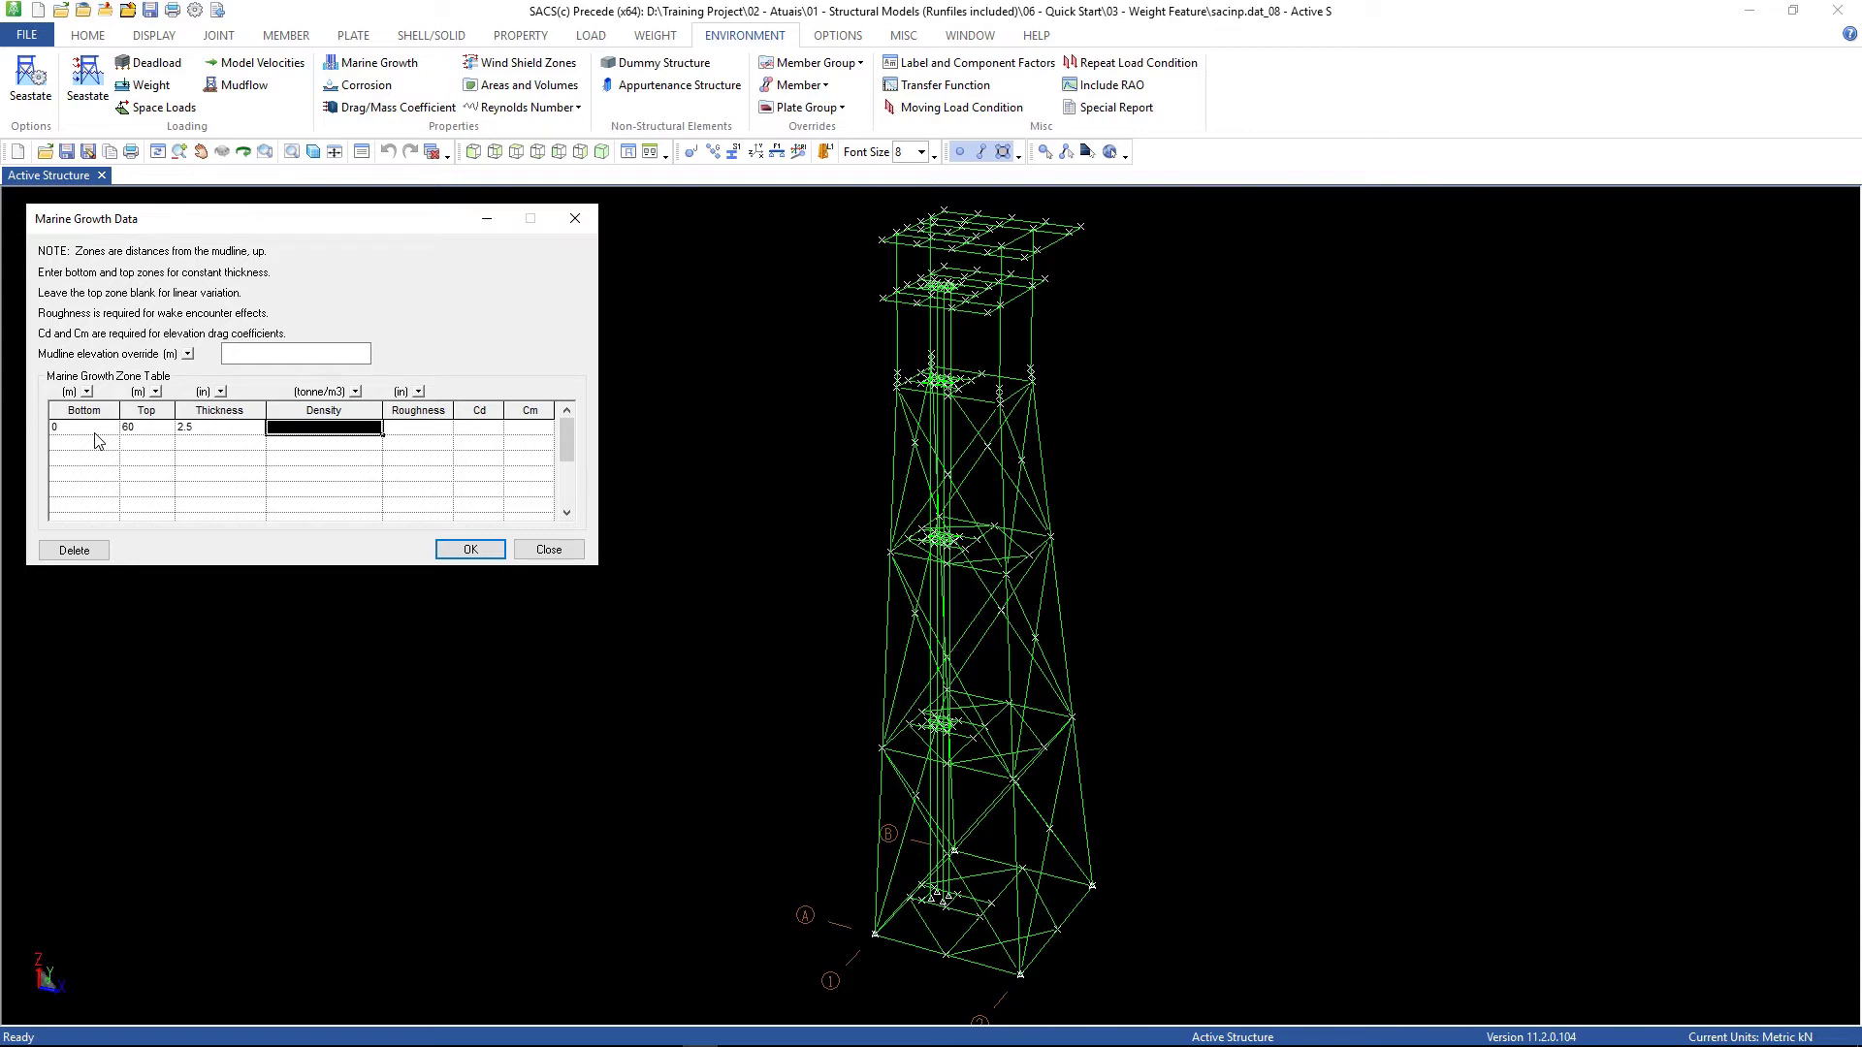
type("1.4")
key("Return")
Step: Add the second zone from 60 to 79.5 m, 5.0 in thick, density 1.4, and save
left_click(98, 441)
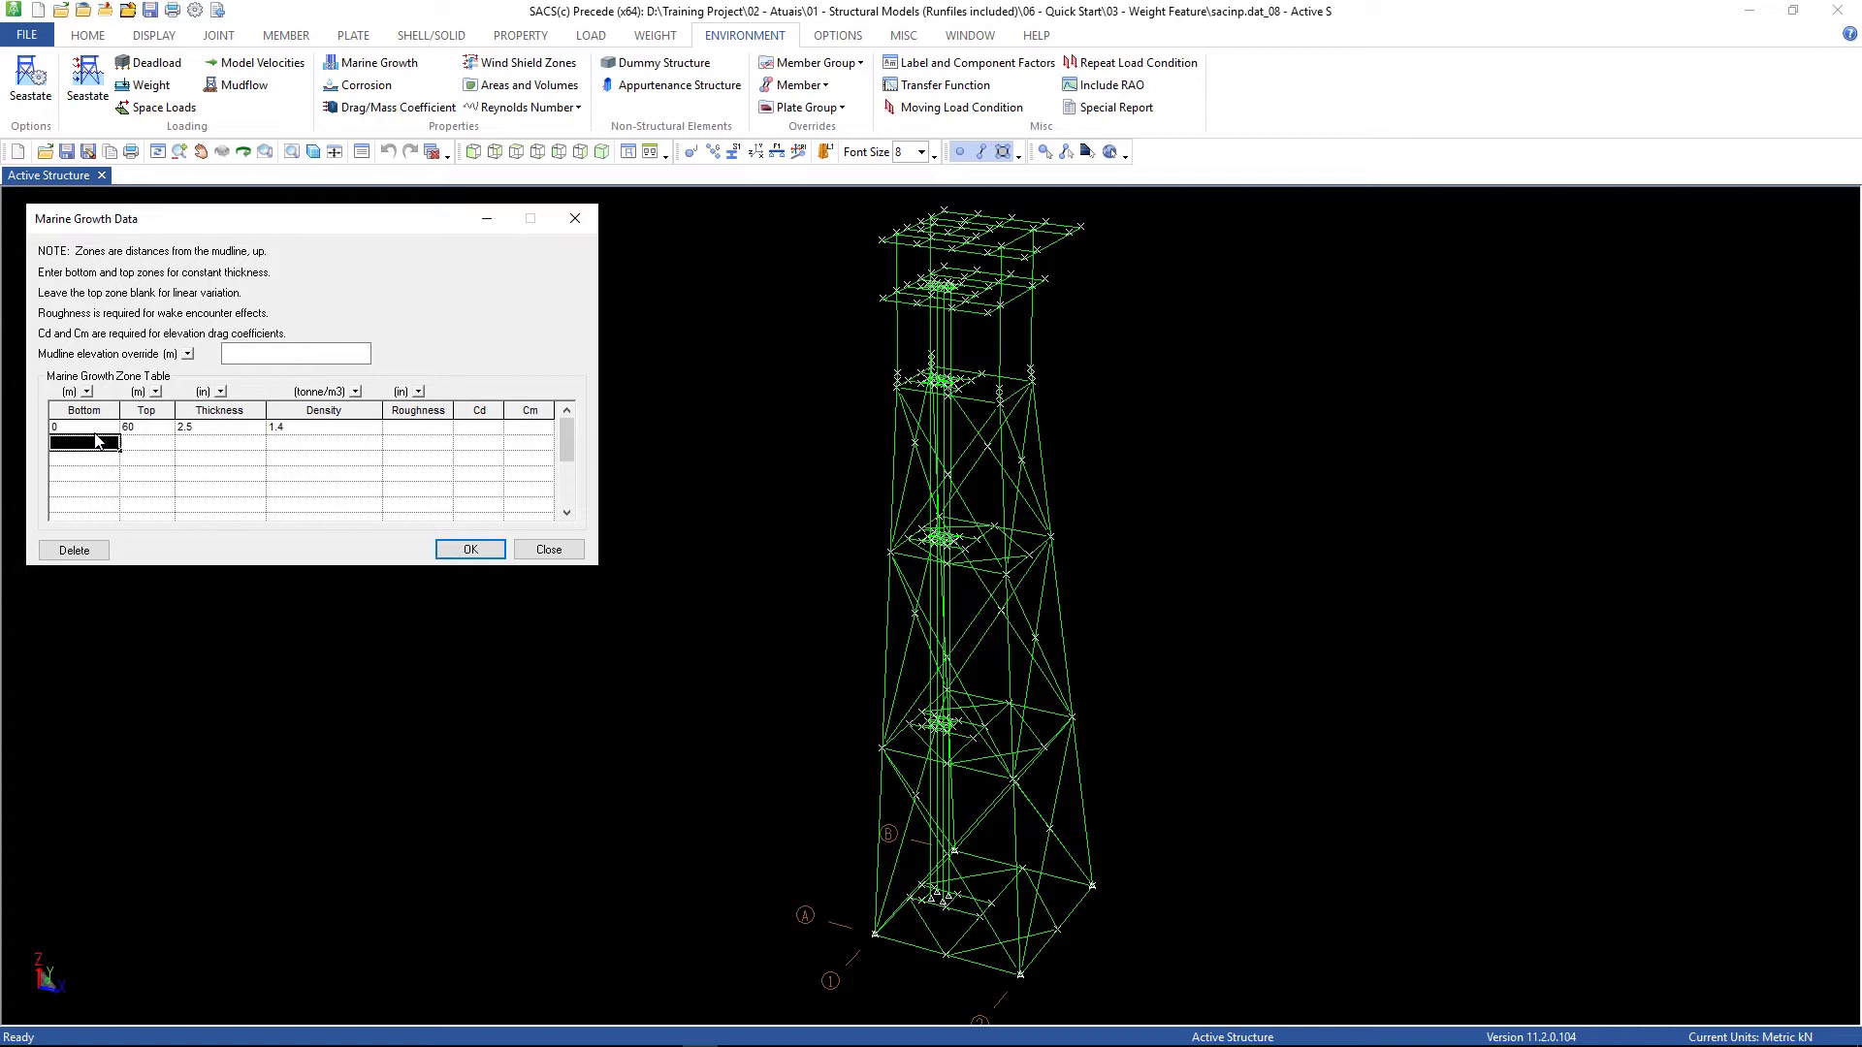
type("60")
key("Tab")
type("79.5")
key("Tab")
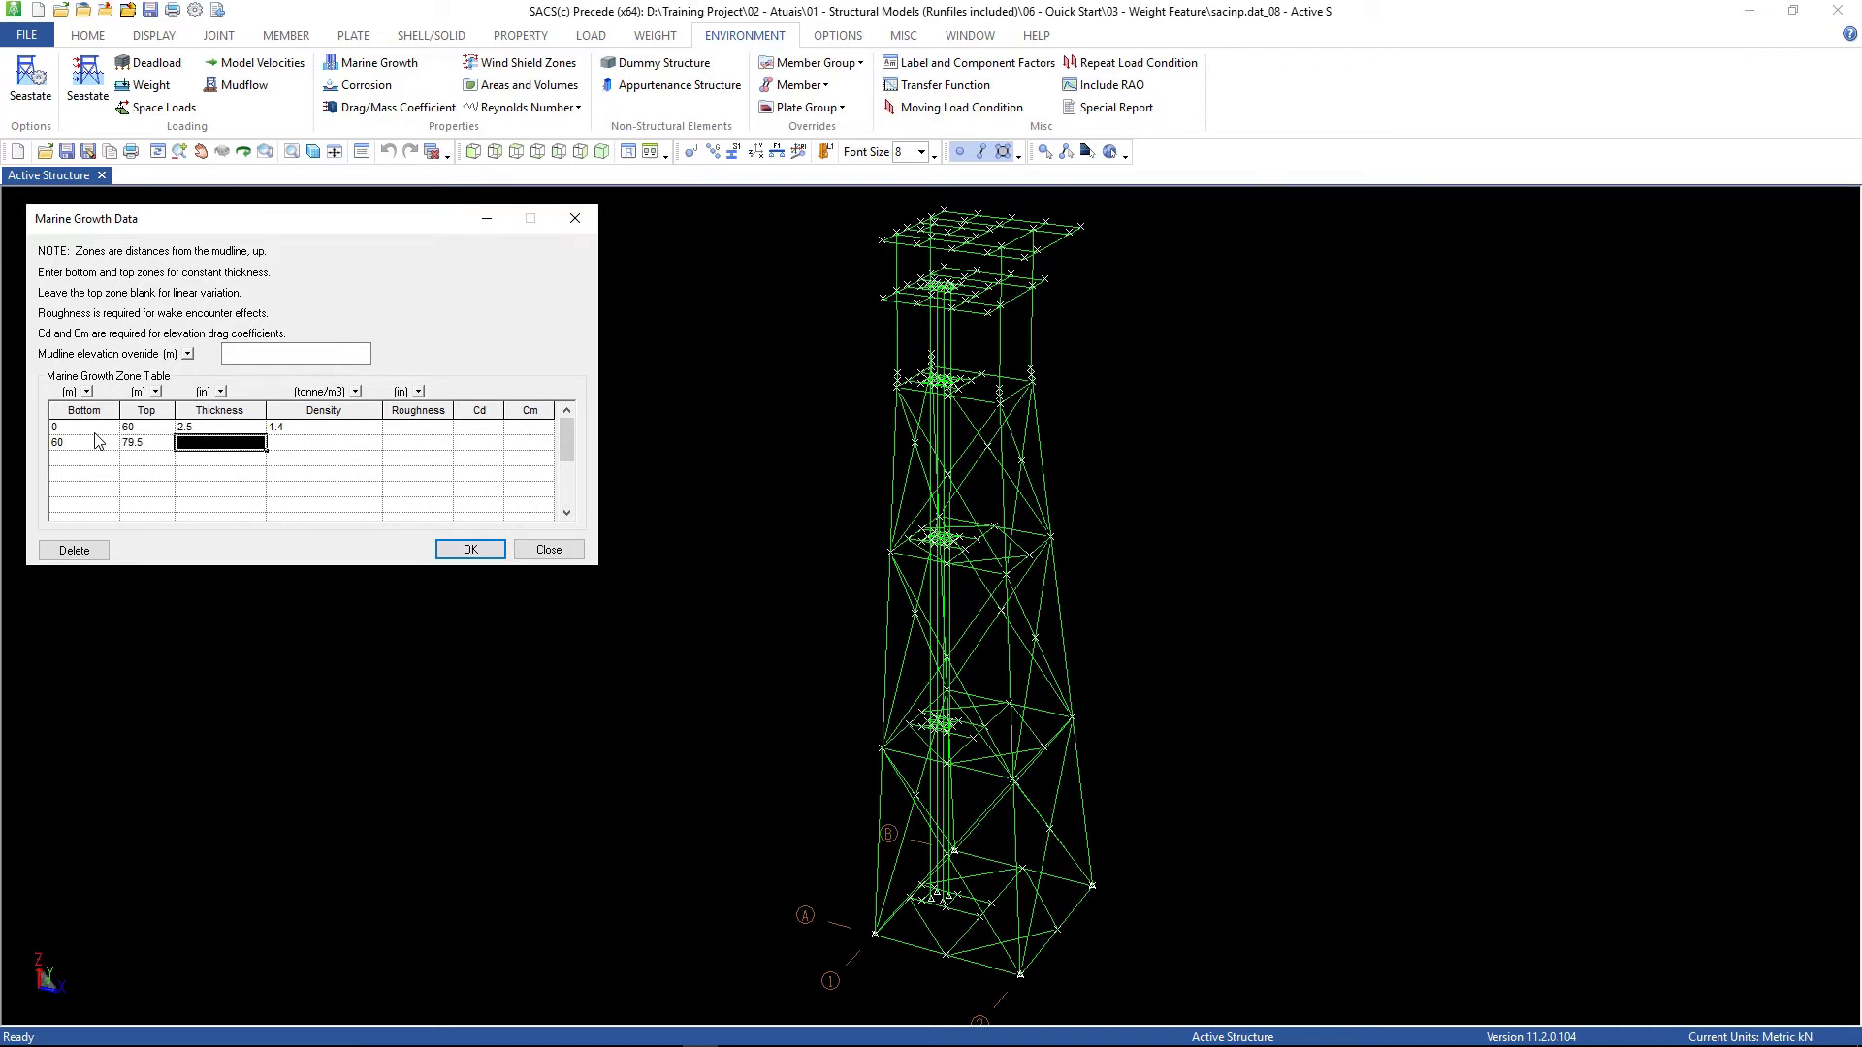
type("5.0")
key("Tab")
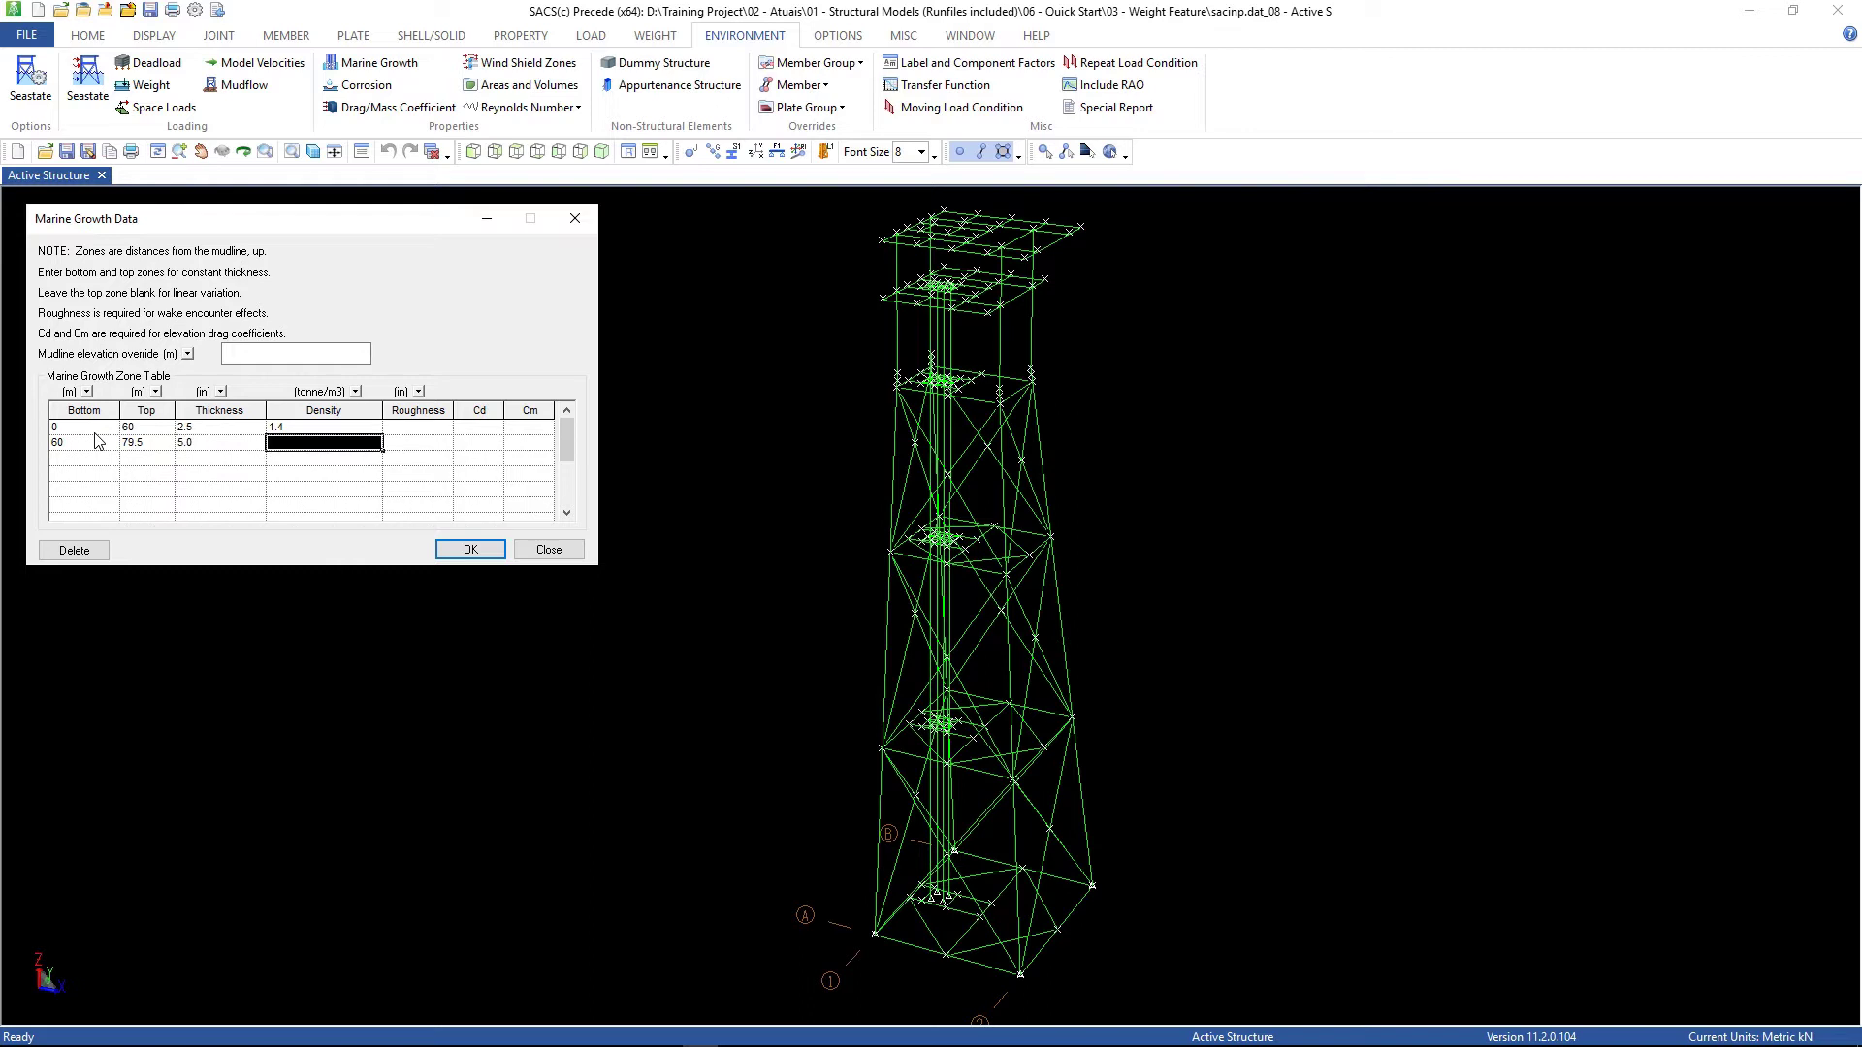
type(".4")
left_click(487, 554)
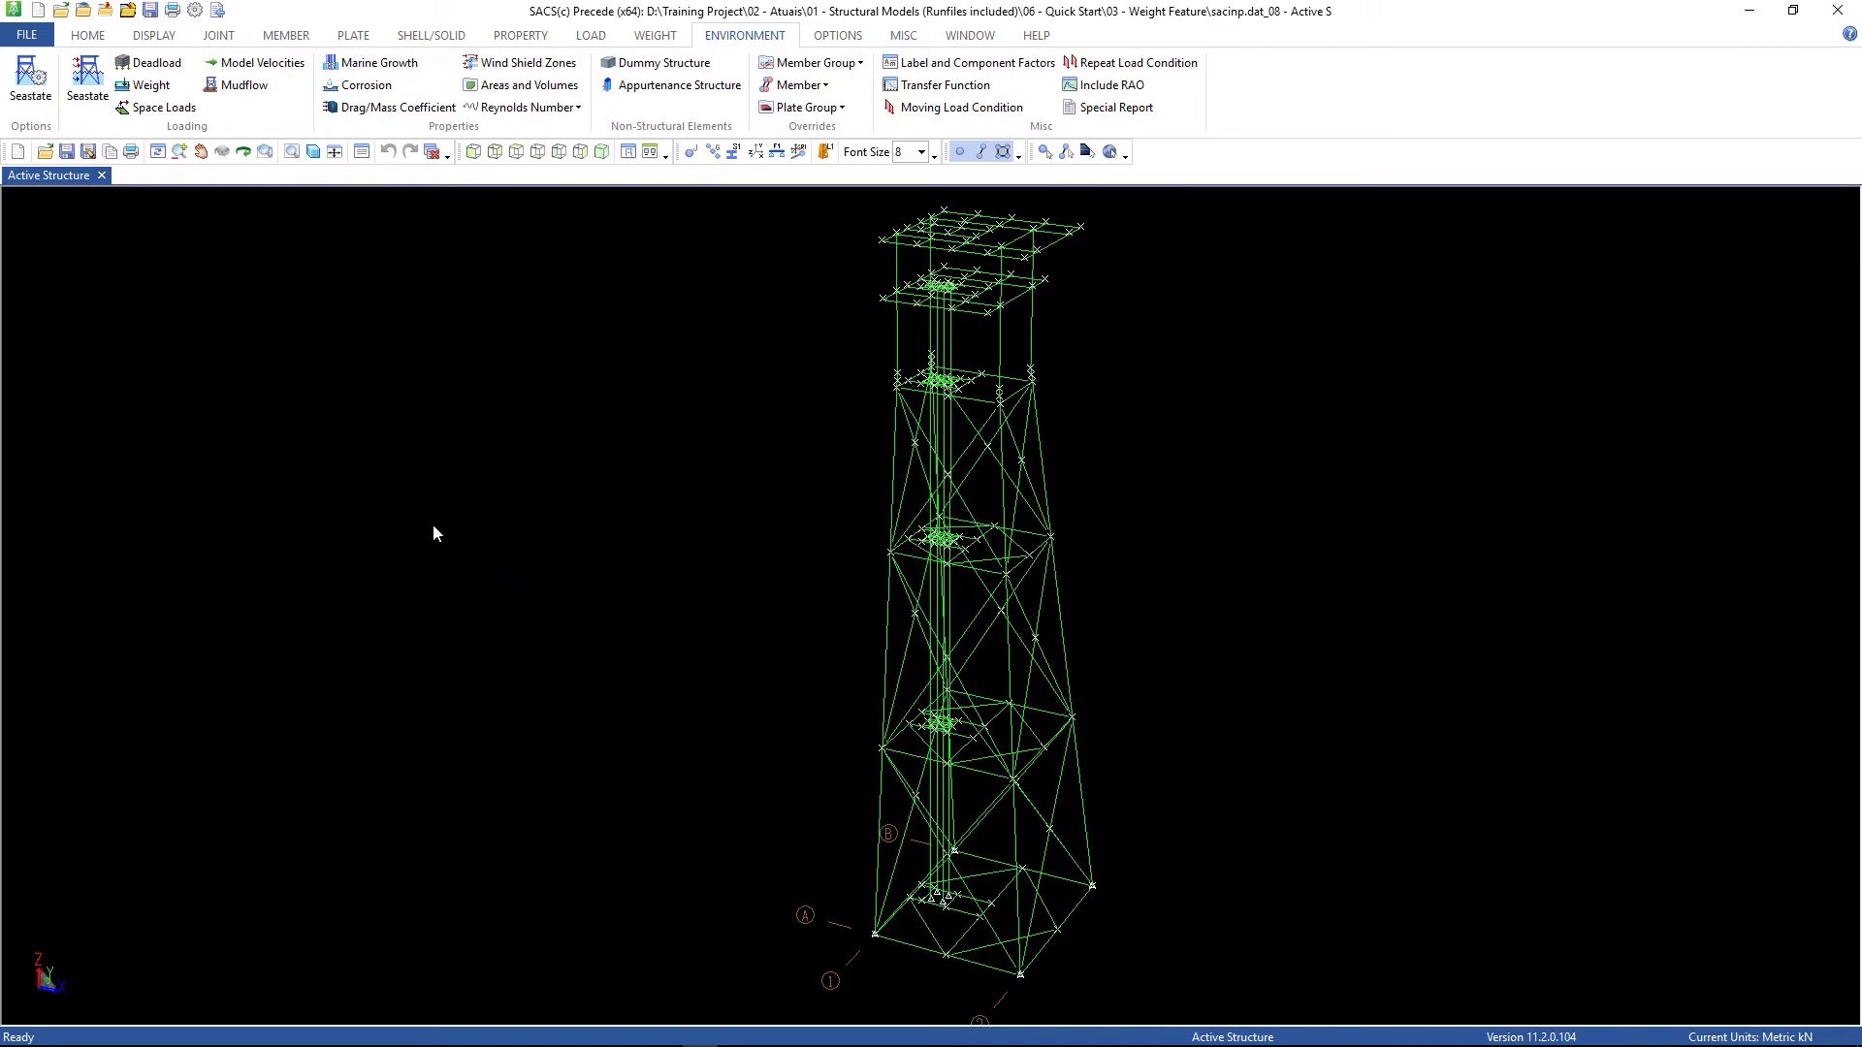
Step: Select member groups LG1–LG3 in the global hydrodynamic member group overrides
left_click(854, 62)
left_click(831, 87)
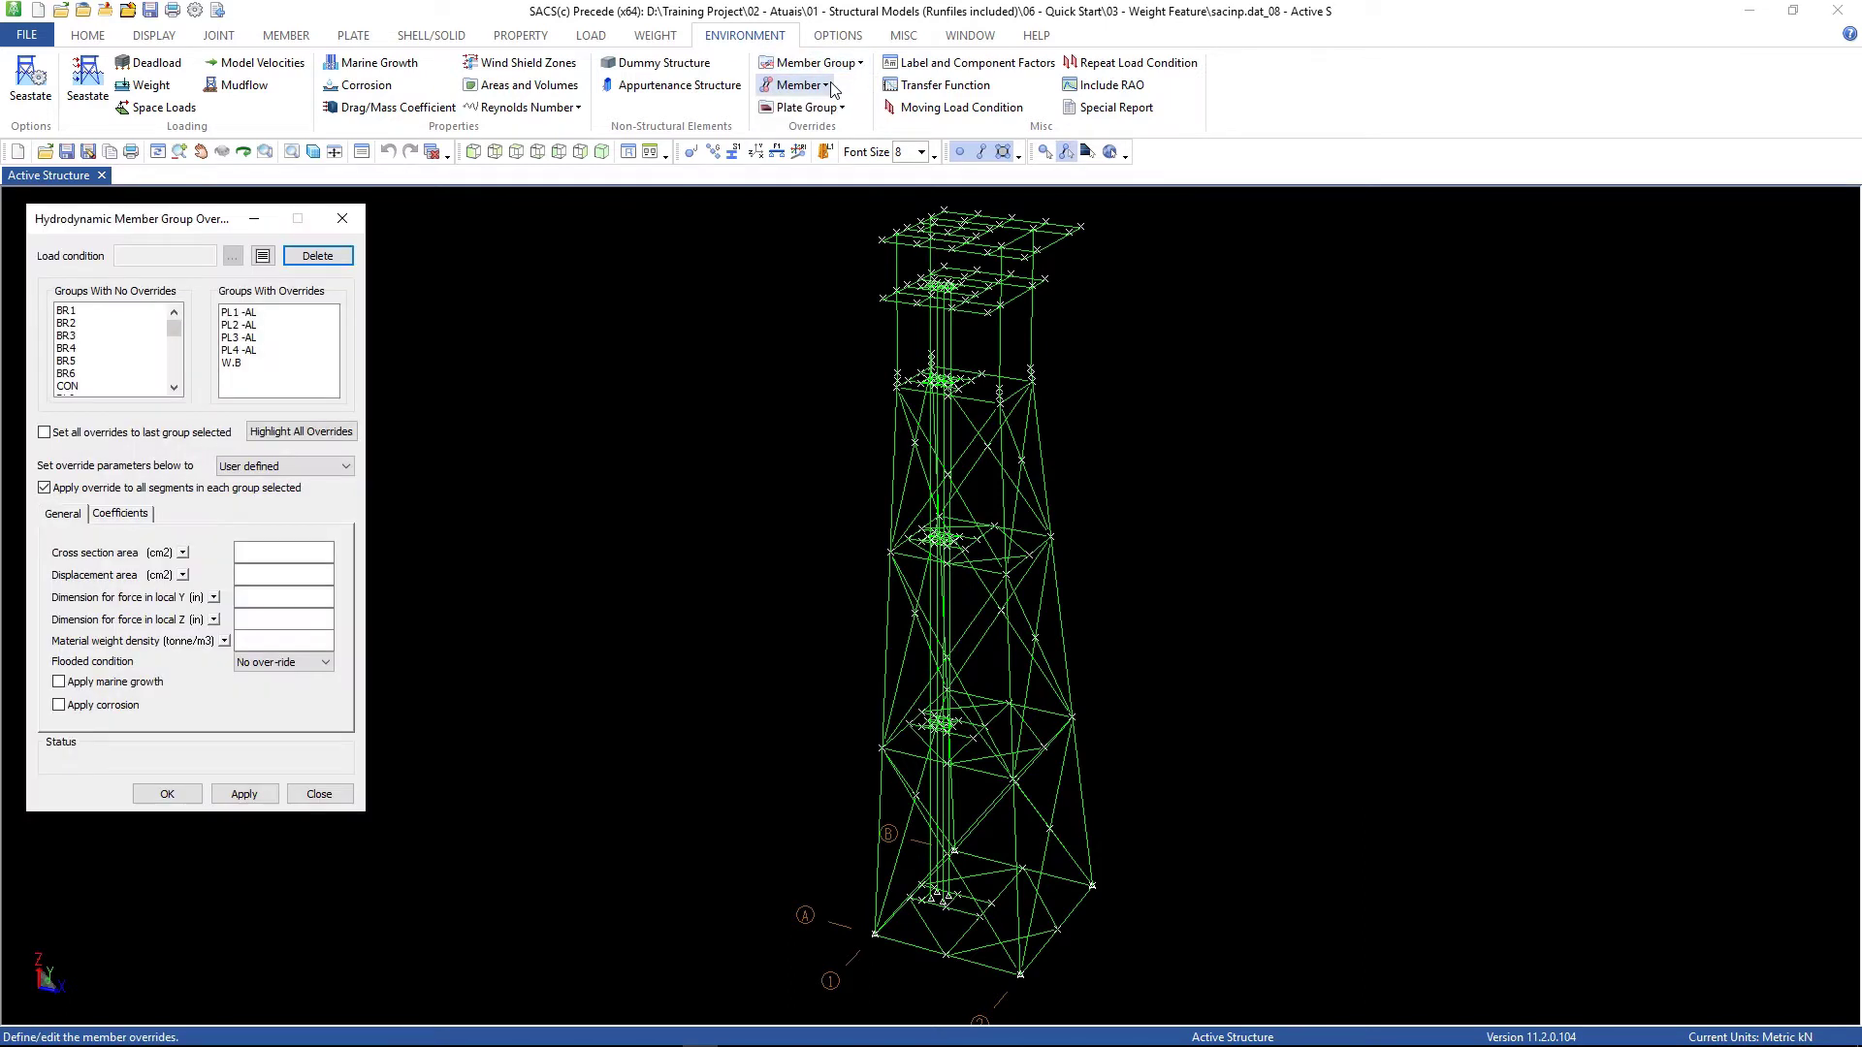
scroll(170, 344, "down", 1)
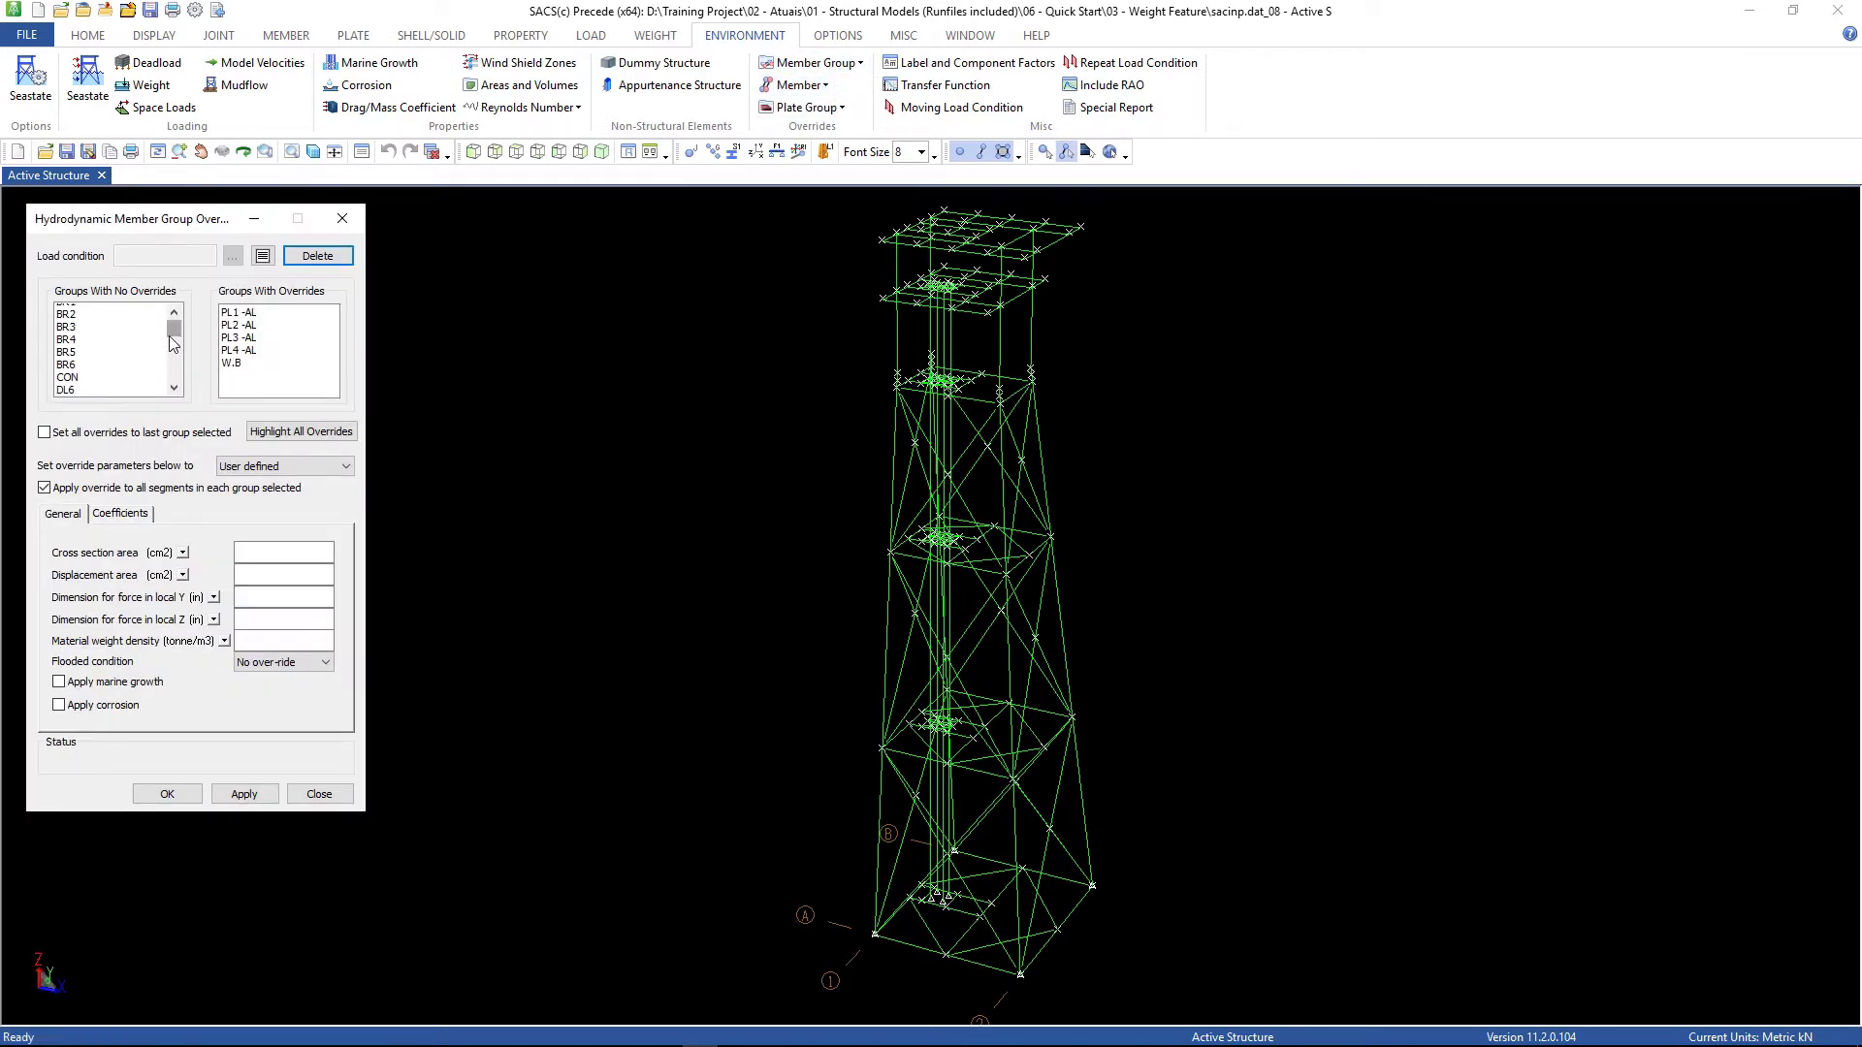
left_click_drag(170, 336, 97, 360)
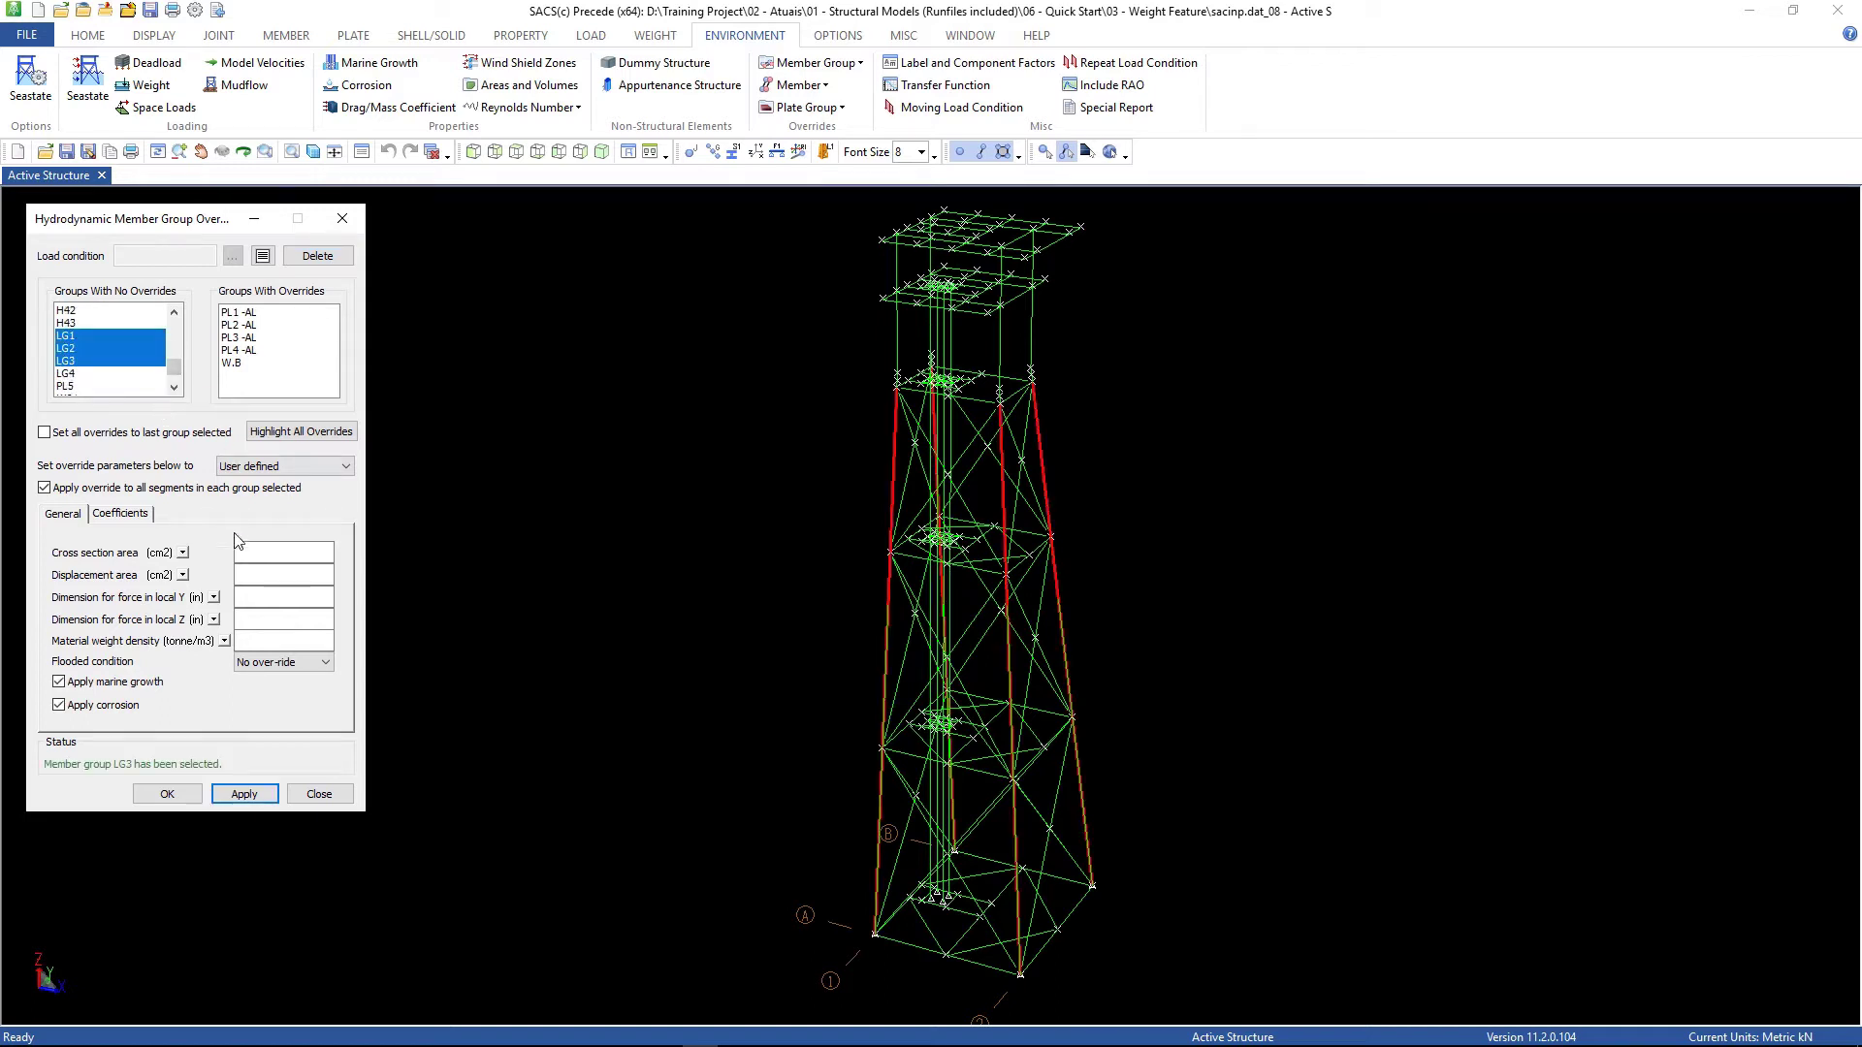
Step: Give LG1–LG3 drag and mass coefficients of 1.5 in Y and Z and apply
left_click(131, 520)
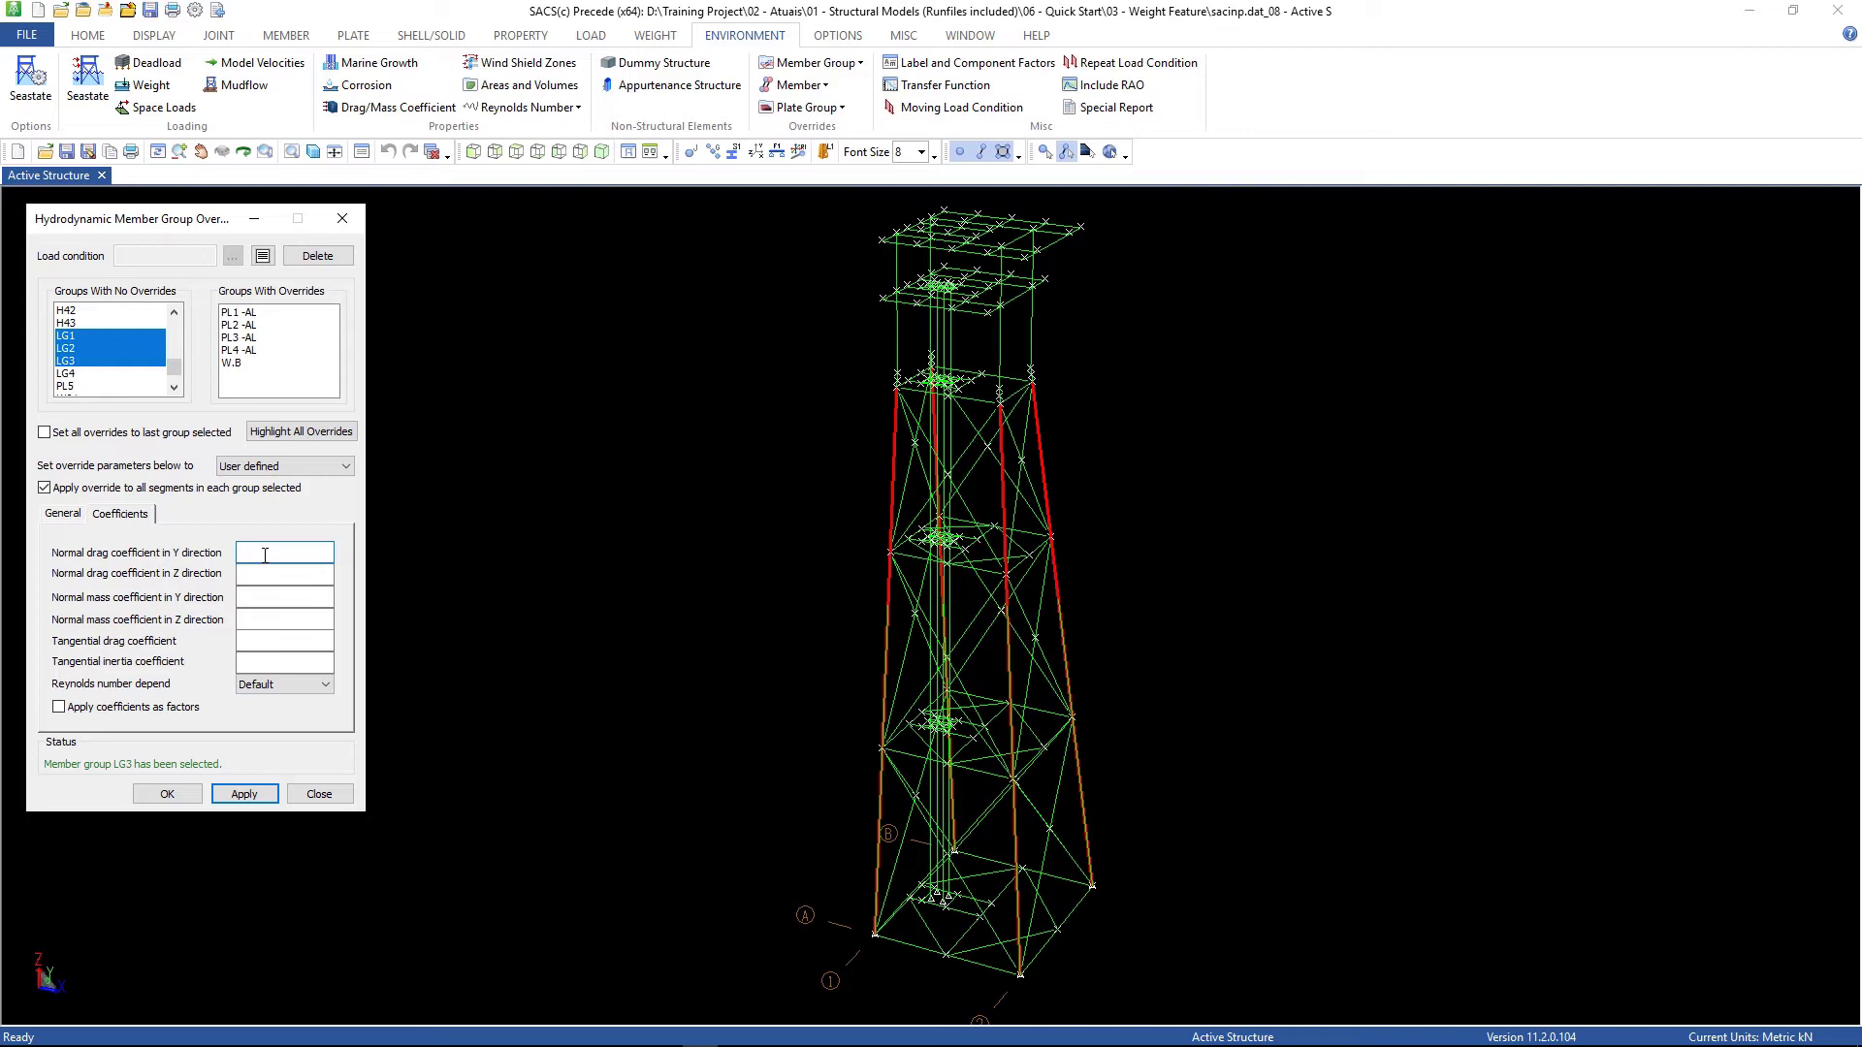
type("1.5")
key("Tab")
type("1.5")
key("Tab")
type("1.5")
key("Tab")
type("1.5")
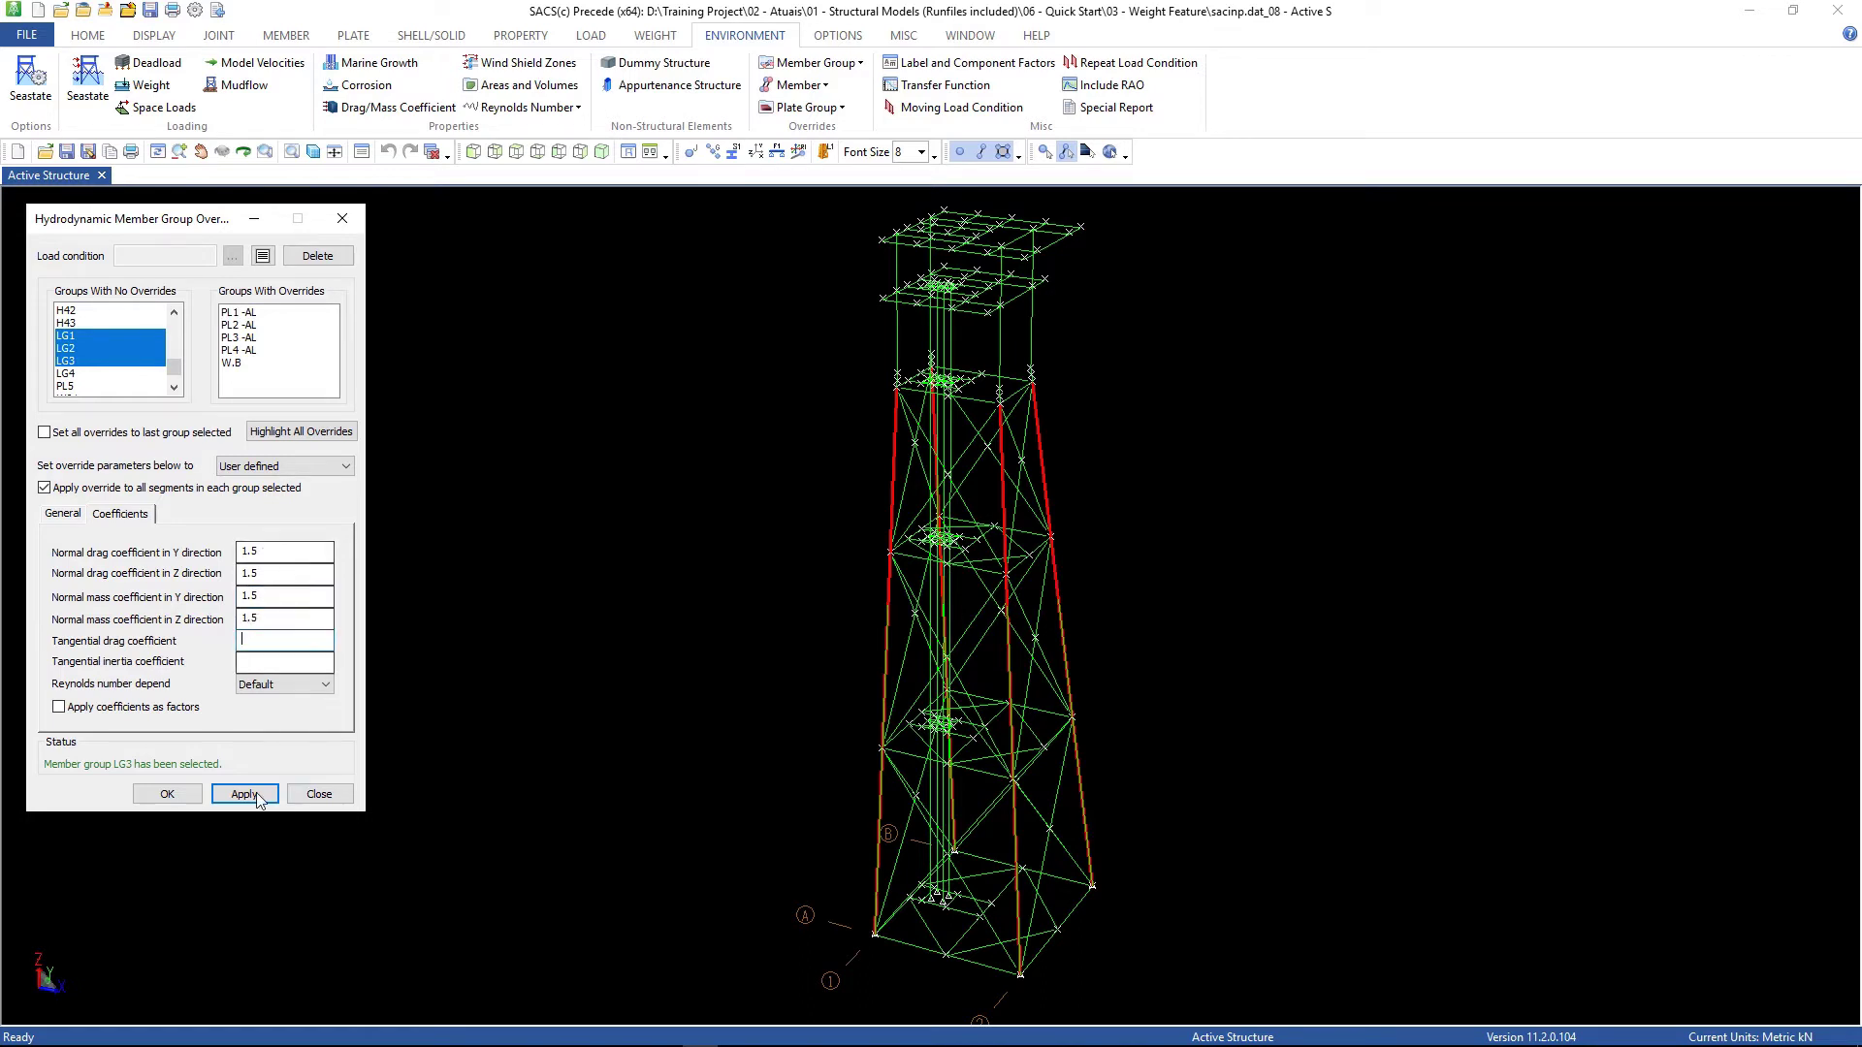
left_click(258, 799)
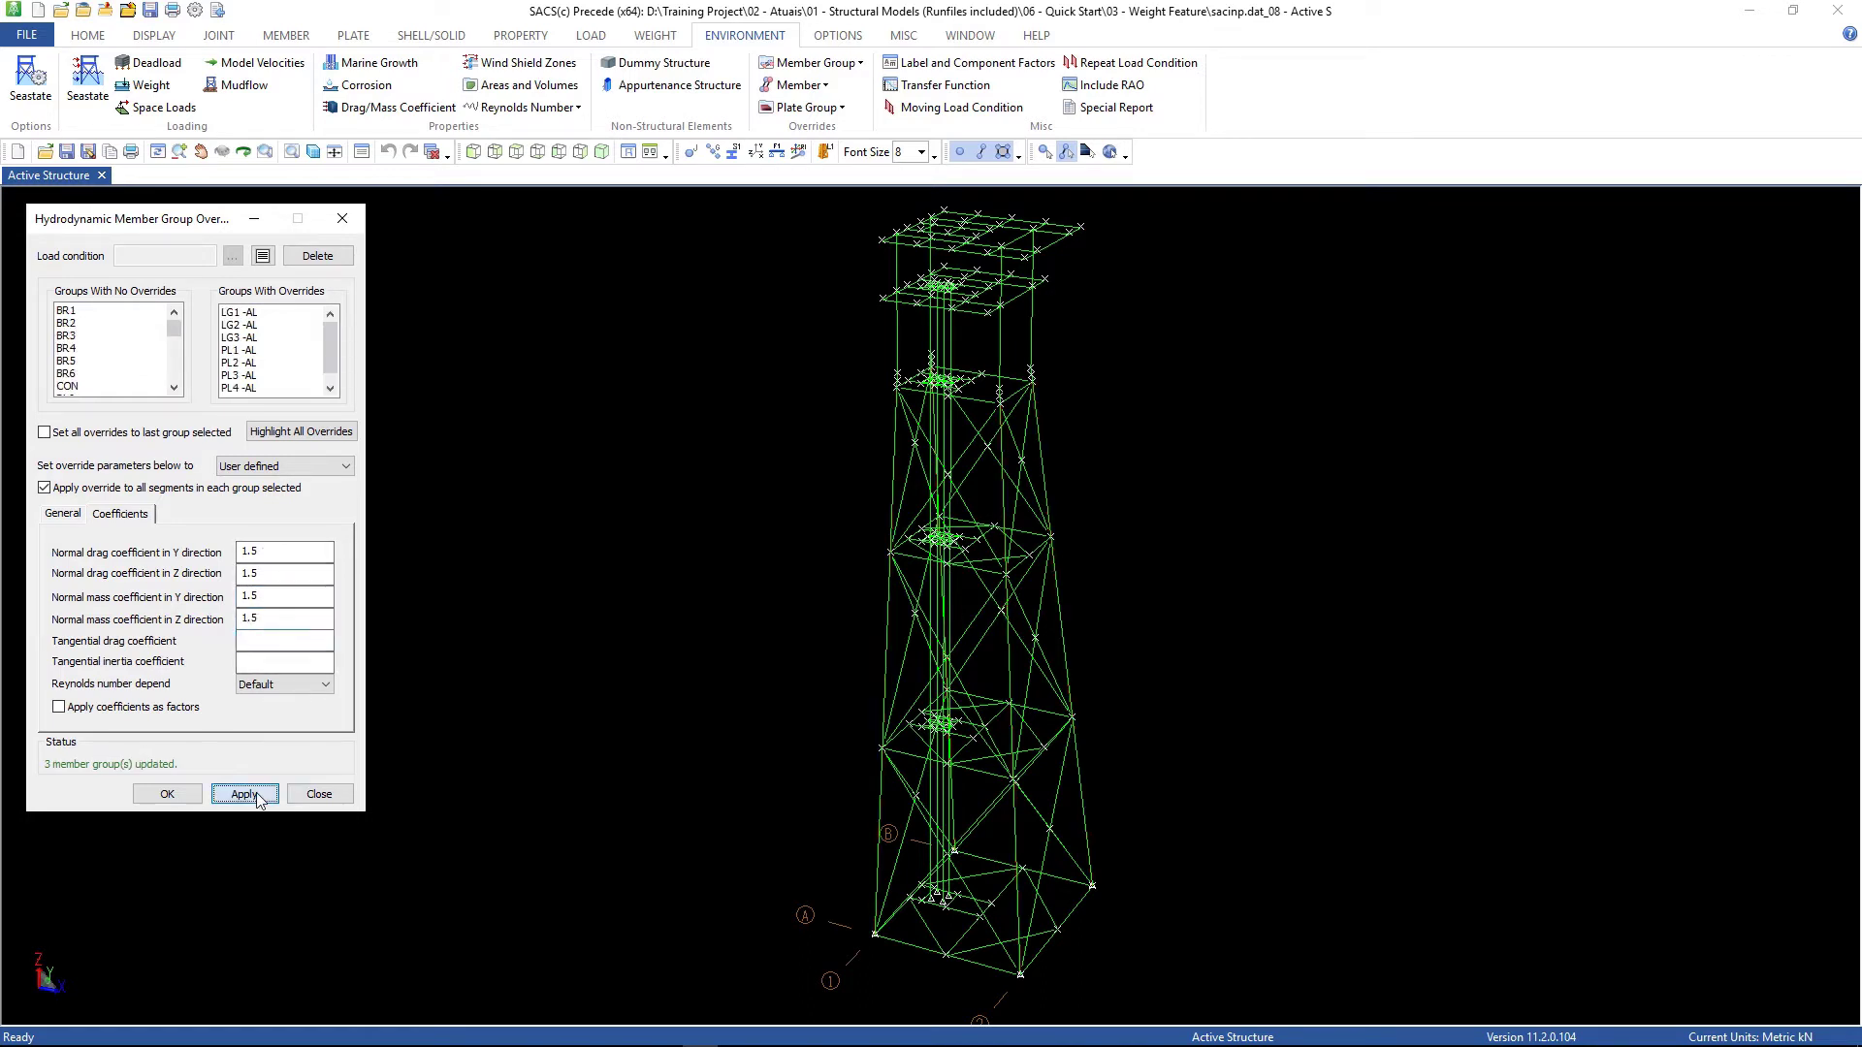
left_click(328, 797)
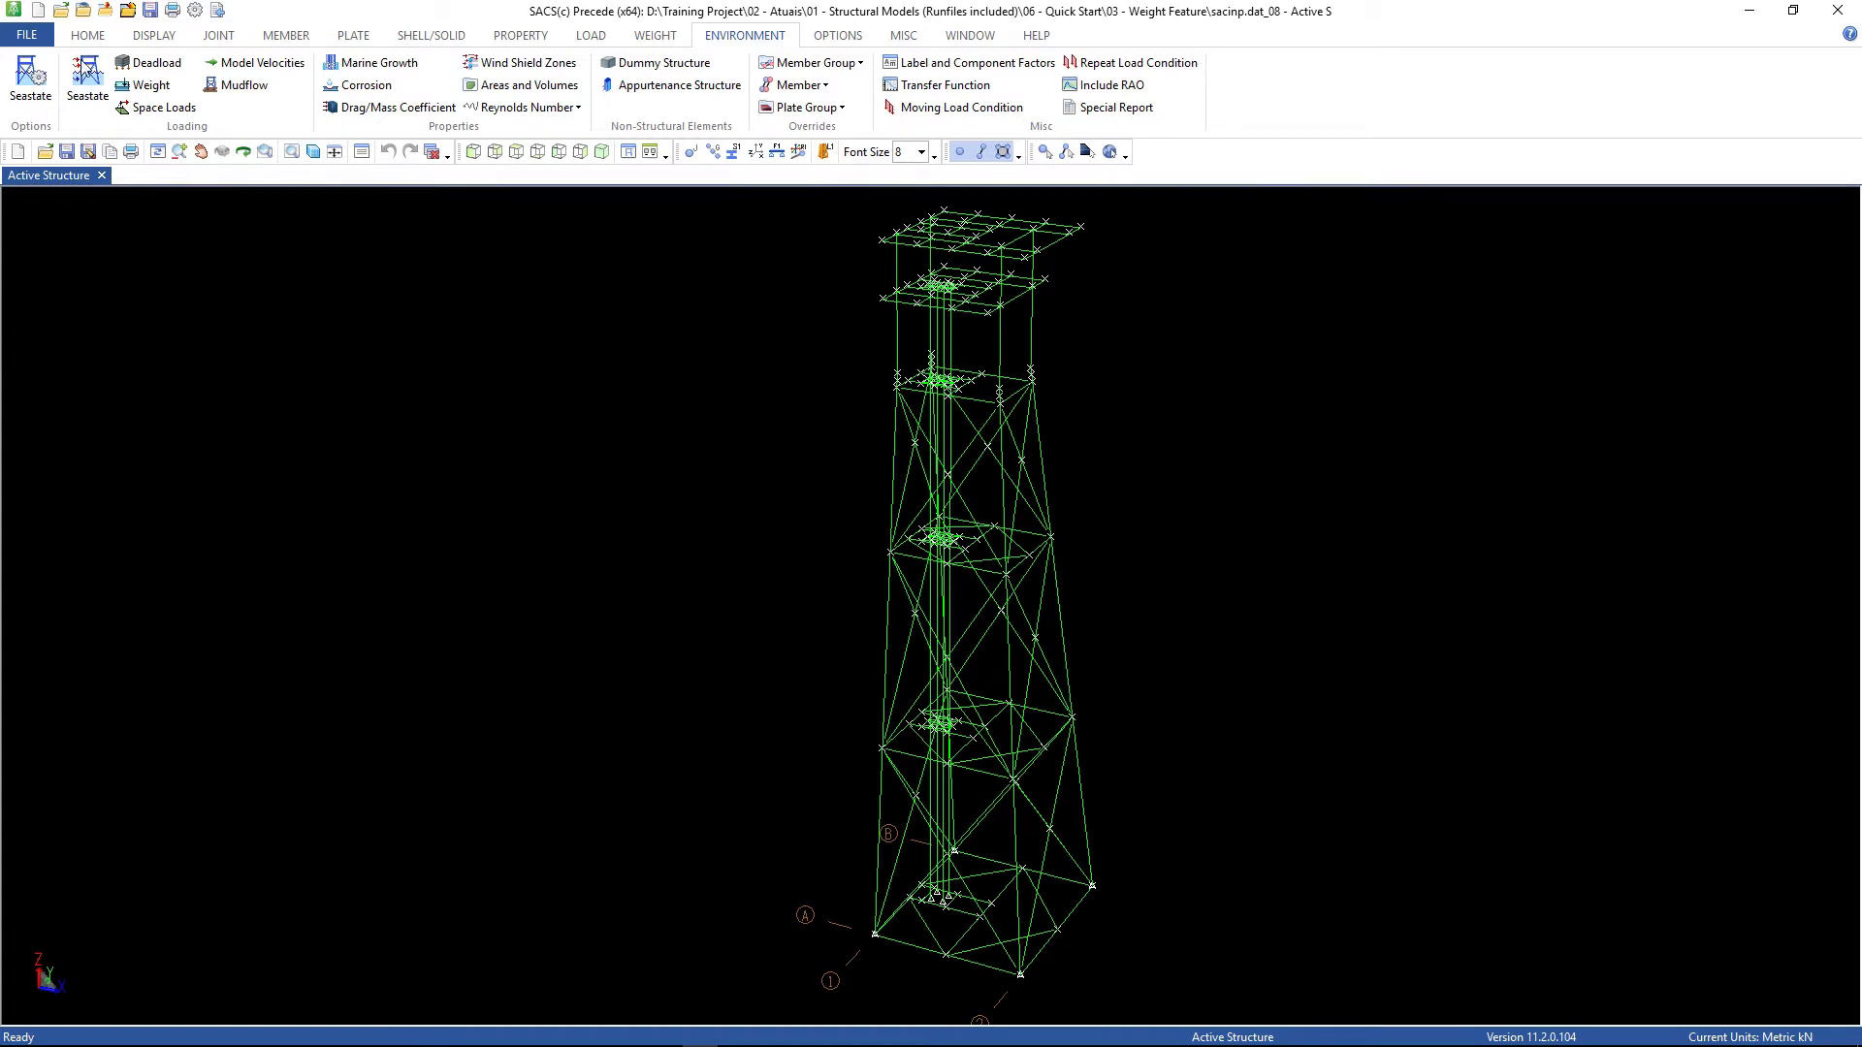
Step: Enable wave, wind, current and dead load for seastate condition P000 and review its wave crest settings
left_click(96, 70)
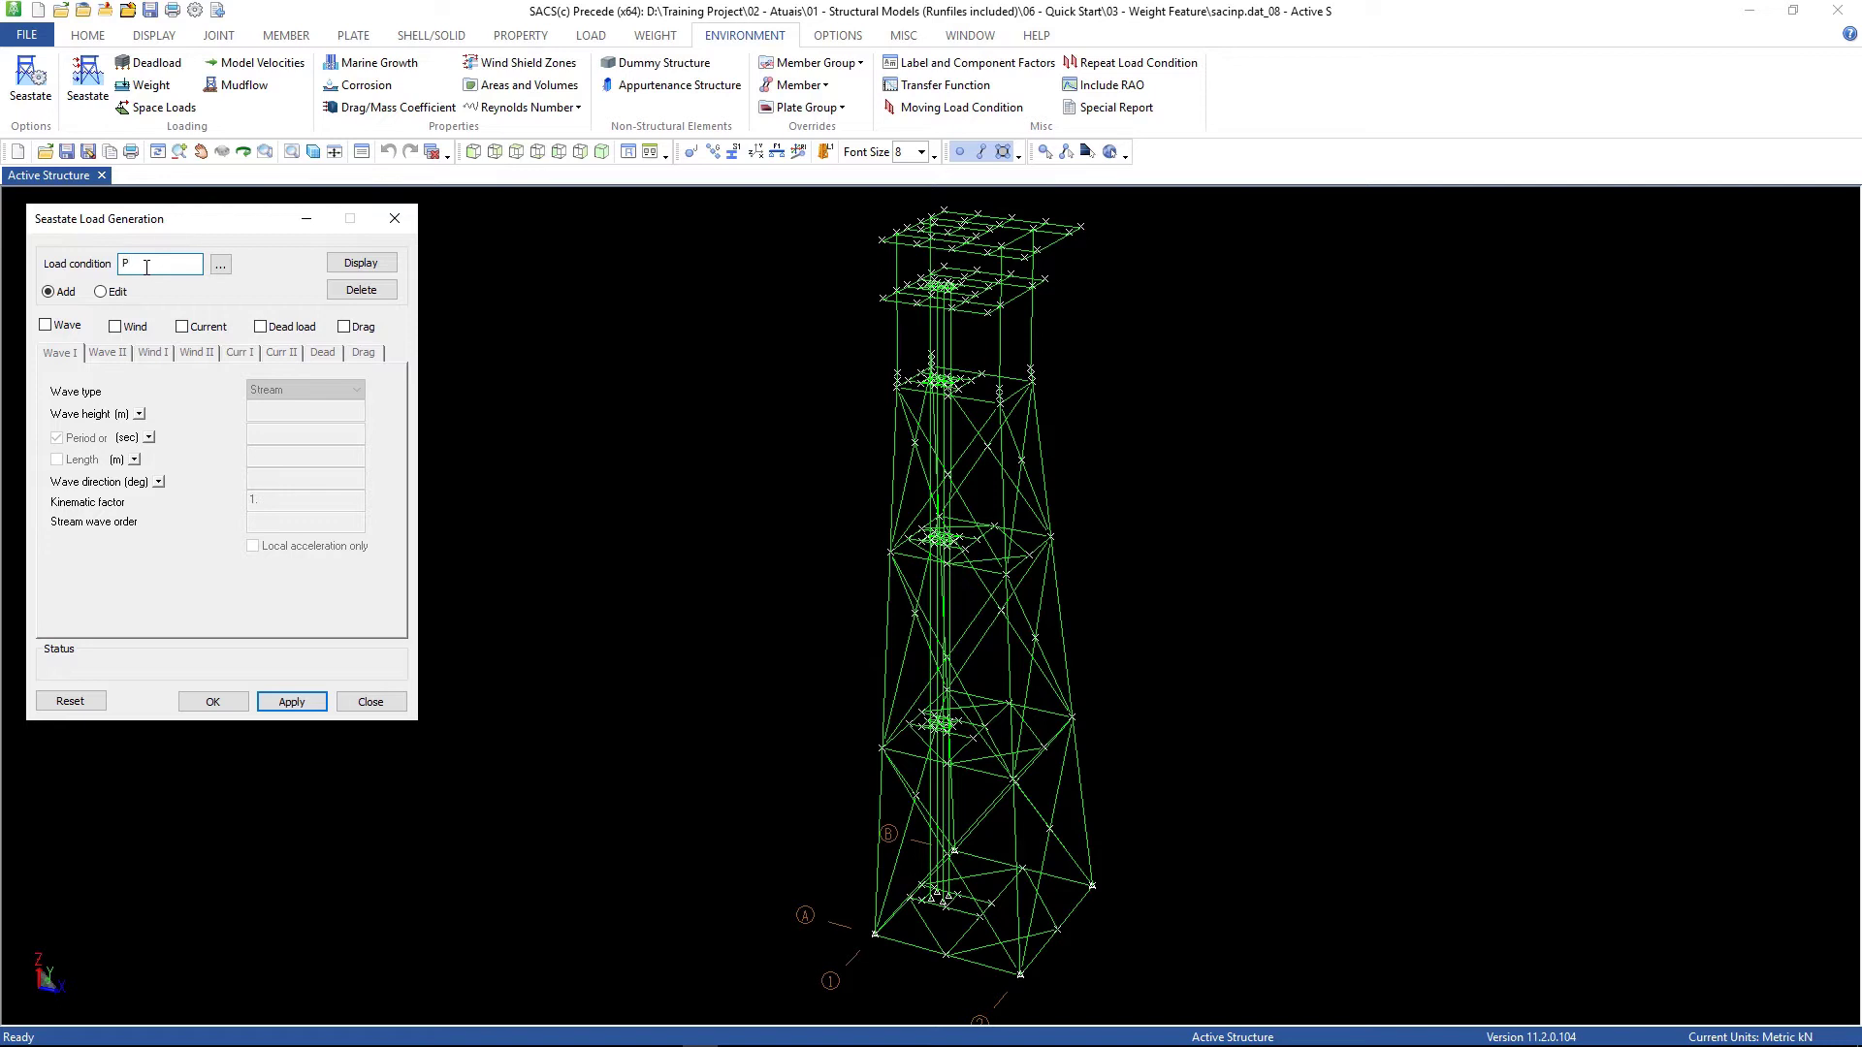
double_click(112, 267)
left_click(169, 264)
left_click(47, 328)
left_click(115, 327)
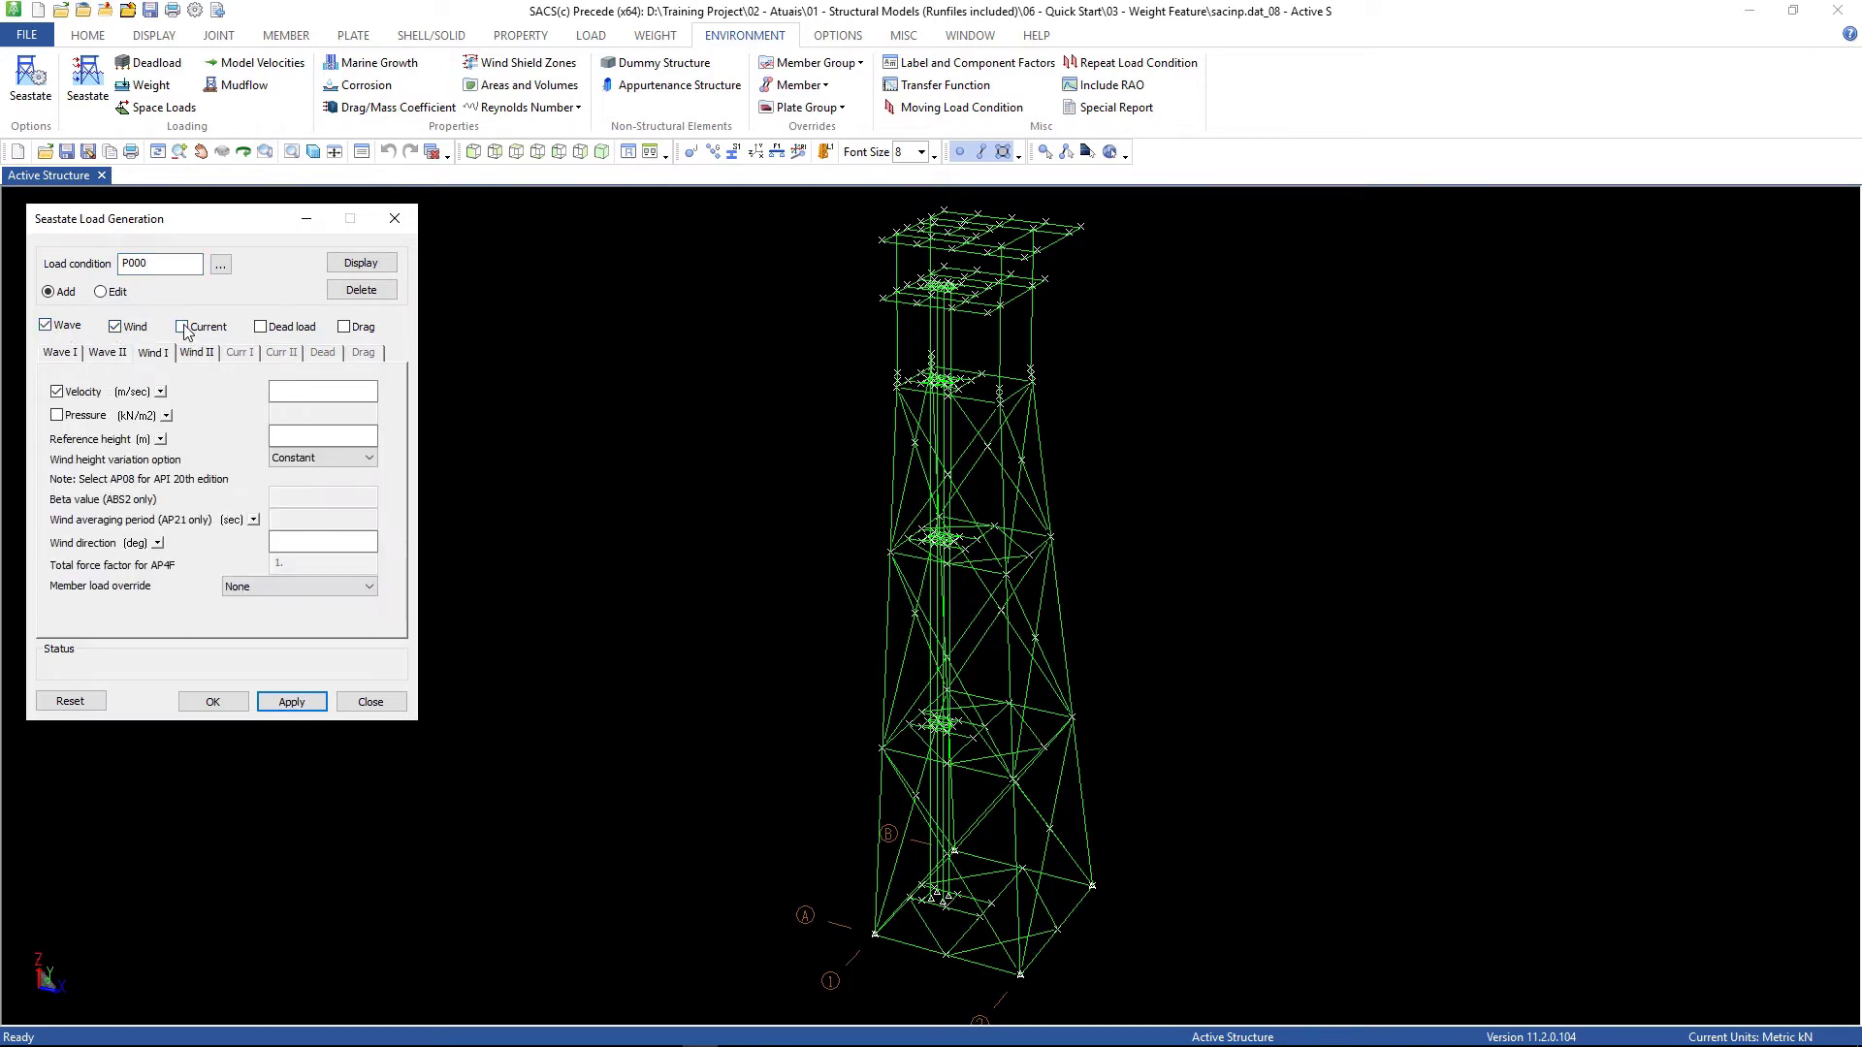
left_click(183, 328)
left_click(261, 328)
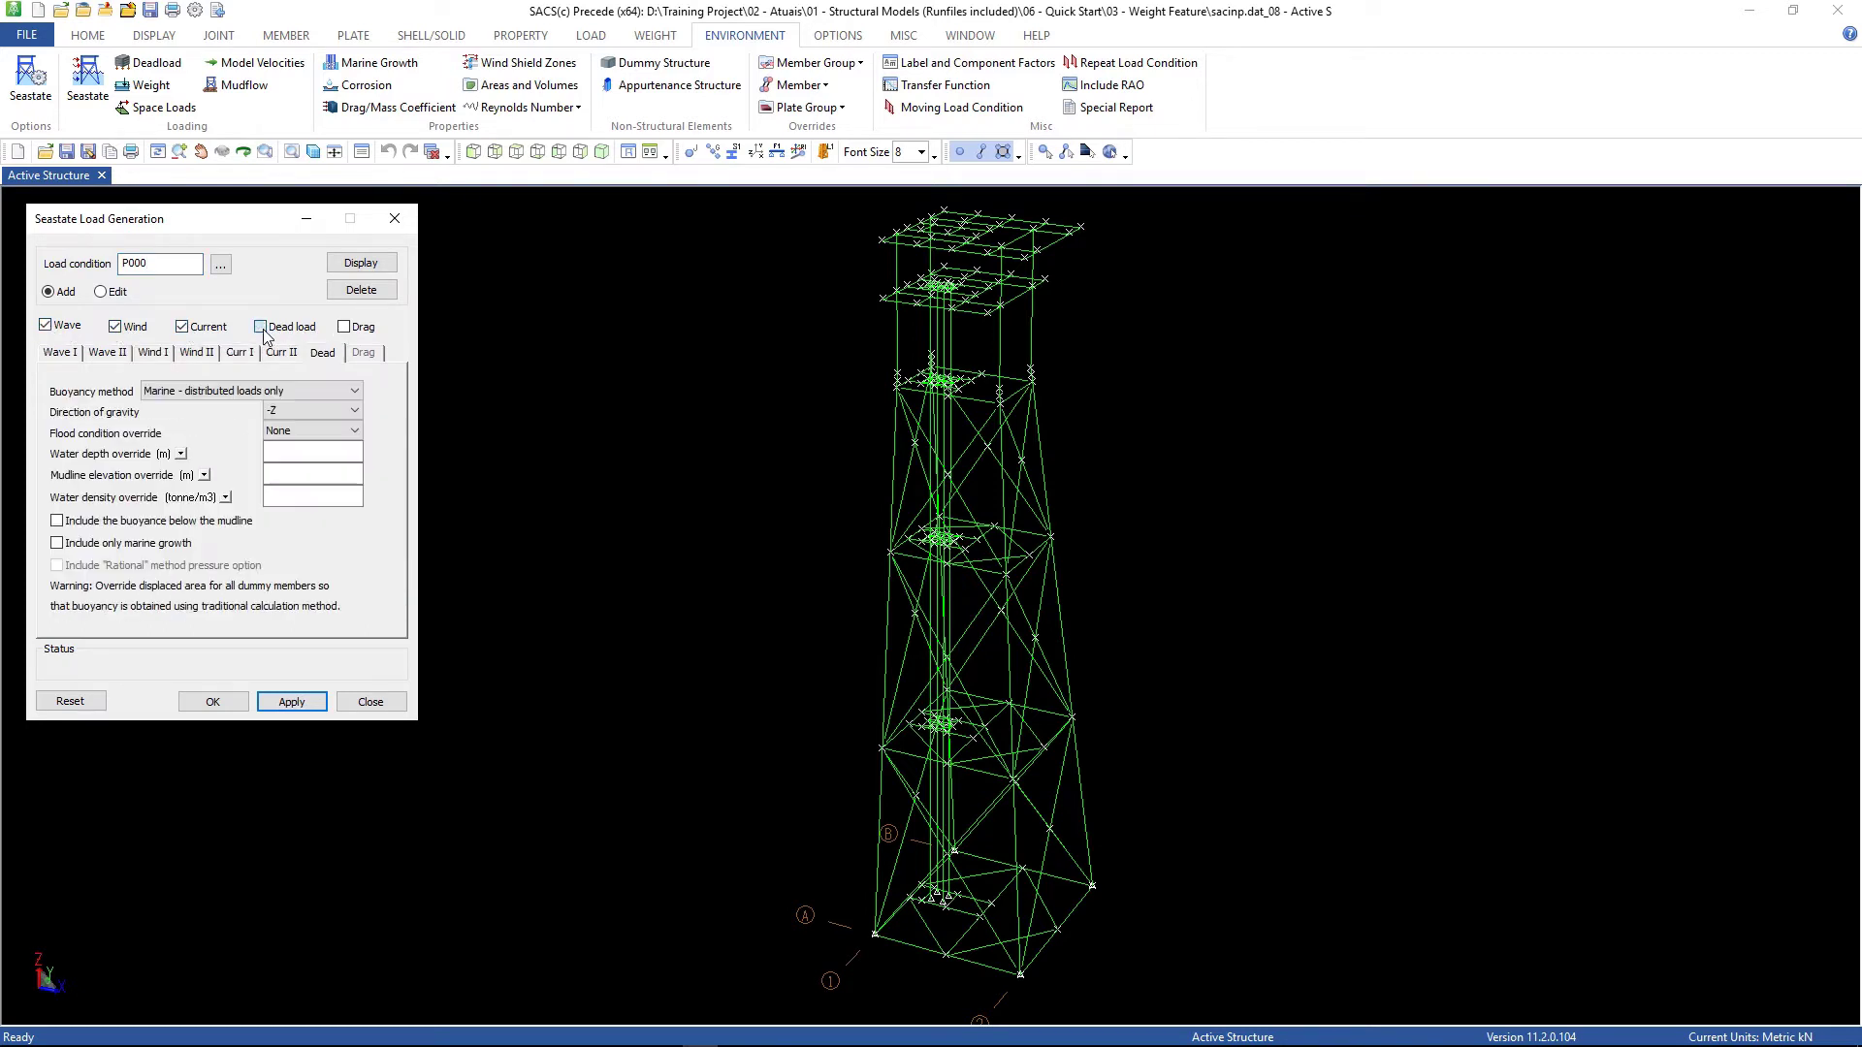
left_click(61, 356)
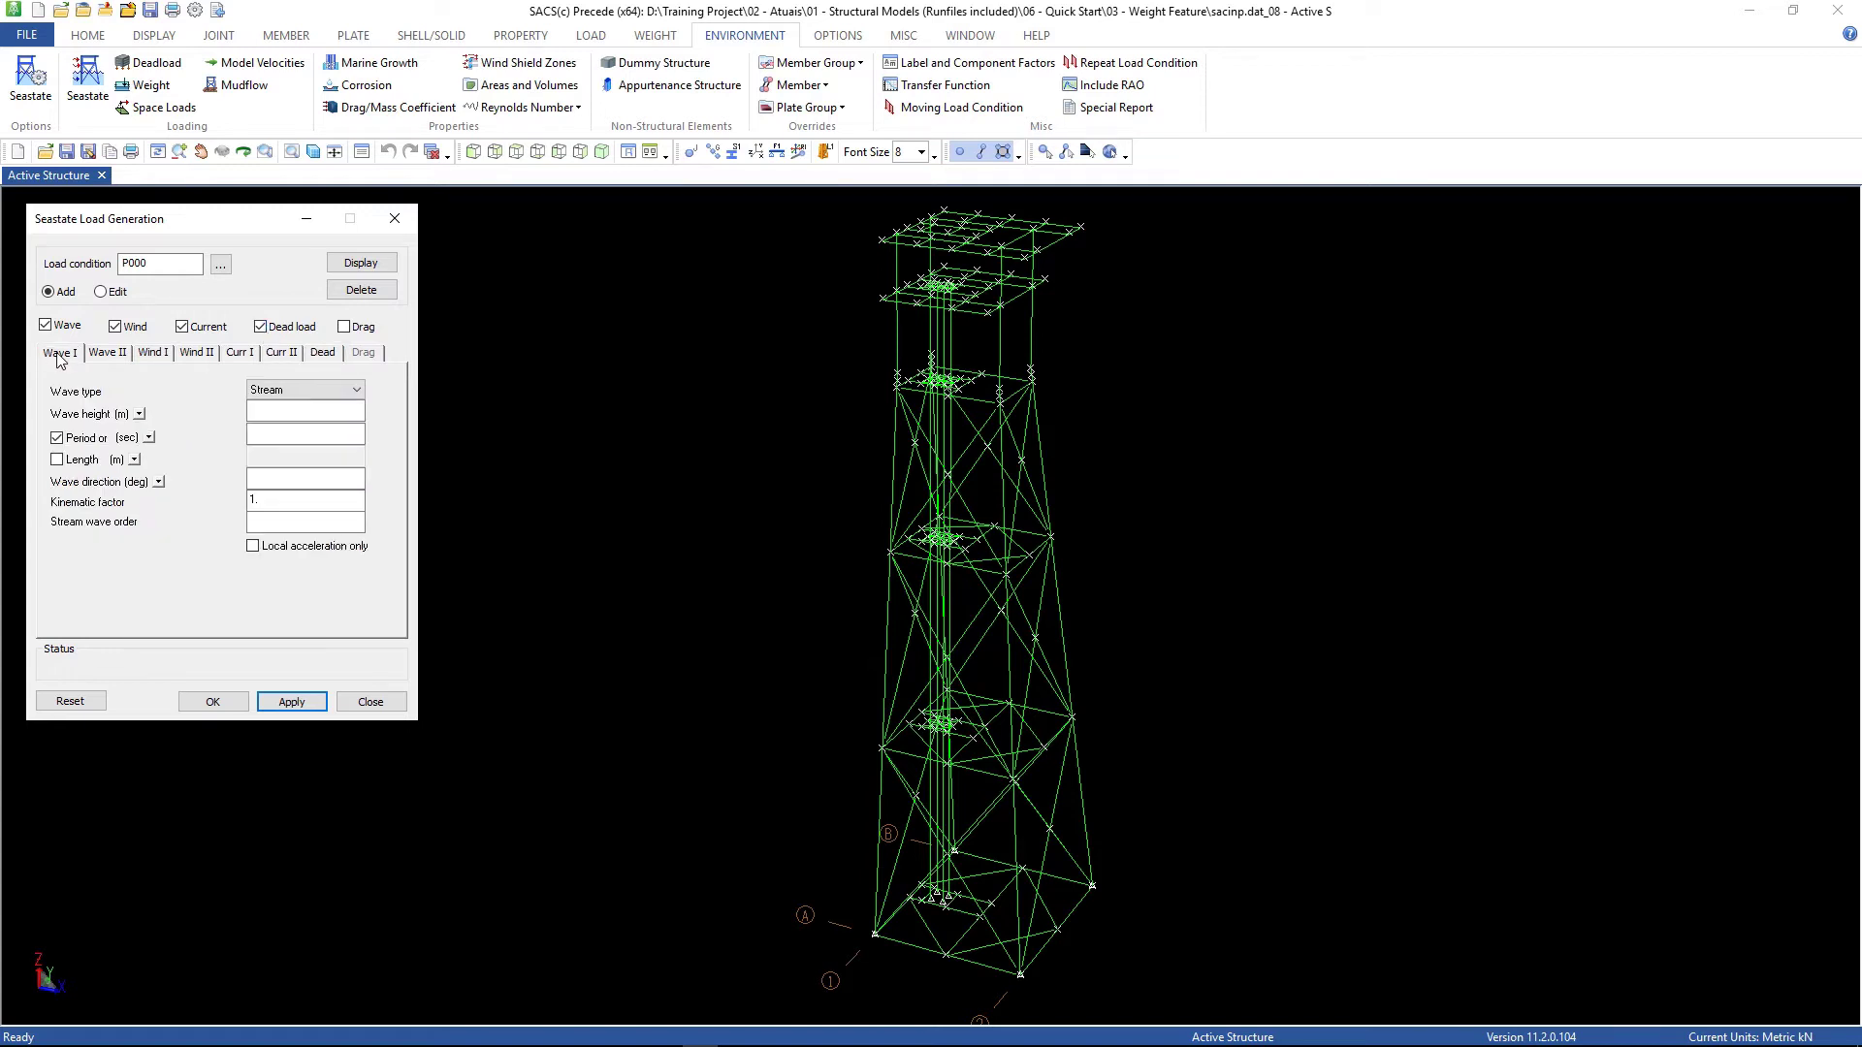
left_click(108, 353)
left_click(261, 546)
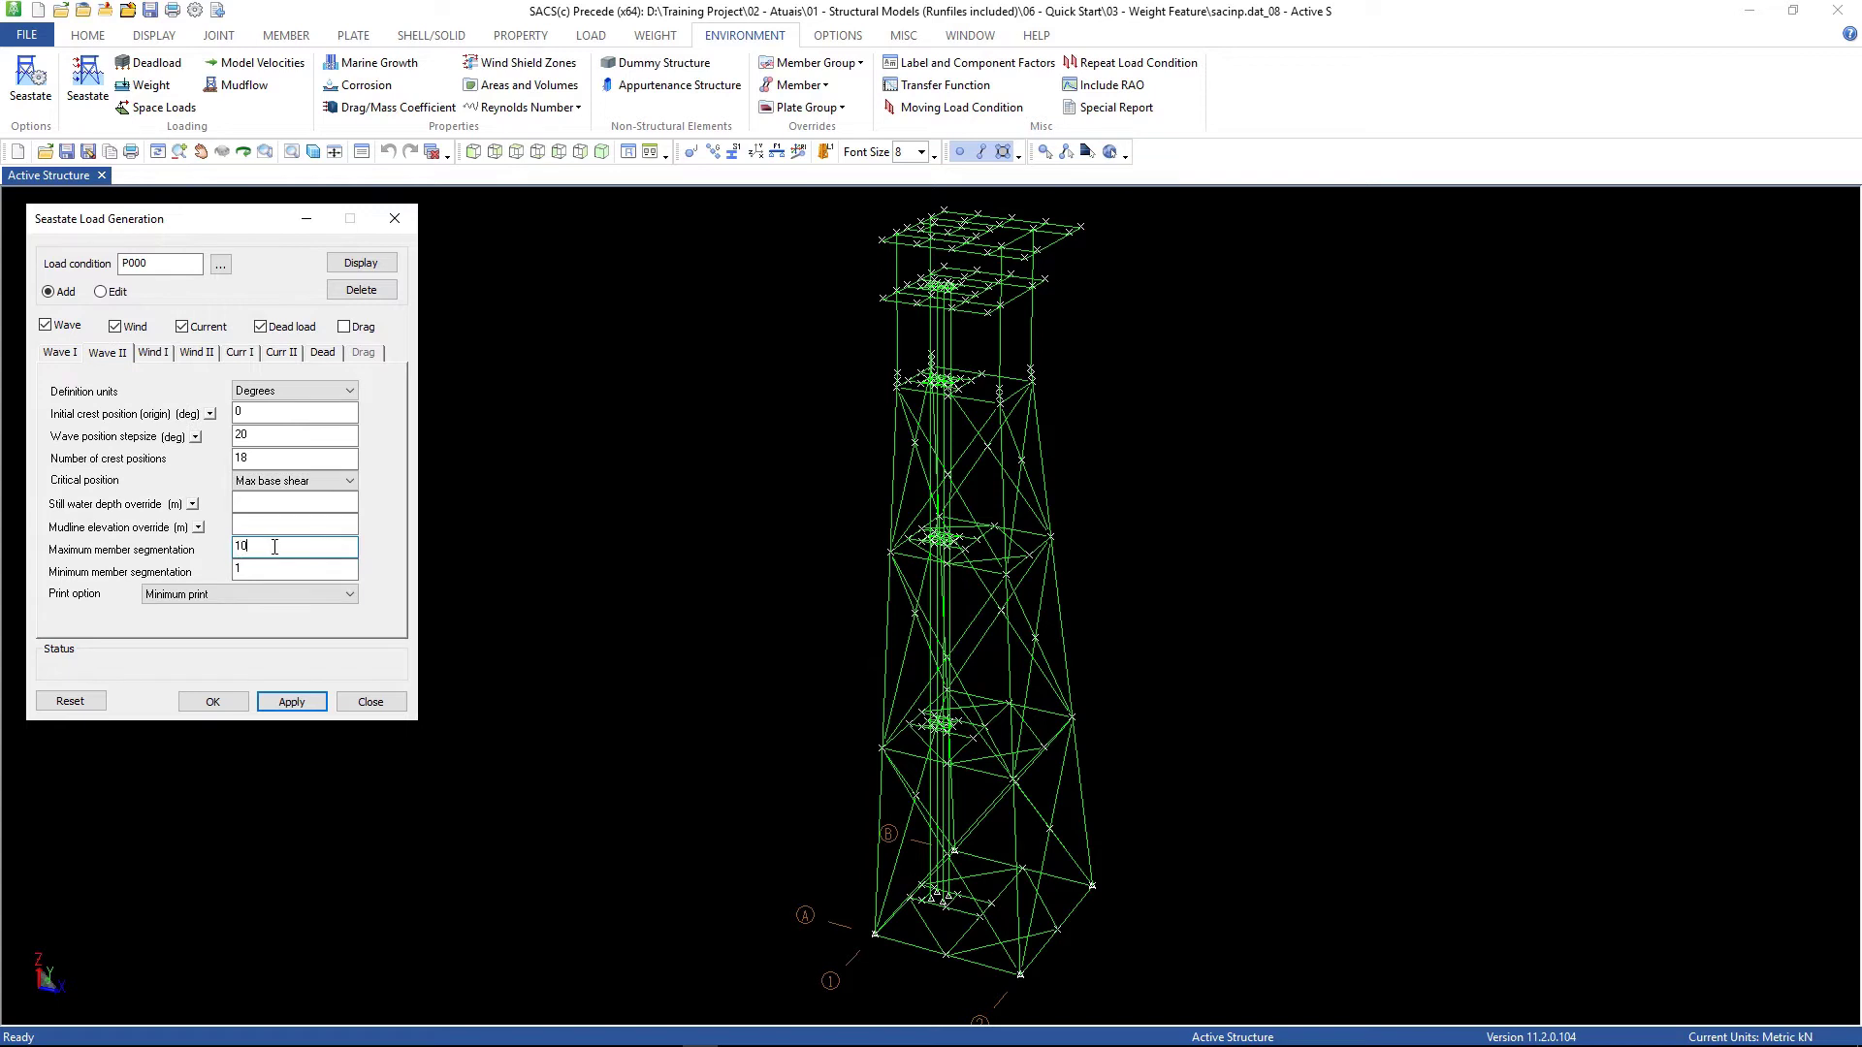
Step: Set P000's first wind to 25.72 velocity with AP08 height variation
left_click(153, 353)
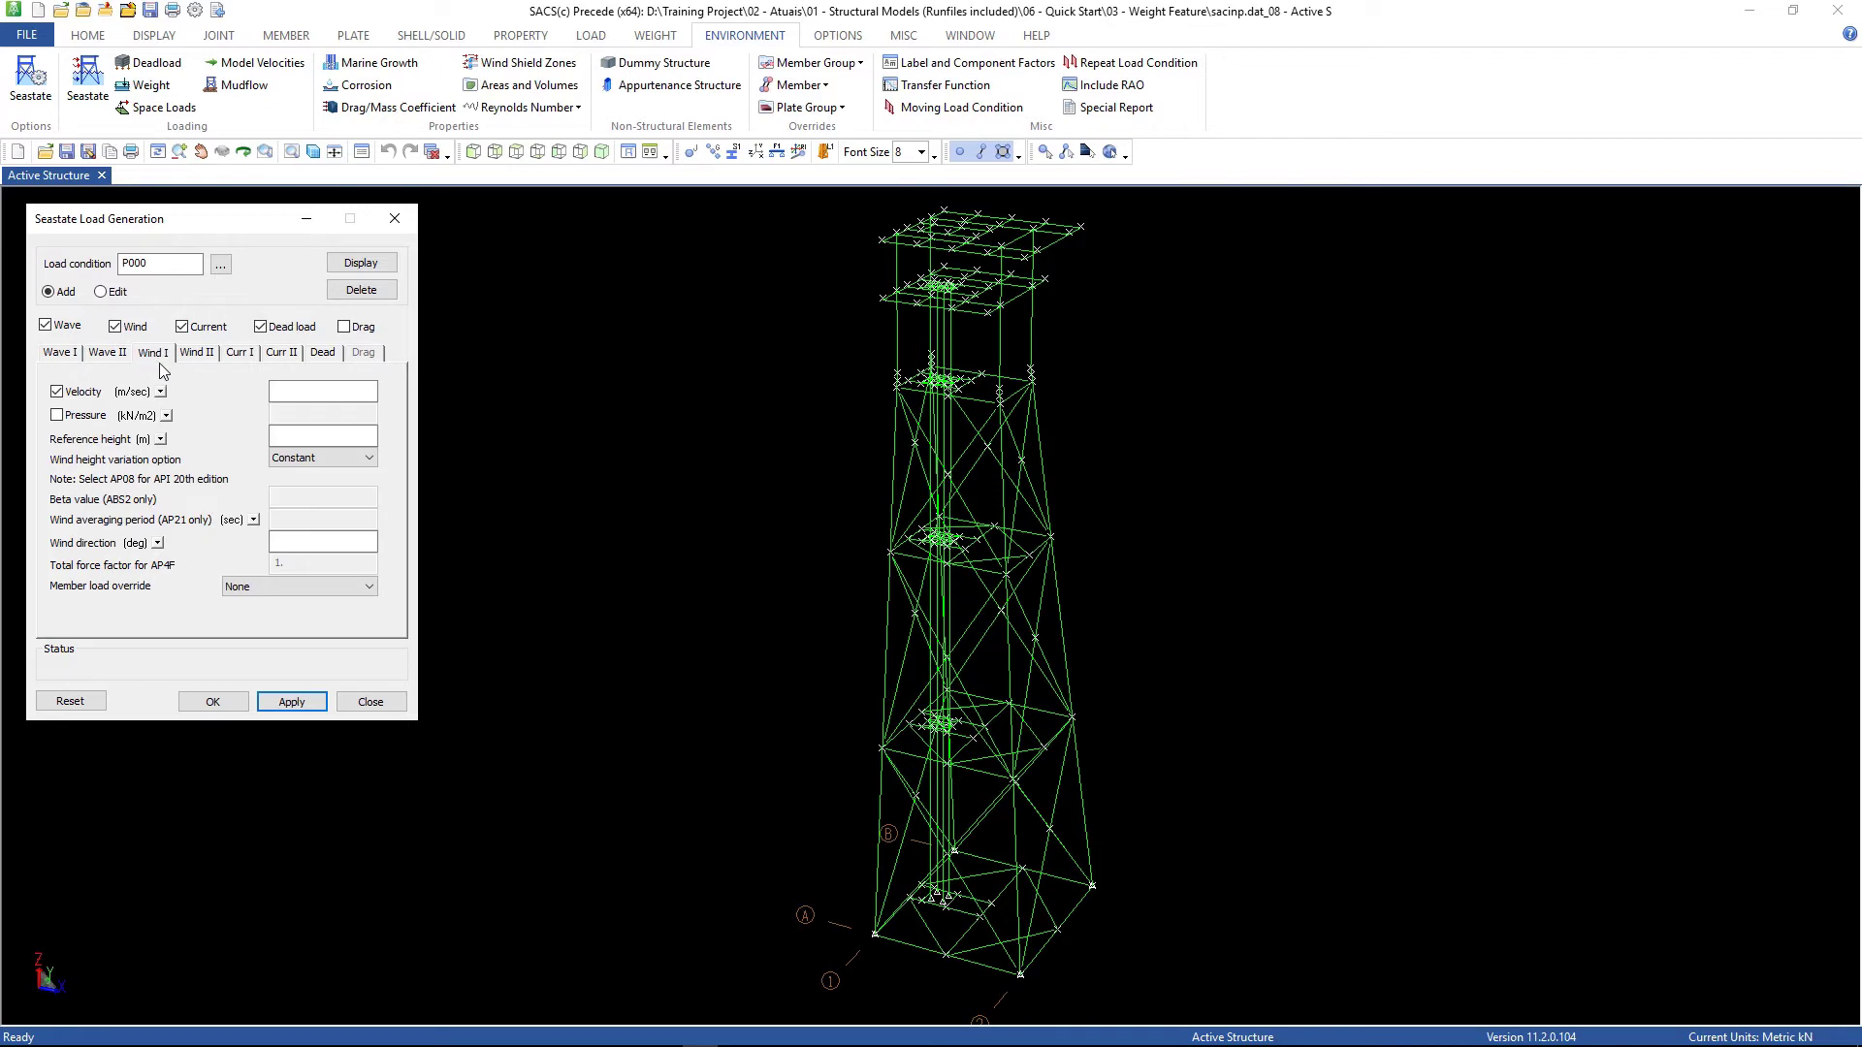
left_click(301, 393)
type("25.72")
left_click(305, 439)
left_click(310, 459)
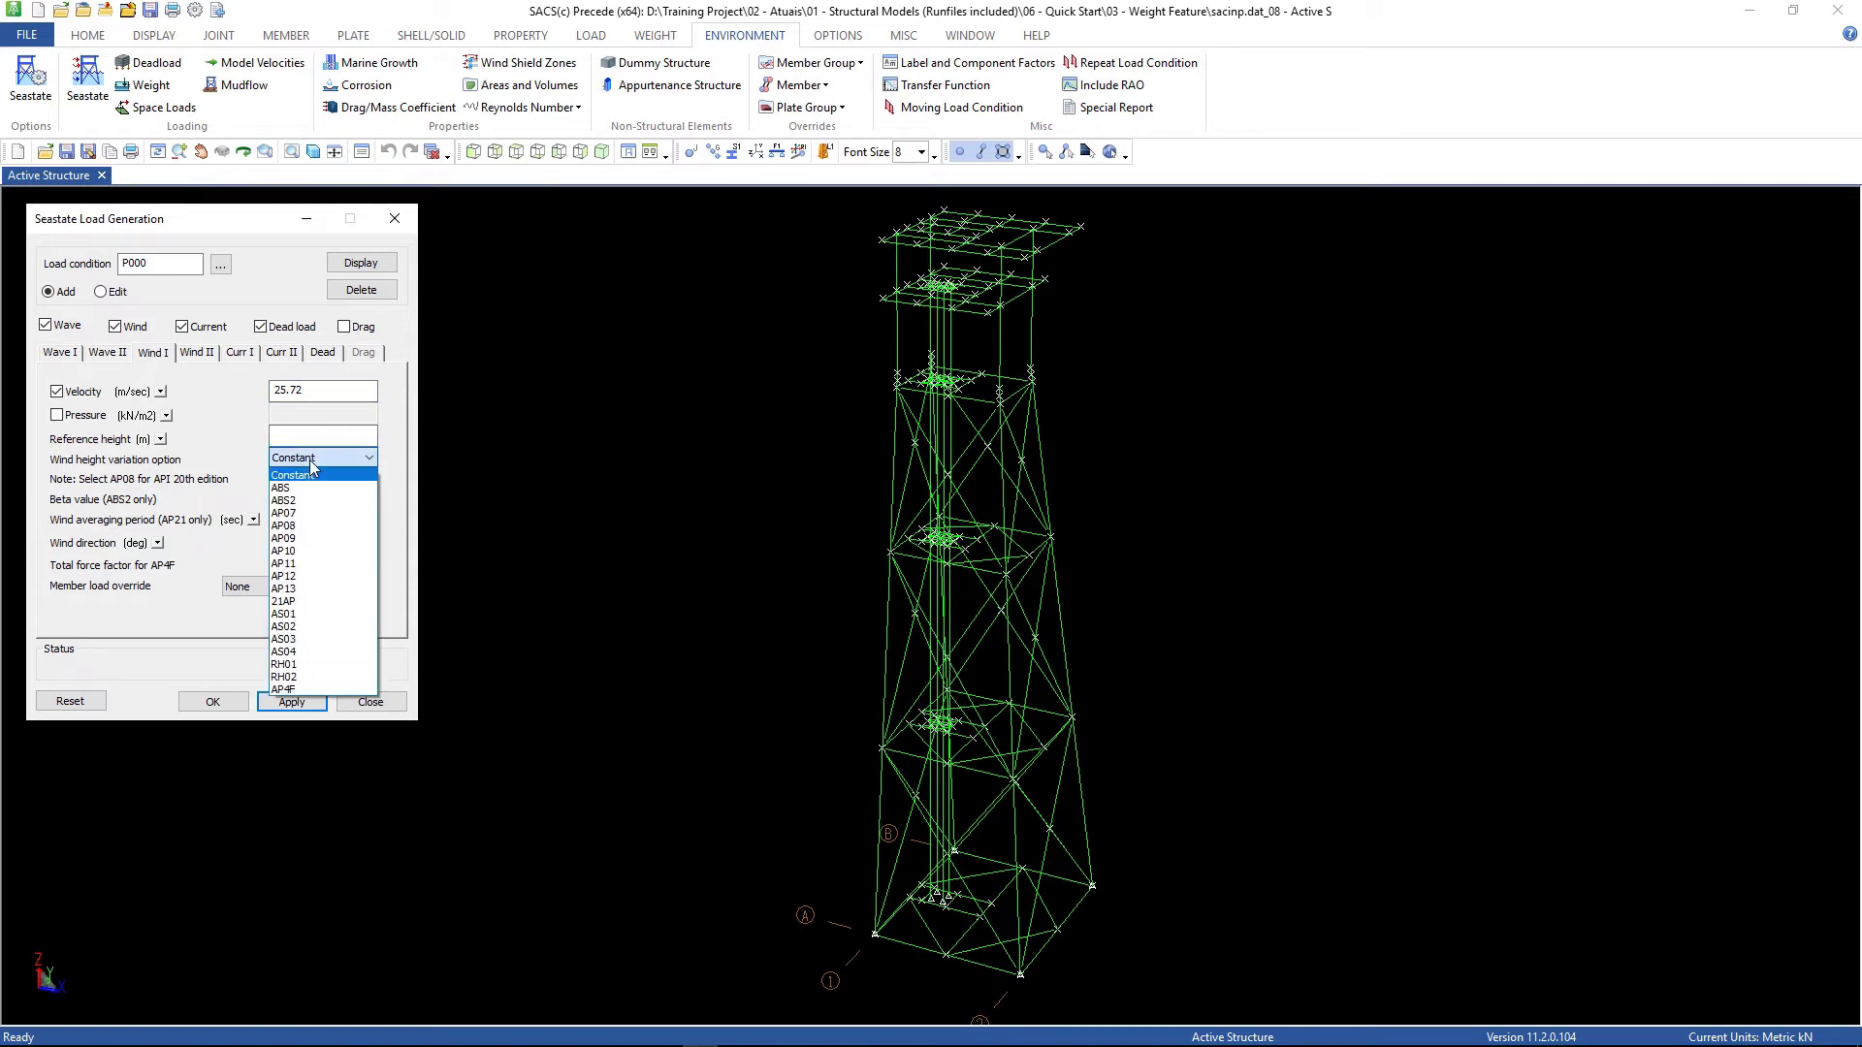
left_click(293, 528)
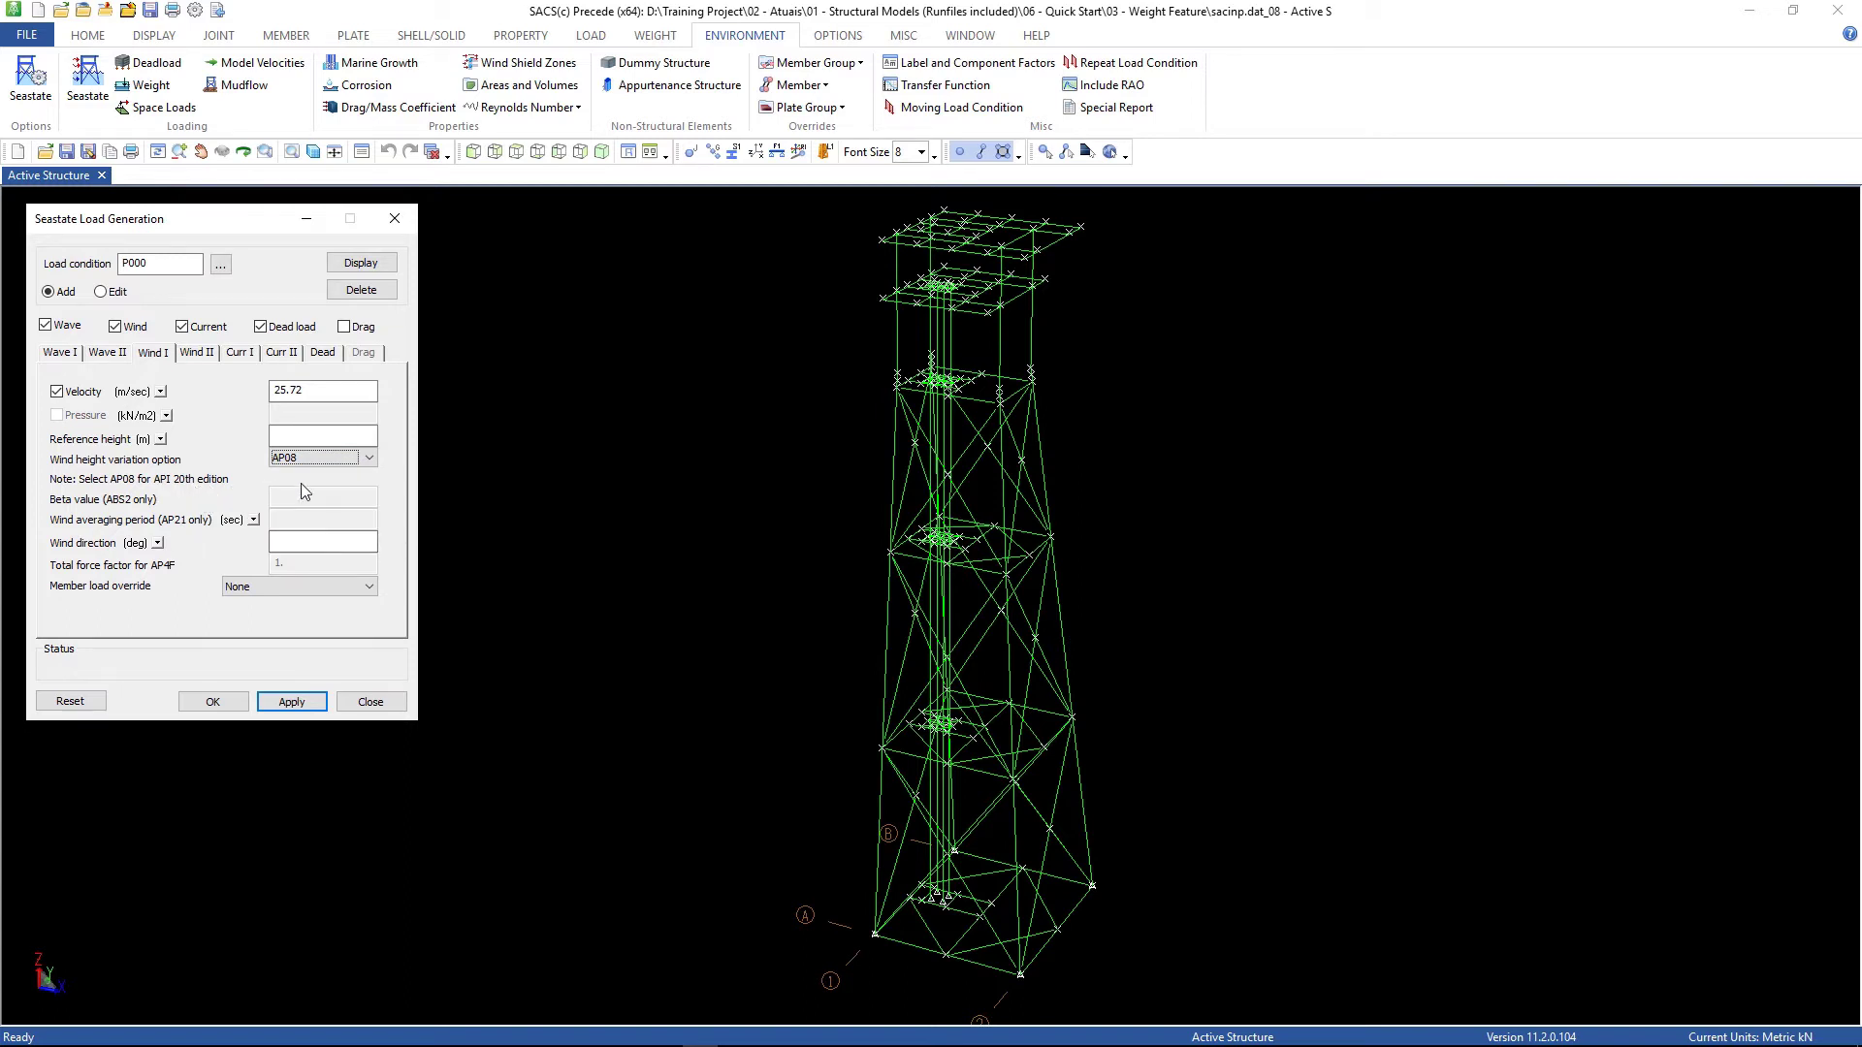
left_click(289, 542)
left_click(192, 354)
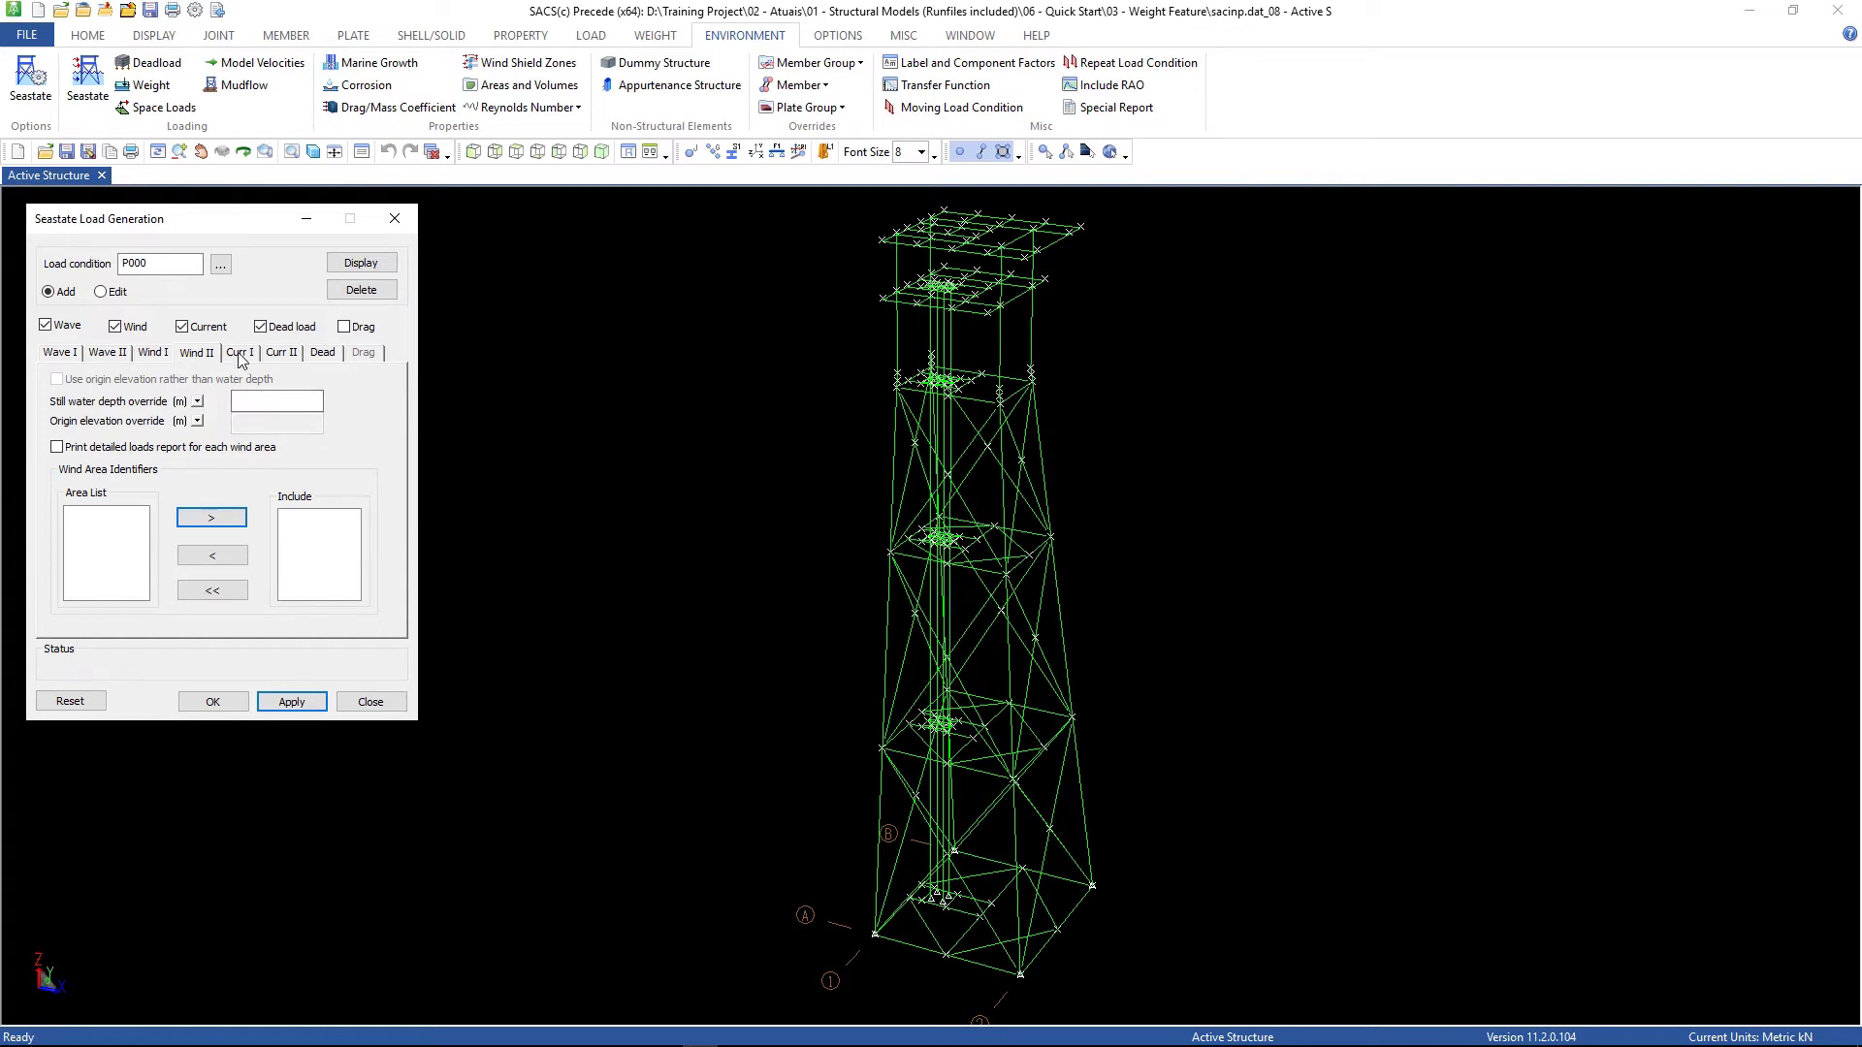
Step: Keep gravity at -Z and include buoyancy below the mudline in P000's dead load
left_click(323, 357)
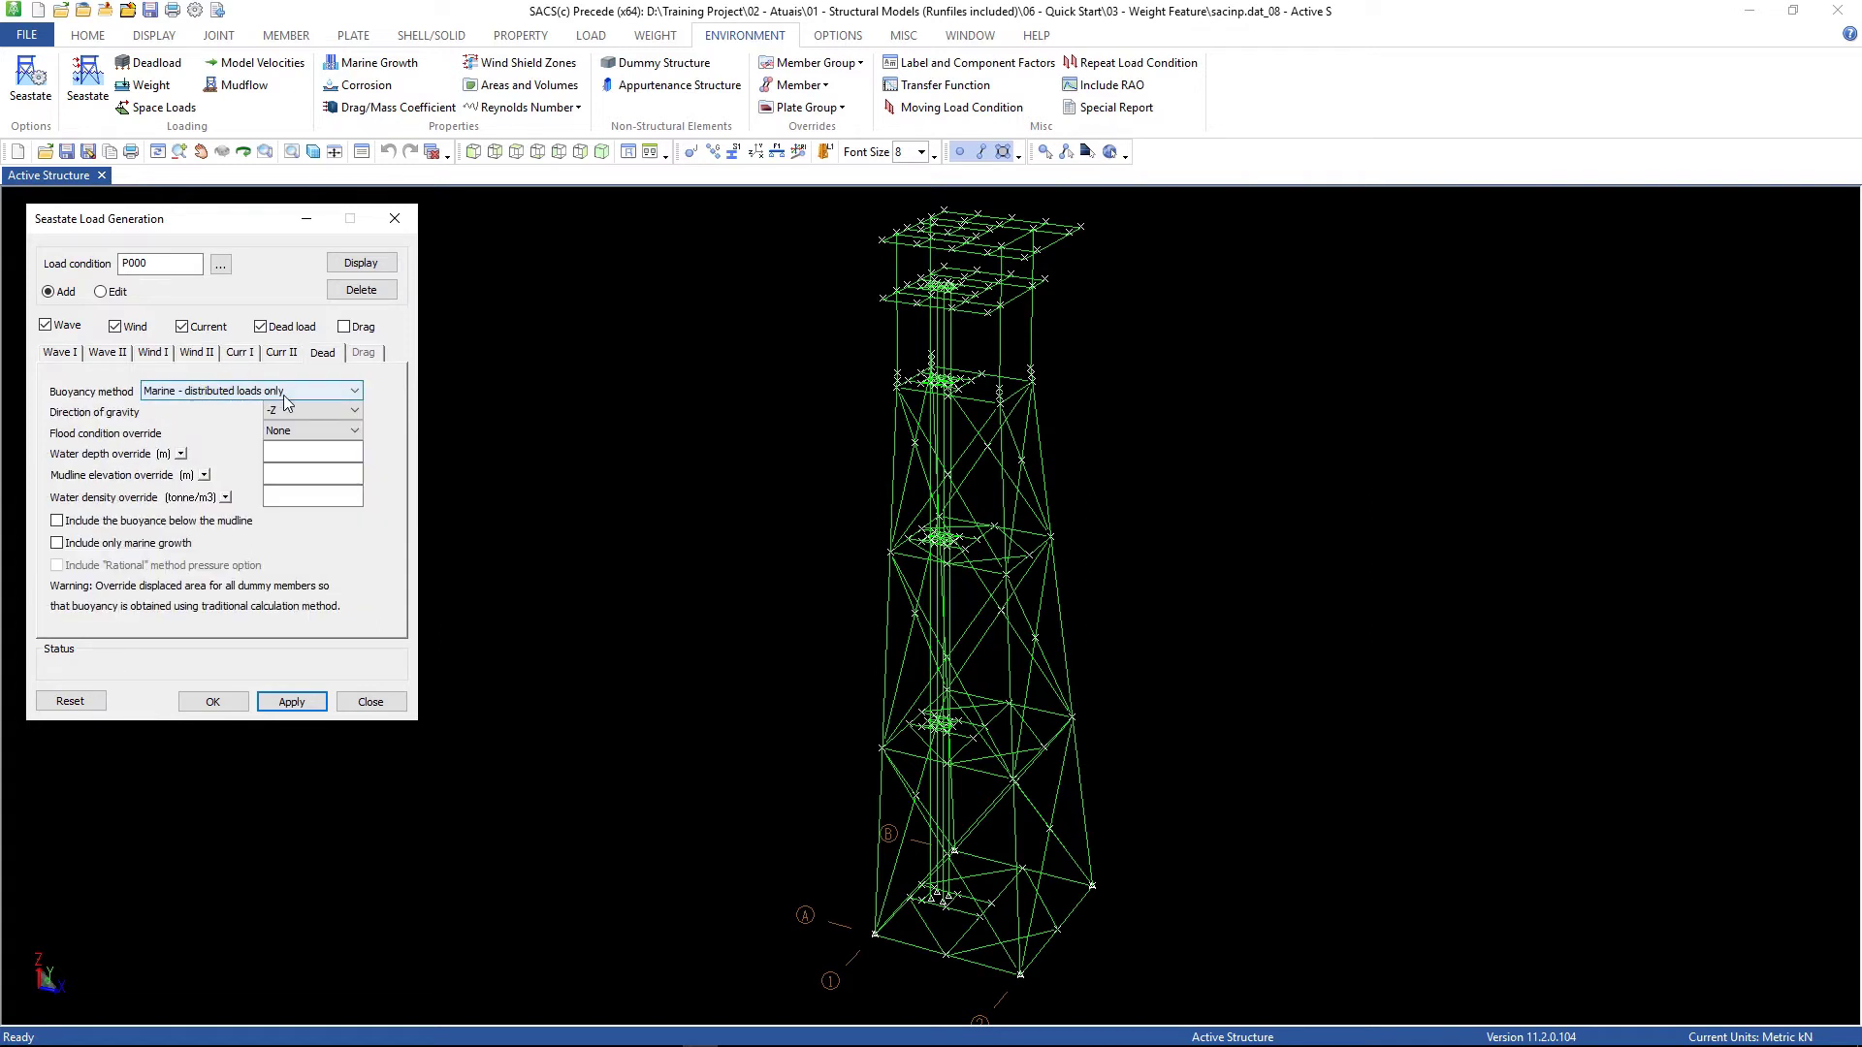
left_click(300, 411)
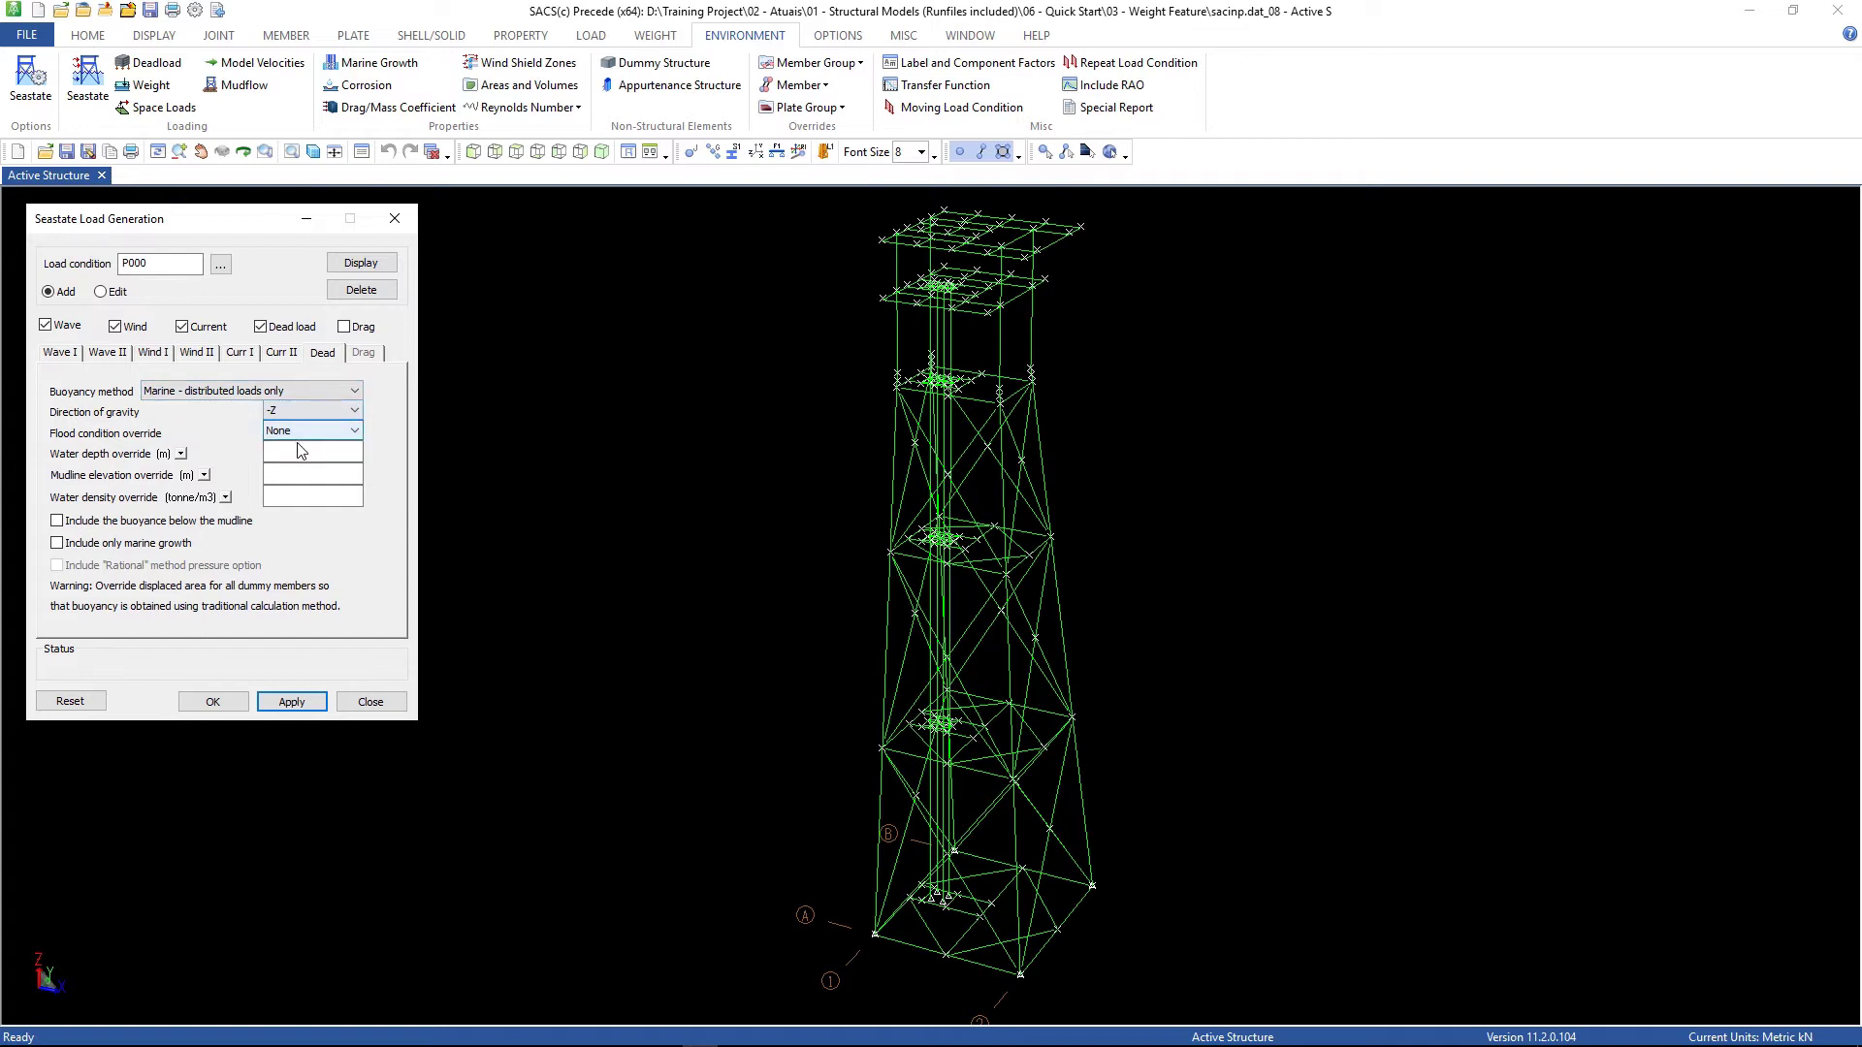
left_click(299, 450)
left_click(56, 522)
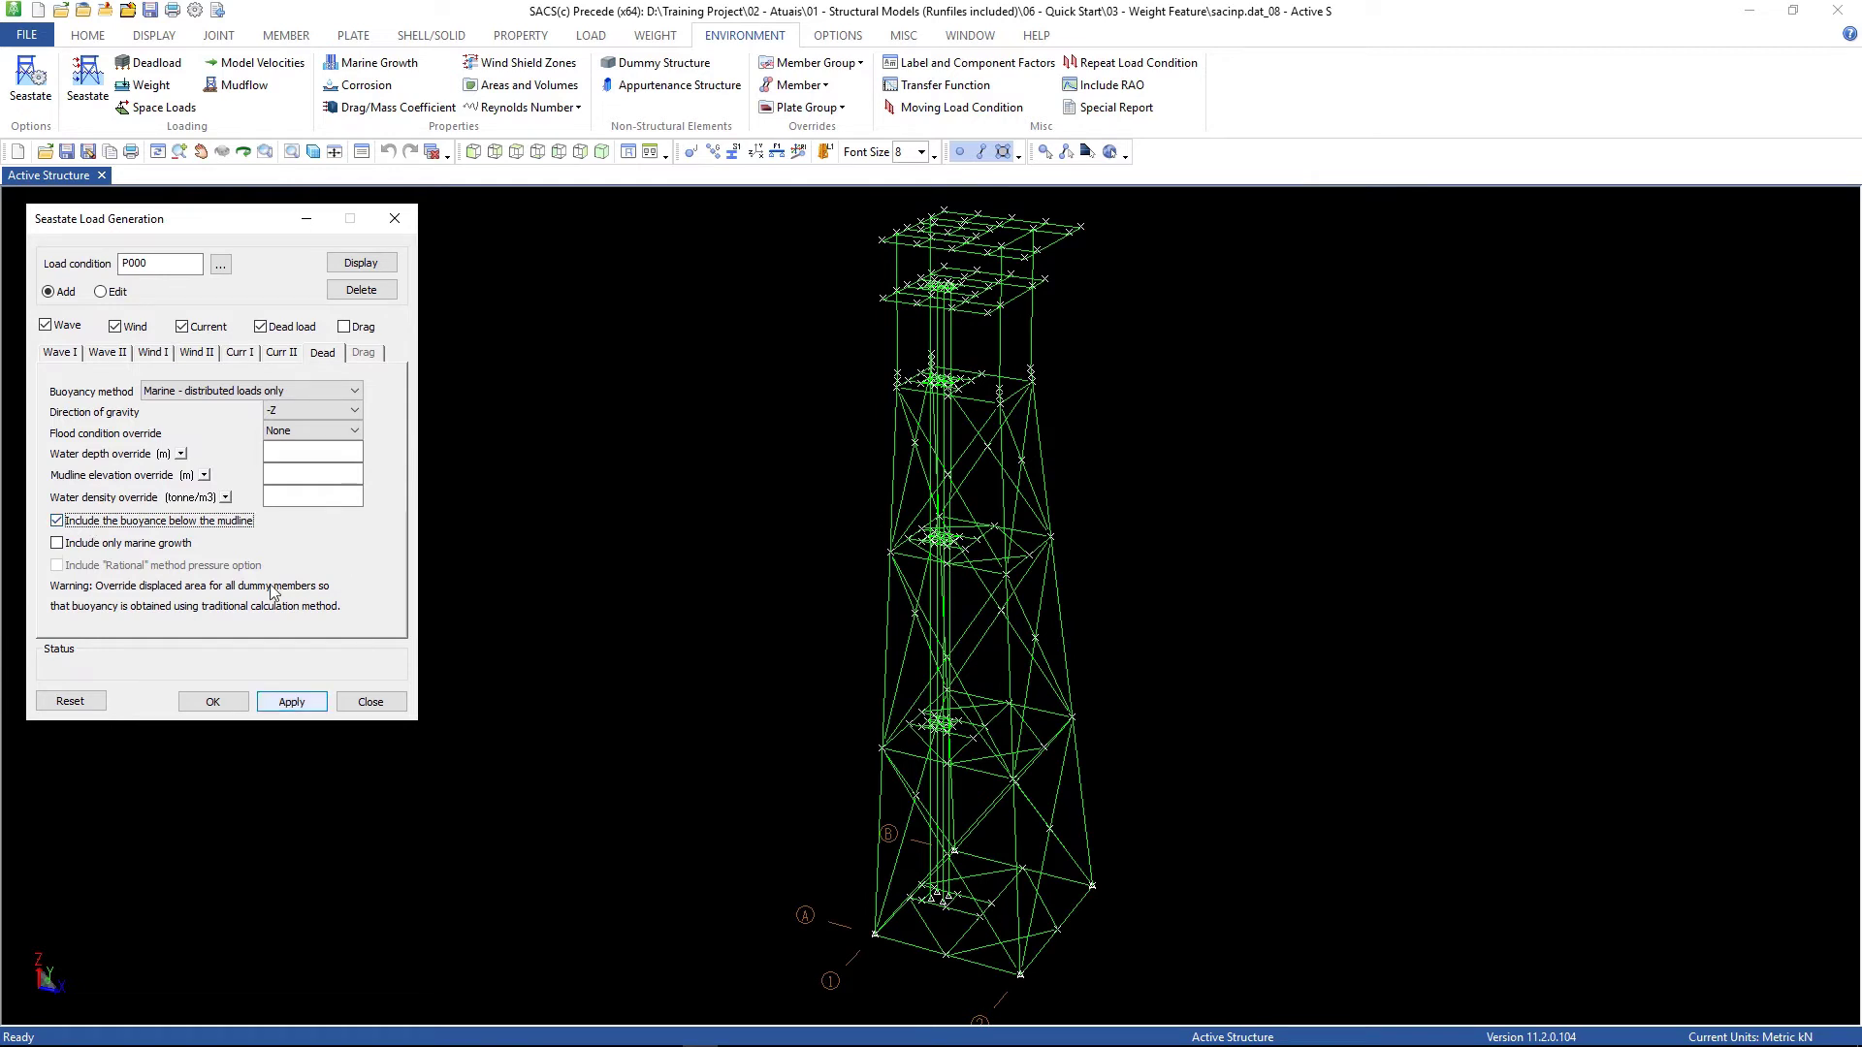
left_click(241, 354)
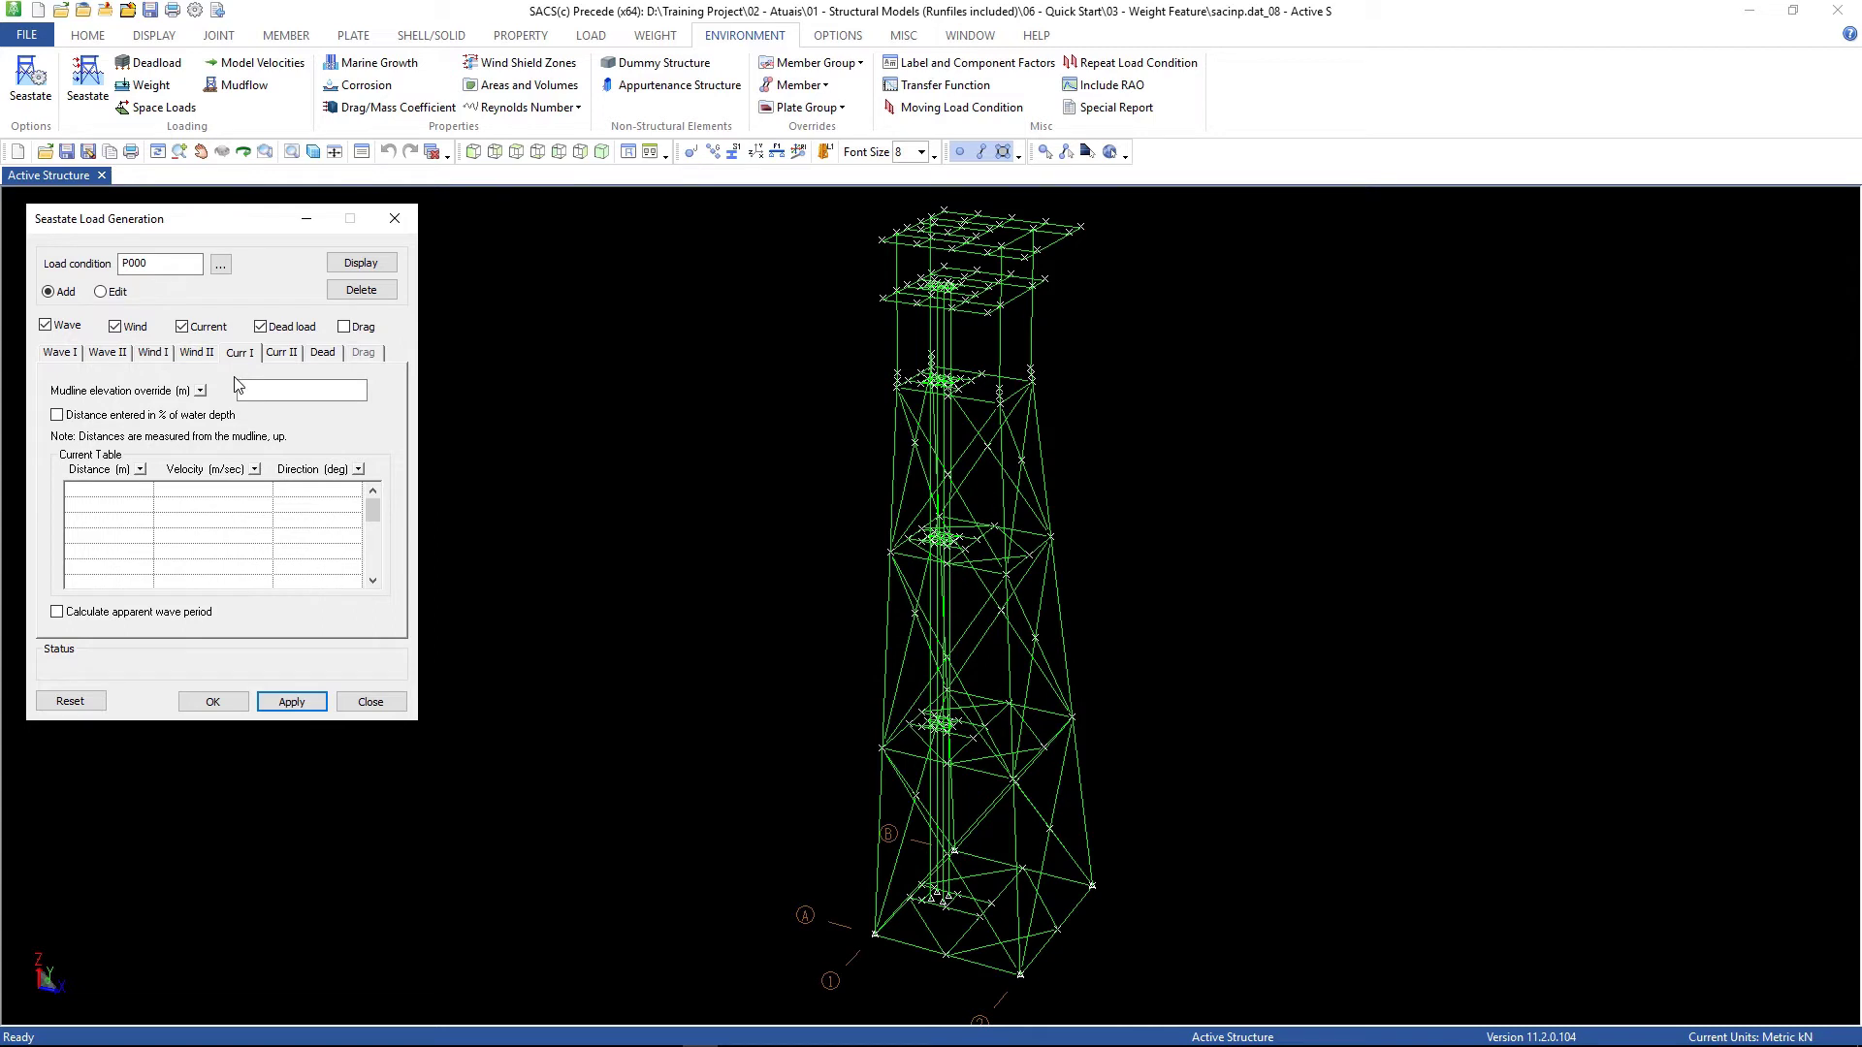
Step: Enter the current profile: 0.514 m/s at 0 m and 1.029 m/s at 79.5 m
left_click(114, 494)
type("0")
key("Tab")
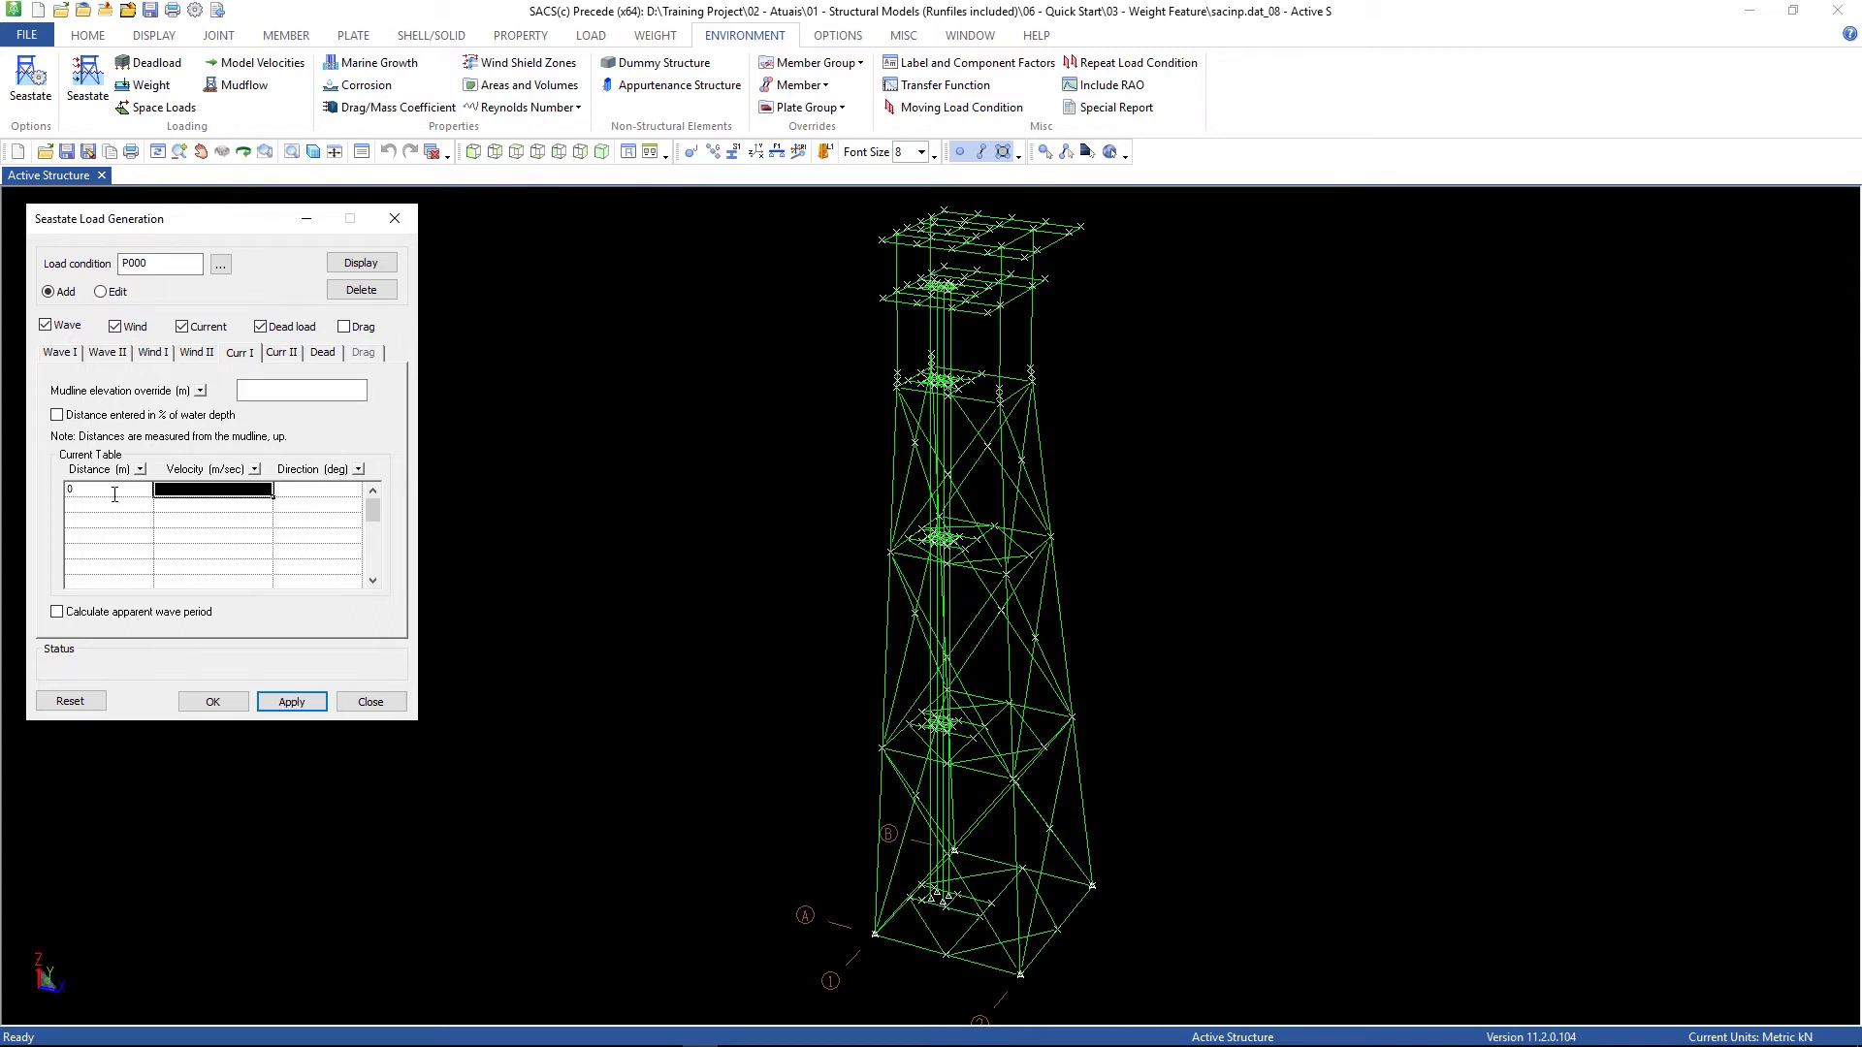
type("0.514")
key("Return")
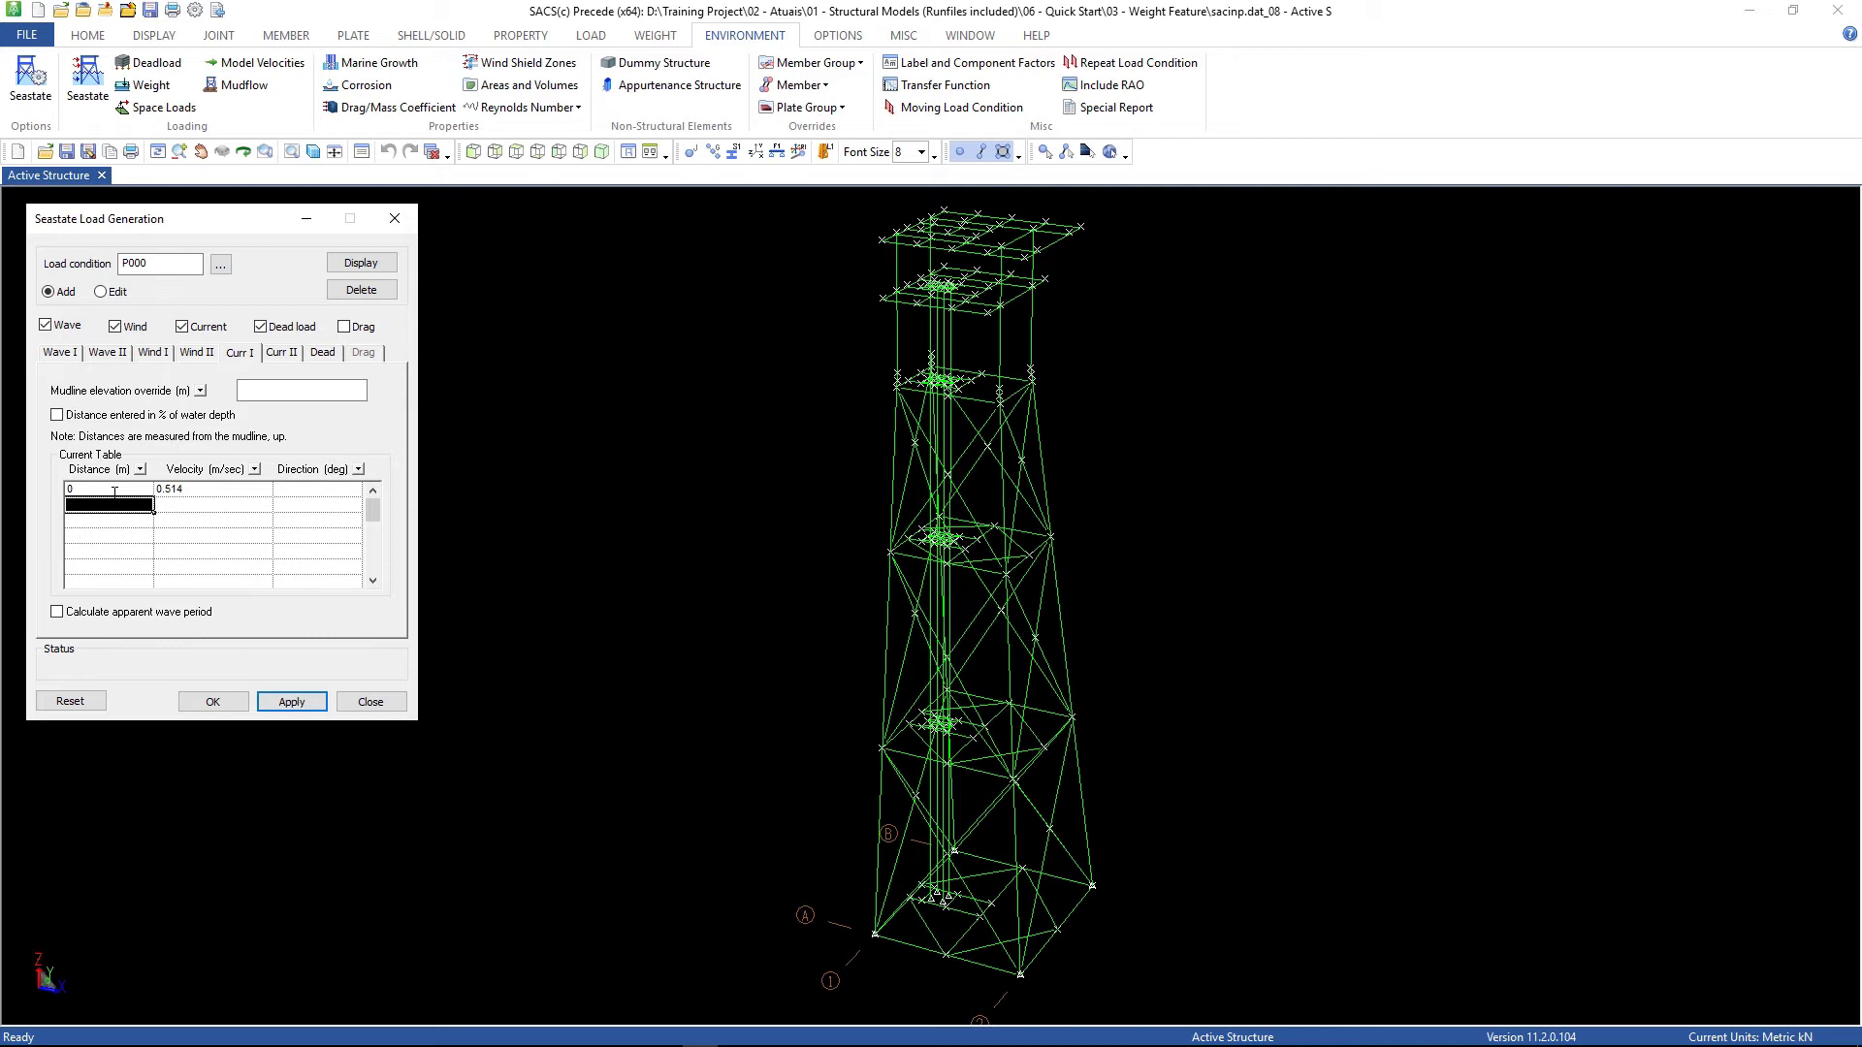
type("79.5")
key("Return")
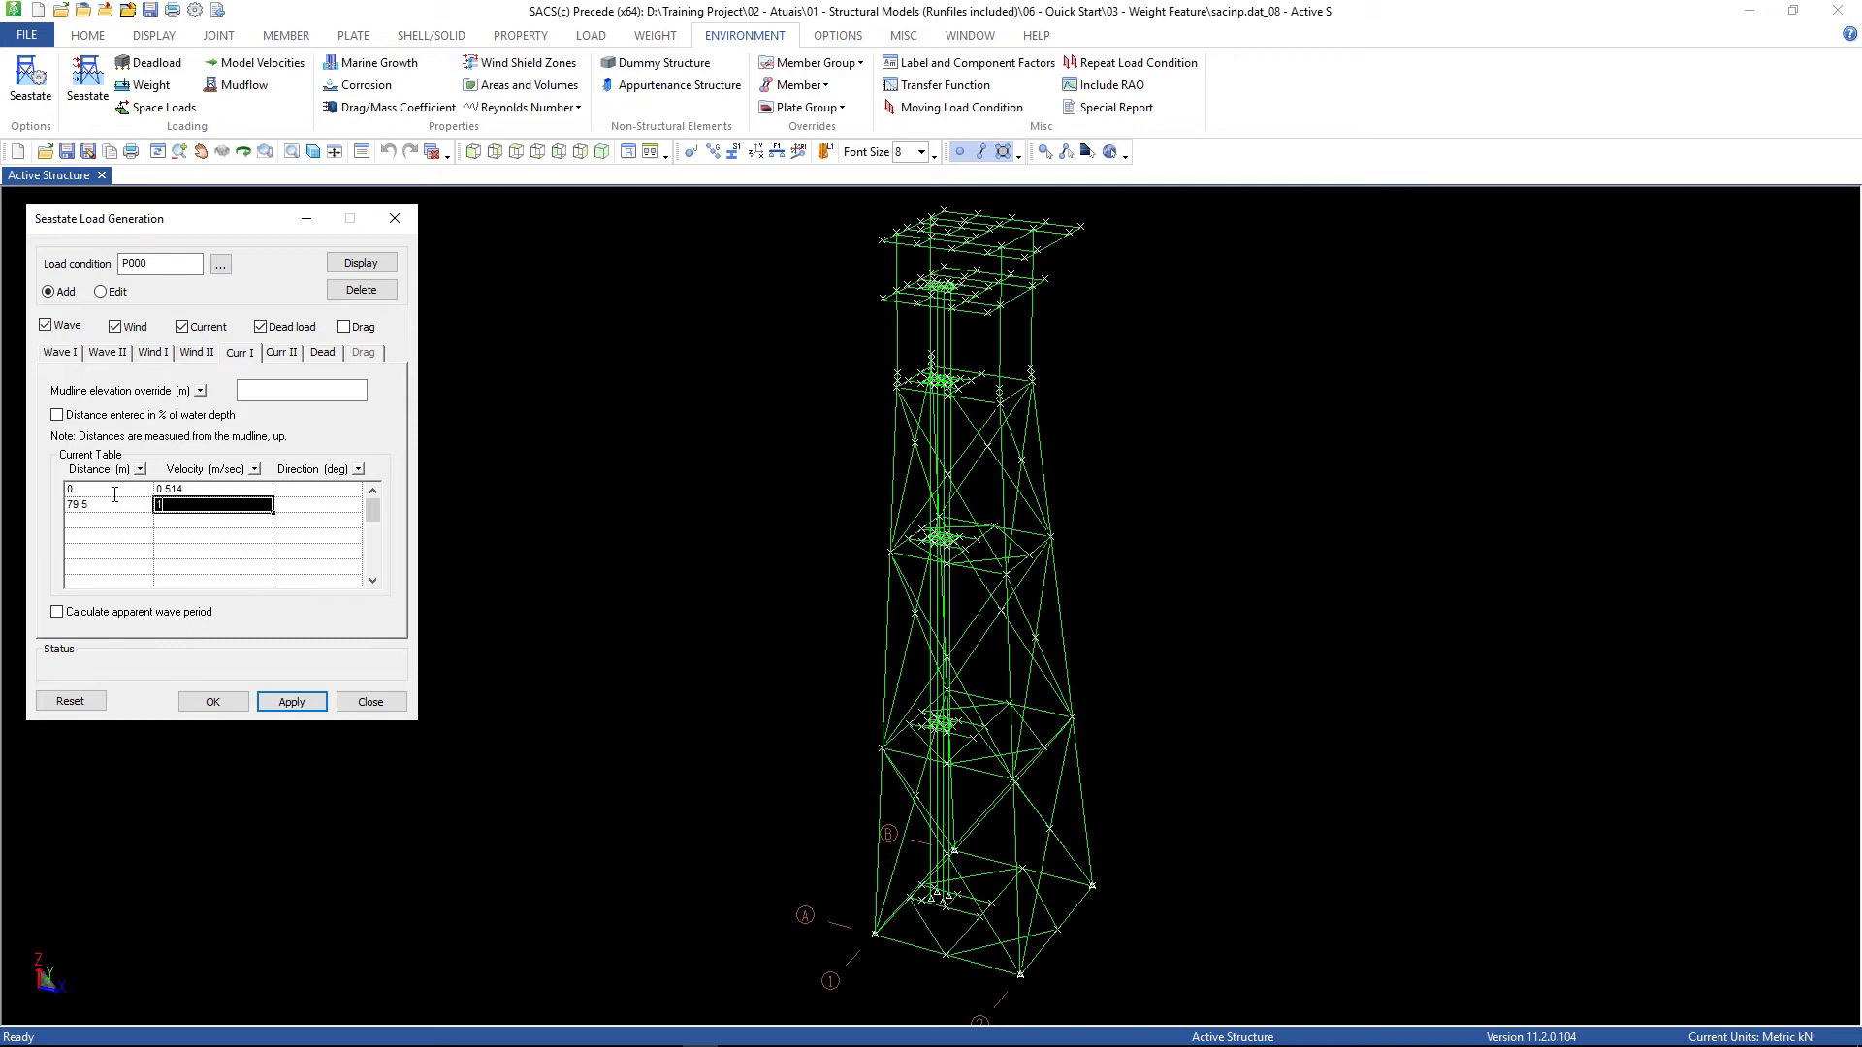
type("1.029")
Step: Set current blocking to Auto with -5 m reference elevation and Linear stretching, then apply
left_click(282, 353)
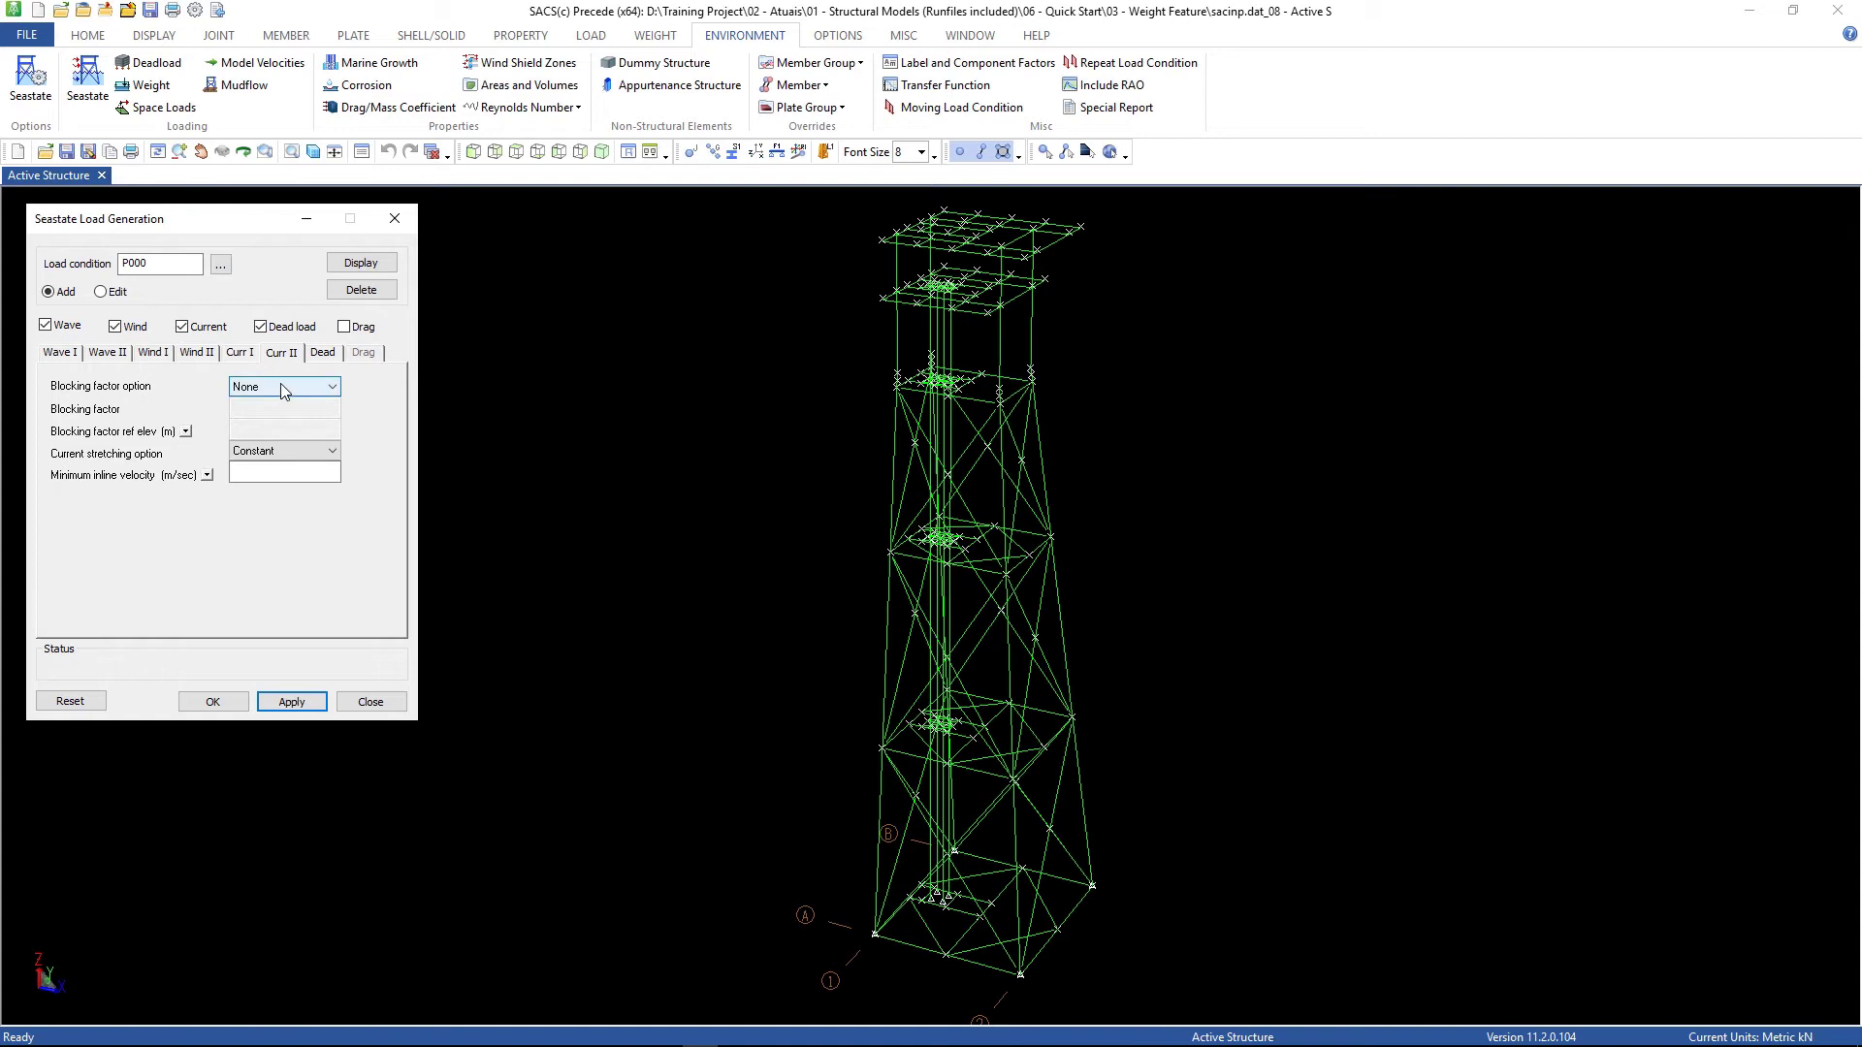
left_click(281, 386)
left_click(259, 415)
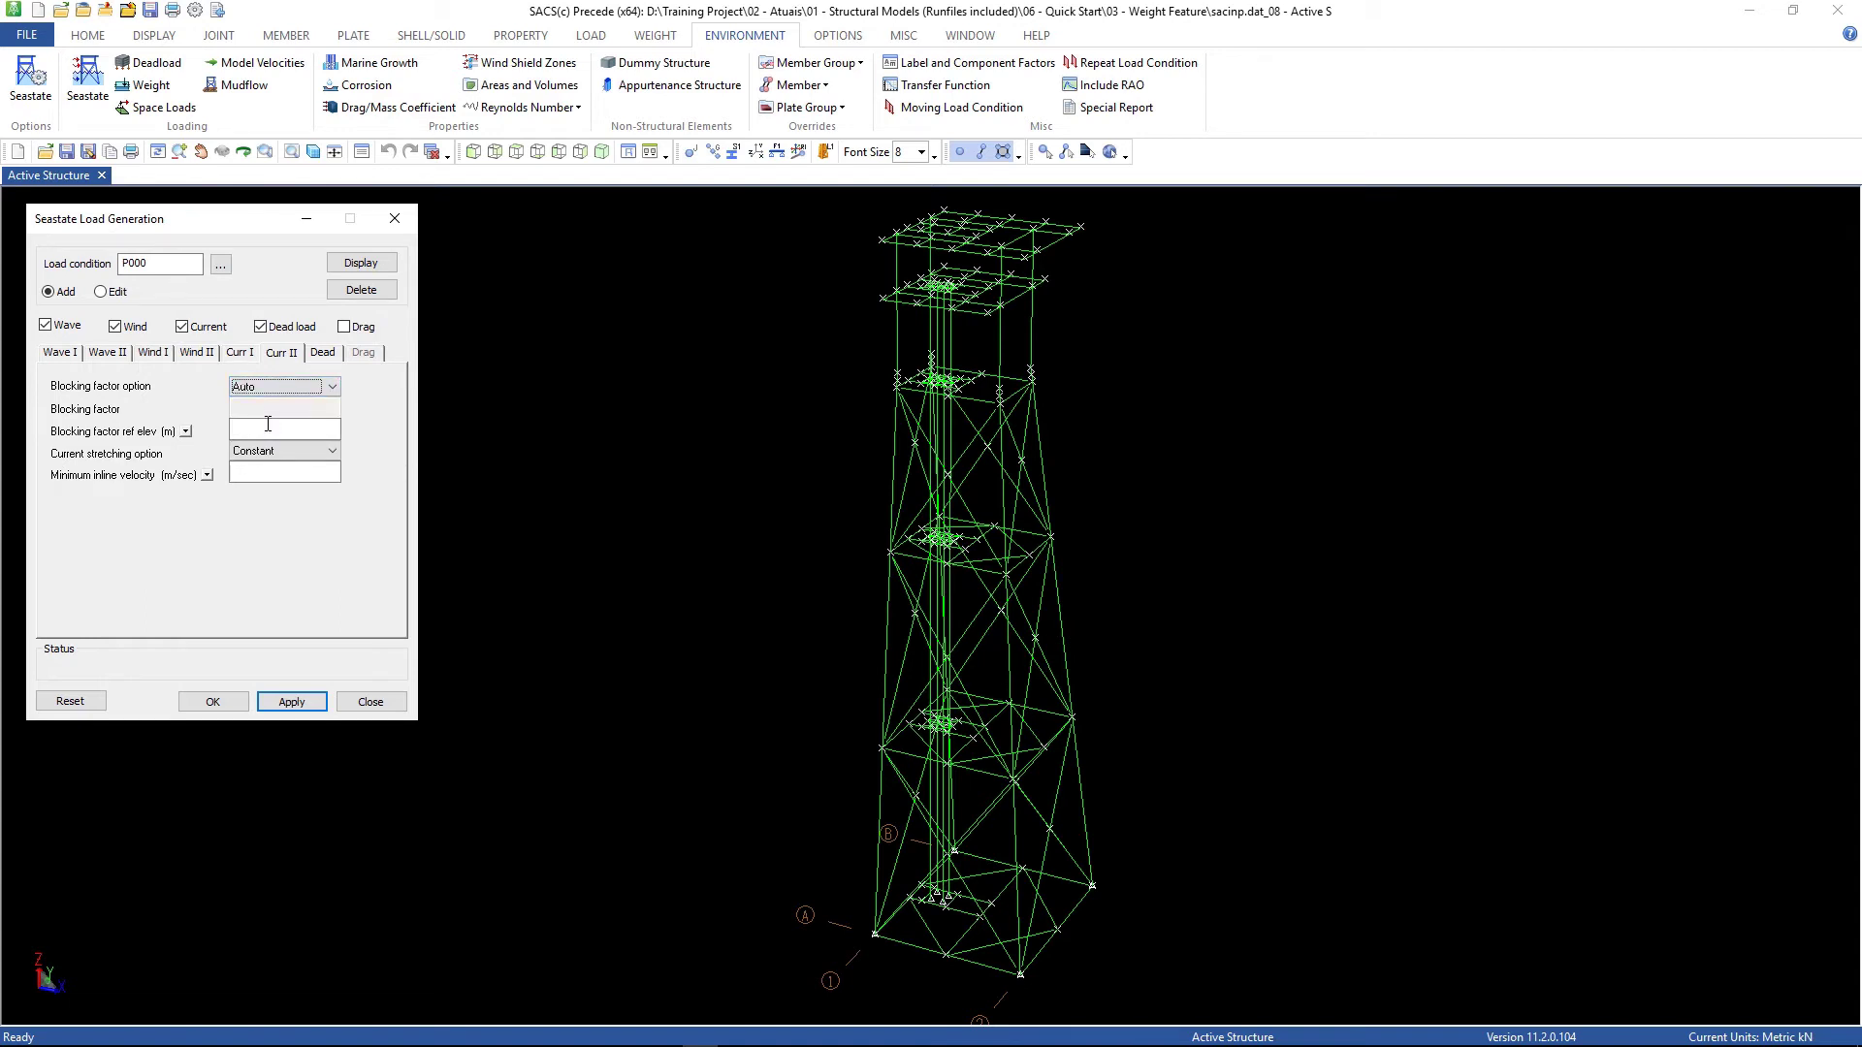
left_click(265, 430)
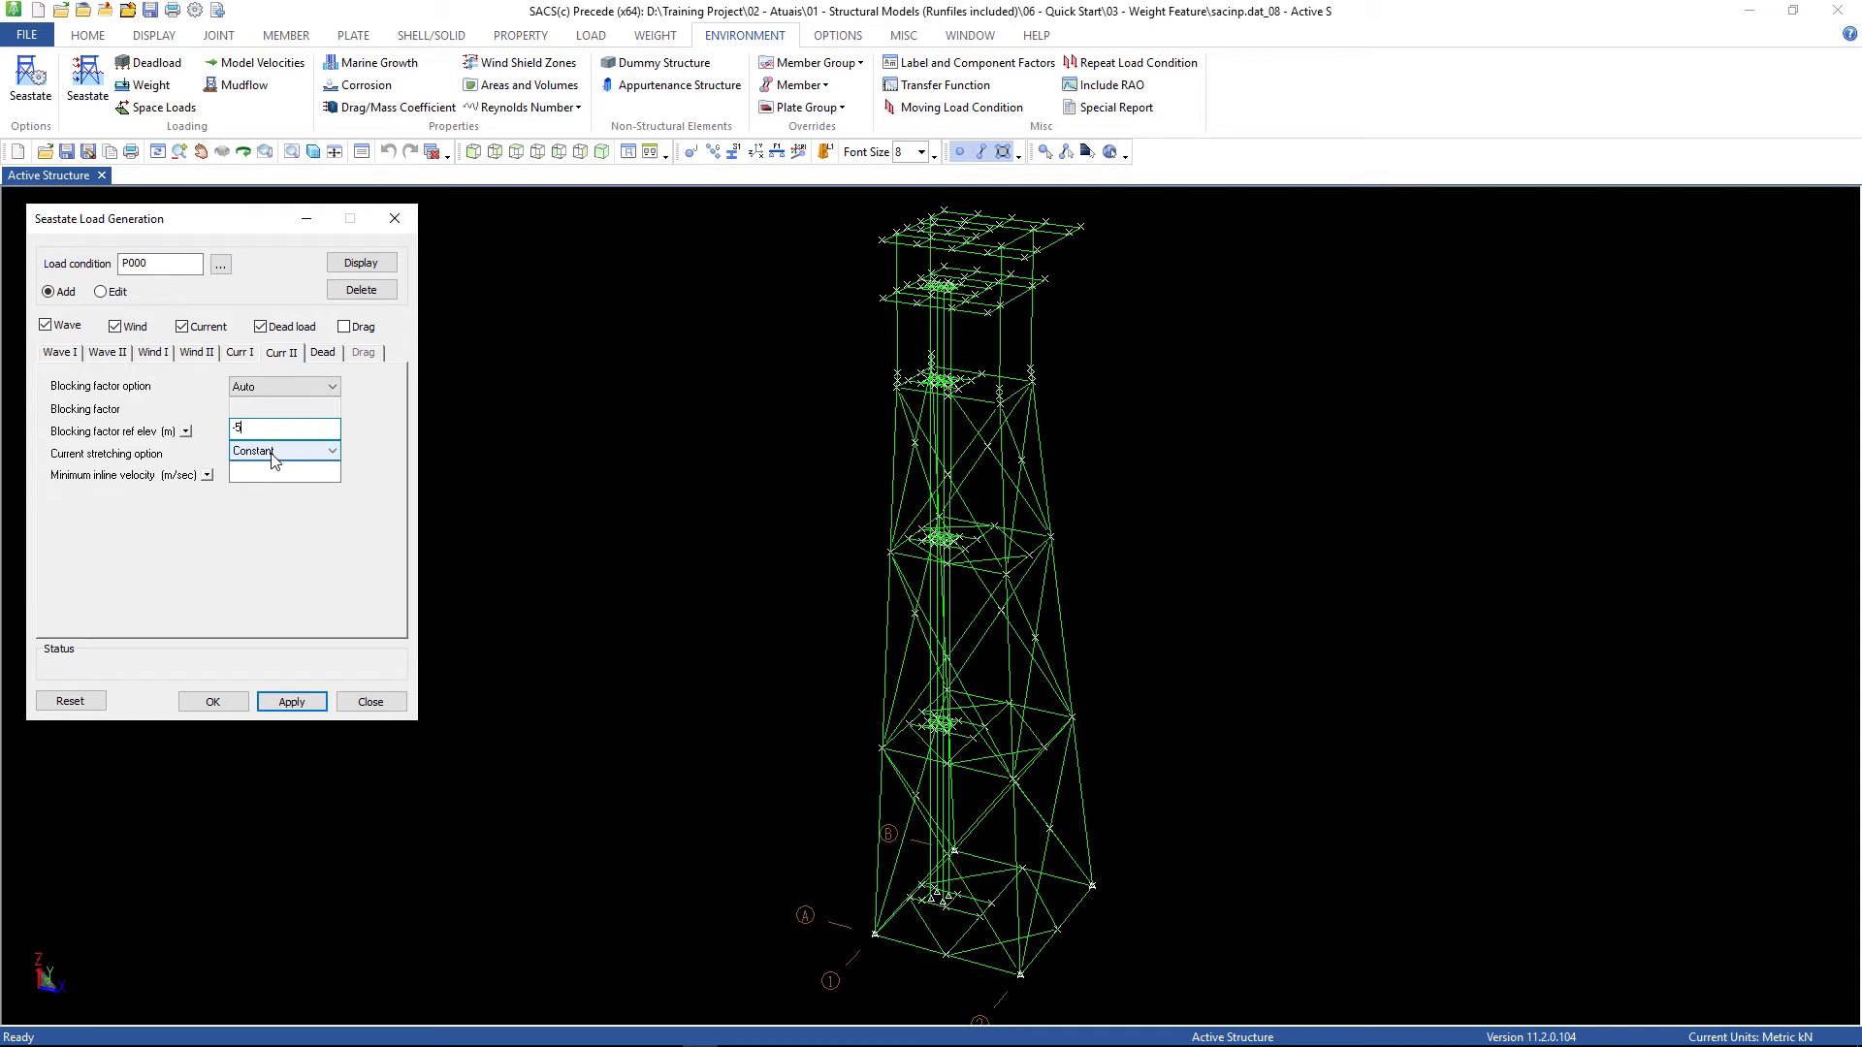
left_click(274, 451)
left_click(275, 490)
key("Return")
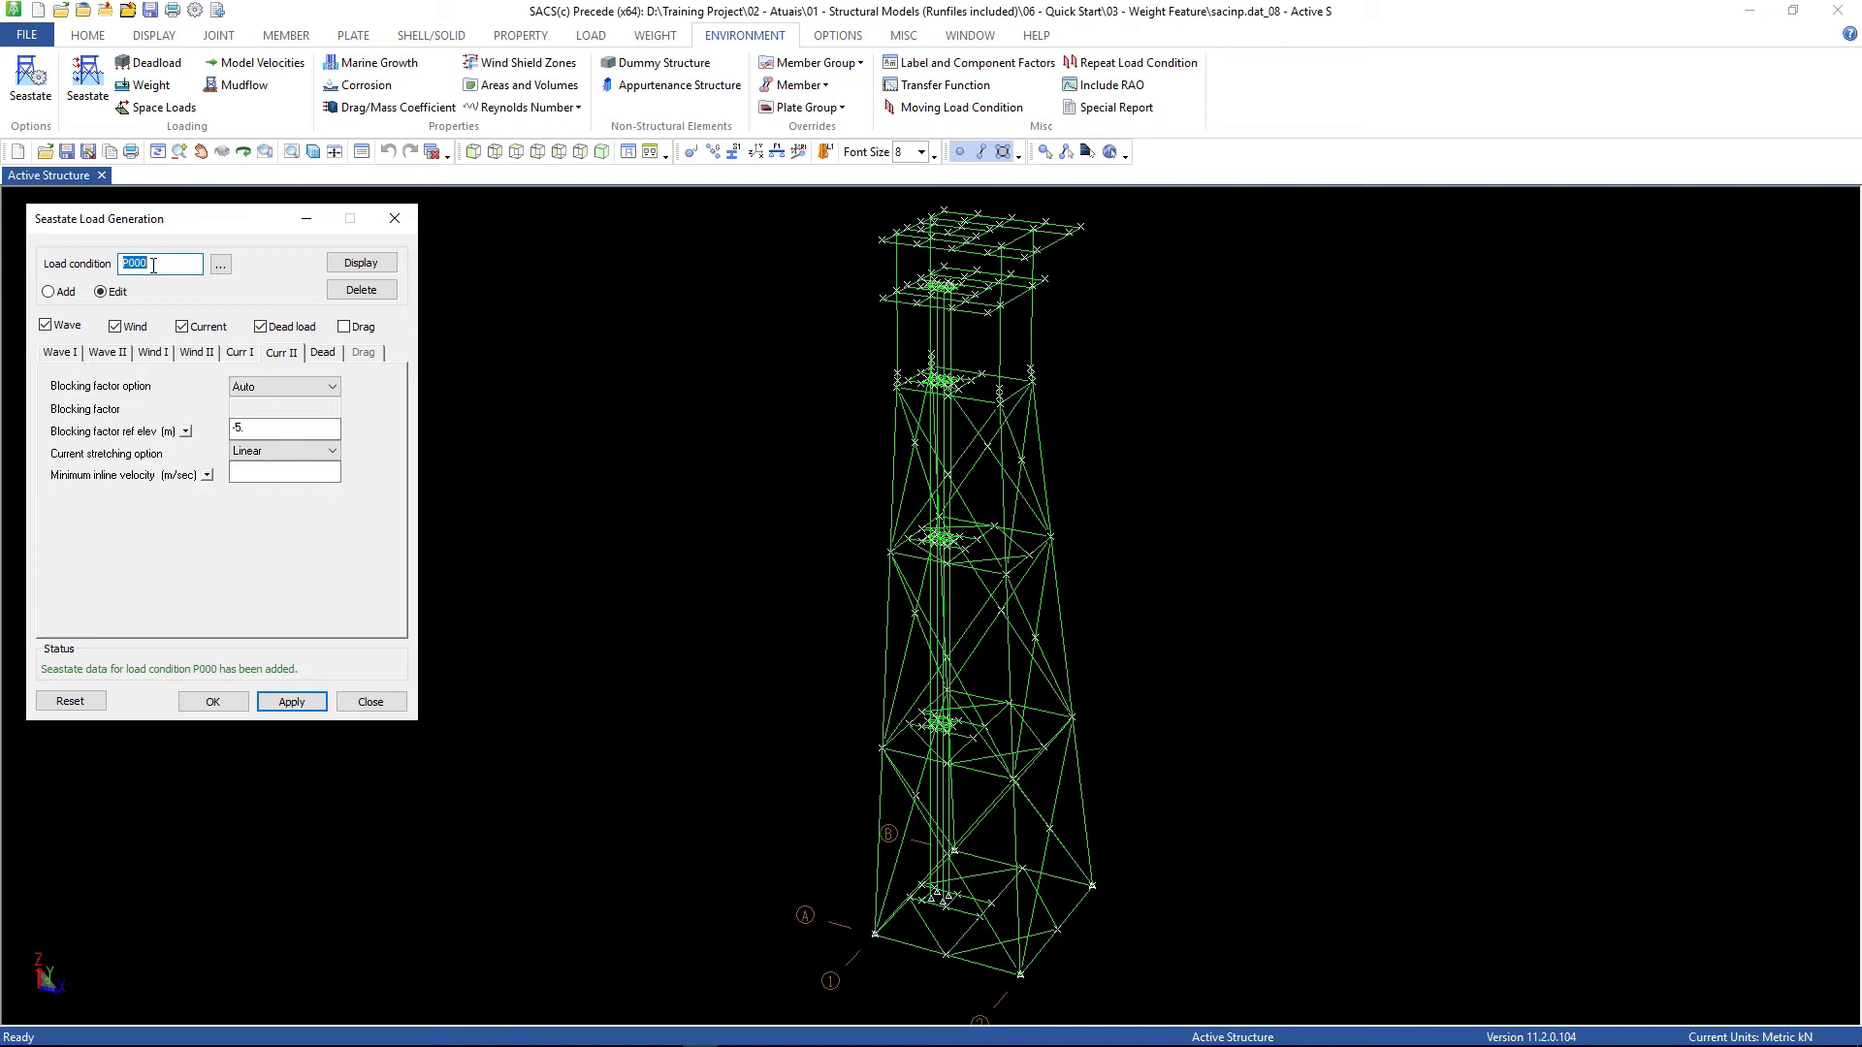
Step: Enter wave height 6.1, period 12 s and direction 0° on the Wave I page
left_click(312, 411)
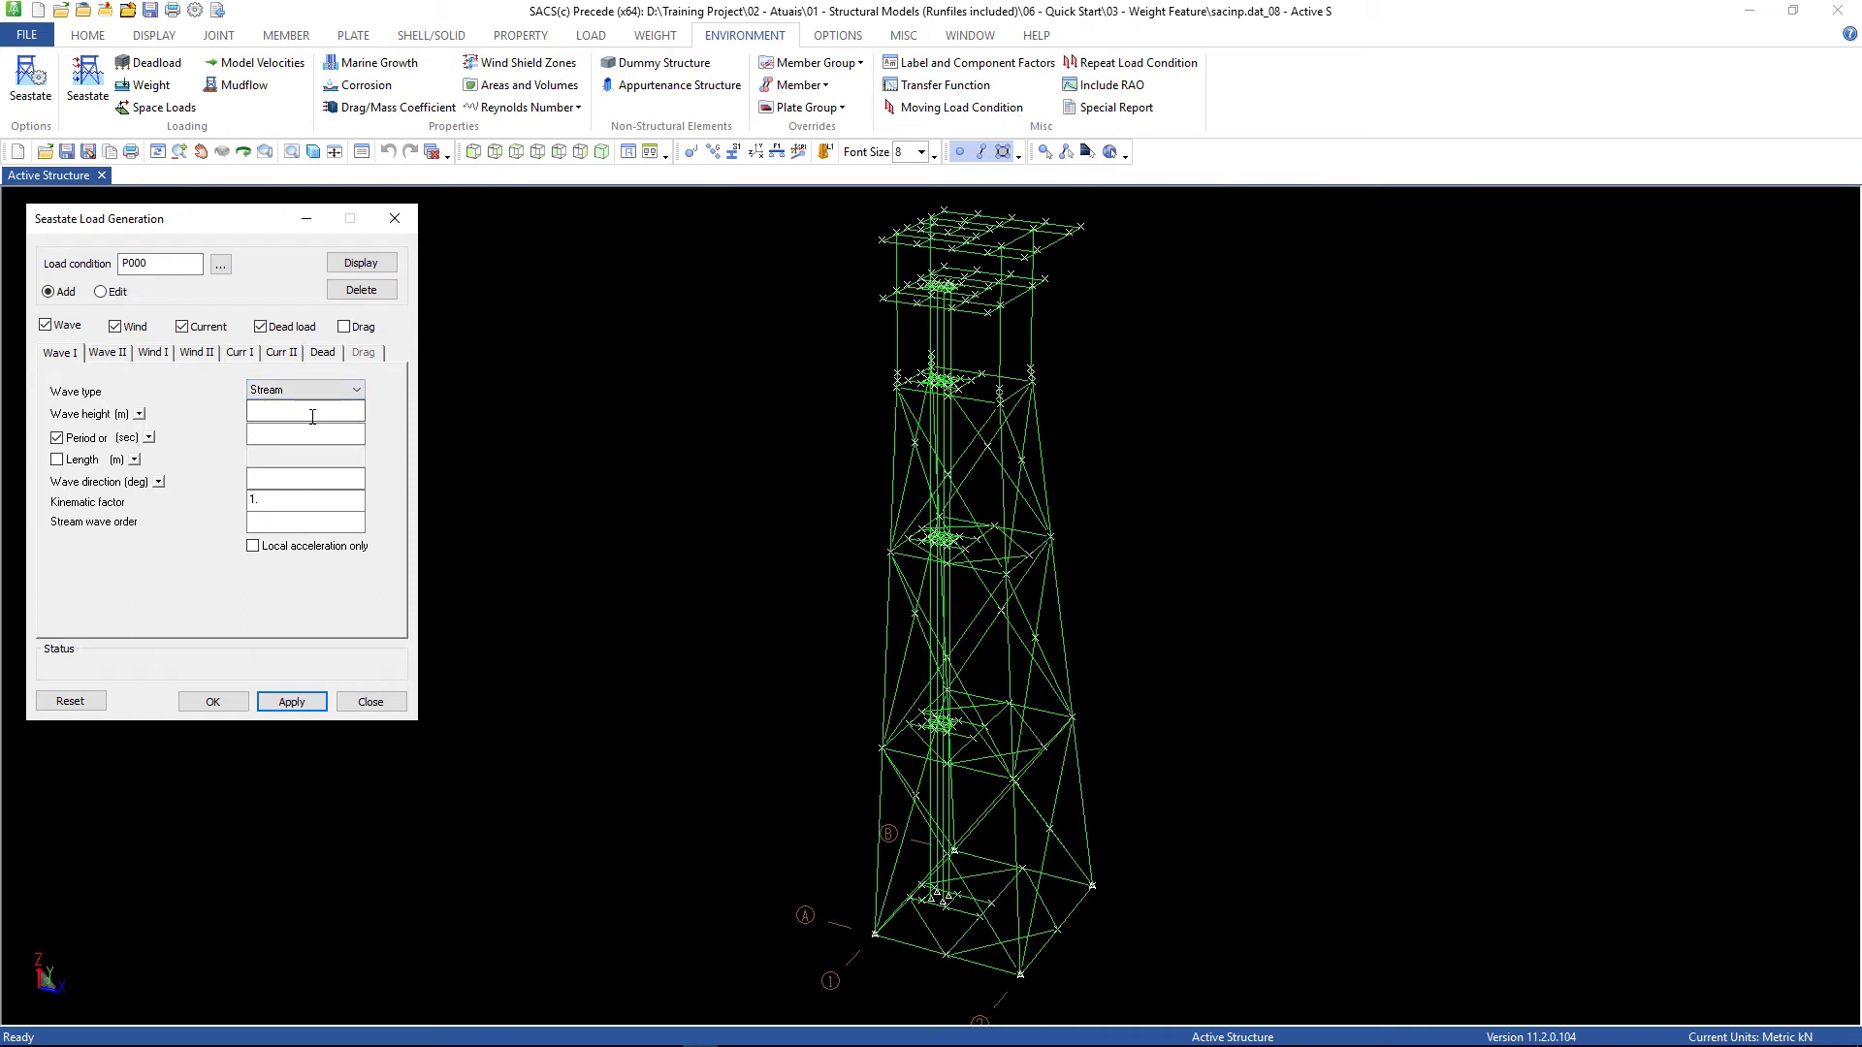
type("6.1")
key("Tab")
left_click(309, 437)
key("Tab")
left_click(301, 478)
type("0")
Step: Step the wave crest in Degrees from 0 by 20 over 18 positions, and pick the critical position criterion
left_click(106, 353)
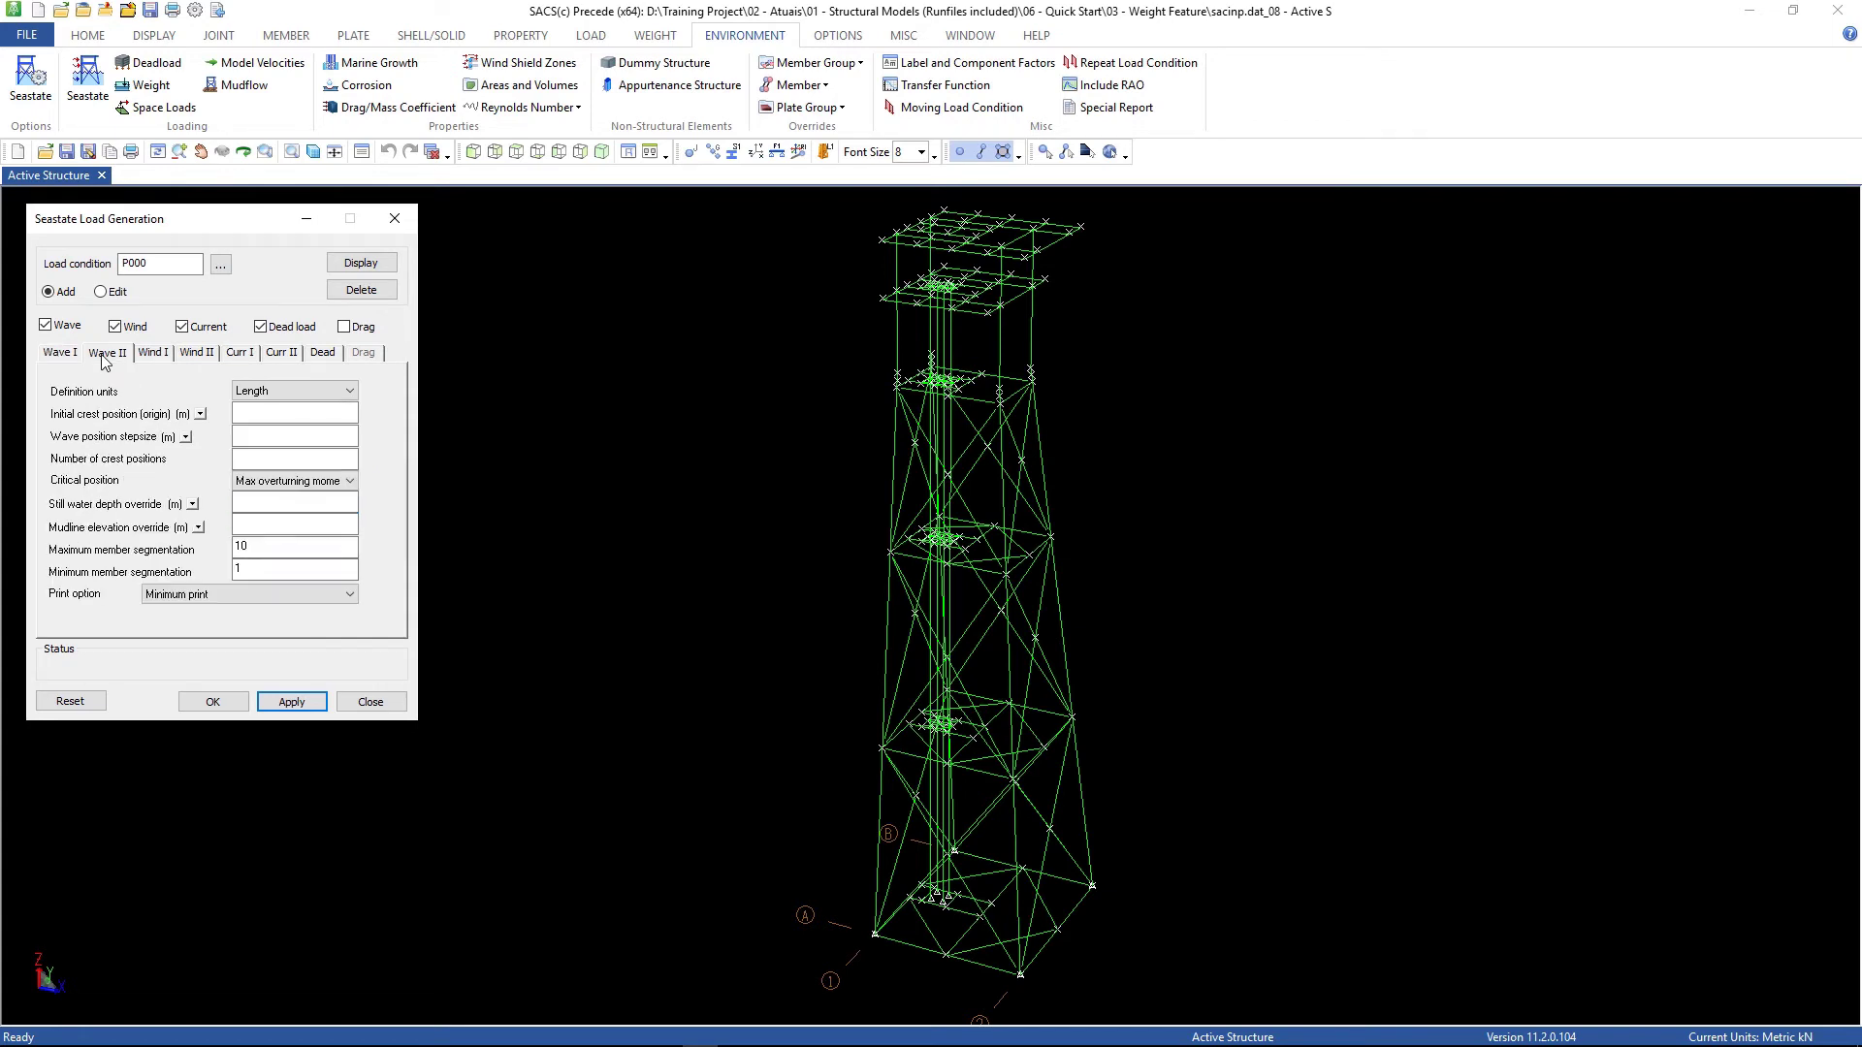
left_click(287, 391)
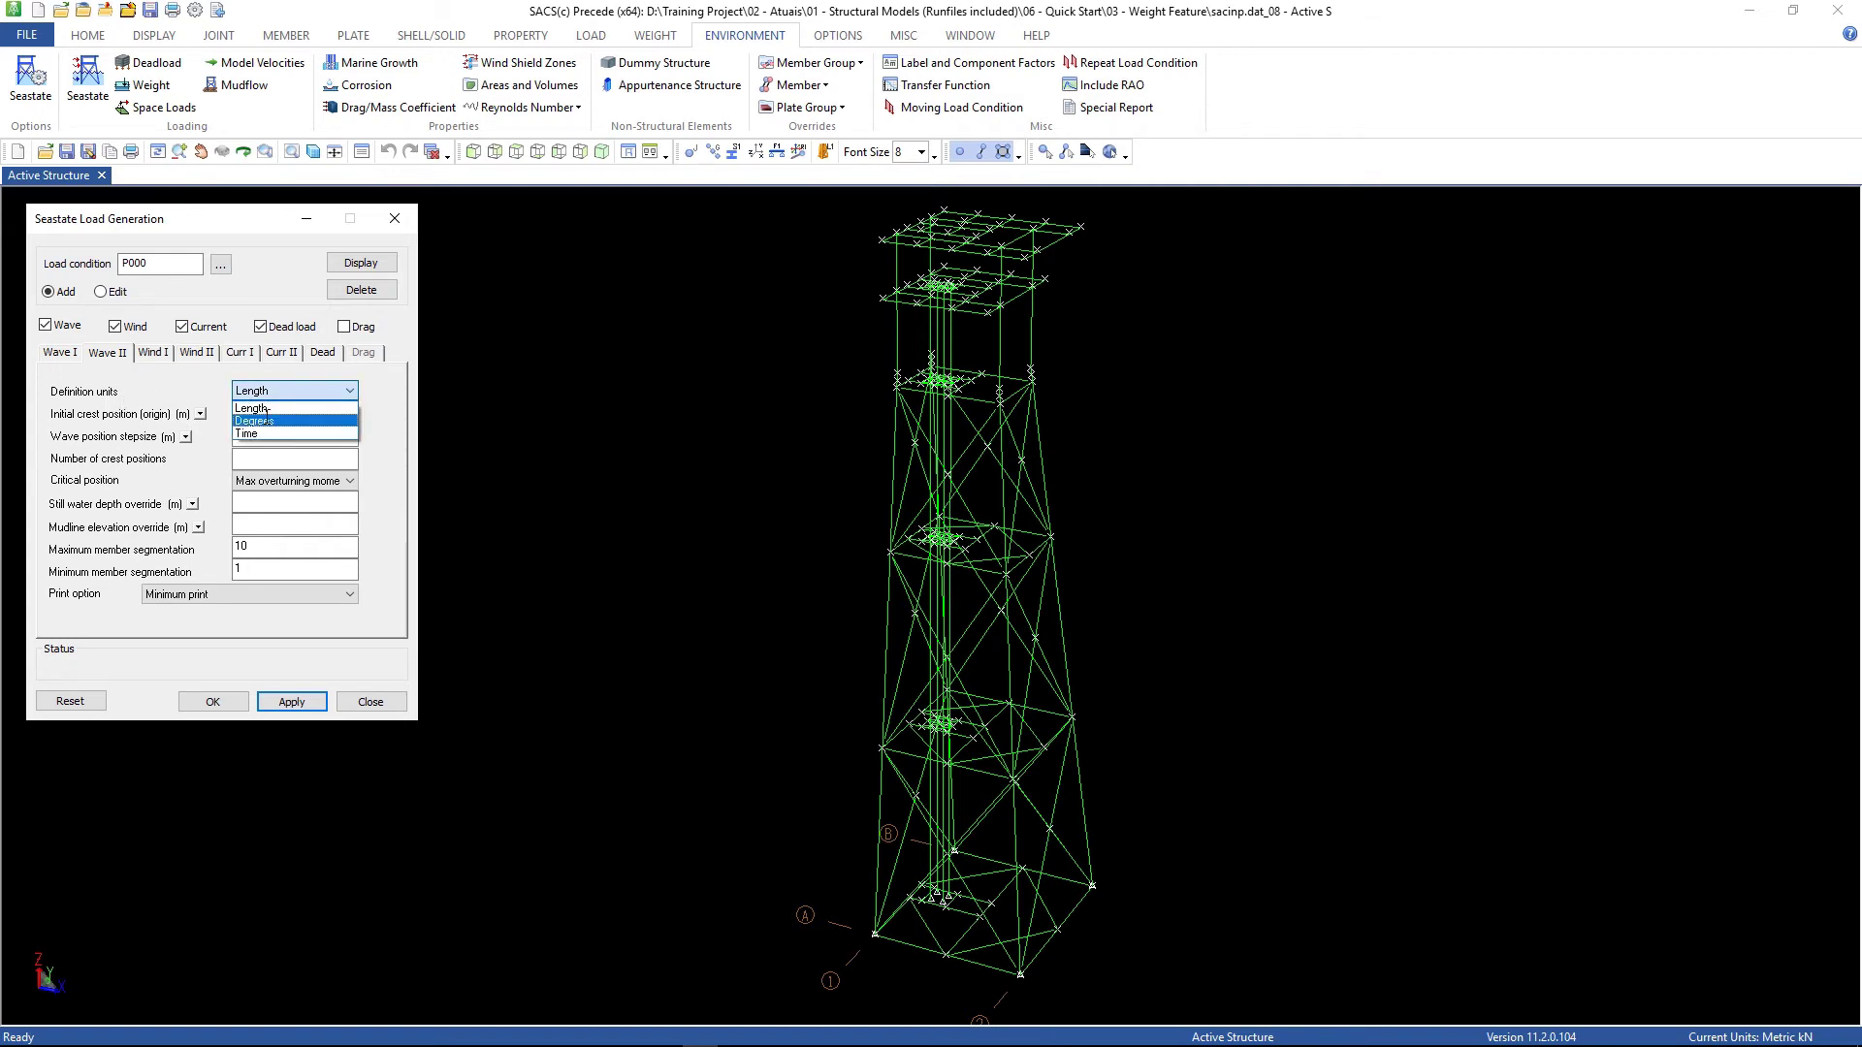
left_click(278, 415)
left_click(255, 417)
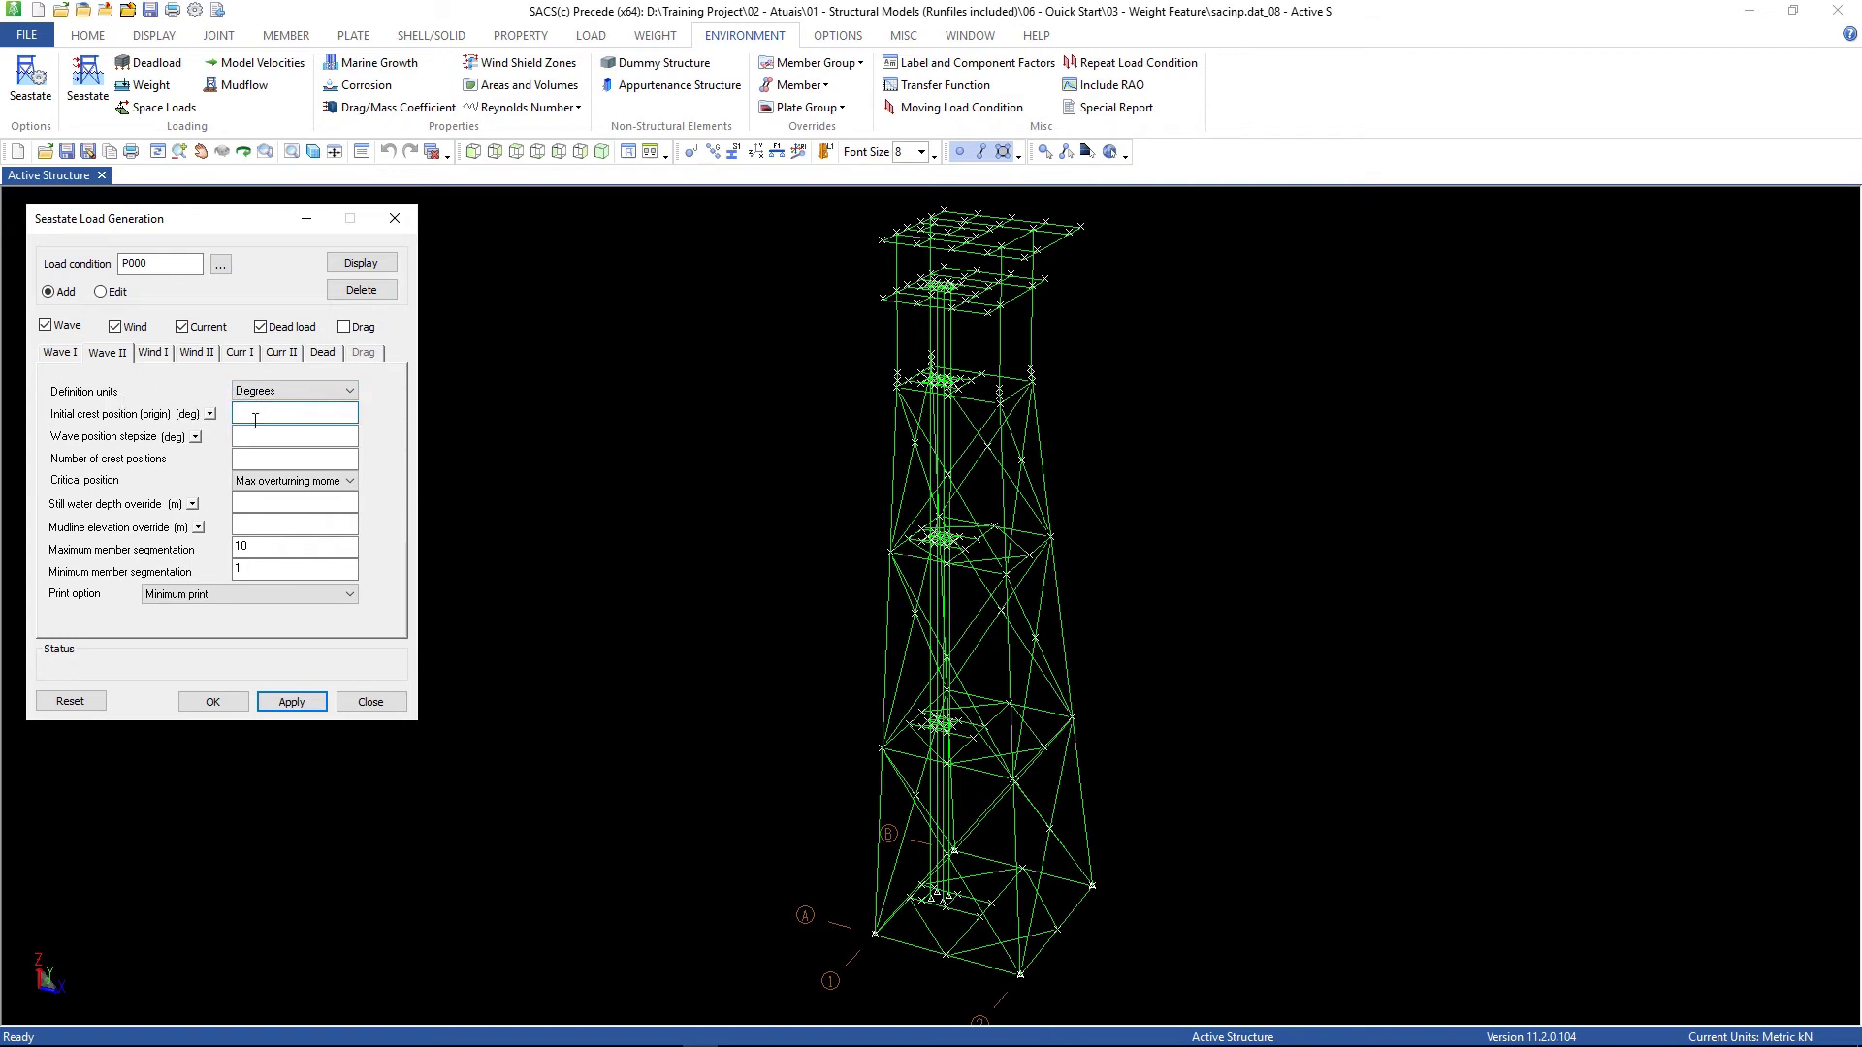
type("0")
left_click(260, 436)
type("20")
left_click(257, 457)
type("18")
left_click(308, 486)
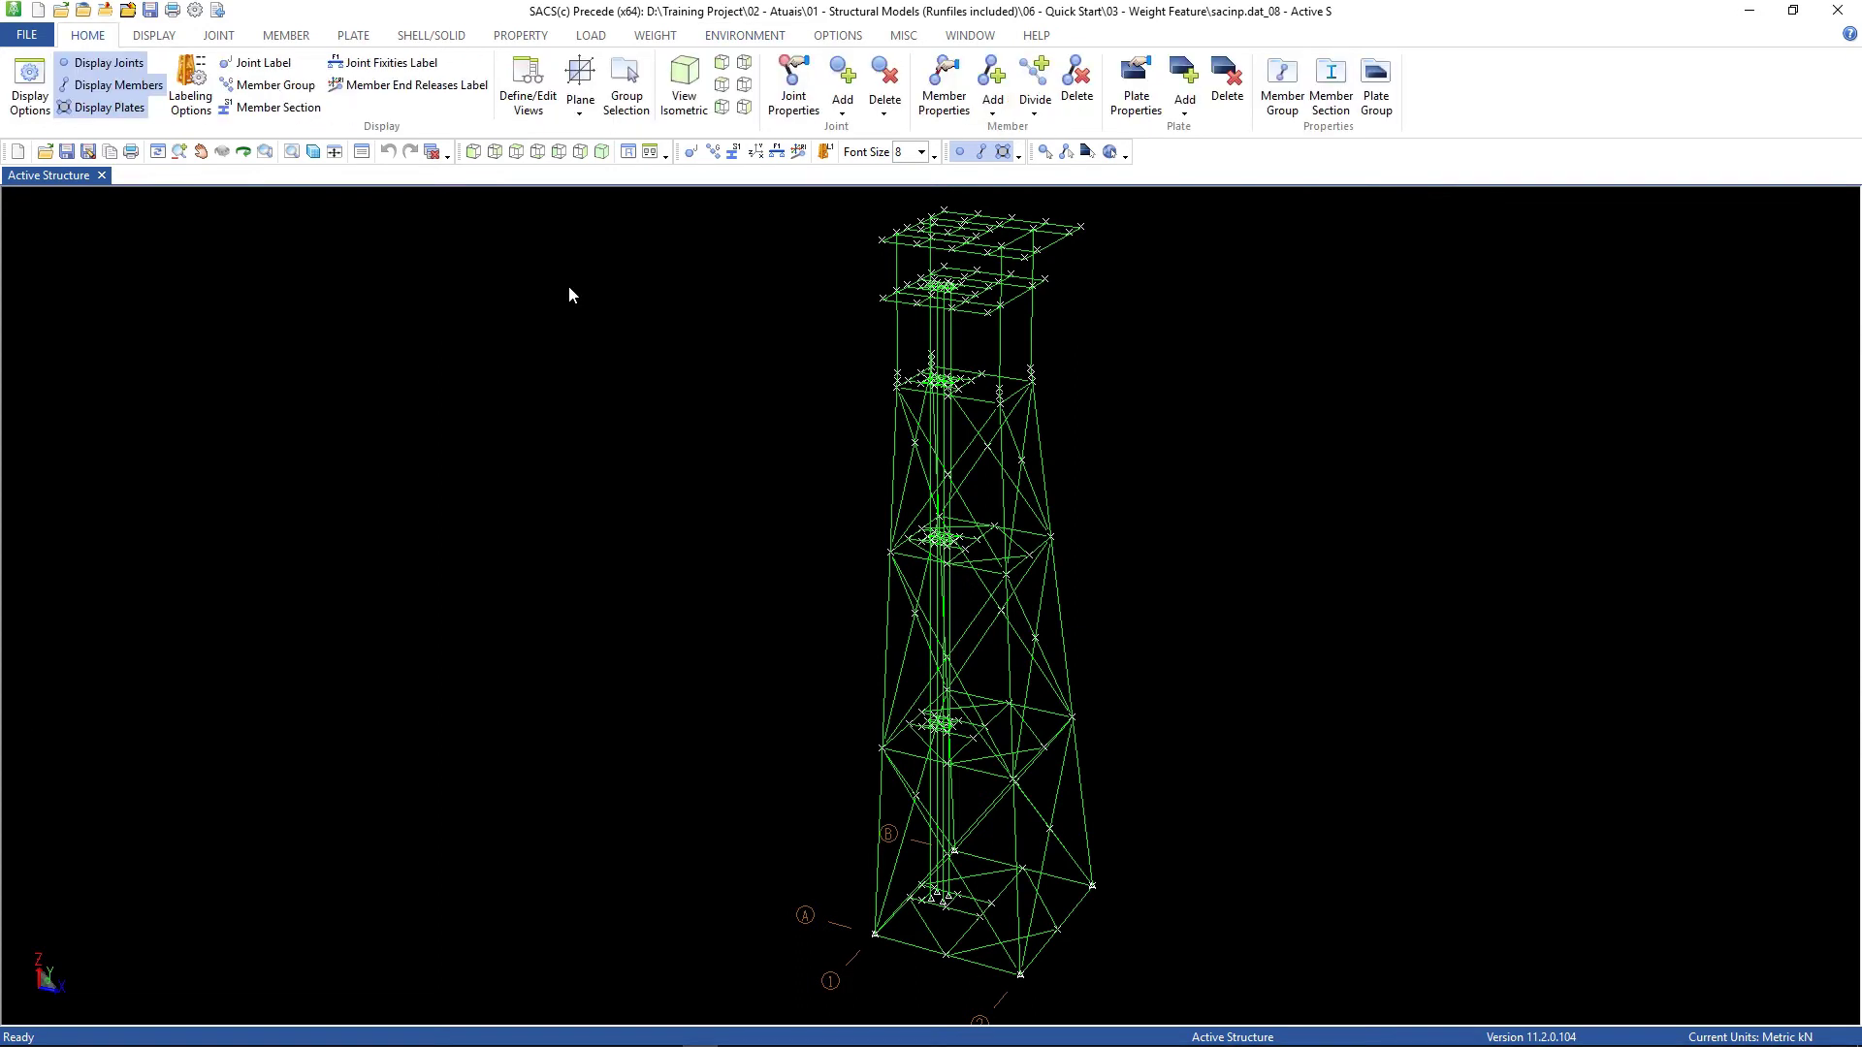
Step: Start a new load combination named OPR1
left_click(592, 36)
left_click(700, 83)
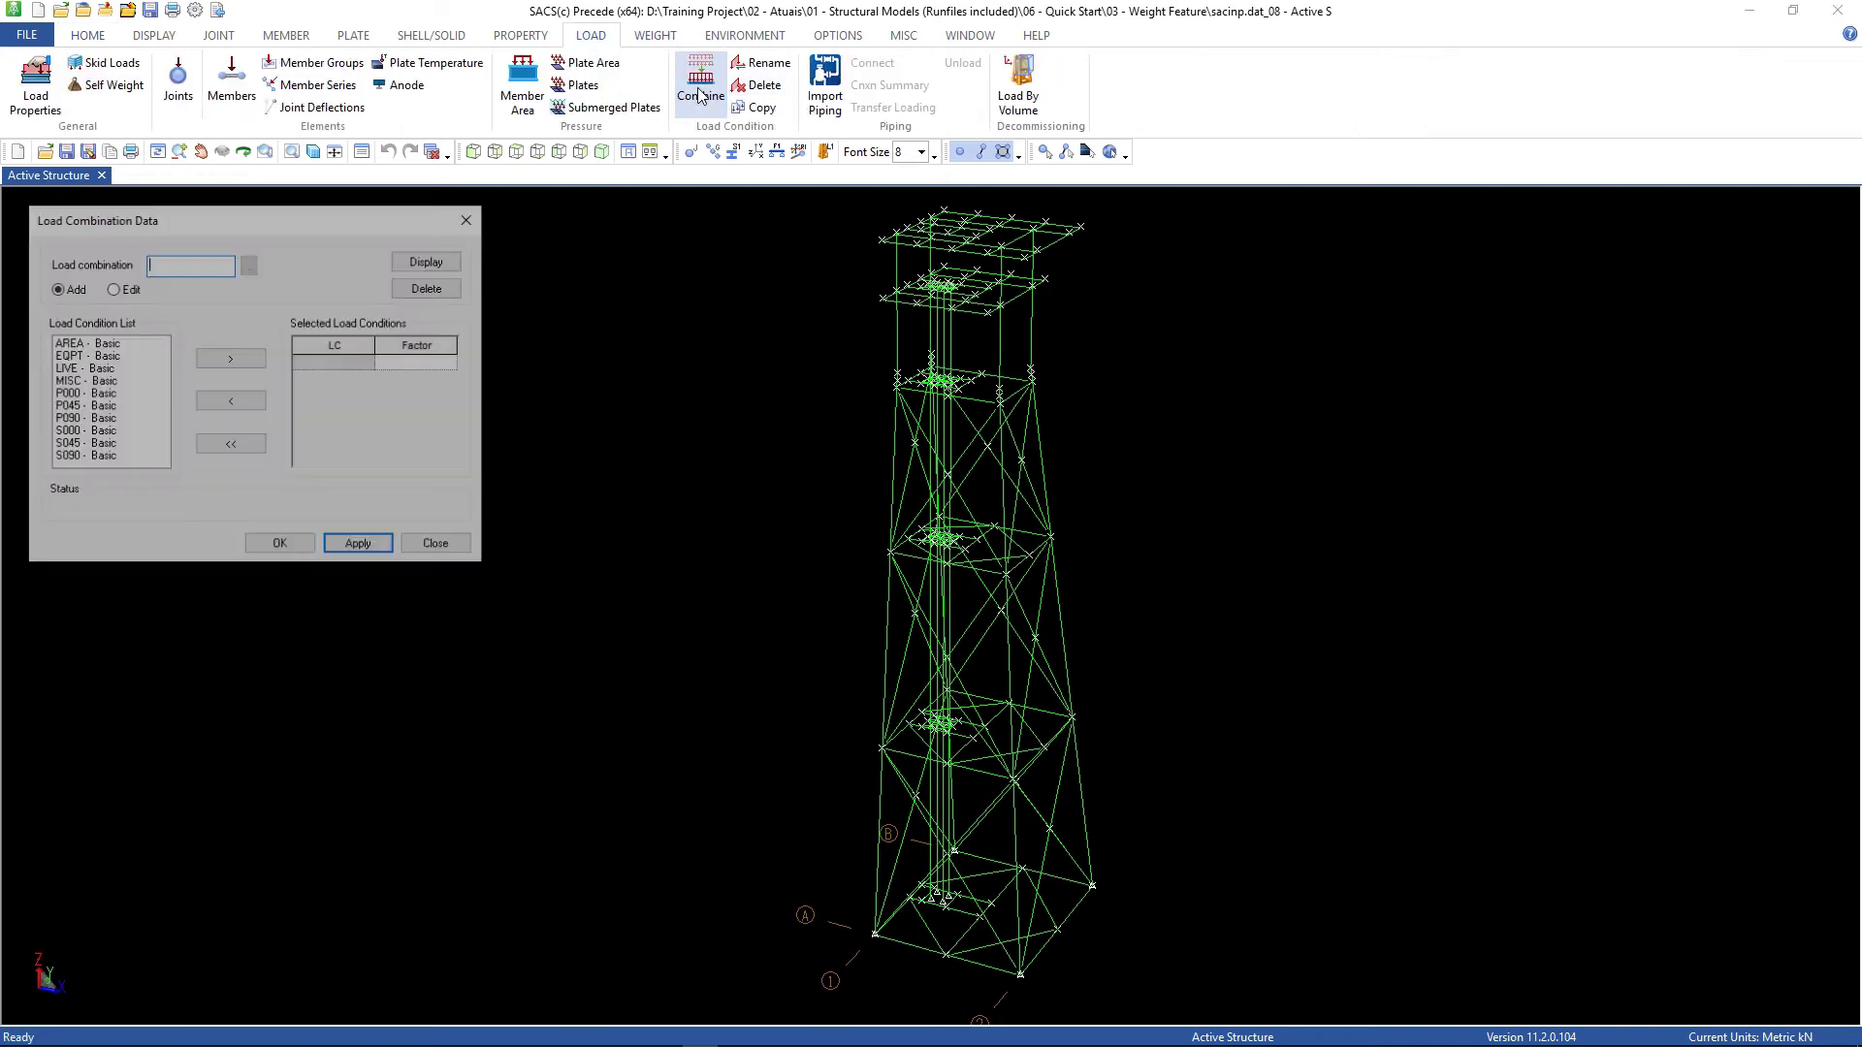
left_click(108, 395)
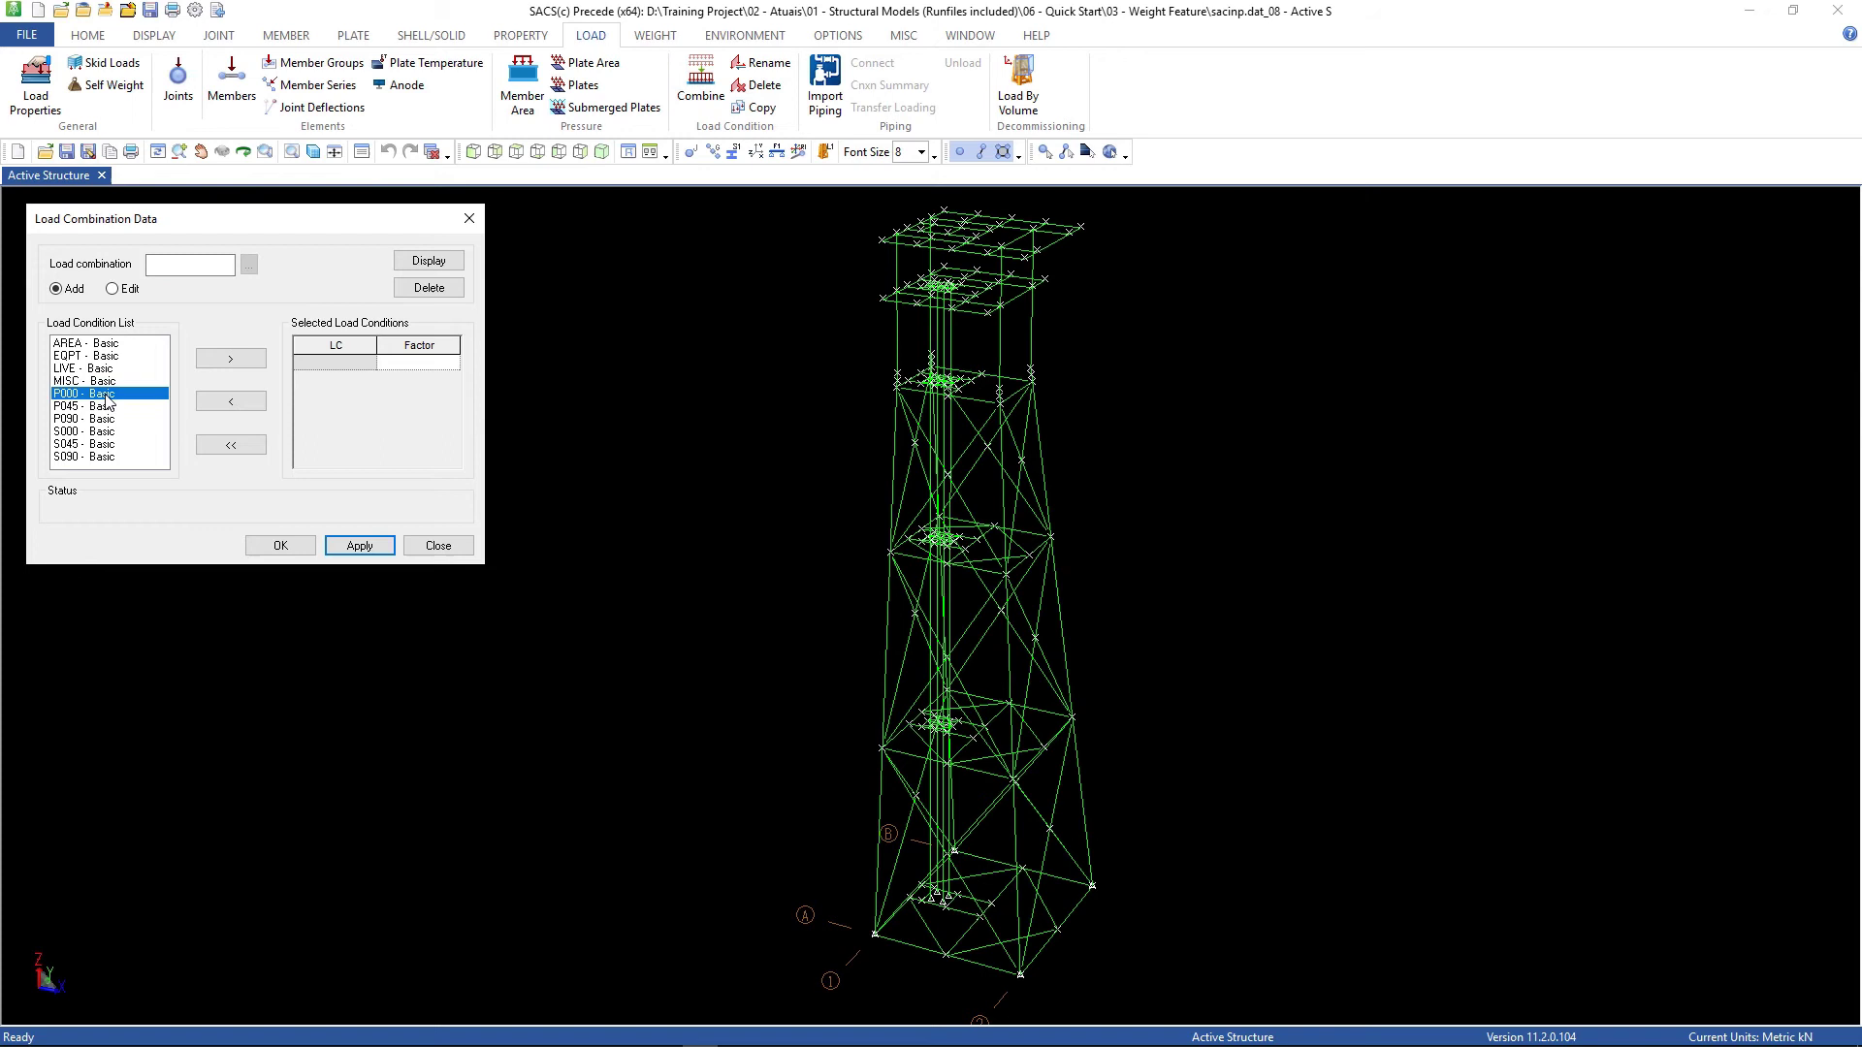
left_click(200, 269)
type("OPR1")
Step: Add AREA, LIVE, EQPT, MISC and P000 to OPR1, with P000 factored 1.1, and apply
left_click(127, 344)
left_click(226, 361)
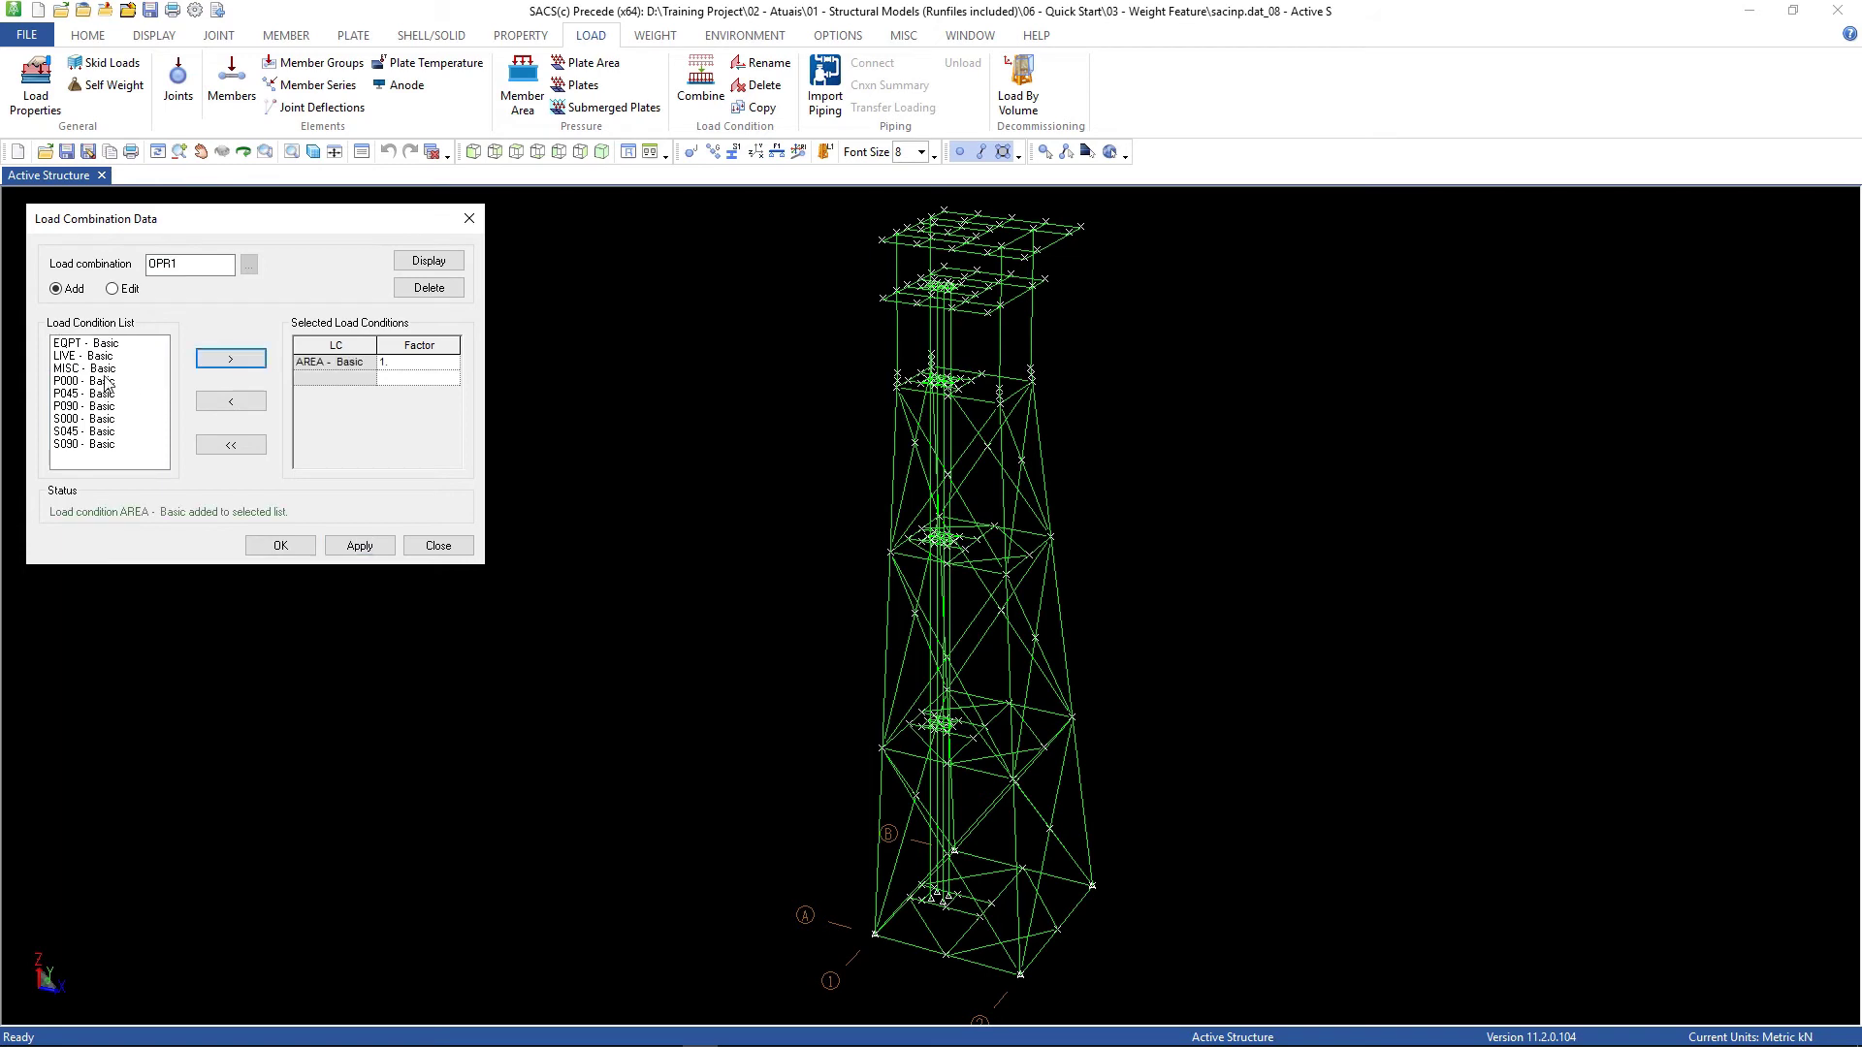
left_click(108, 358)
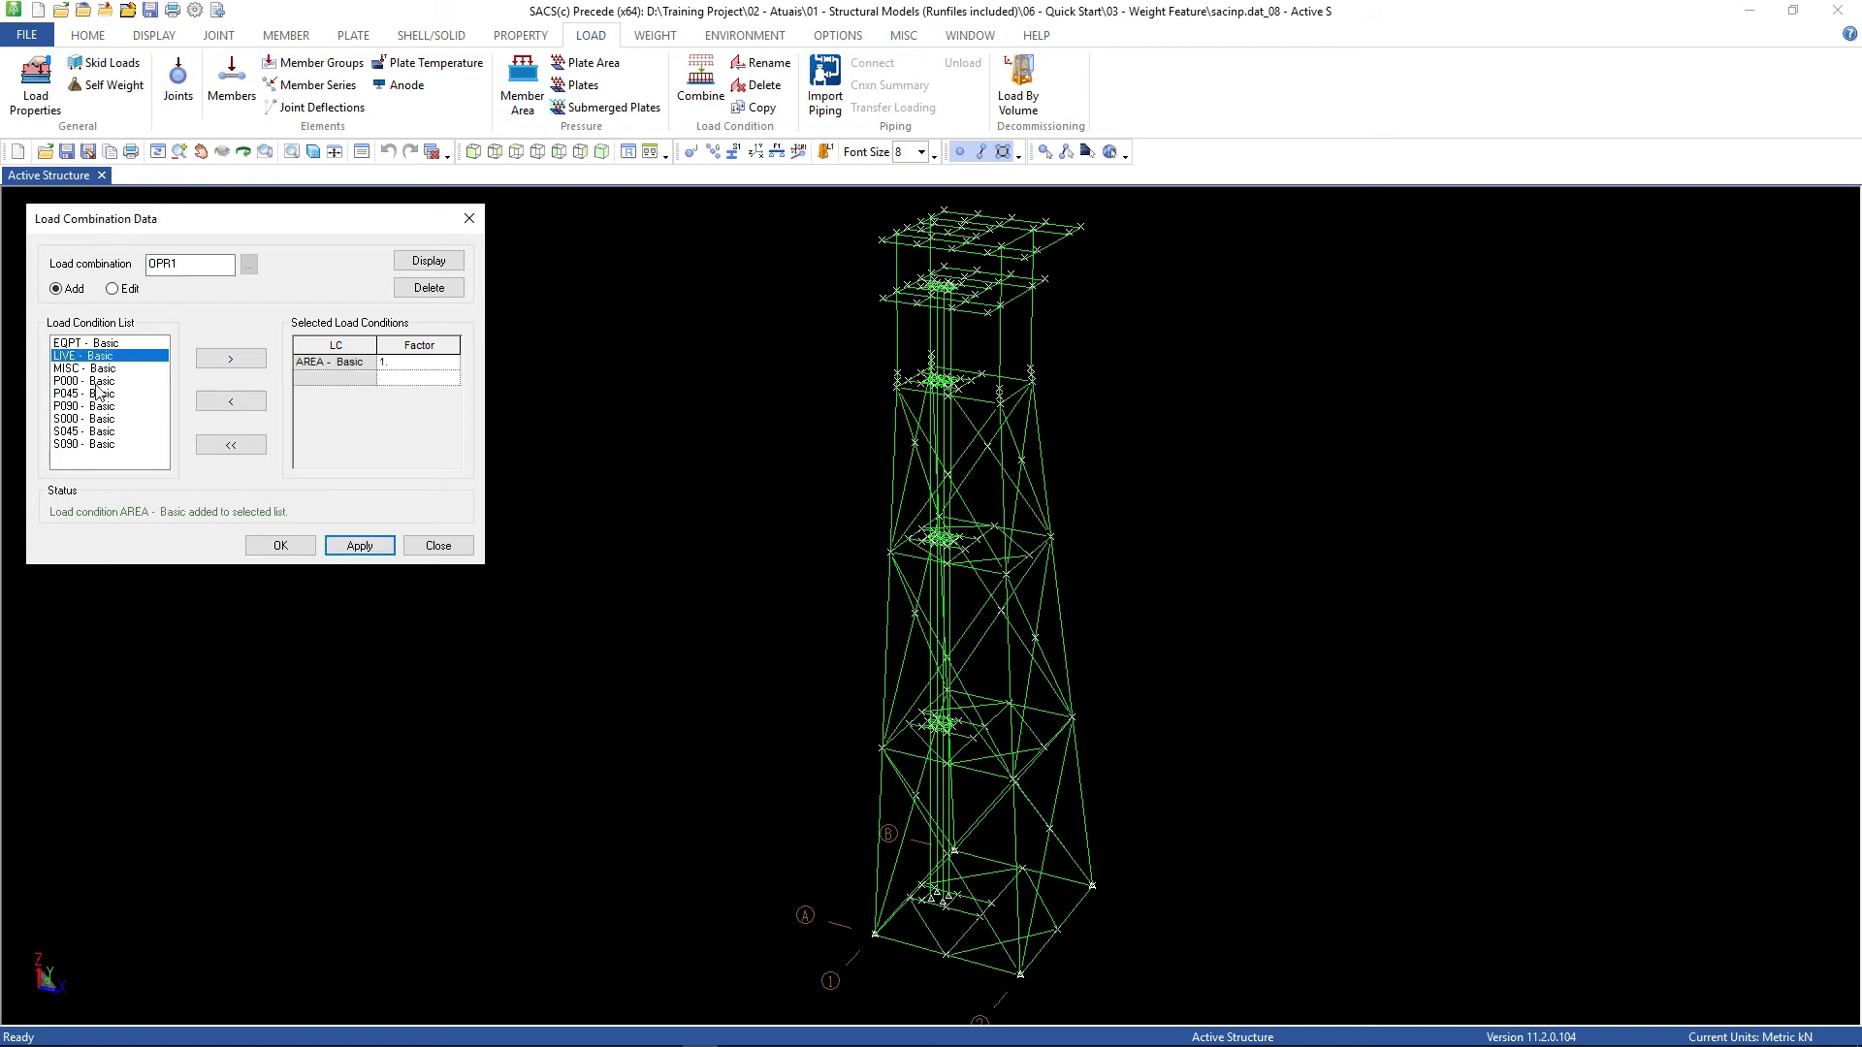
left_click(226, 365)
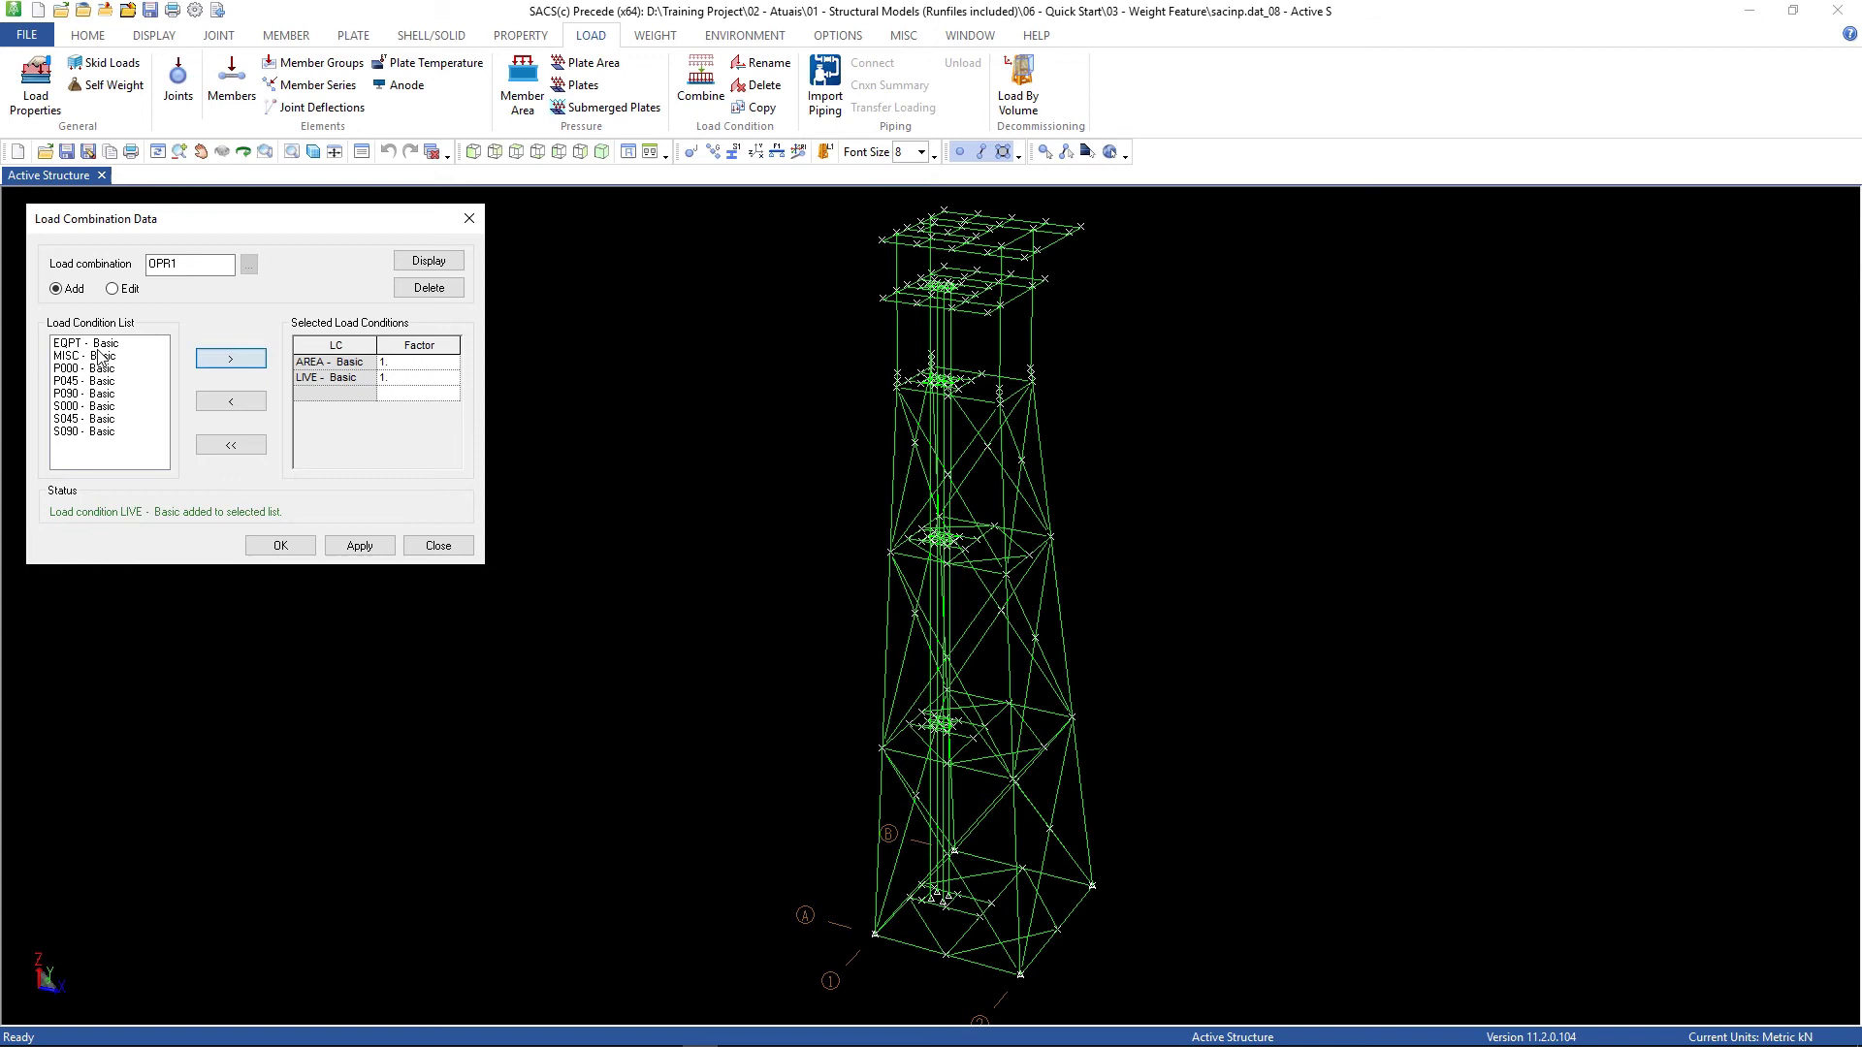
left_click(224, 362)
left_click(96, 348)
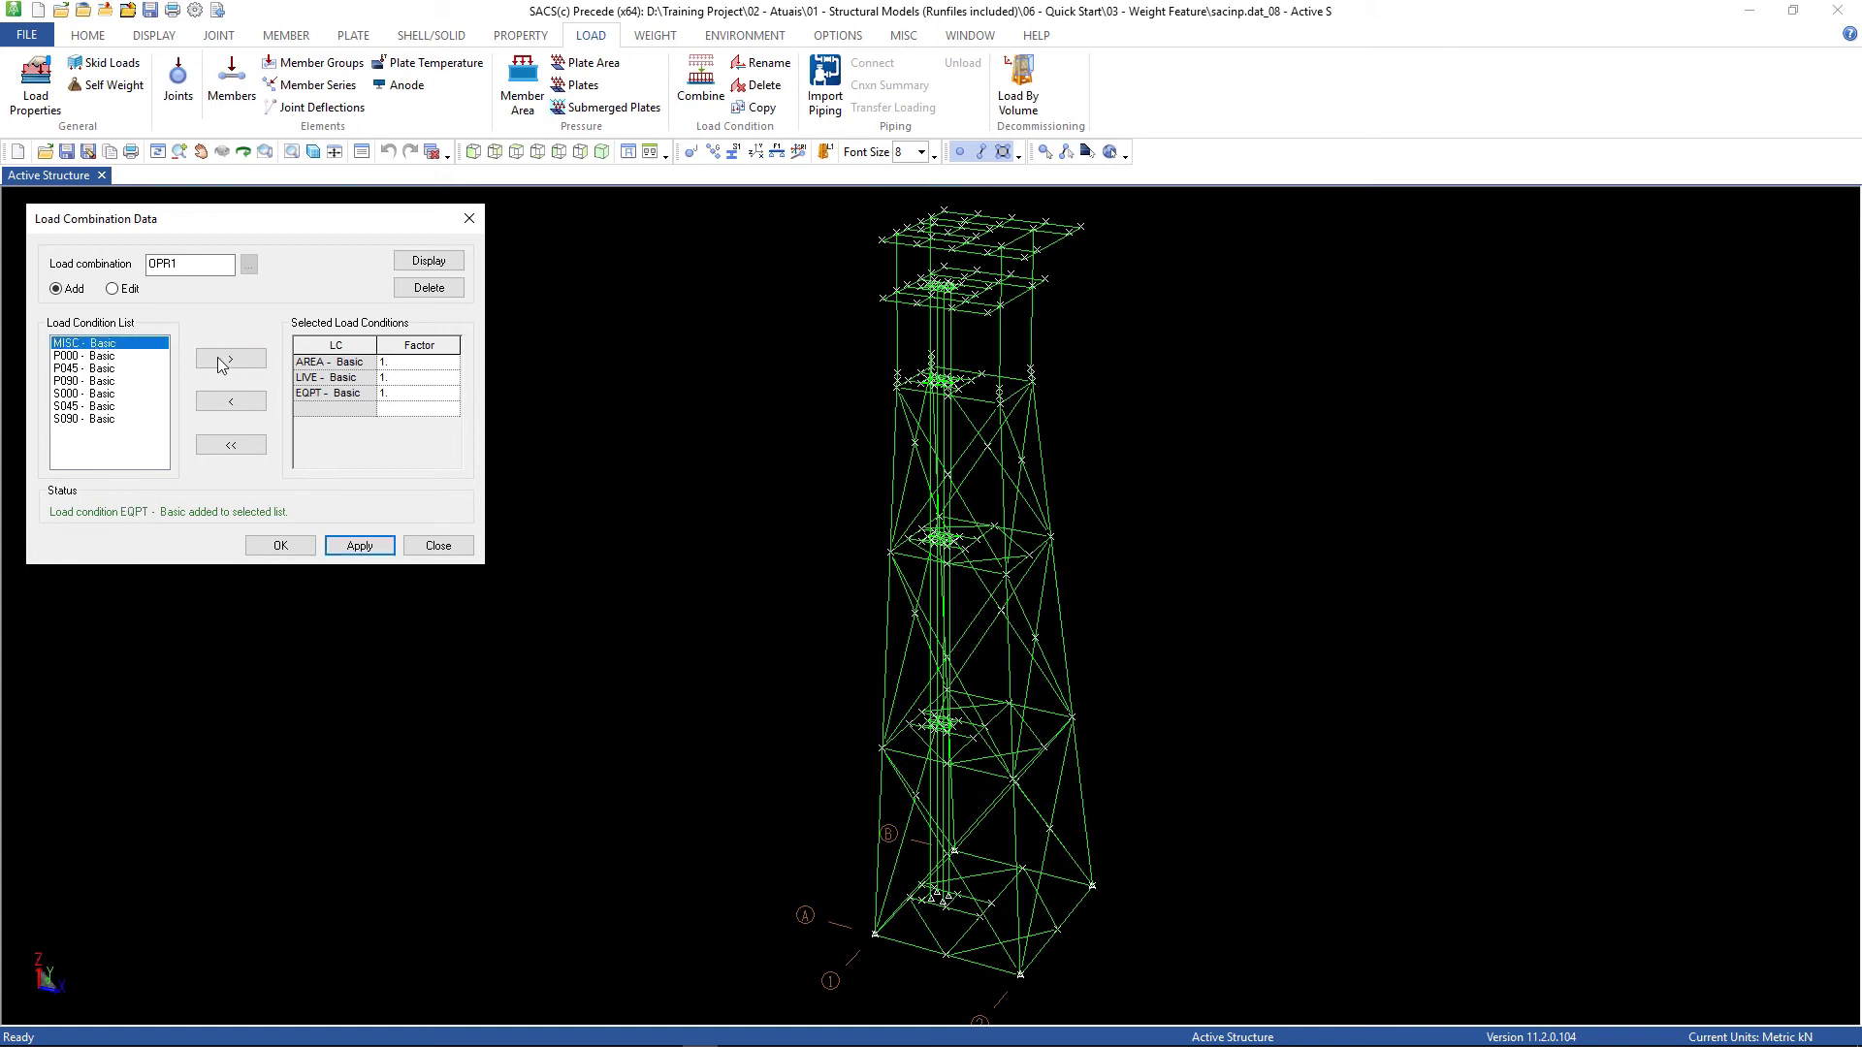
left_click(223, 365)
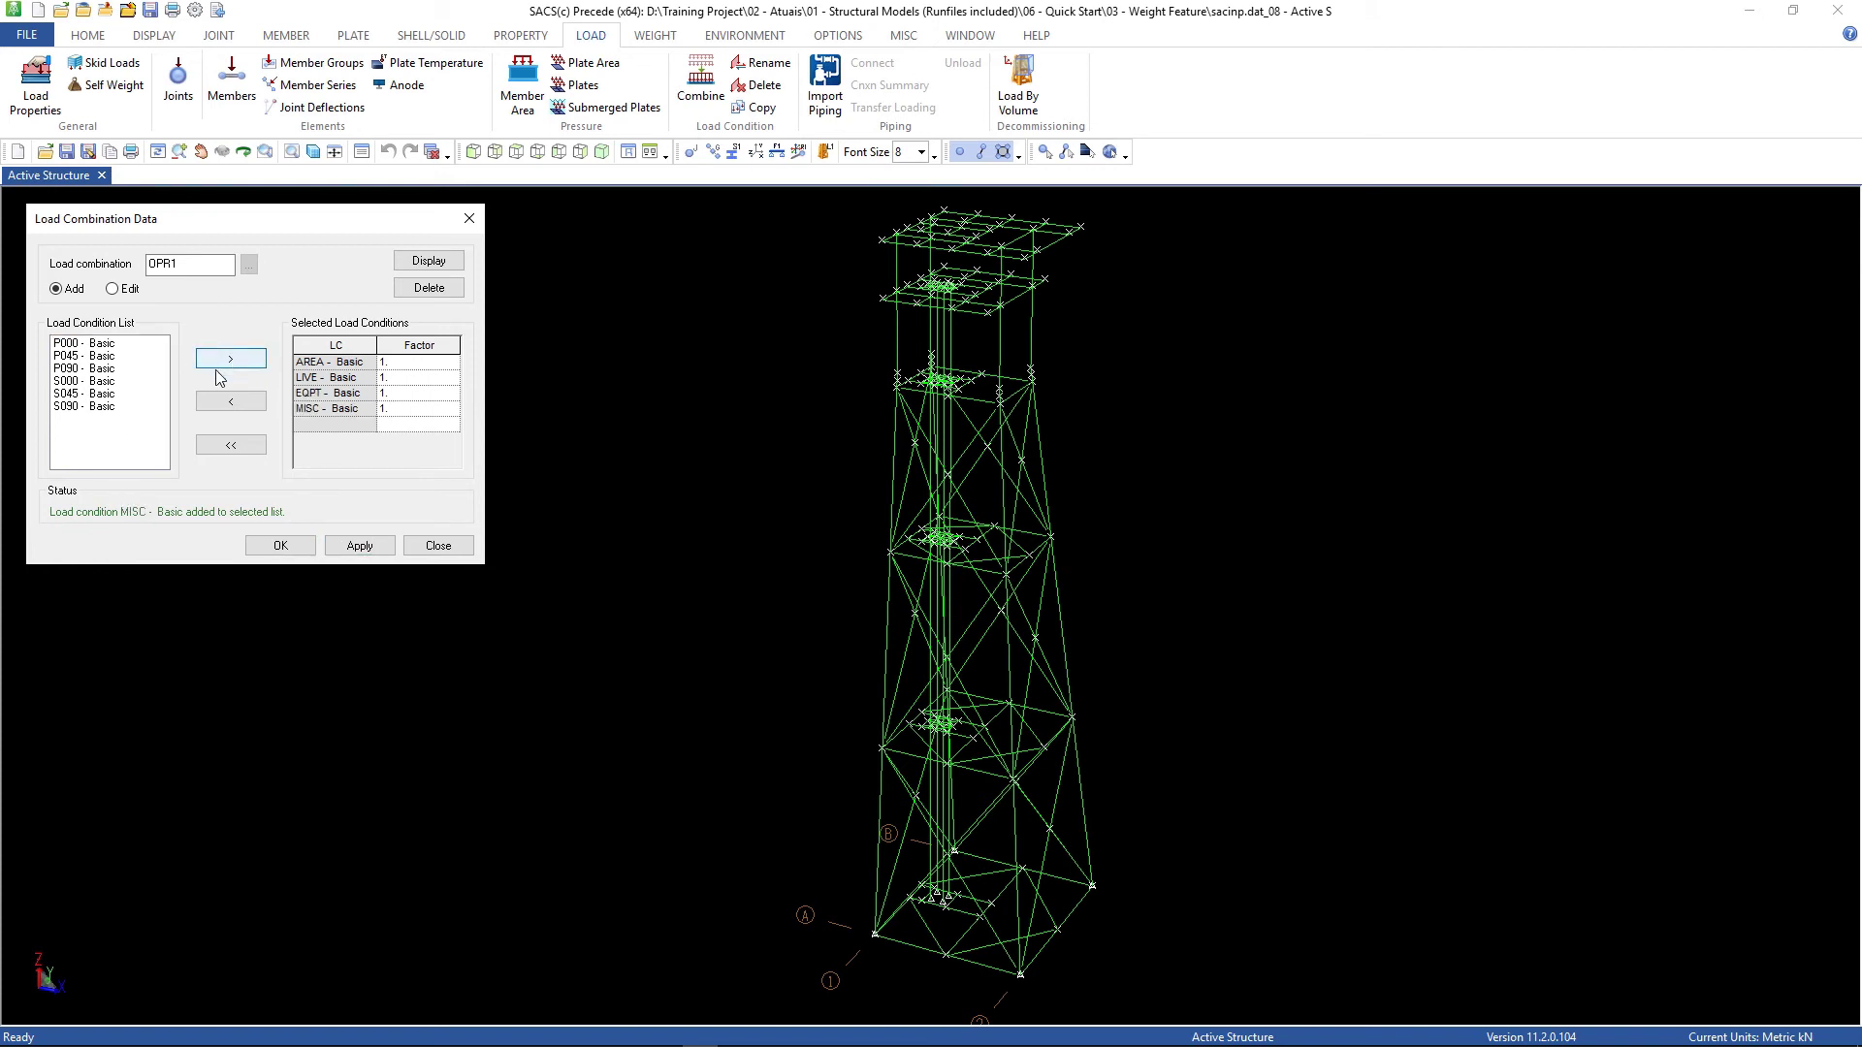
left_click(98, 345)
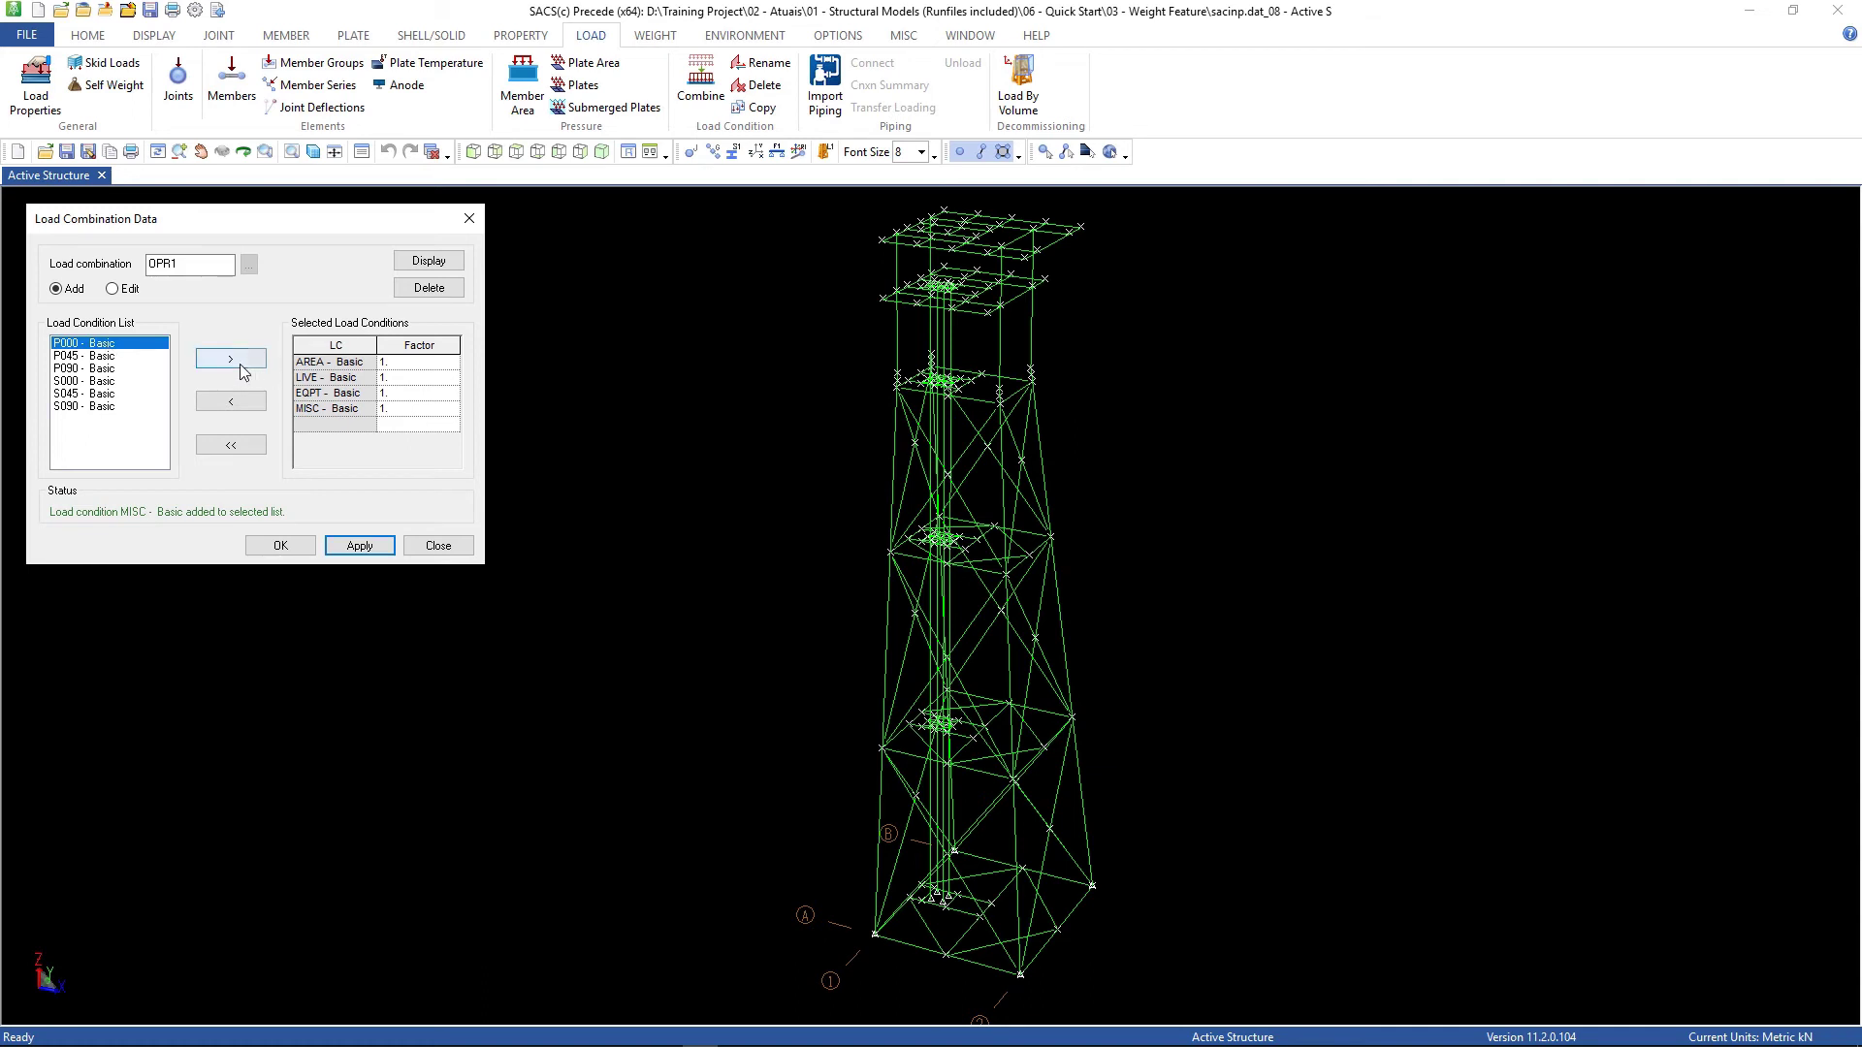
left_click(232, 359)
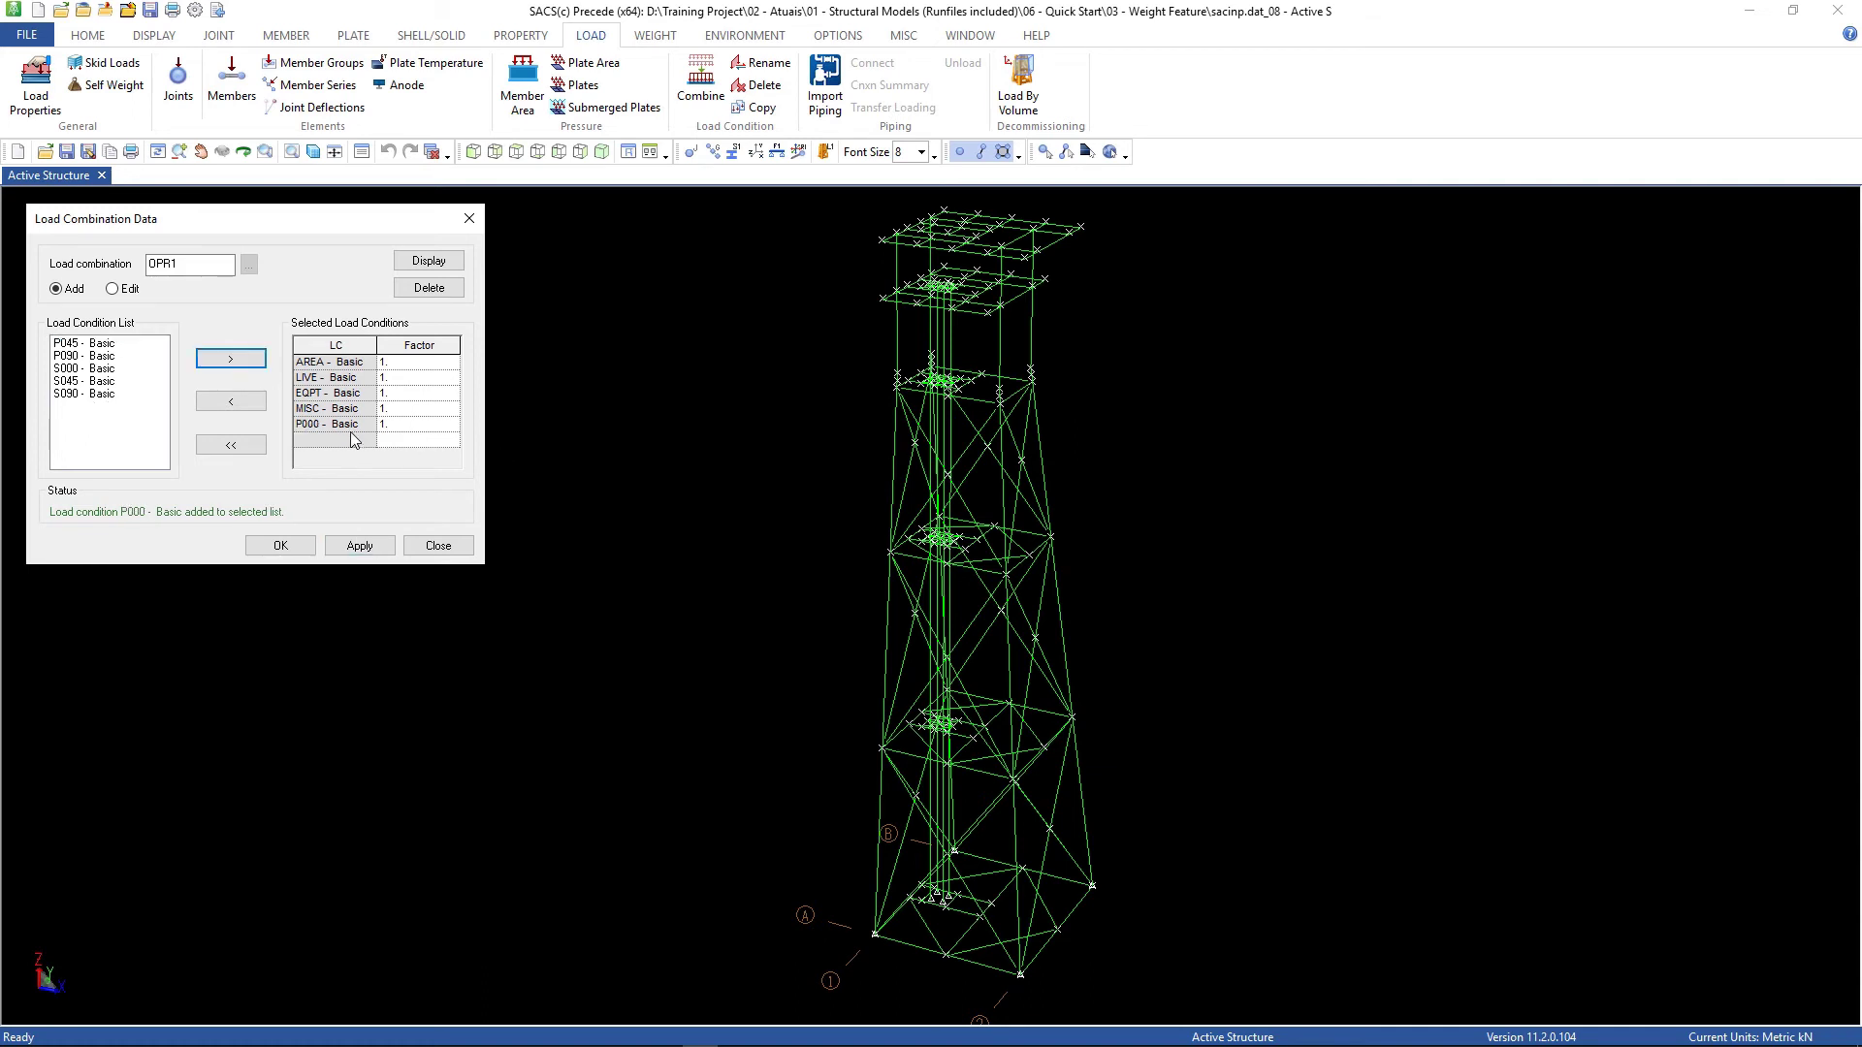
left_click(395, 424)
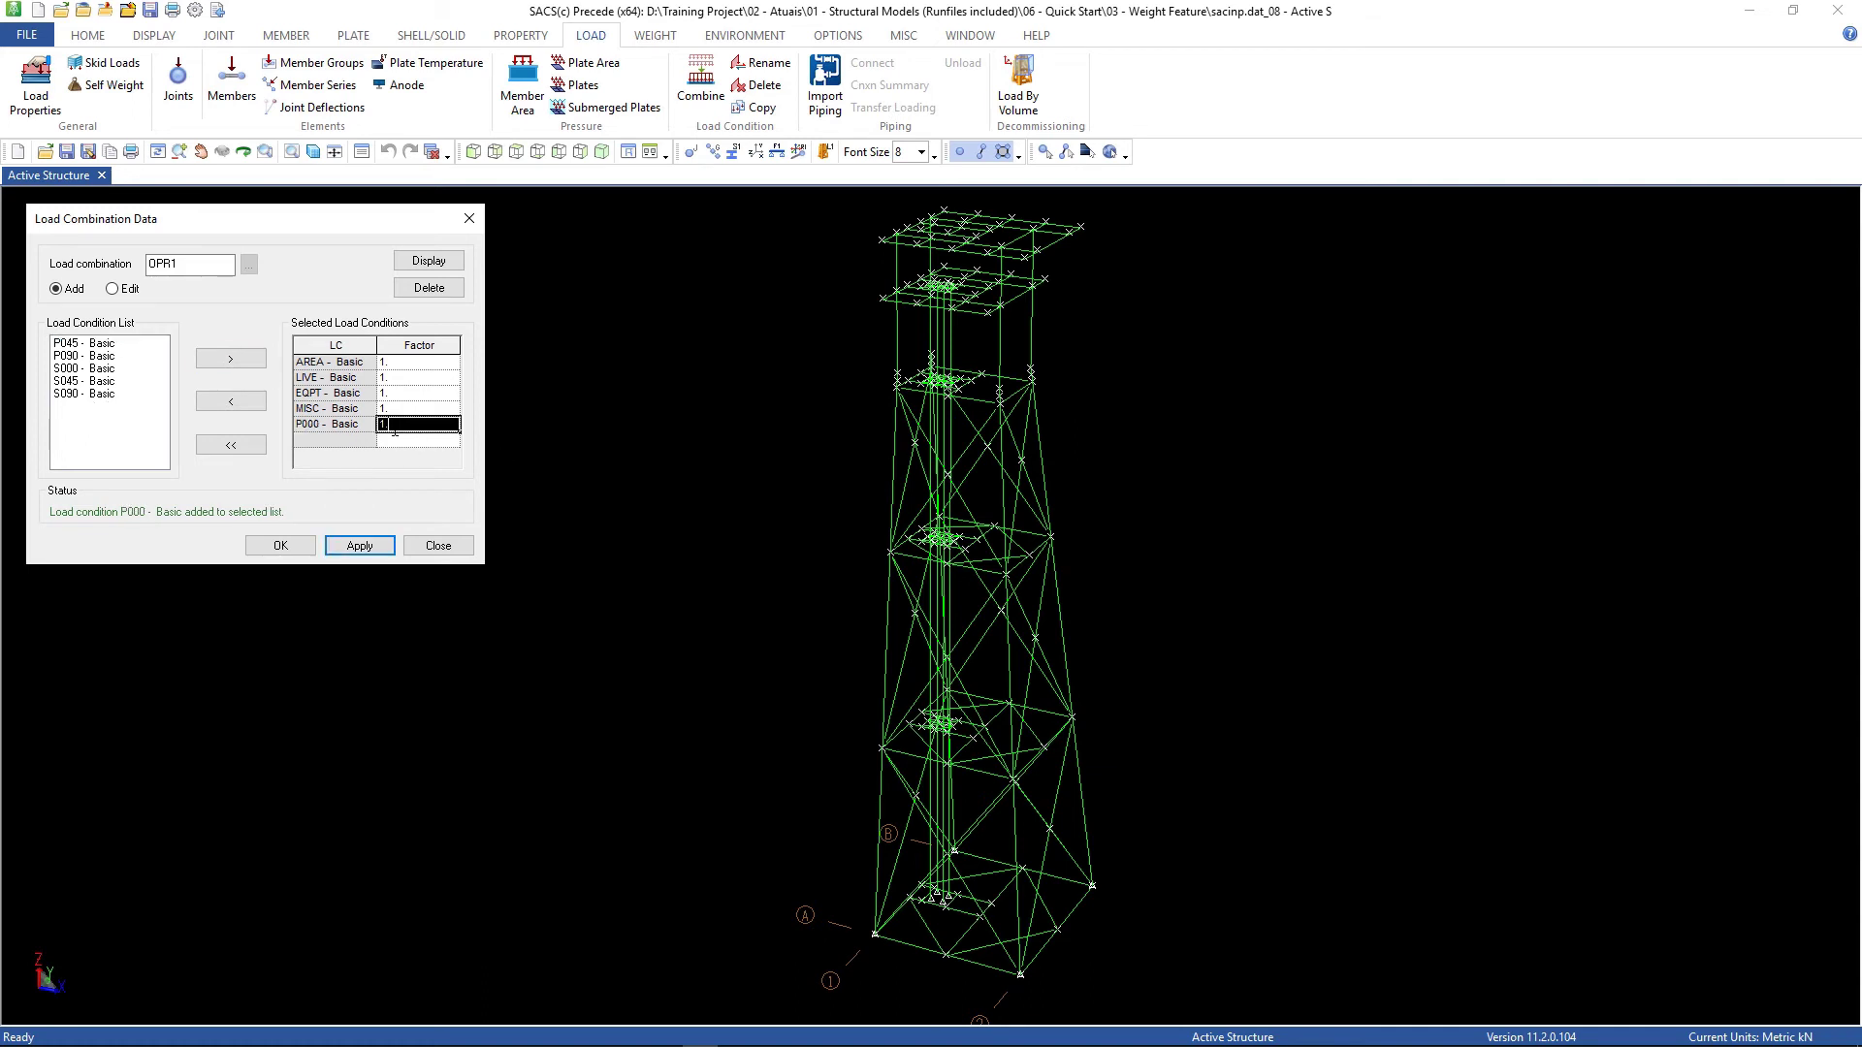
type("1.1")
left_click(360, 546)
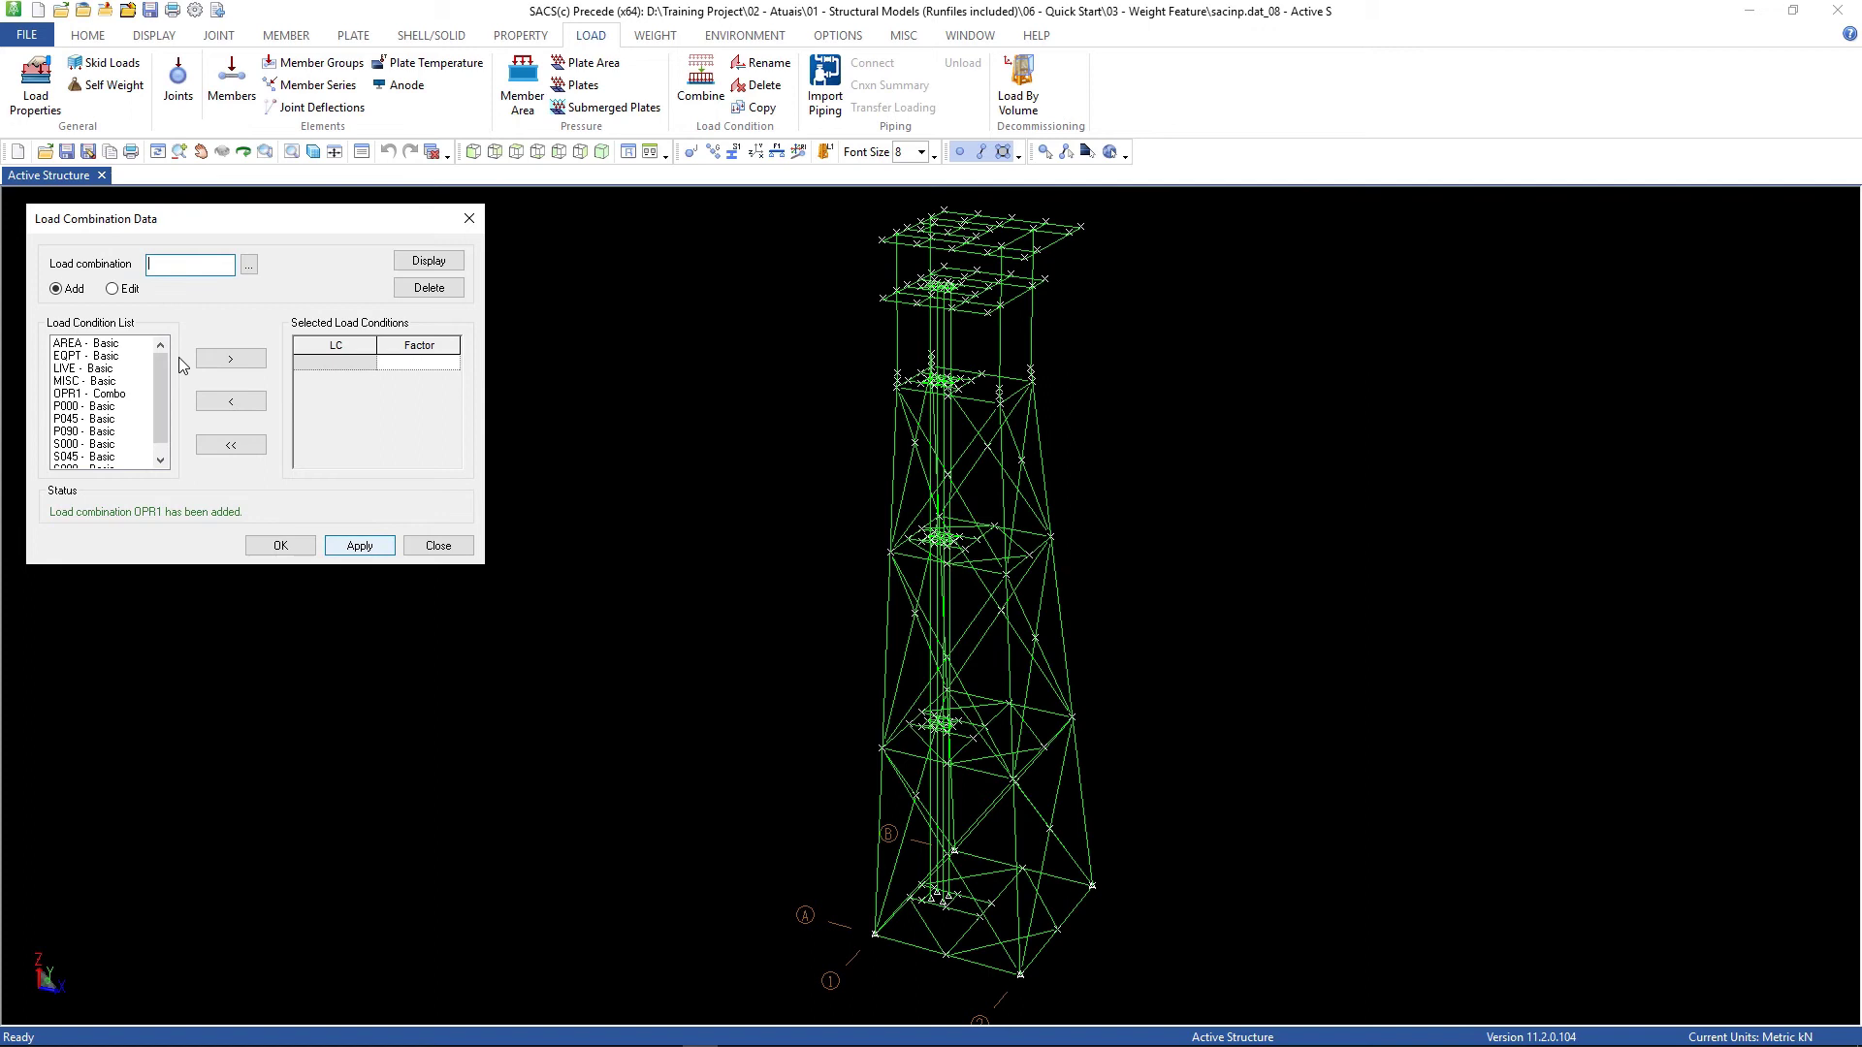
Step: Define the remaining OPR and STM combinations through STM3 the same way
left_click(198, 262)
type("OP")
left_click(118, 343)
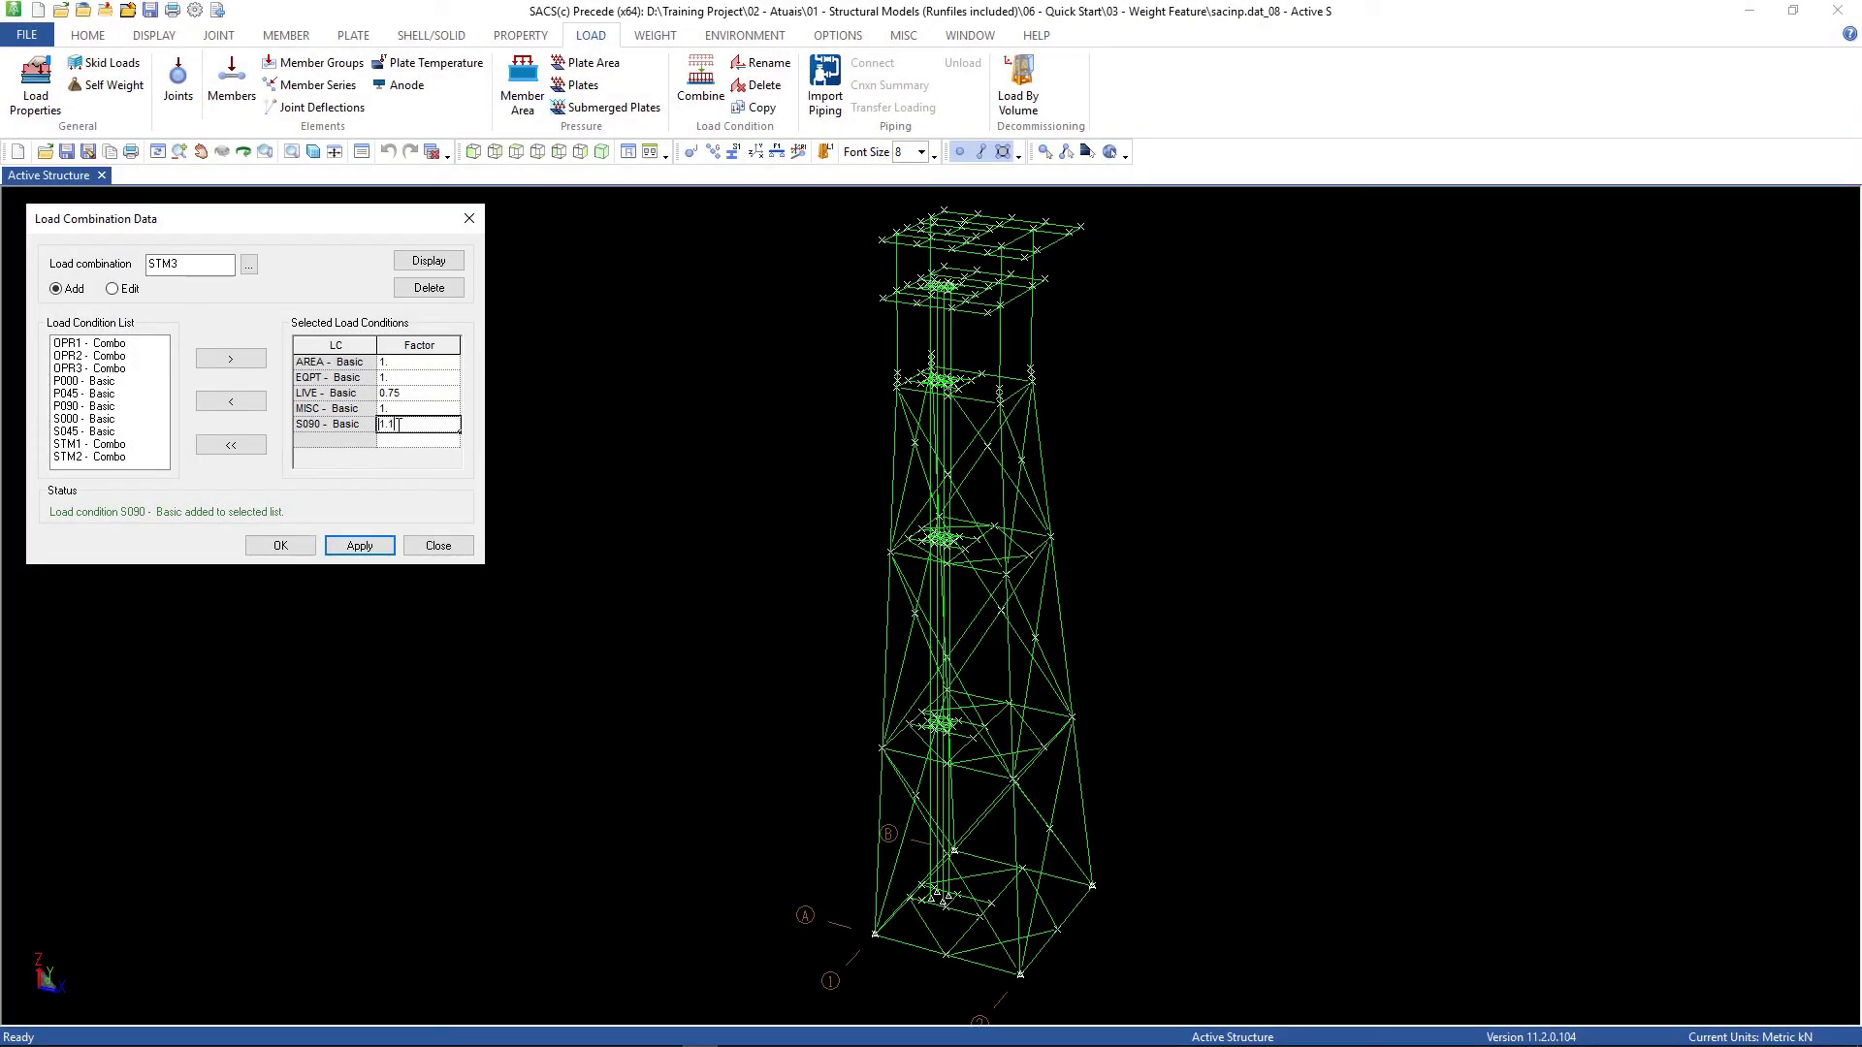
left_click(372, 549)
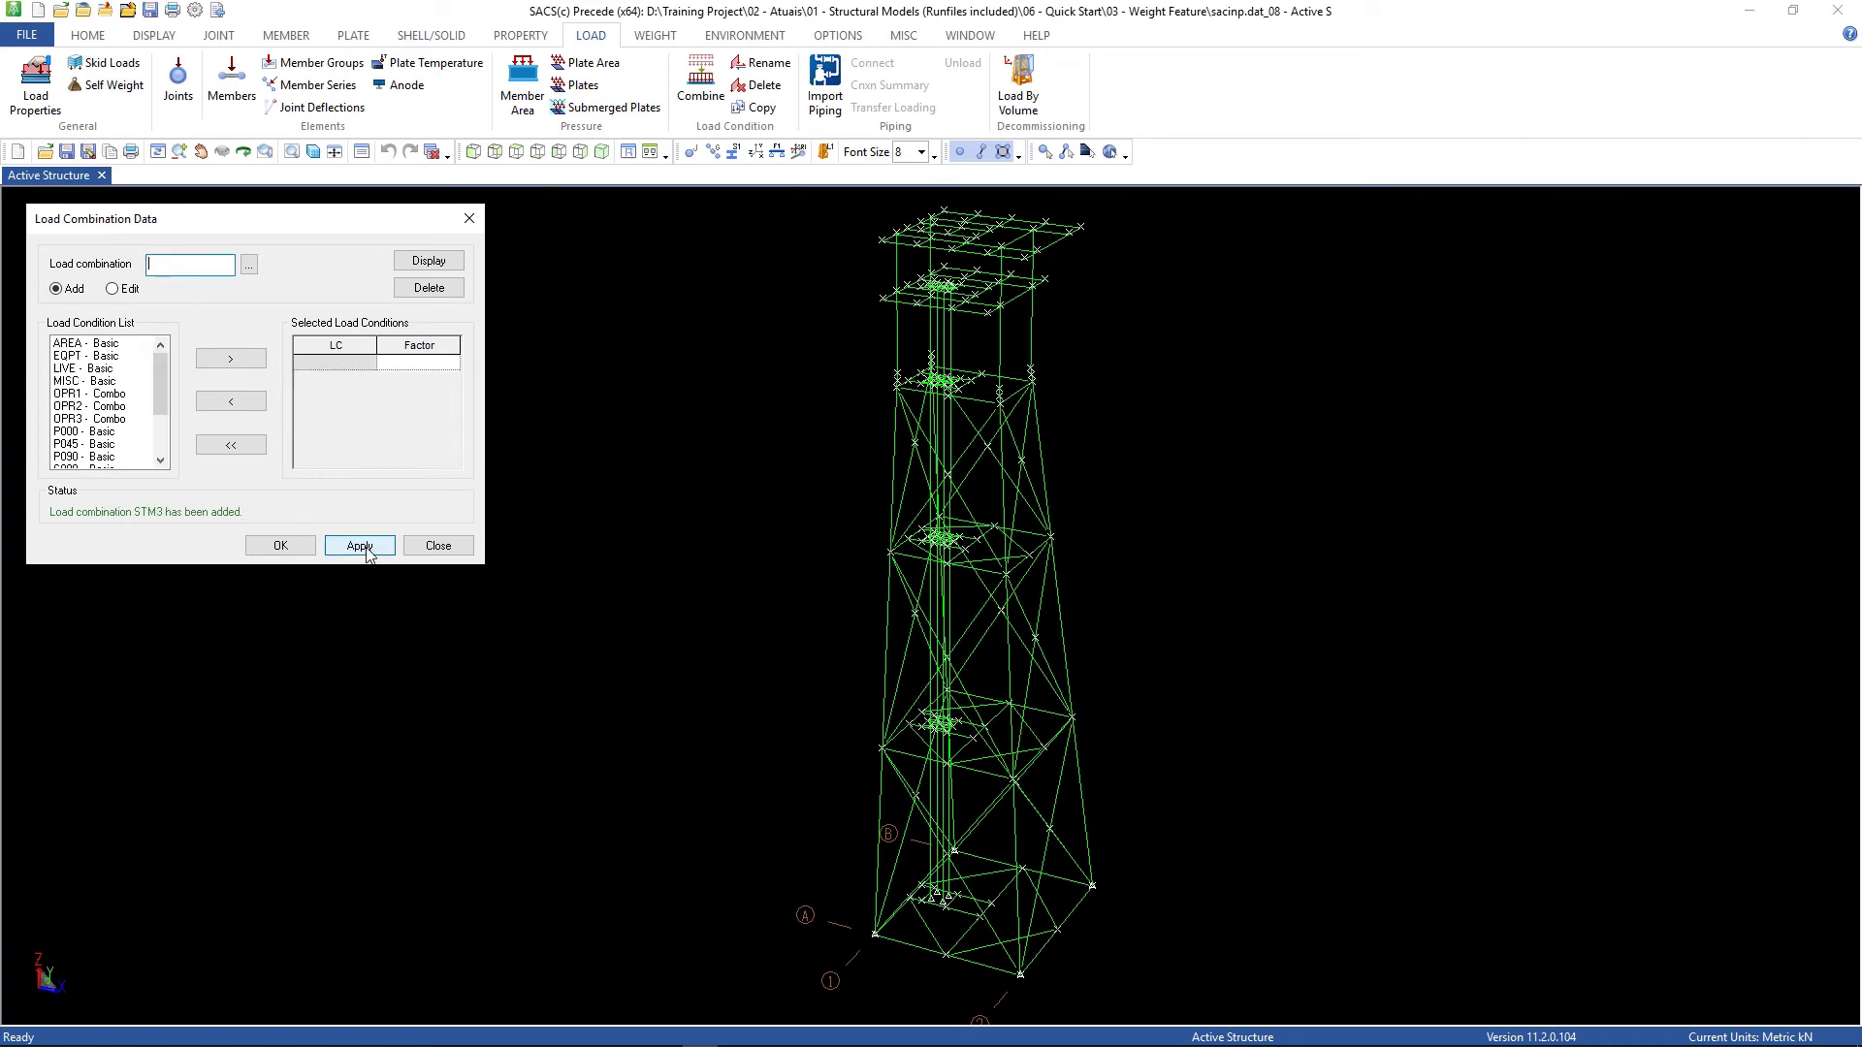
Step: Check load properties and browse the existing combinations up to STM3, then close the combination editor
left_click(441, 549)
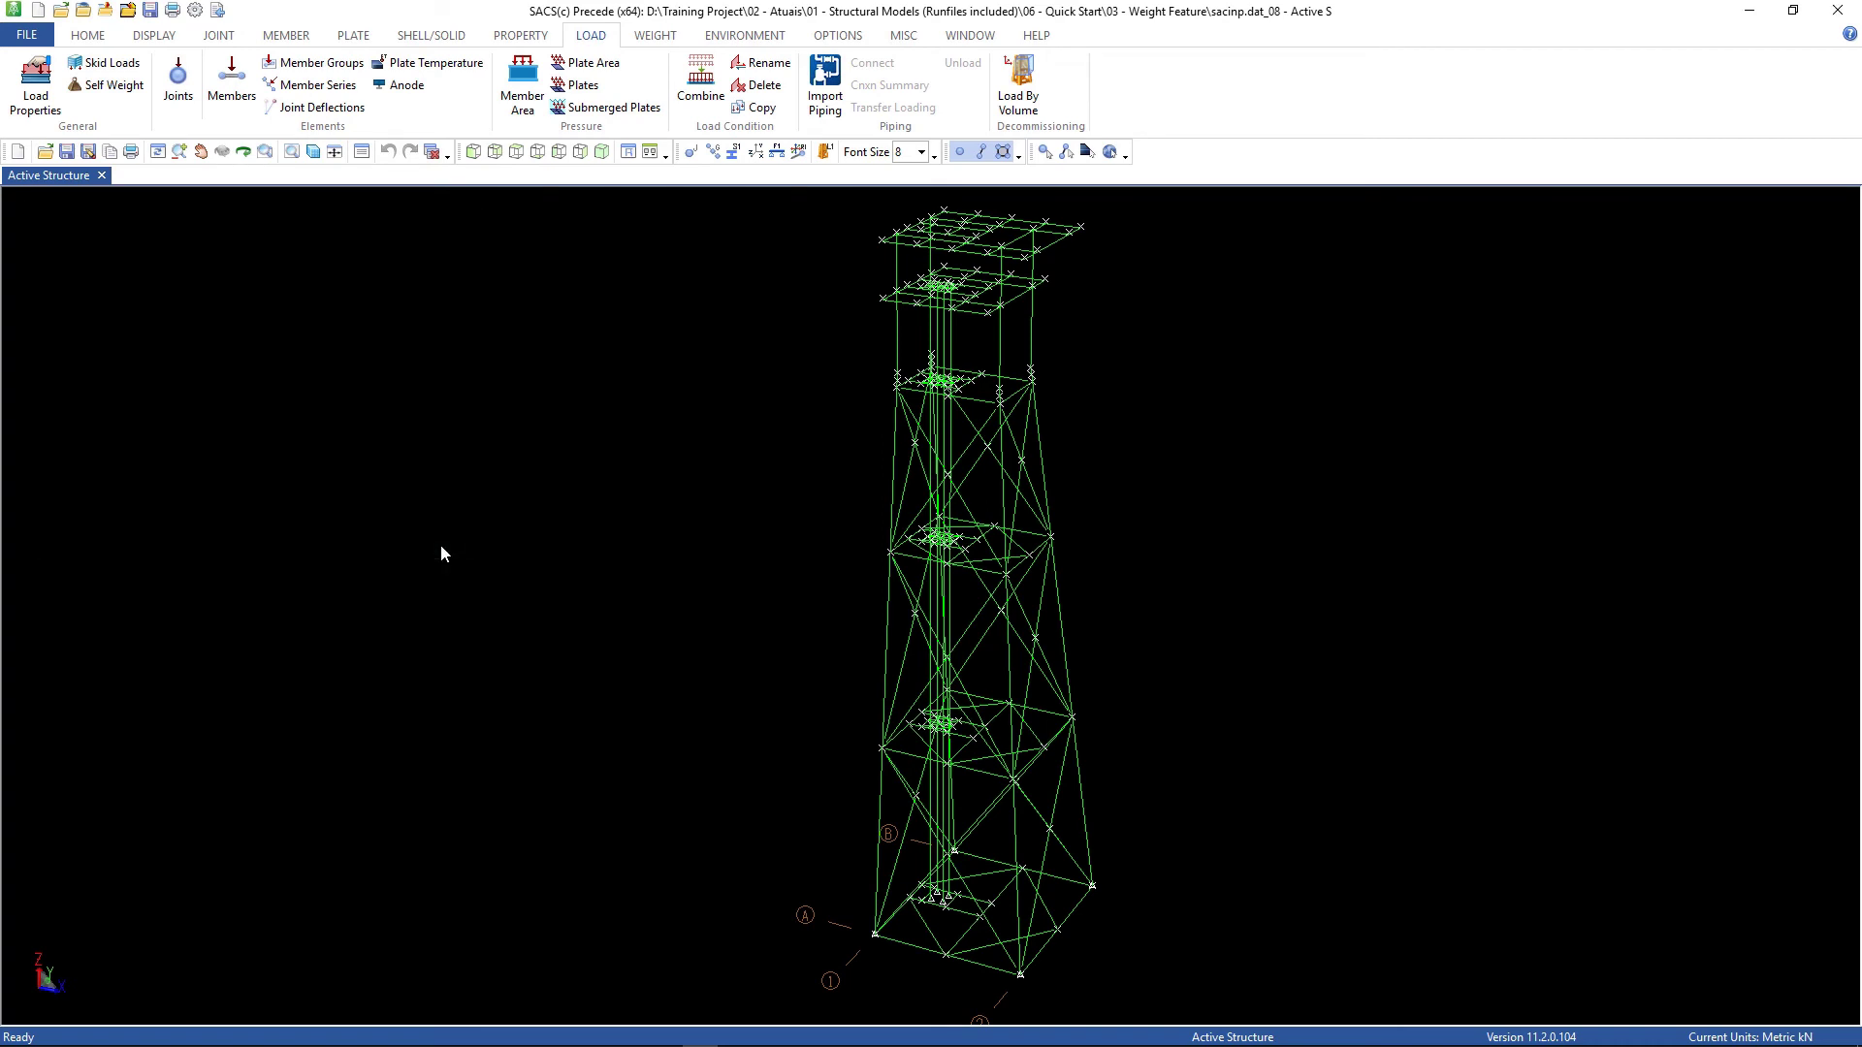
left_click(35, 85)
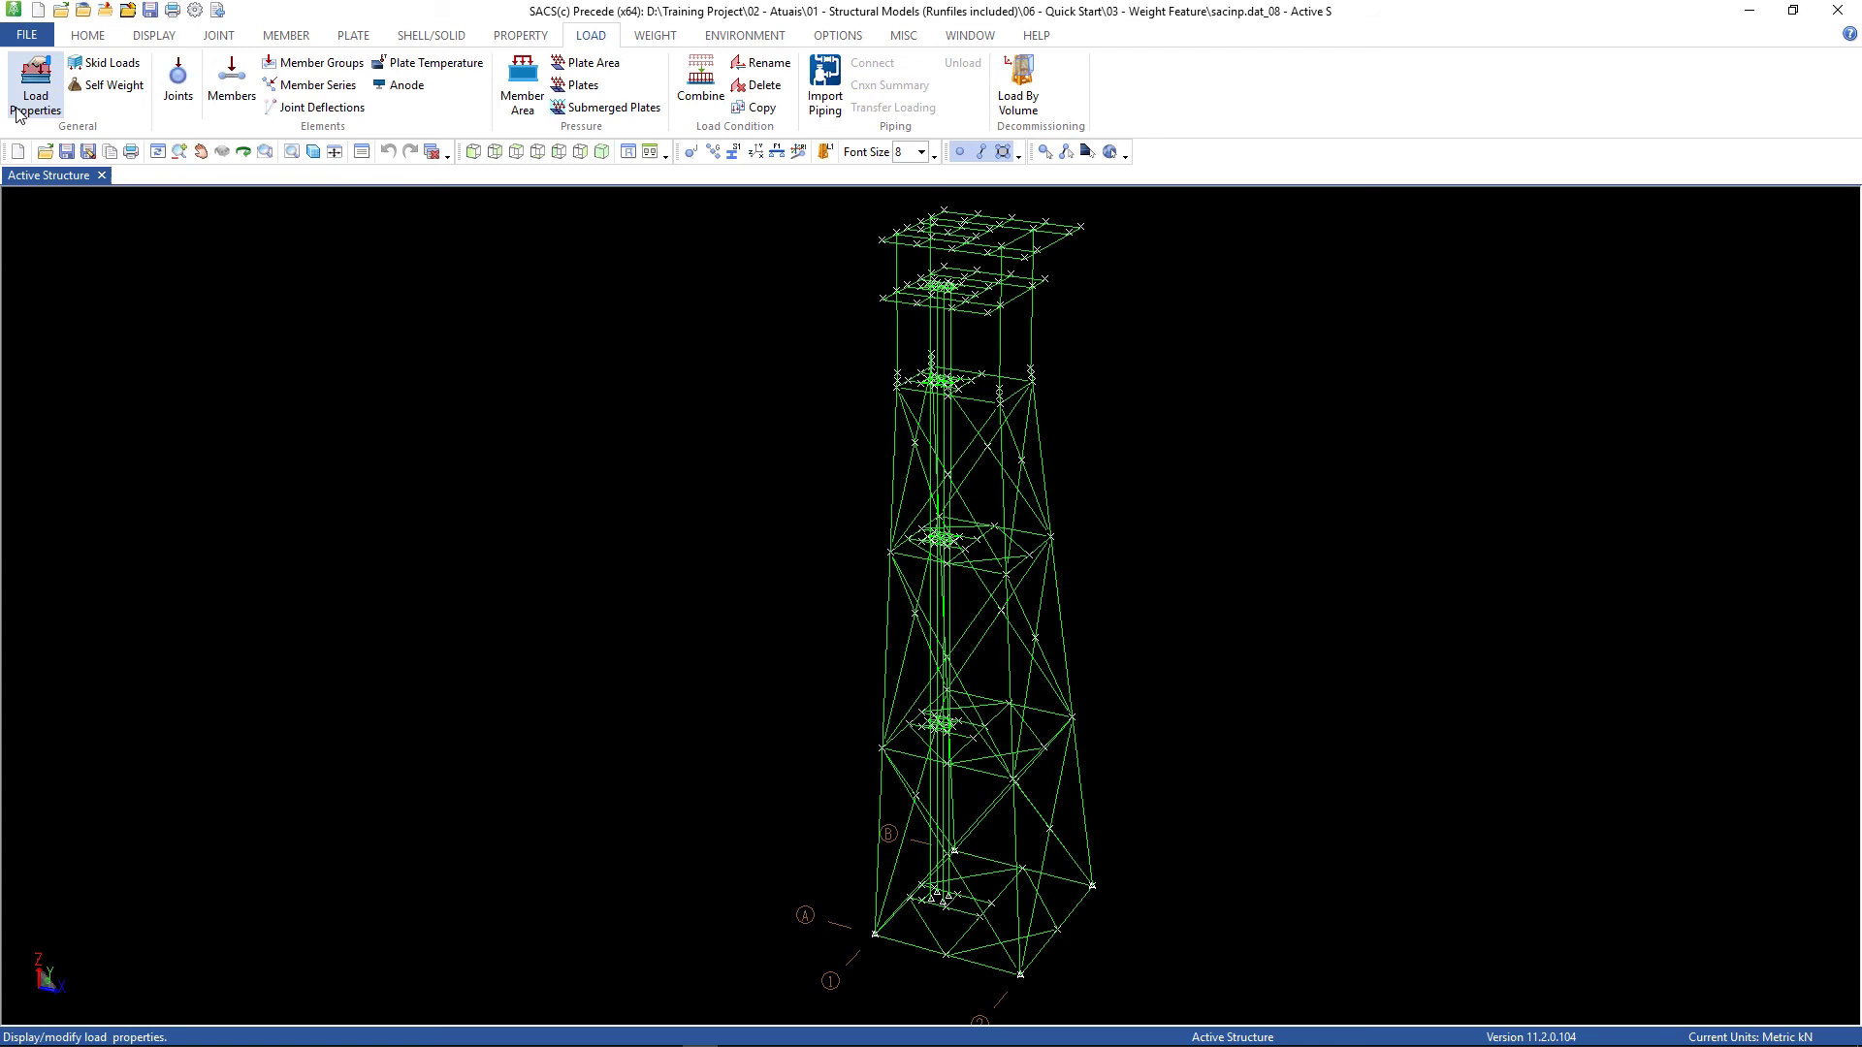
left_click(458, 338)
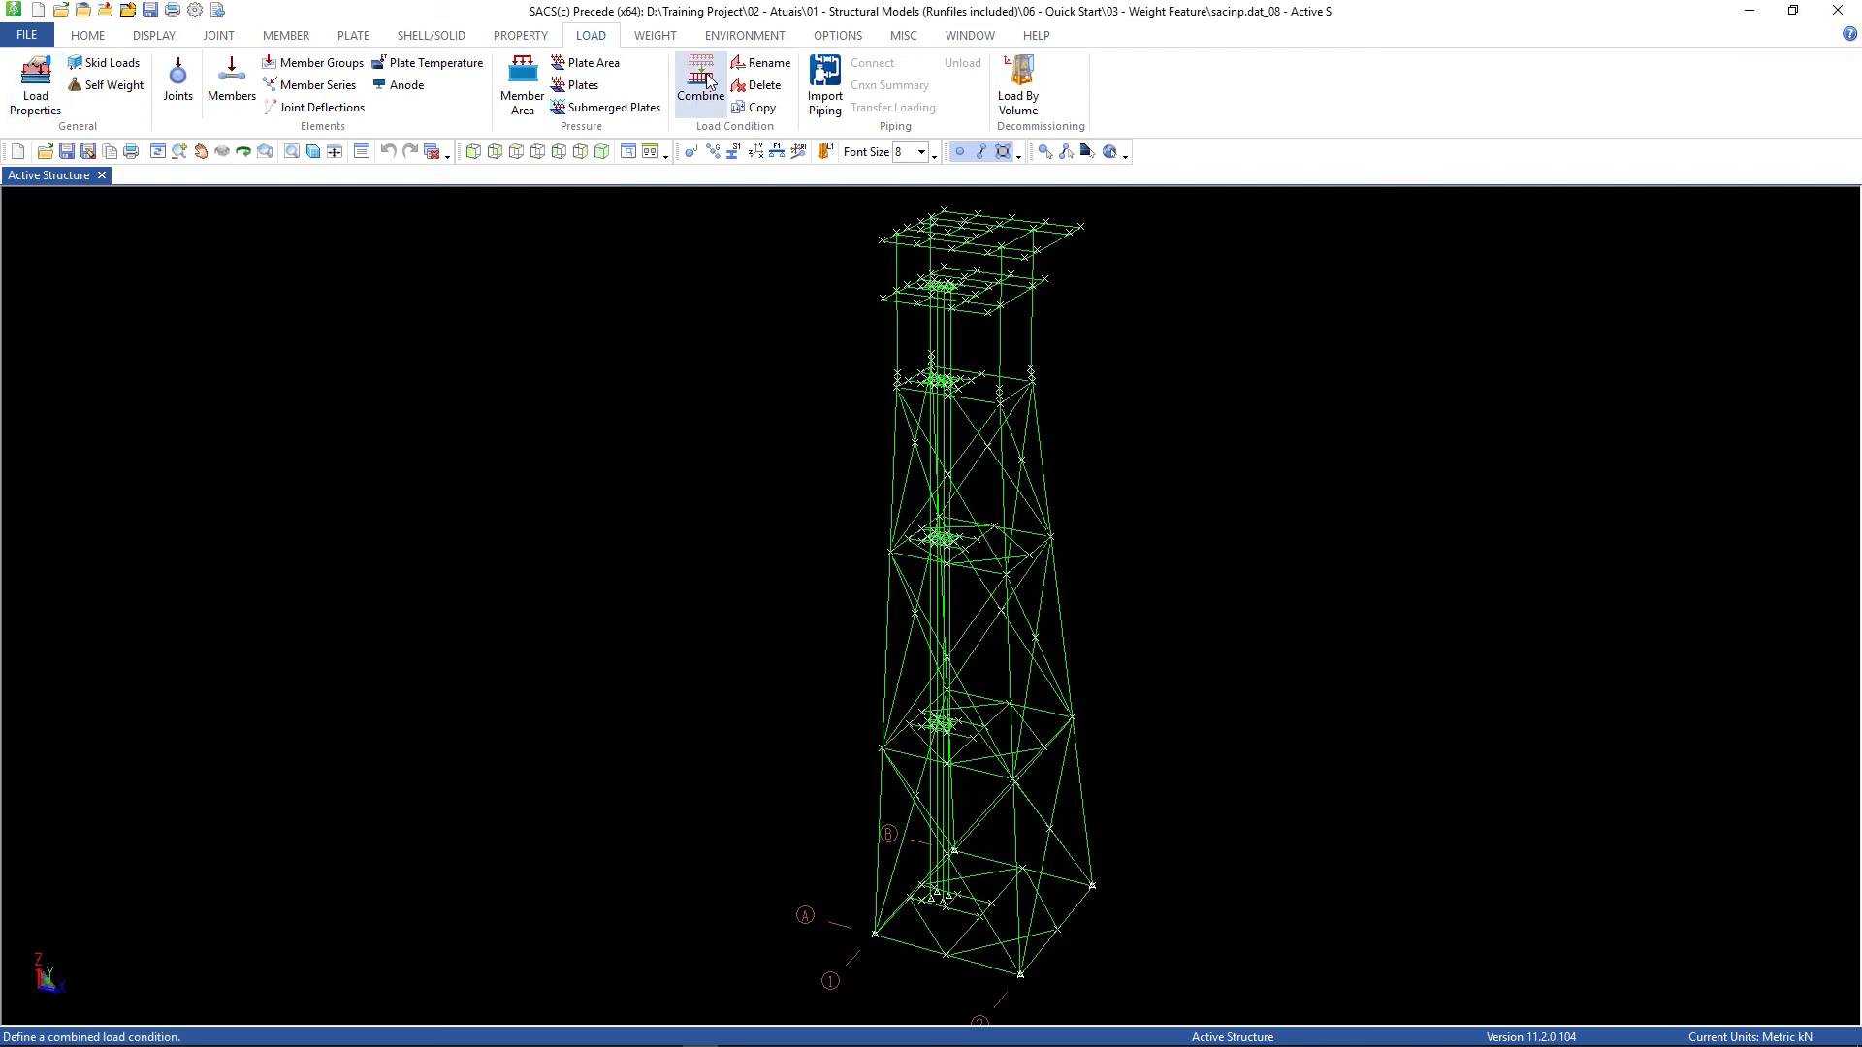
left_click(700, 83)
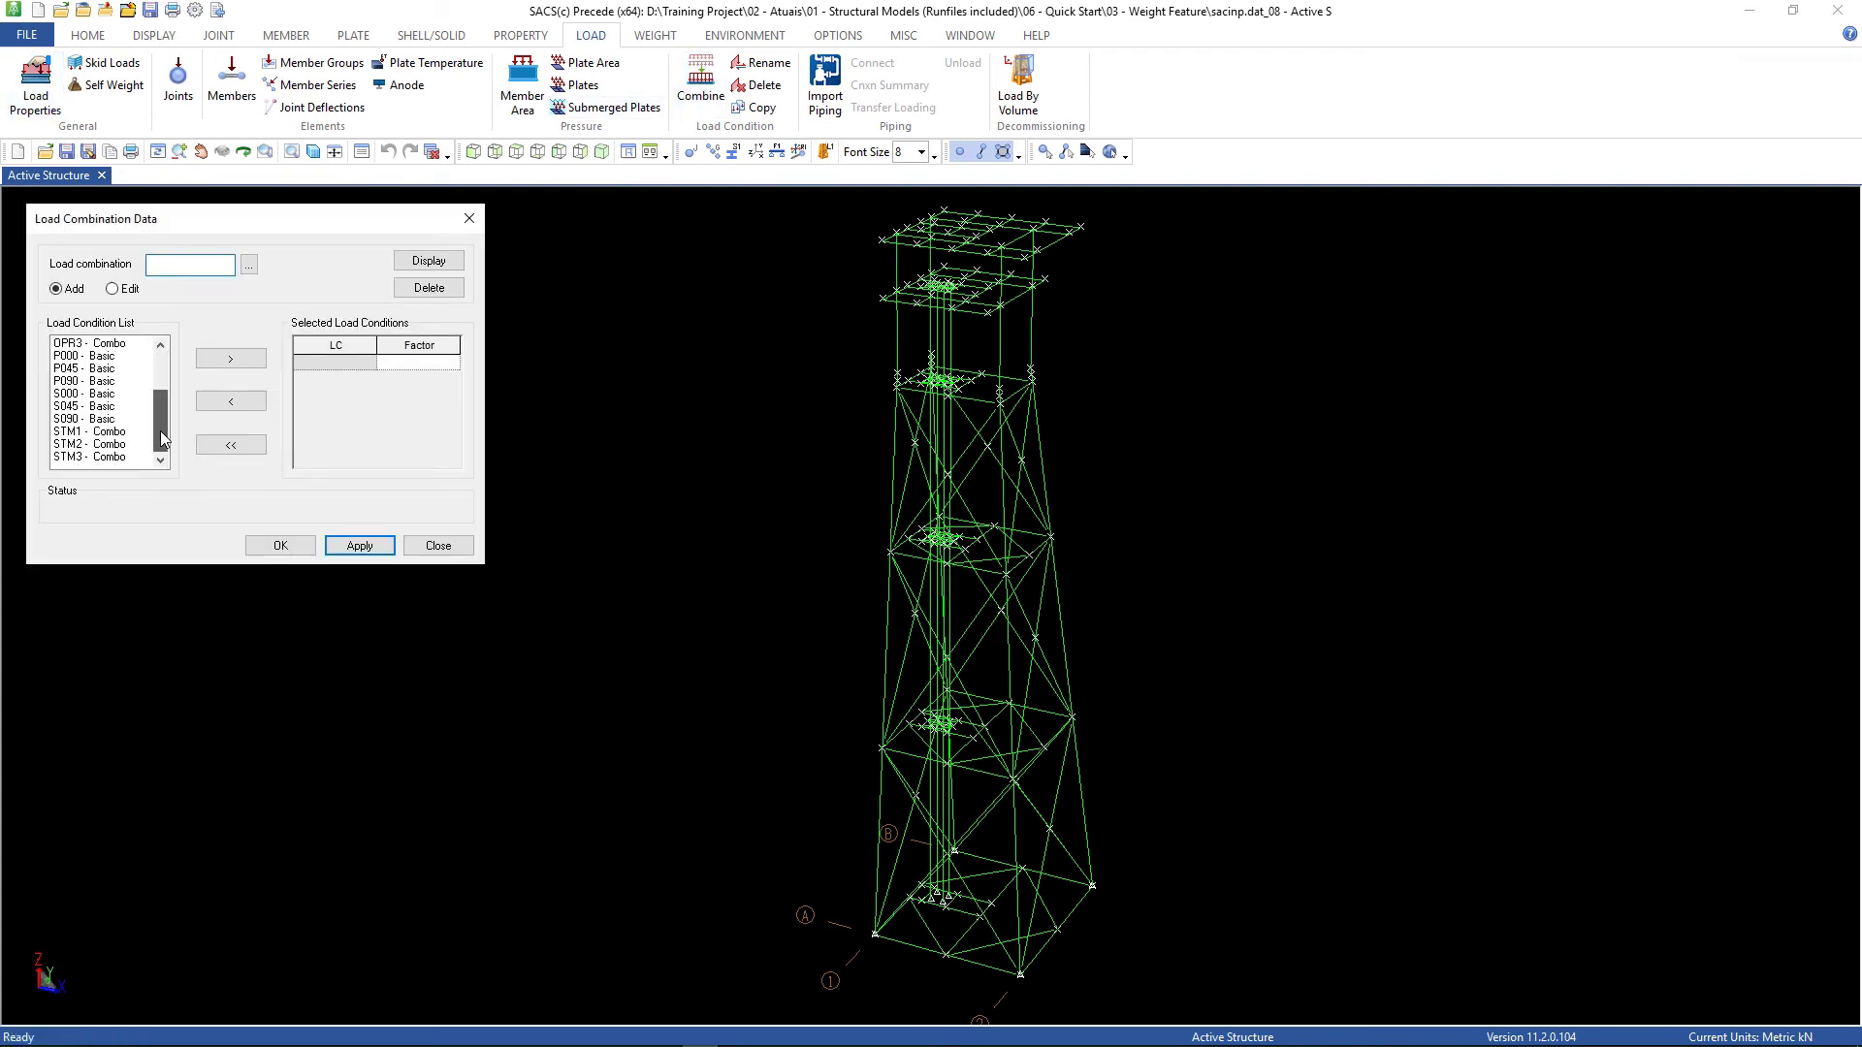
left_click(160, 431)
left_click(248, 265)
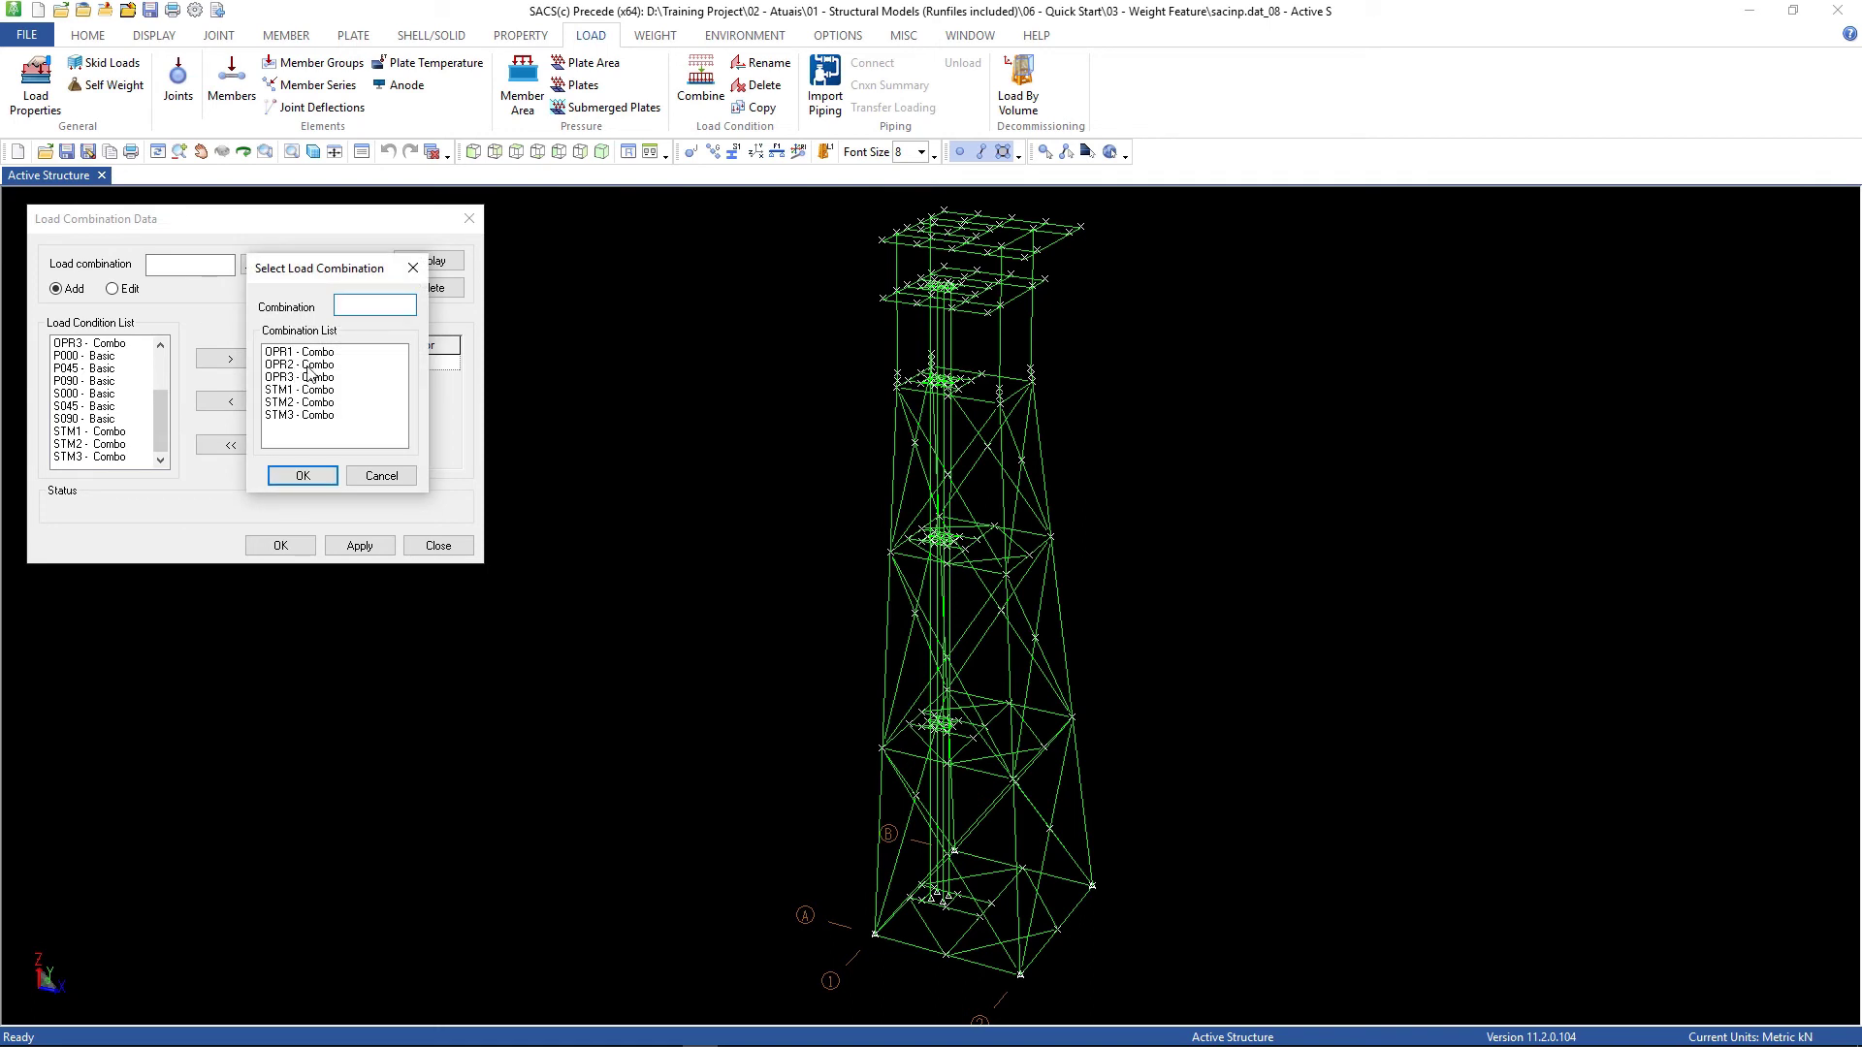
left_click(299, 415)
left_click(381, 476)
left_click(417, 551)
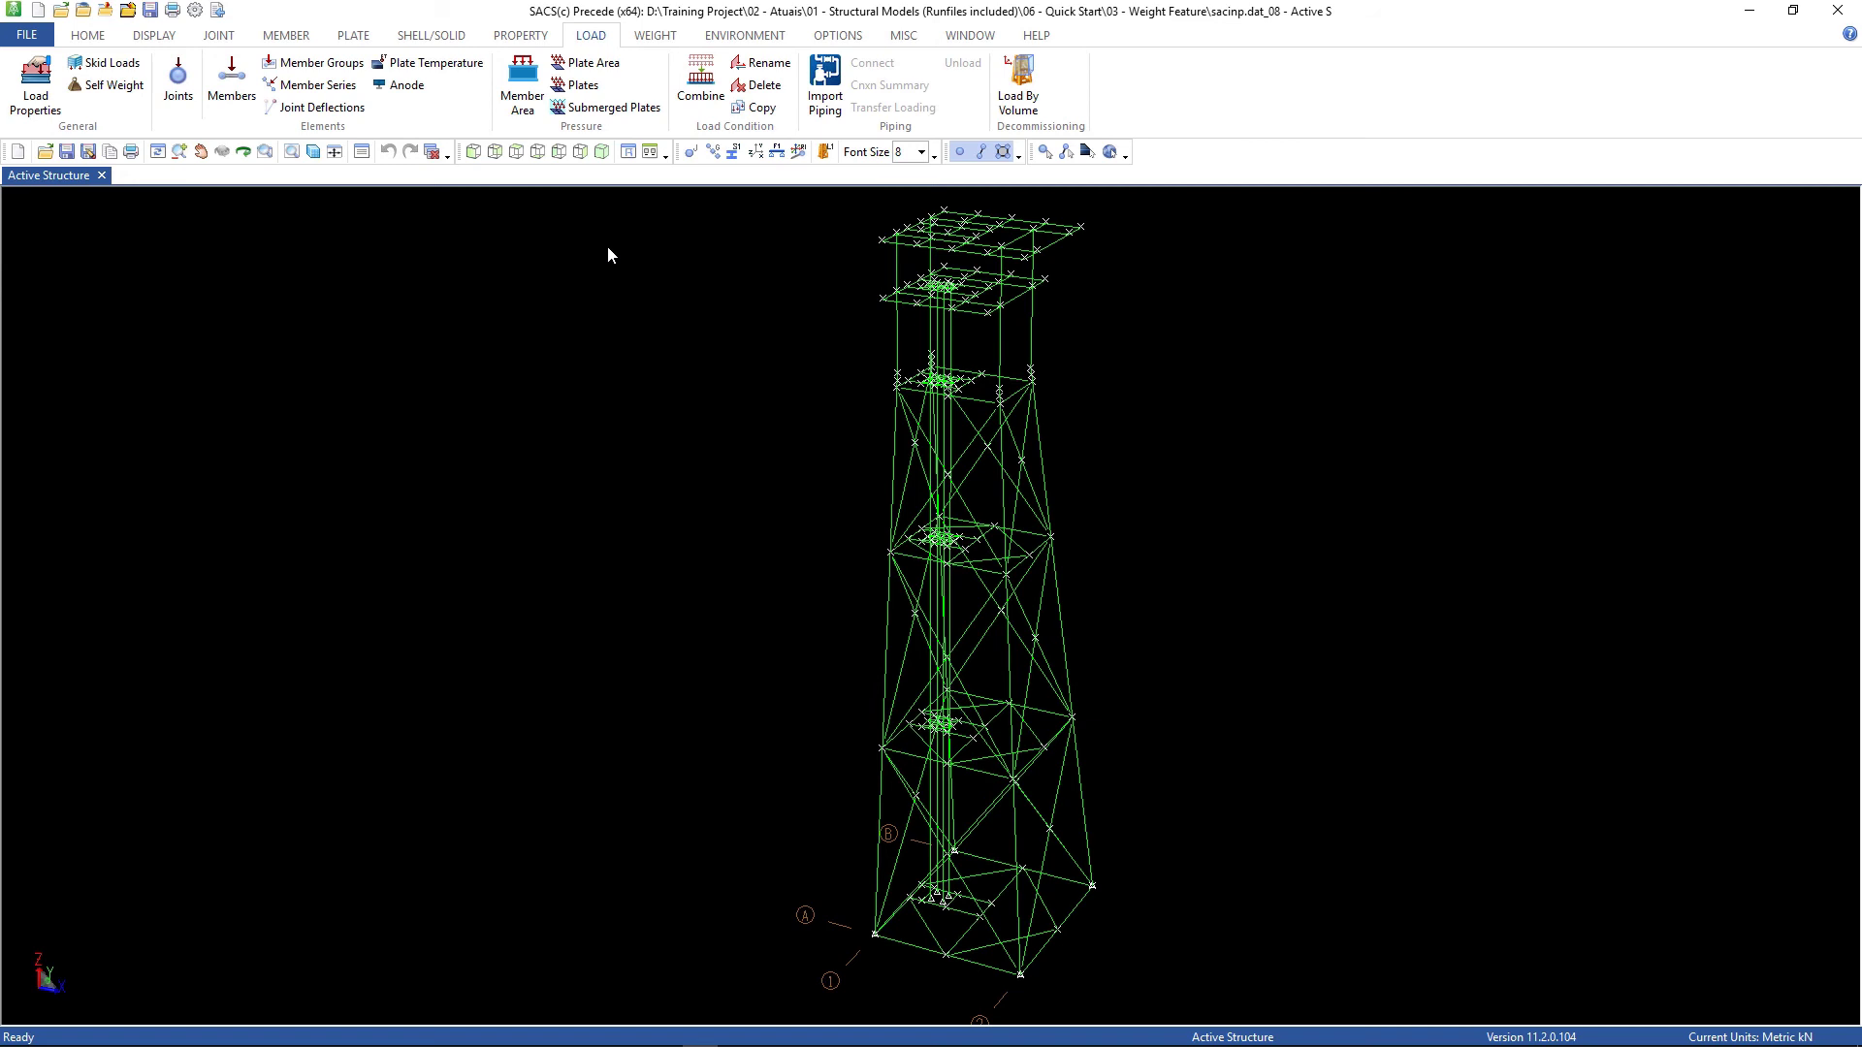
Step: Select OPR1–OPR3 and STM1–STM3 as the analysis load conditions and apply
left_click(838, 36)
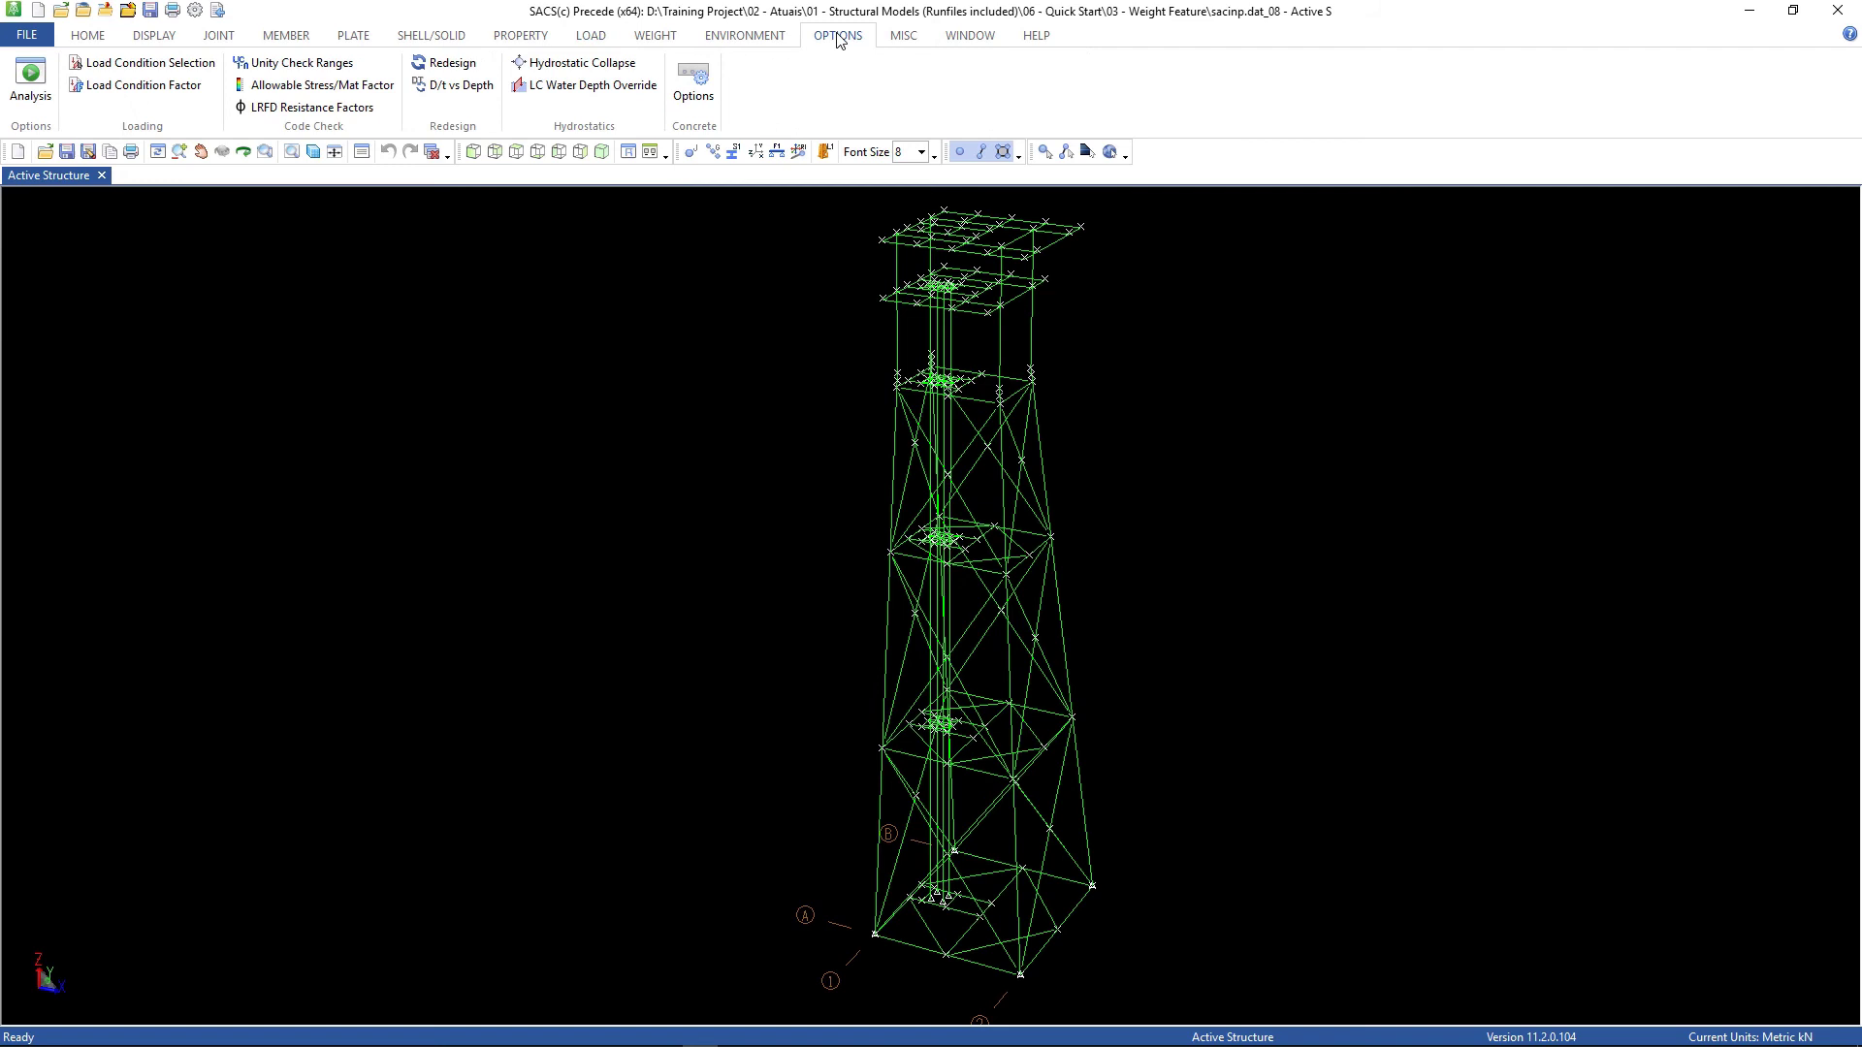
left_click(150, 64)
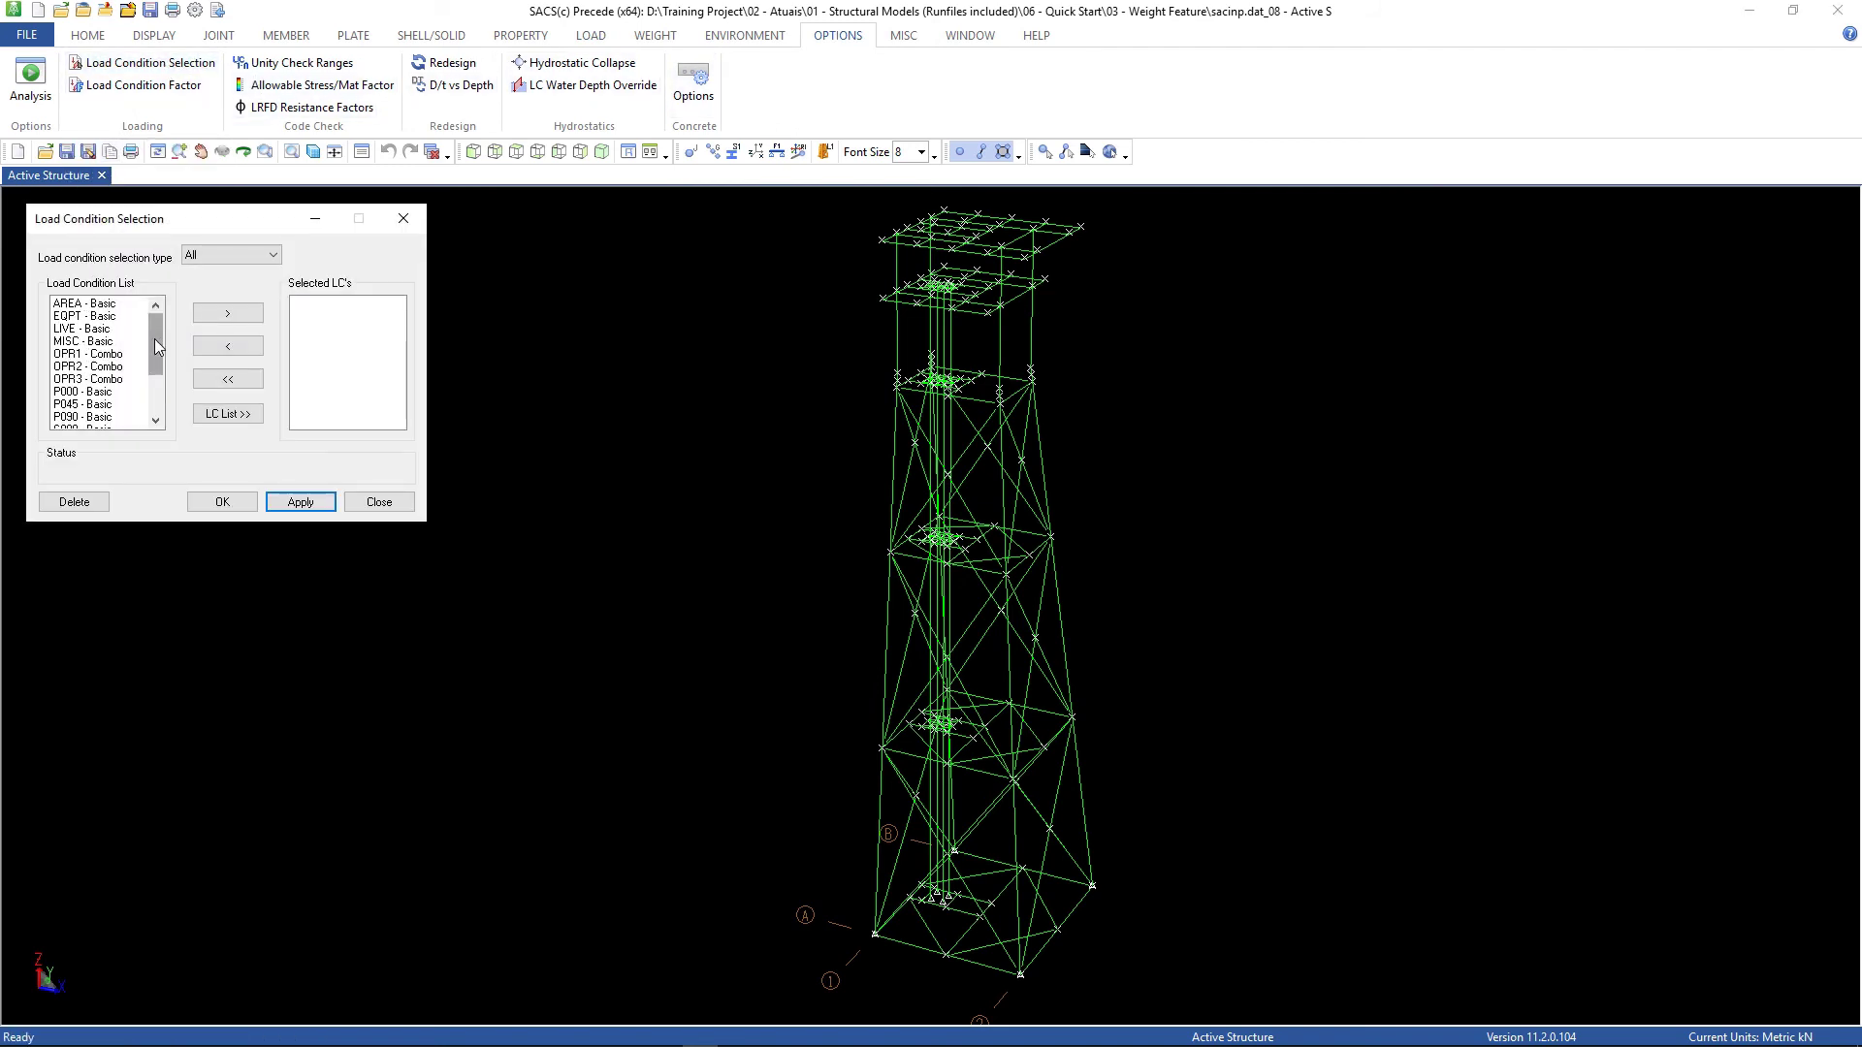
left_click(116, 355)
left_click(117, 380, "shift")
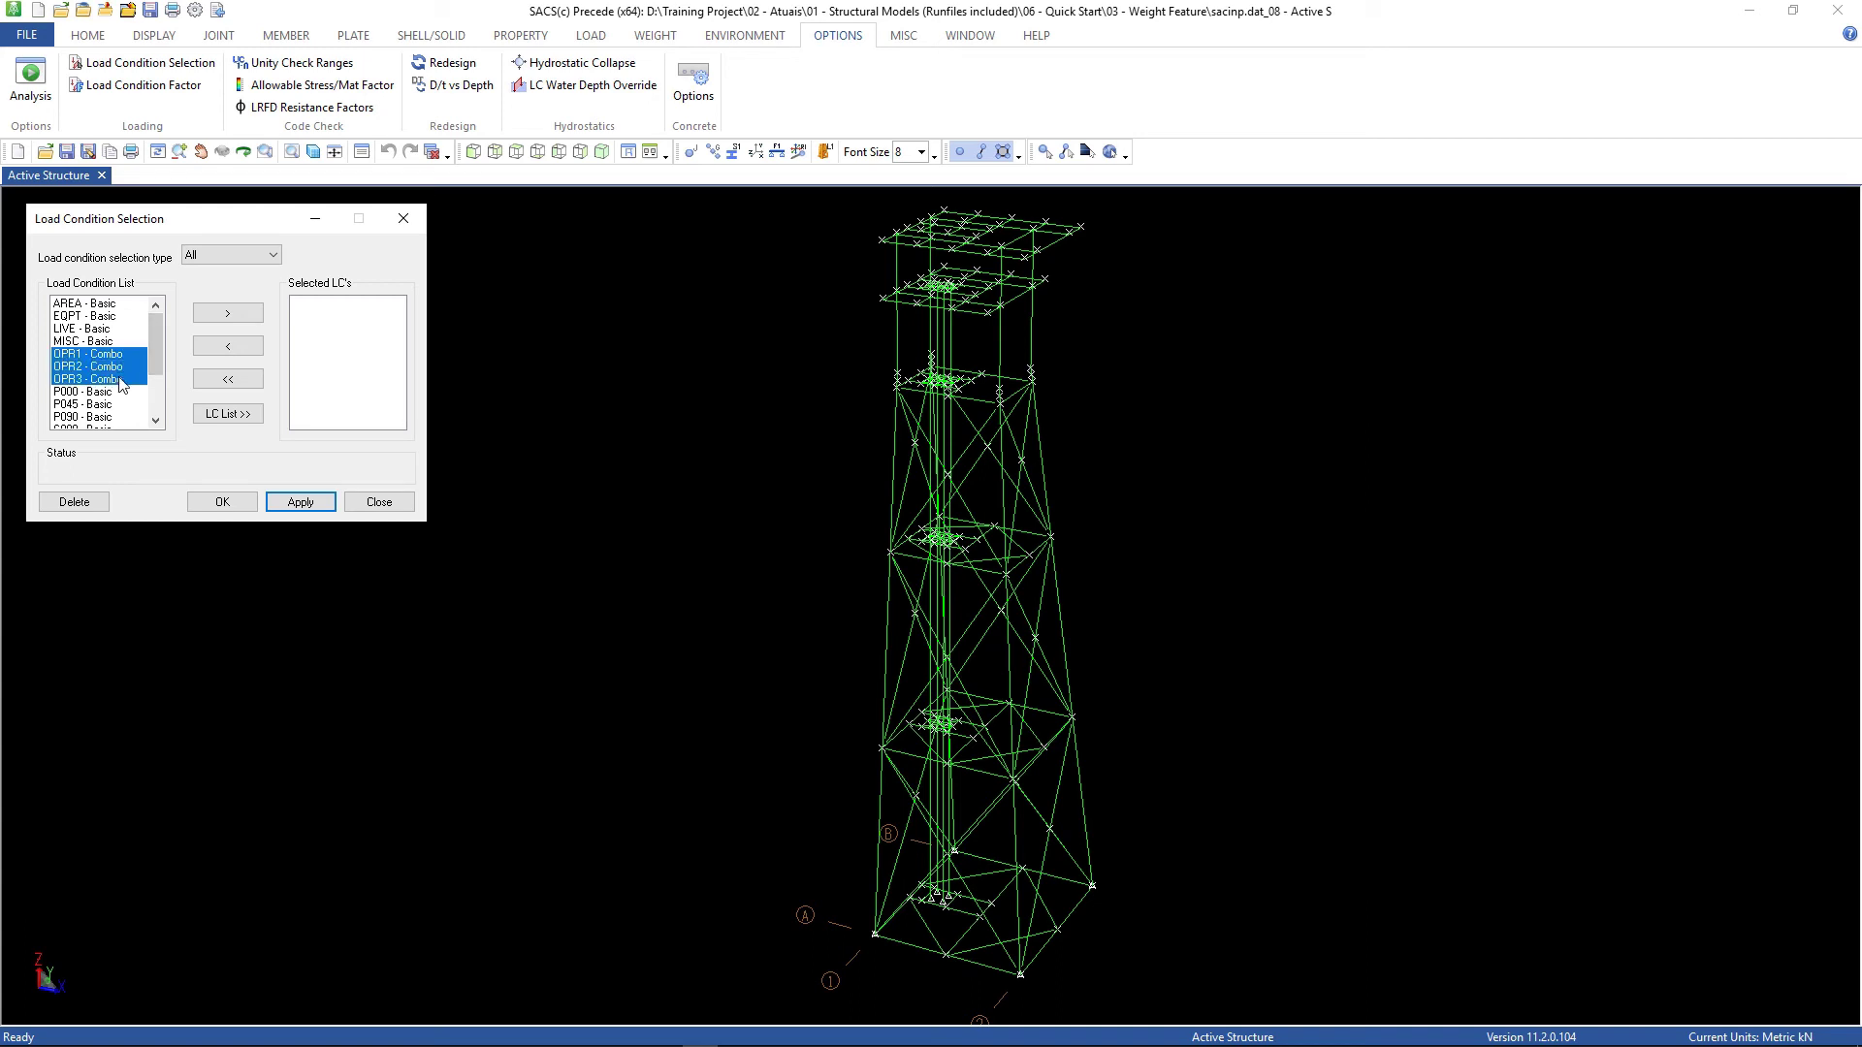
left_click(209, 317)
scroll(140, 402, "down", 1)
left_click(106, 392)
left_click(107, 417, "shift")
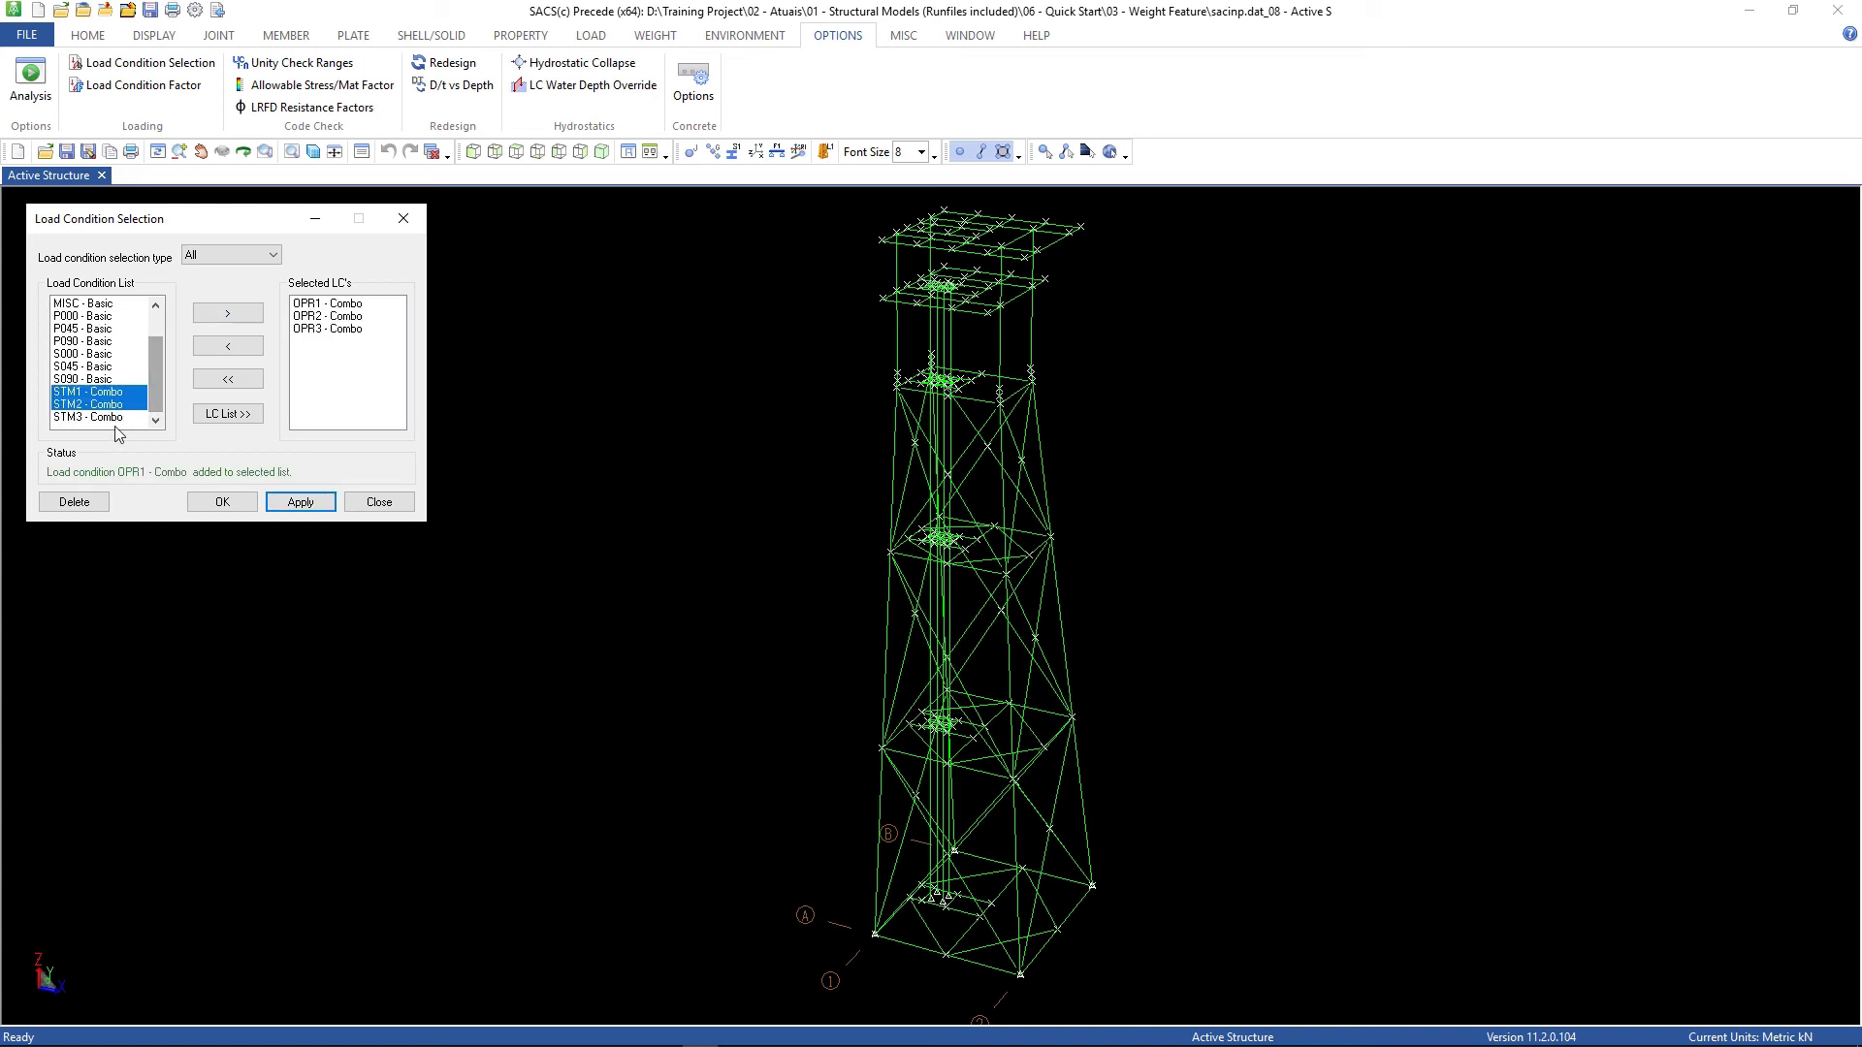
left_click(227, 312)
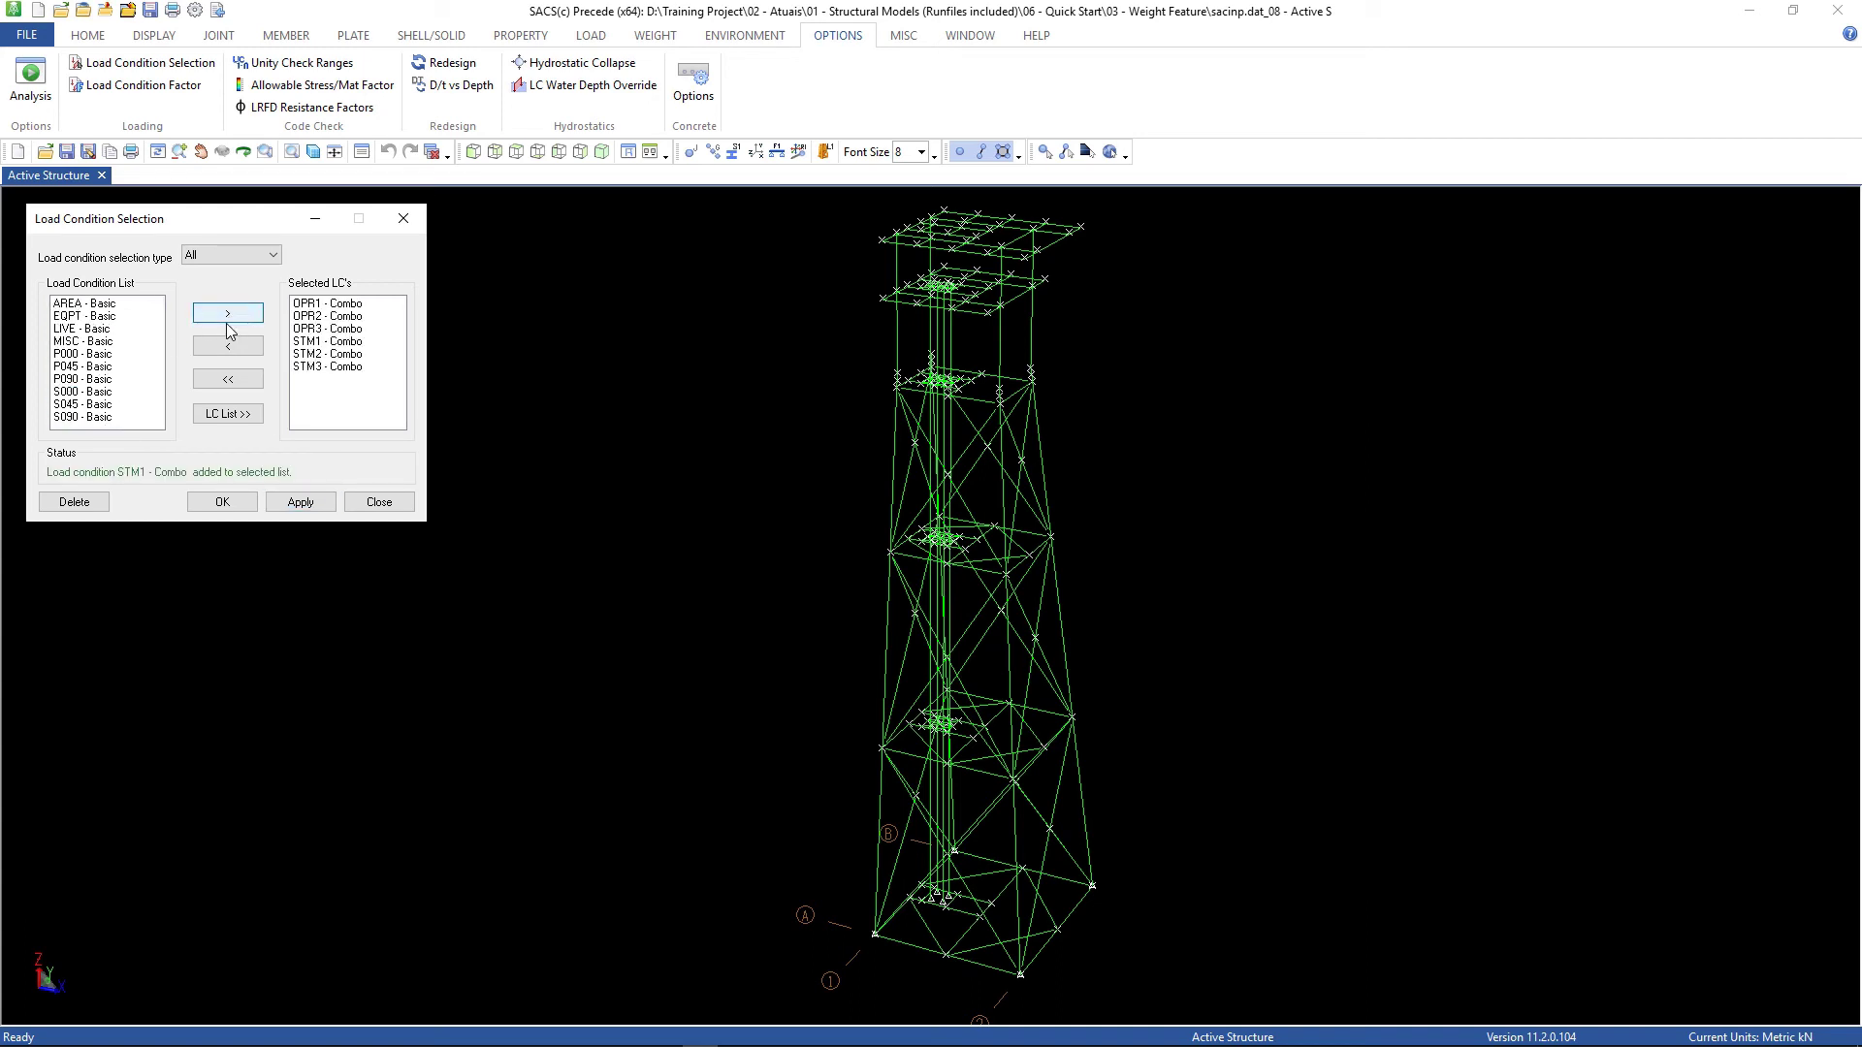
left_click(301, 501)
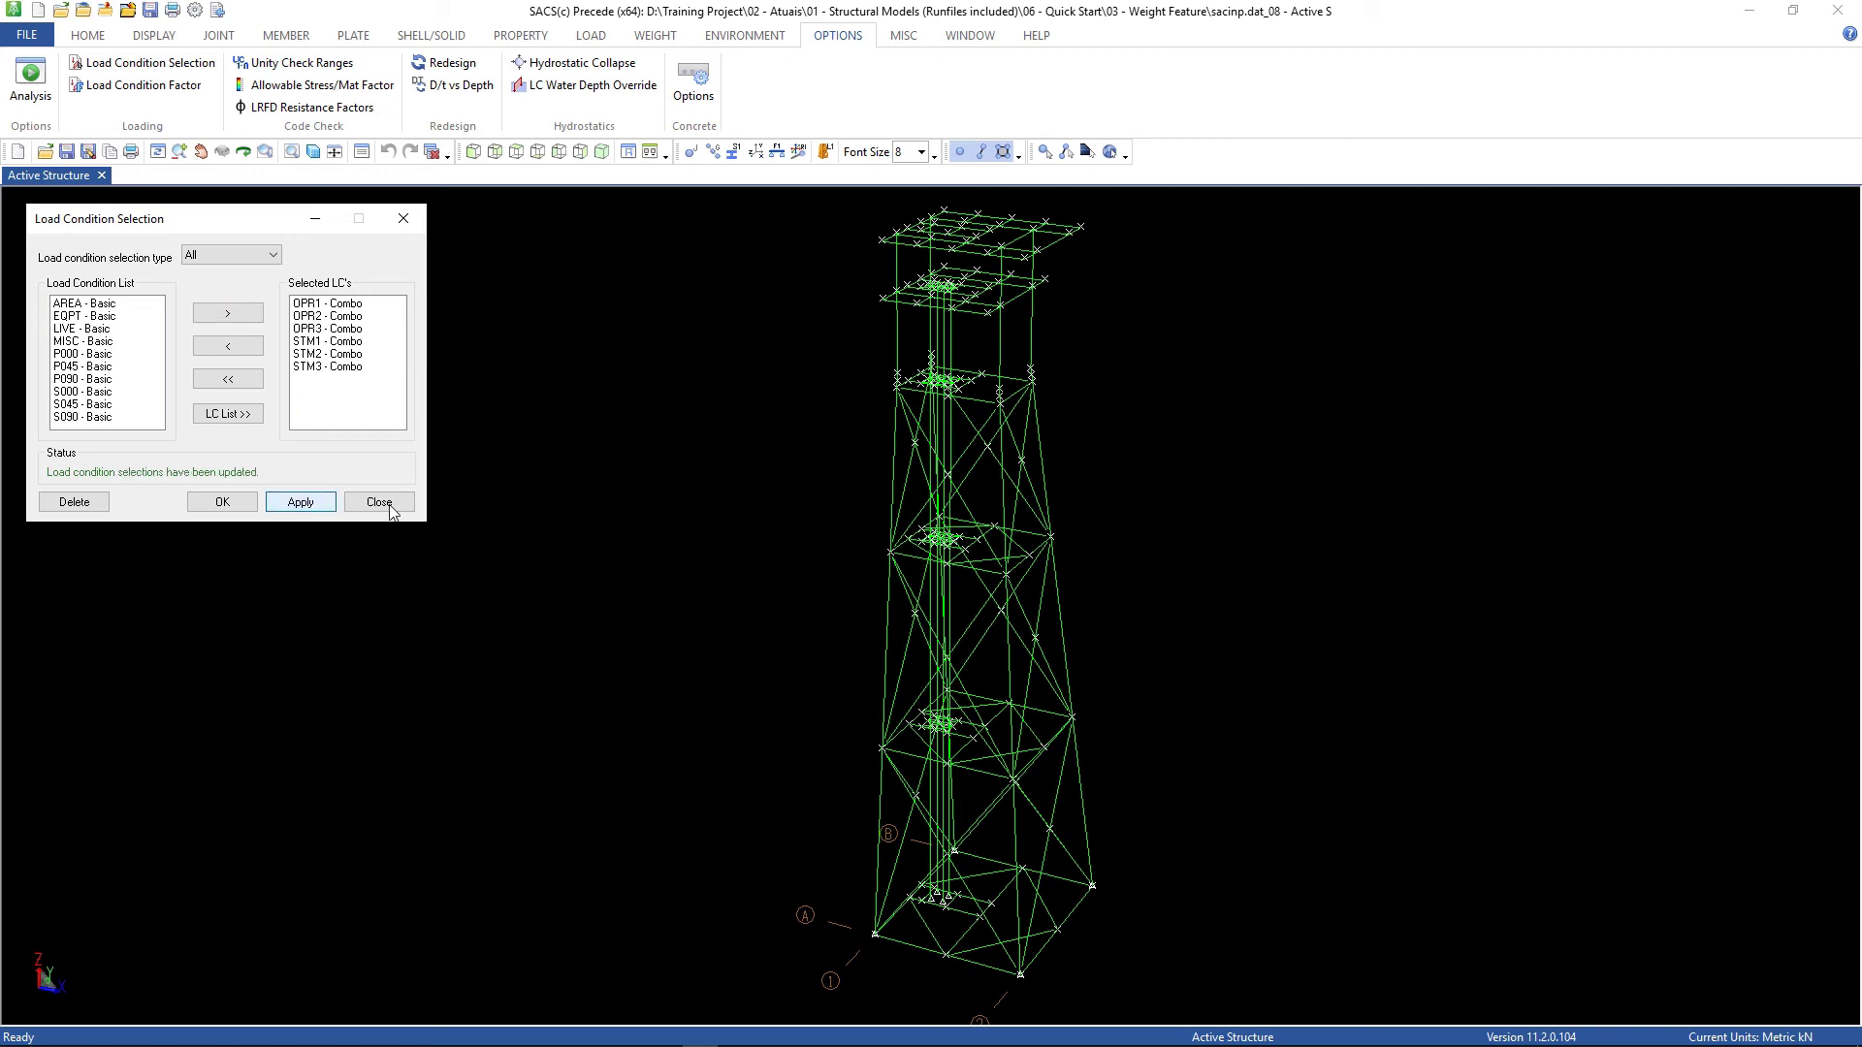
left_click(388, 503)
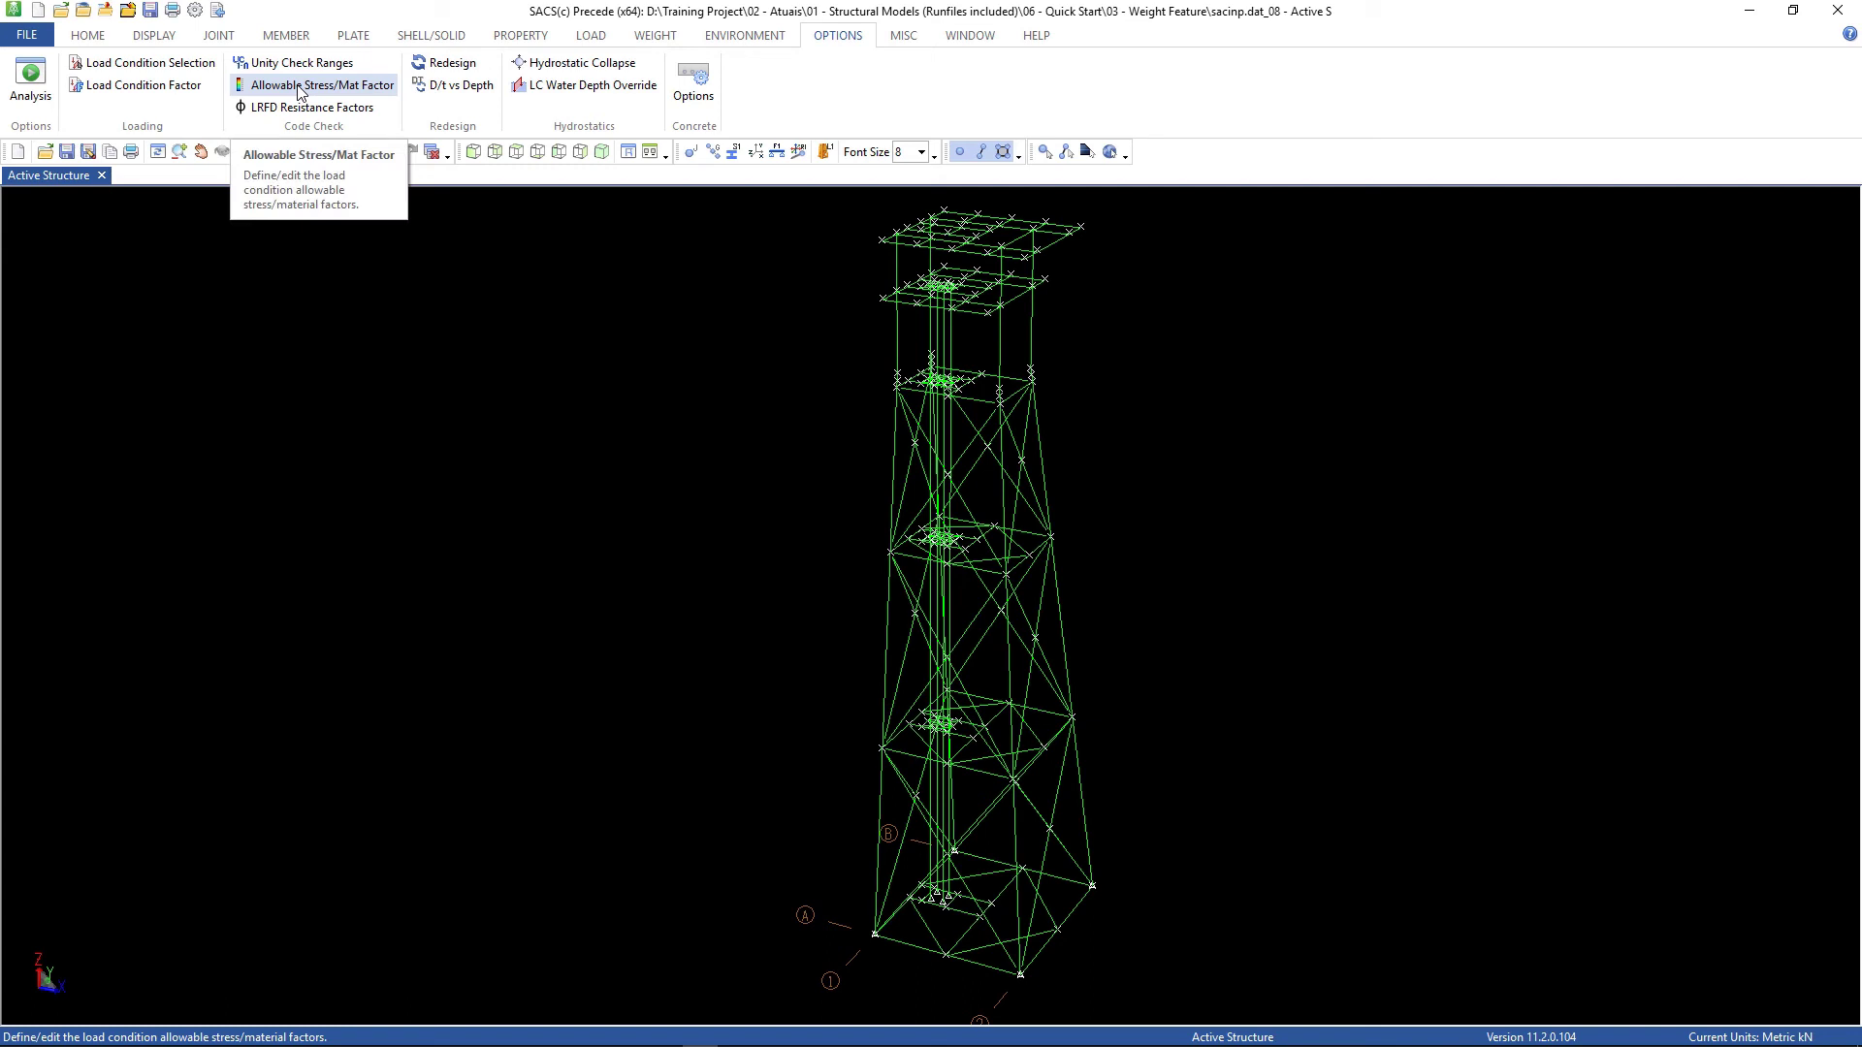
Step: Give STM1, STM2 and STM3 an allowable stress factor of 1.33 and apply
left_click(362, 93)
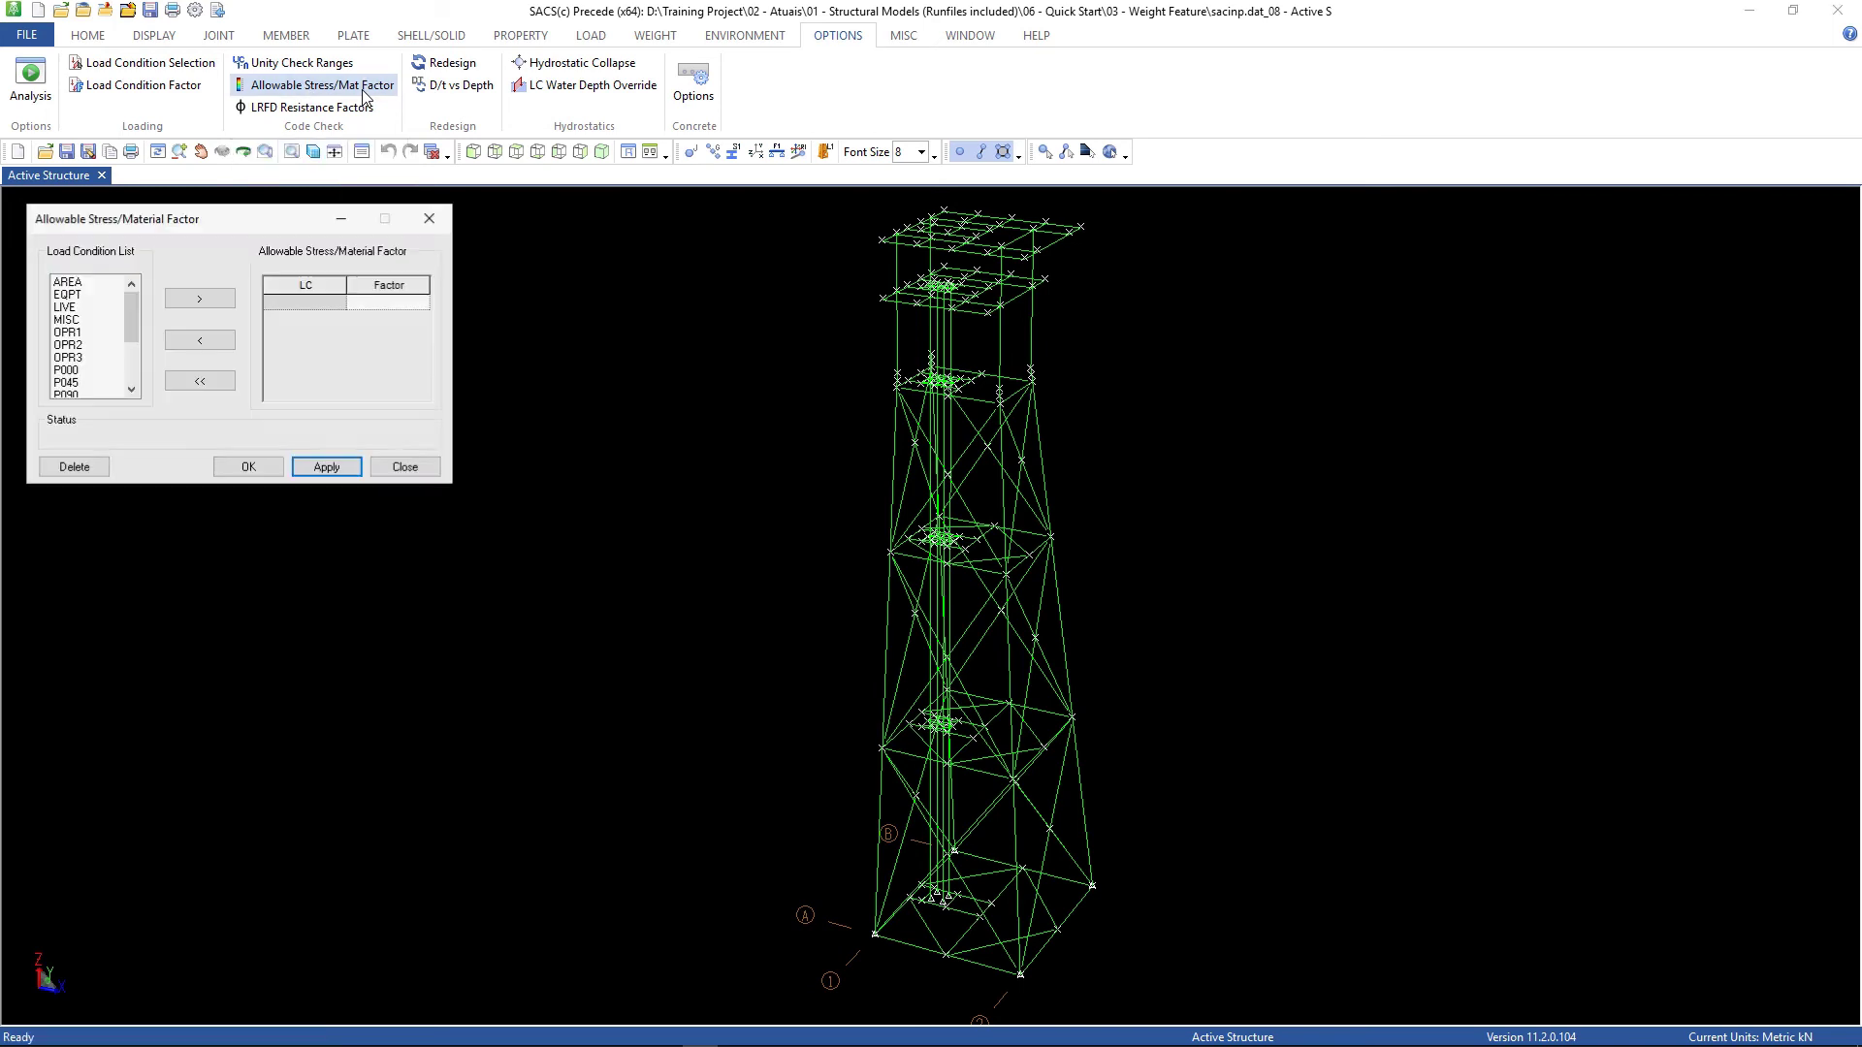
left_click_drag(138, 301, 73, 382)
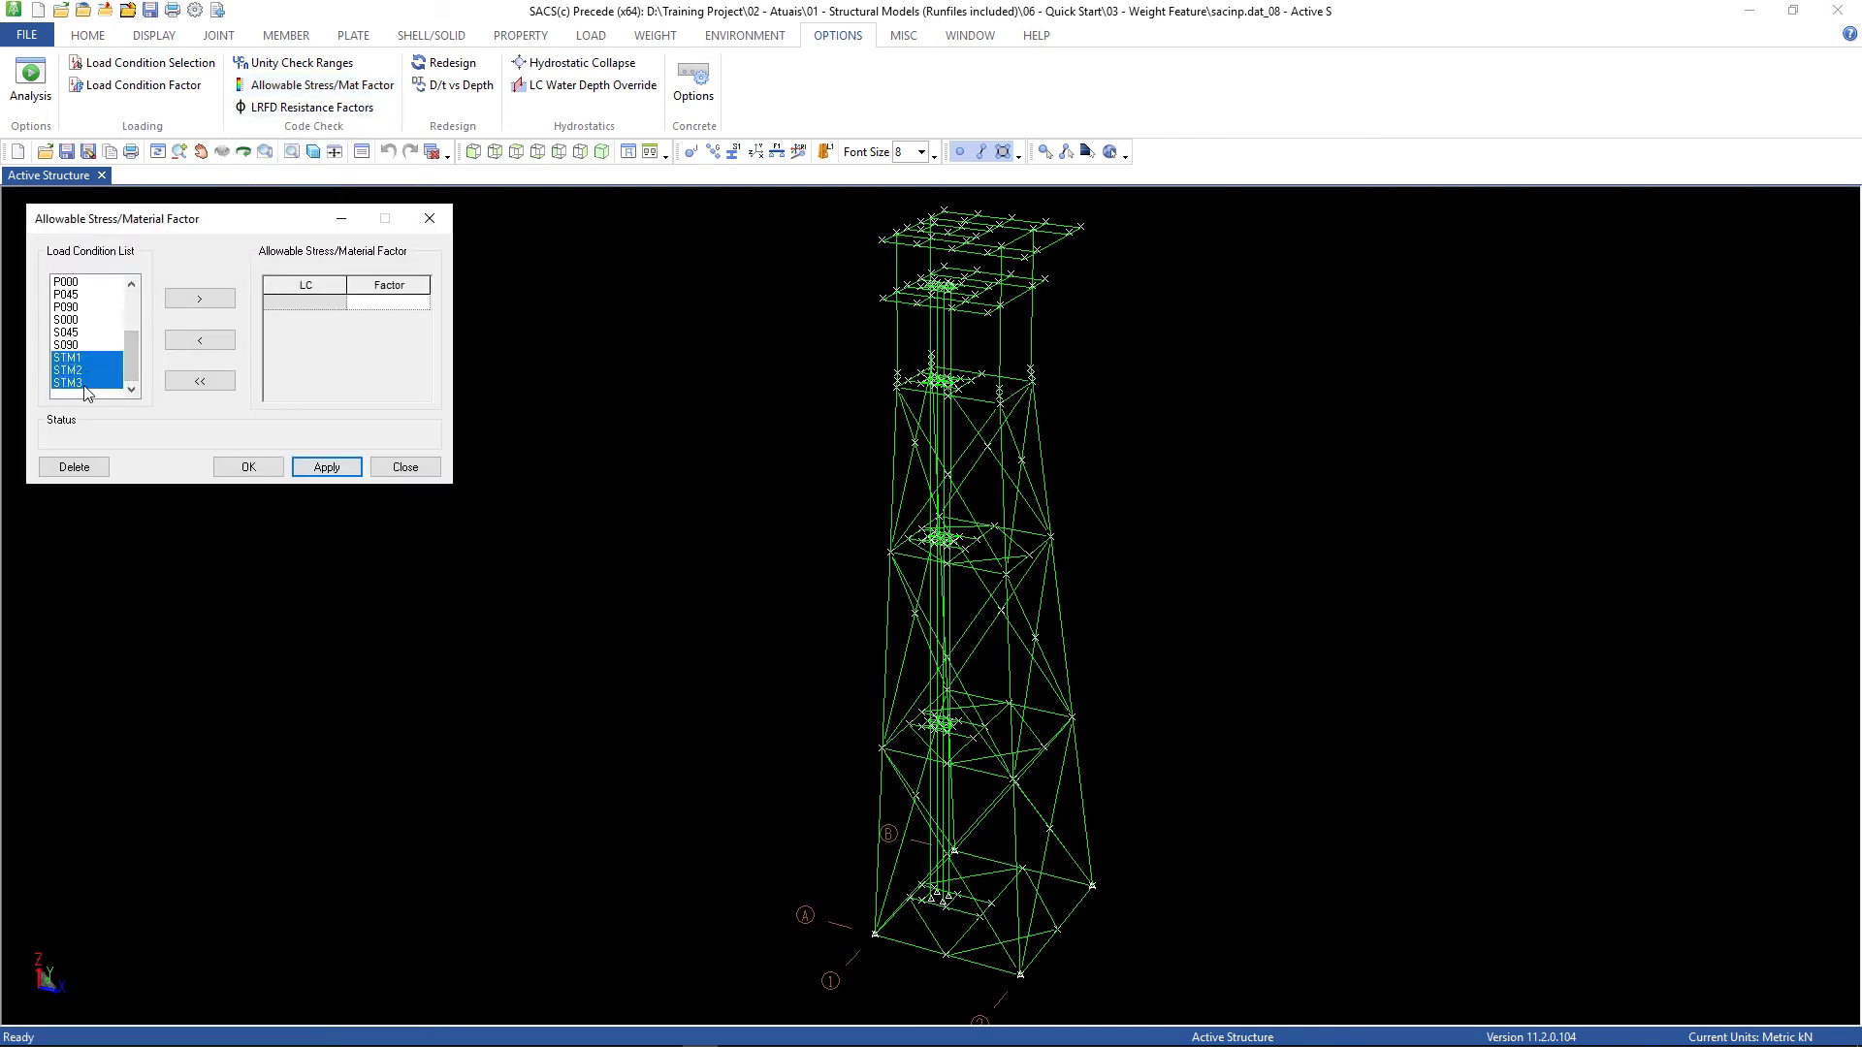
left_click(199, 299)
left_click(373, 303)
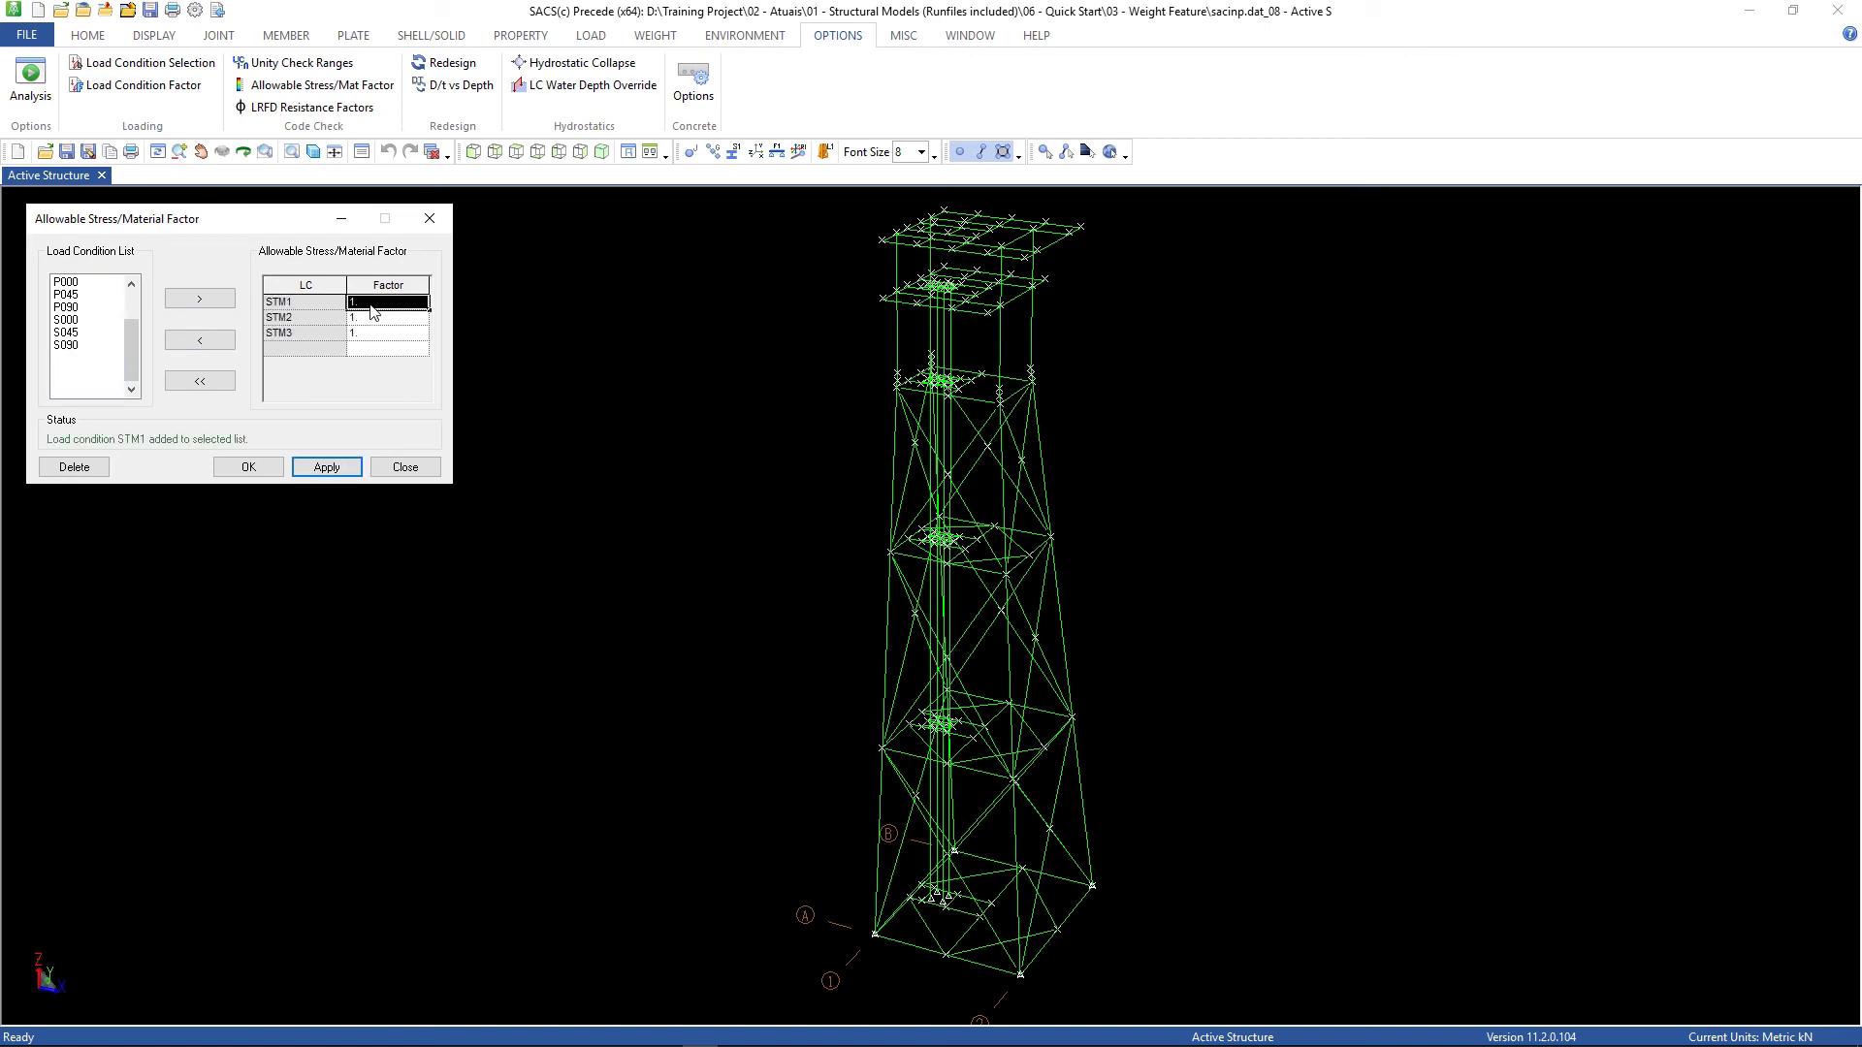
left_click(374, 306)
key("Return")
type("1.33")
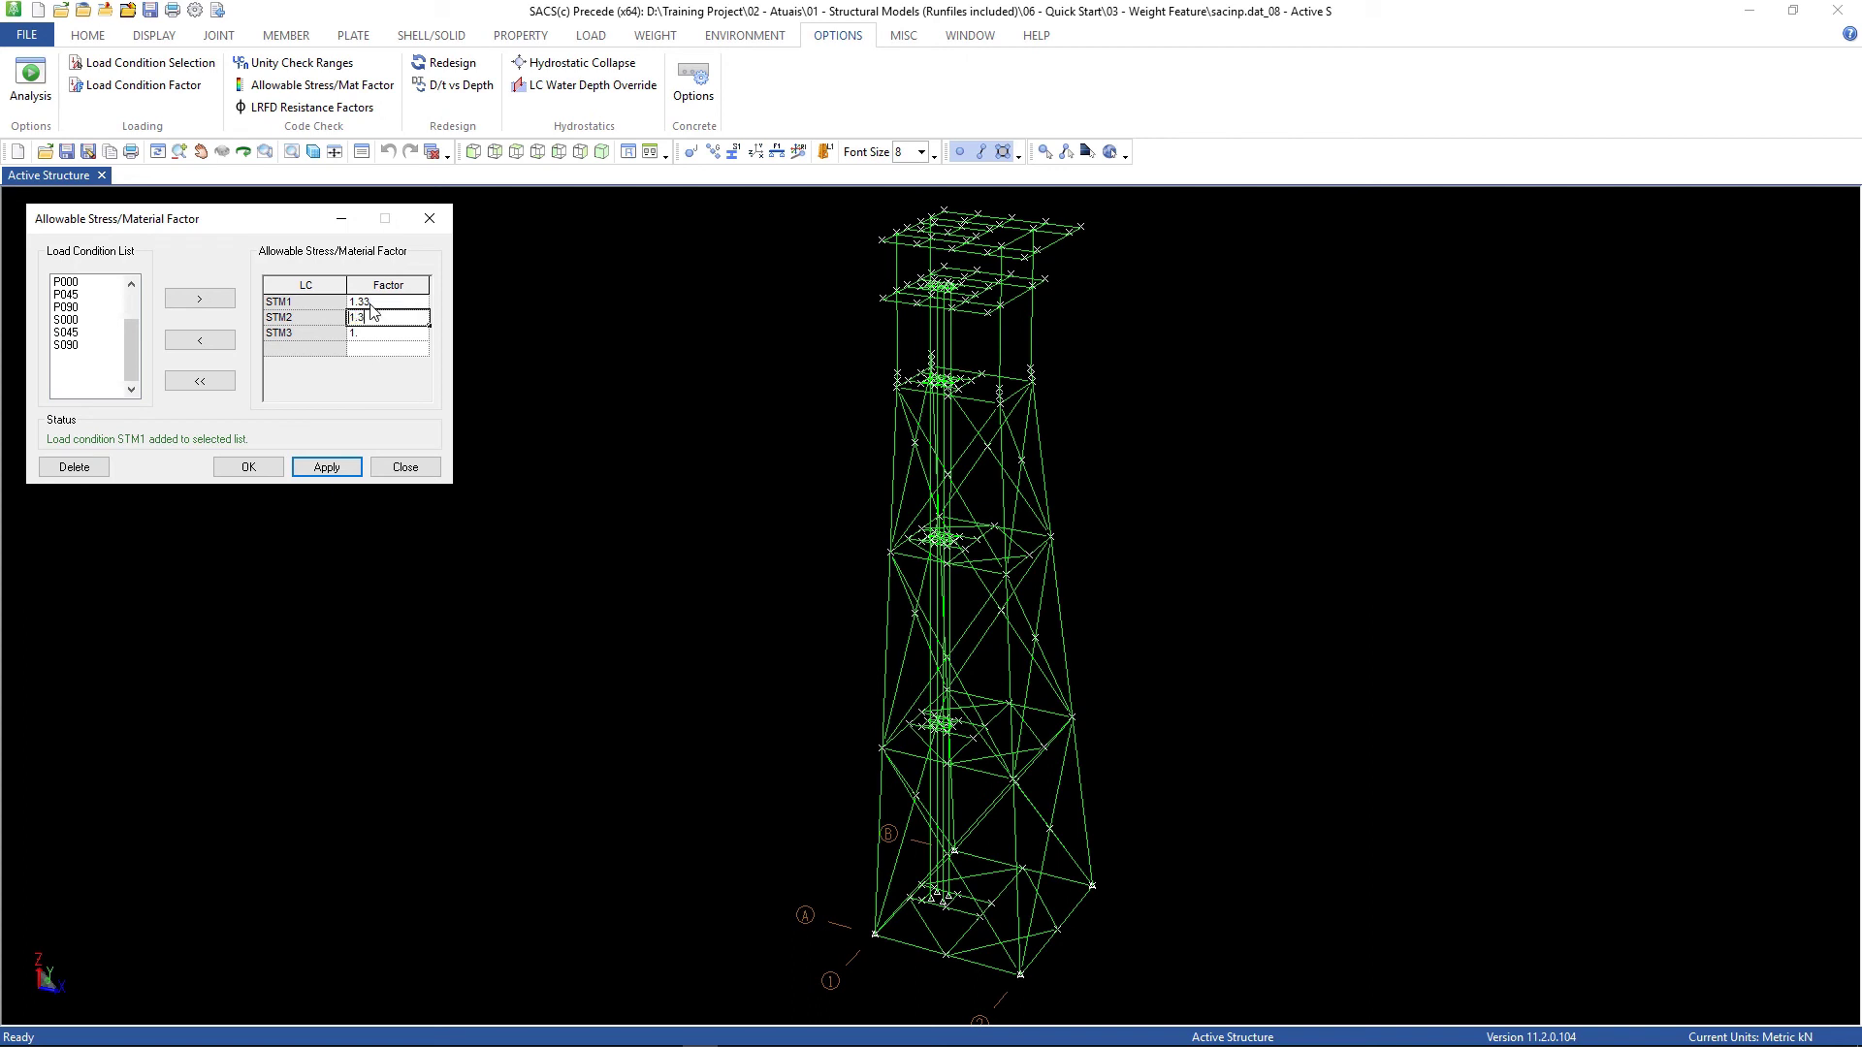
key("Return")
type("1.33")
left_click(333, 470)
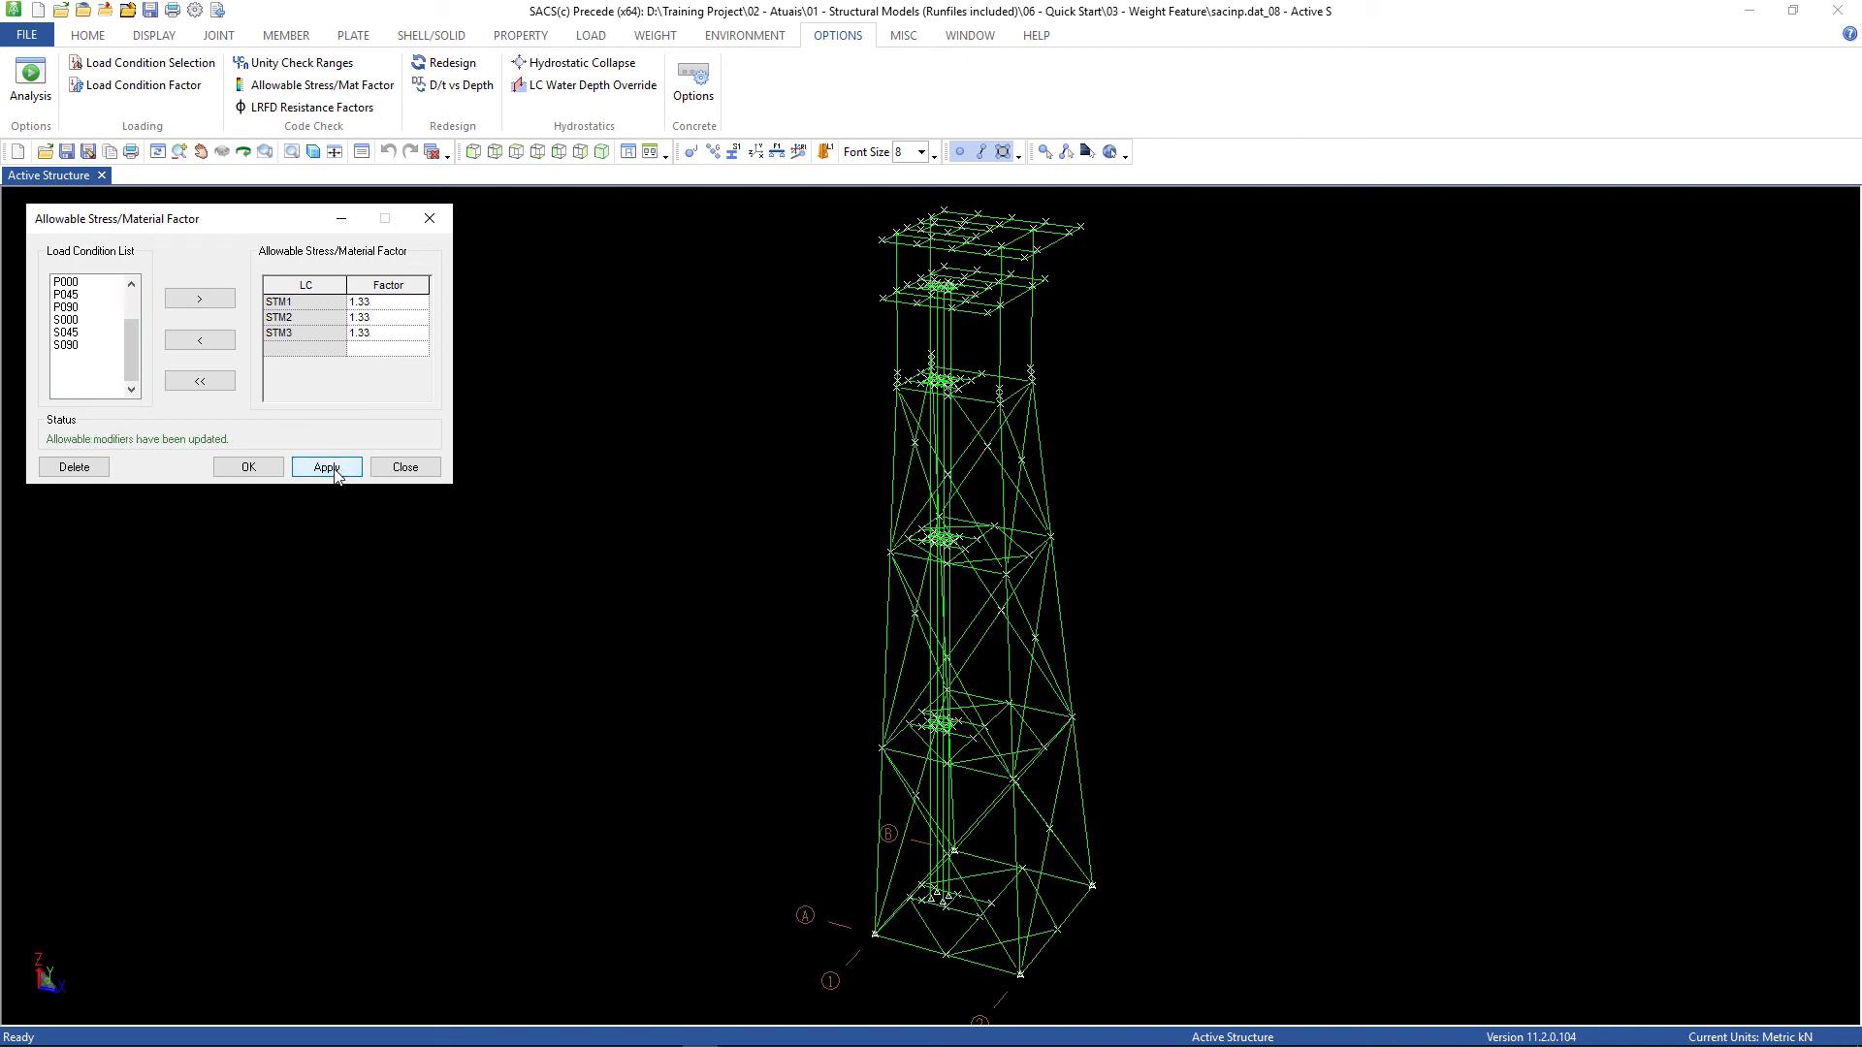
left_click(406, 466)
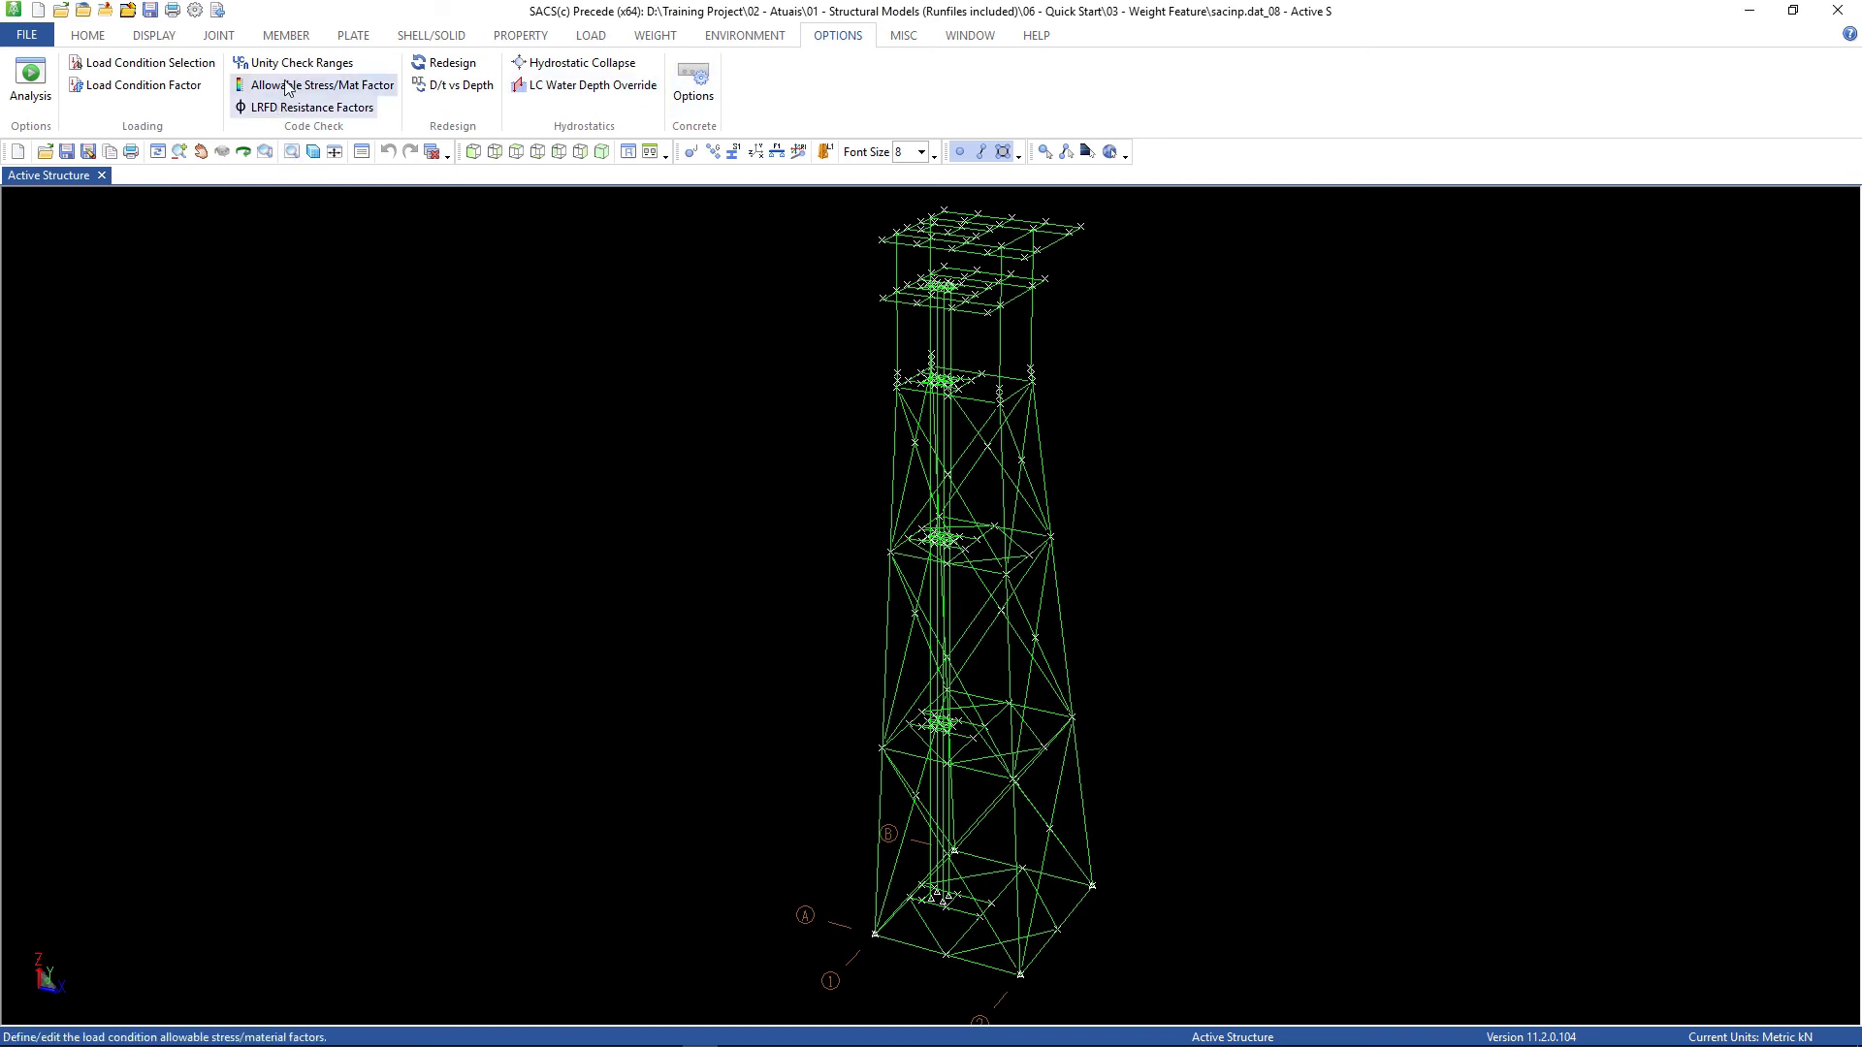
Step: Add unity check partitions 0–0.5, 0.5–1 and 1–300
left_click(309, 64)
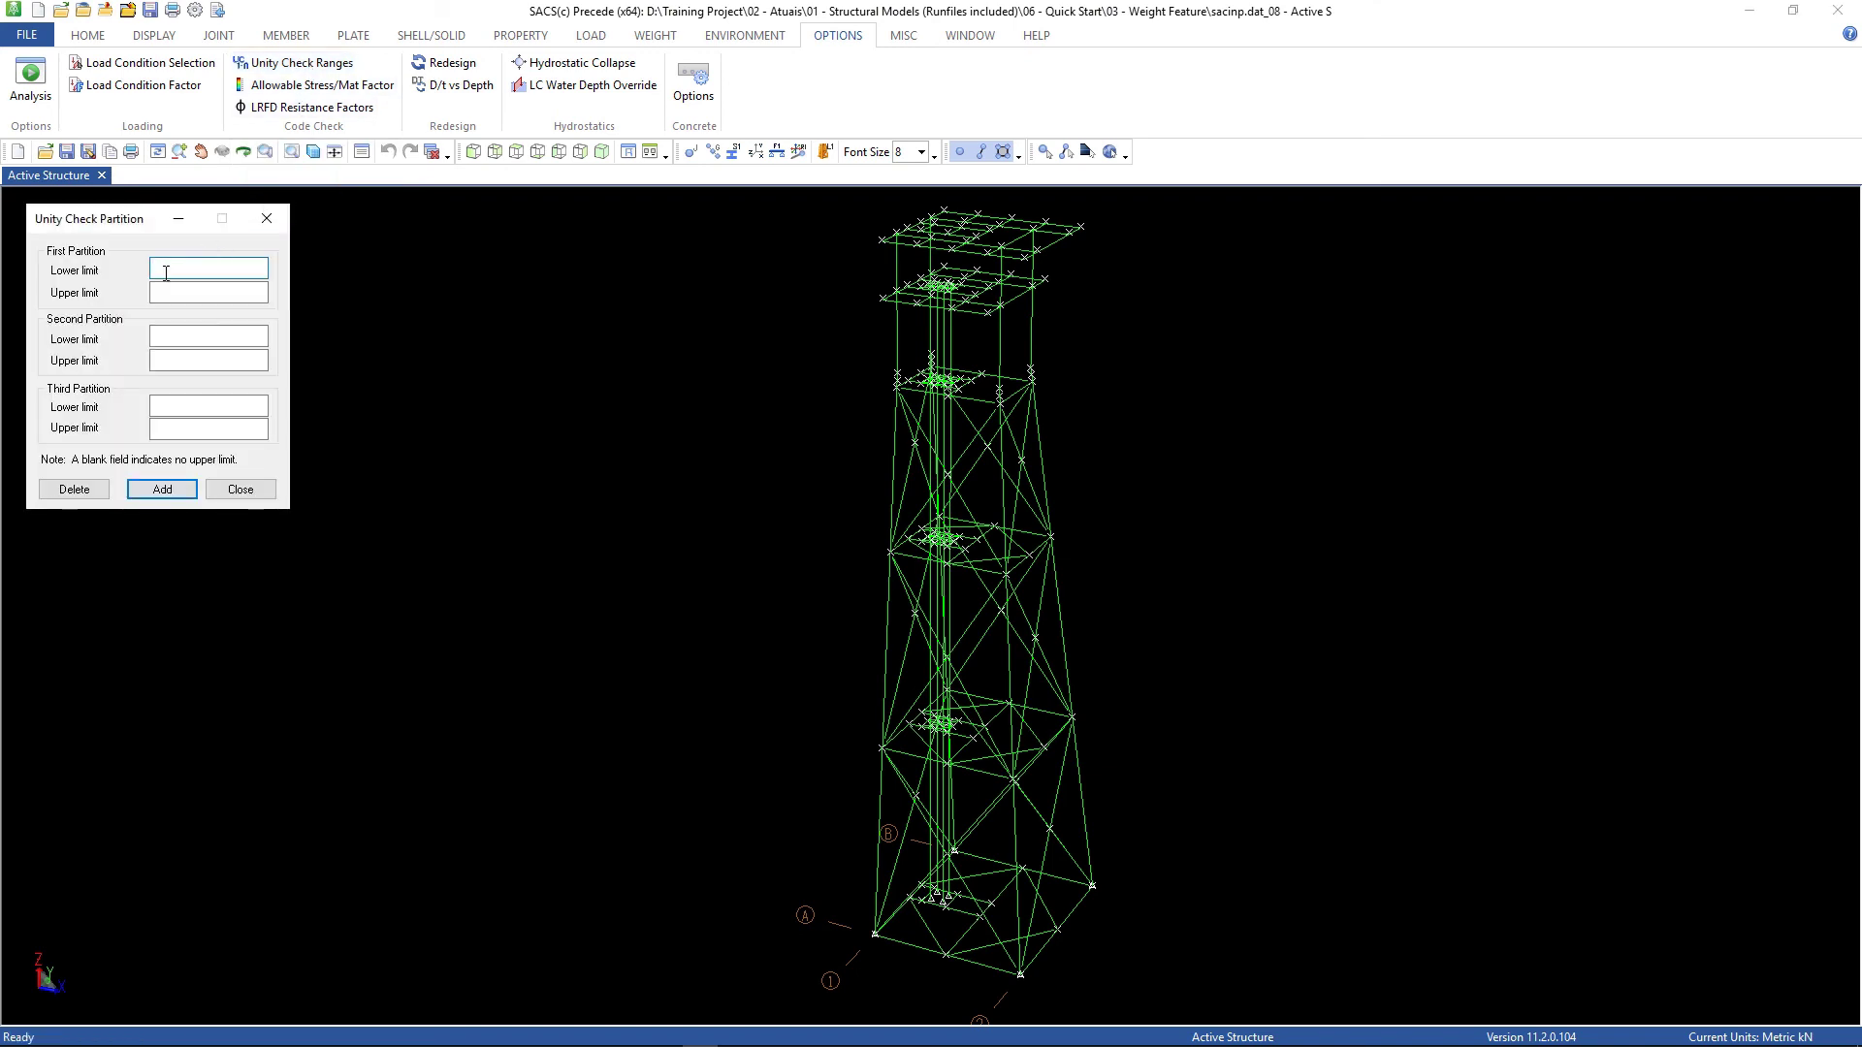
key("Tab")
type("0.5")
key("Tab")
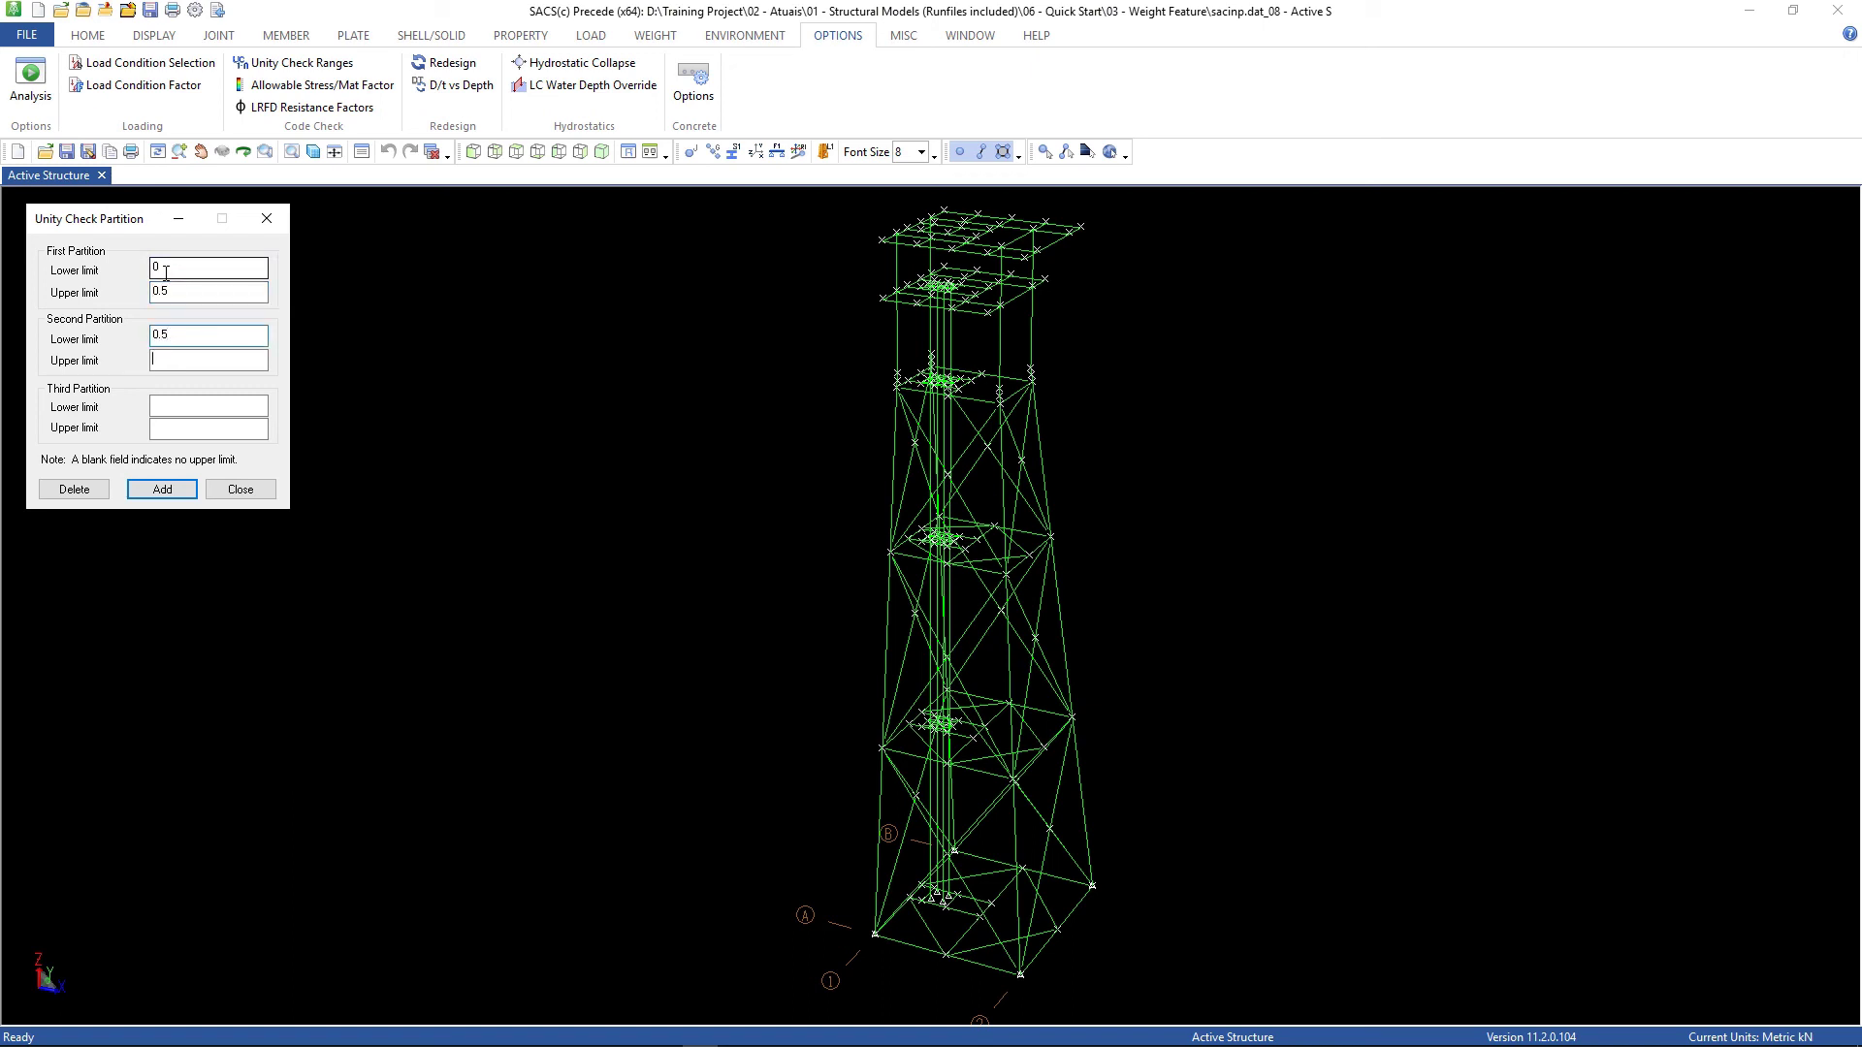
key("Tab")
type("1")
key("Tab")
type("300")
left_click(162, 488)
left_click(231, 488)
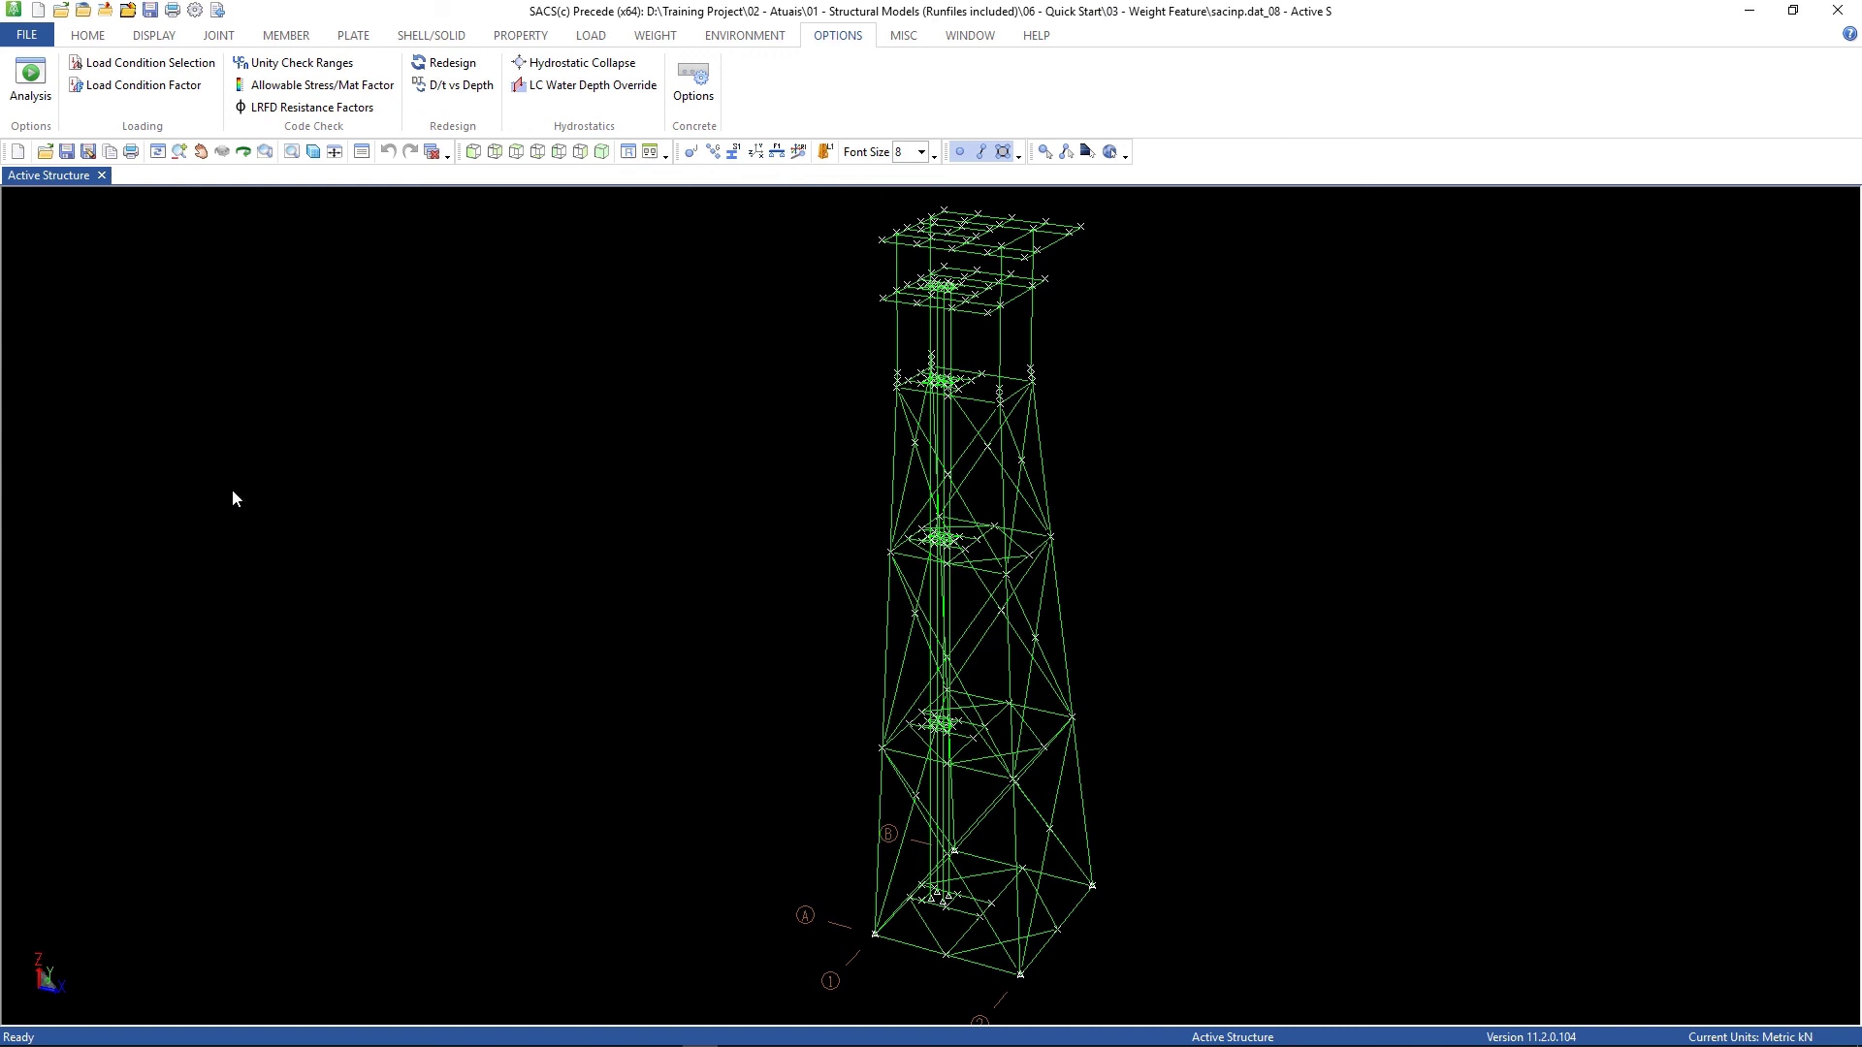
Step: Save the model with its seastate data as sacinp.dat_09
left_click(90, 155)
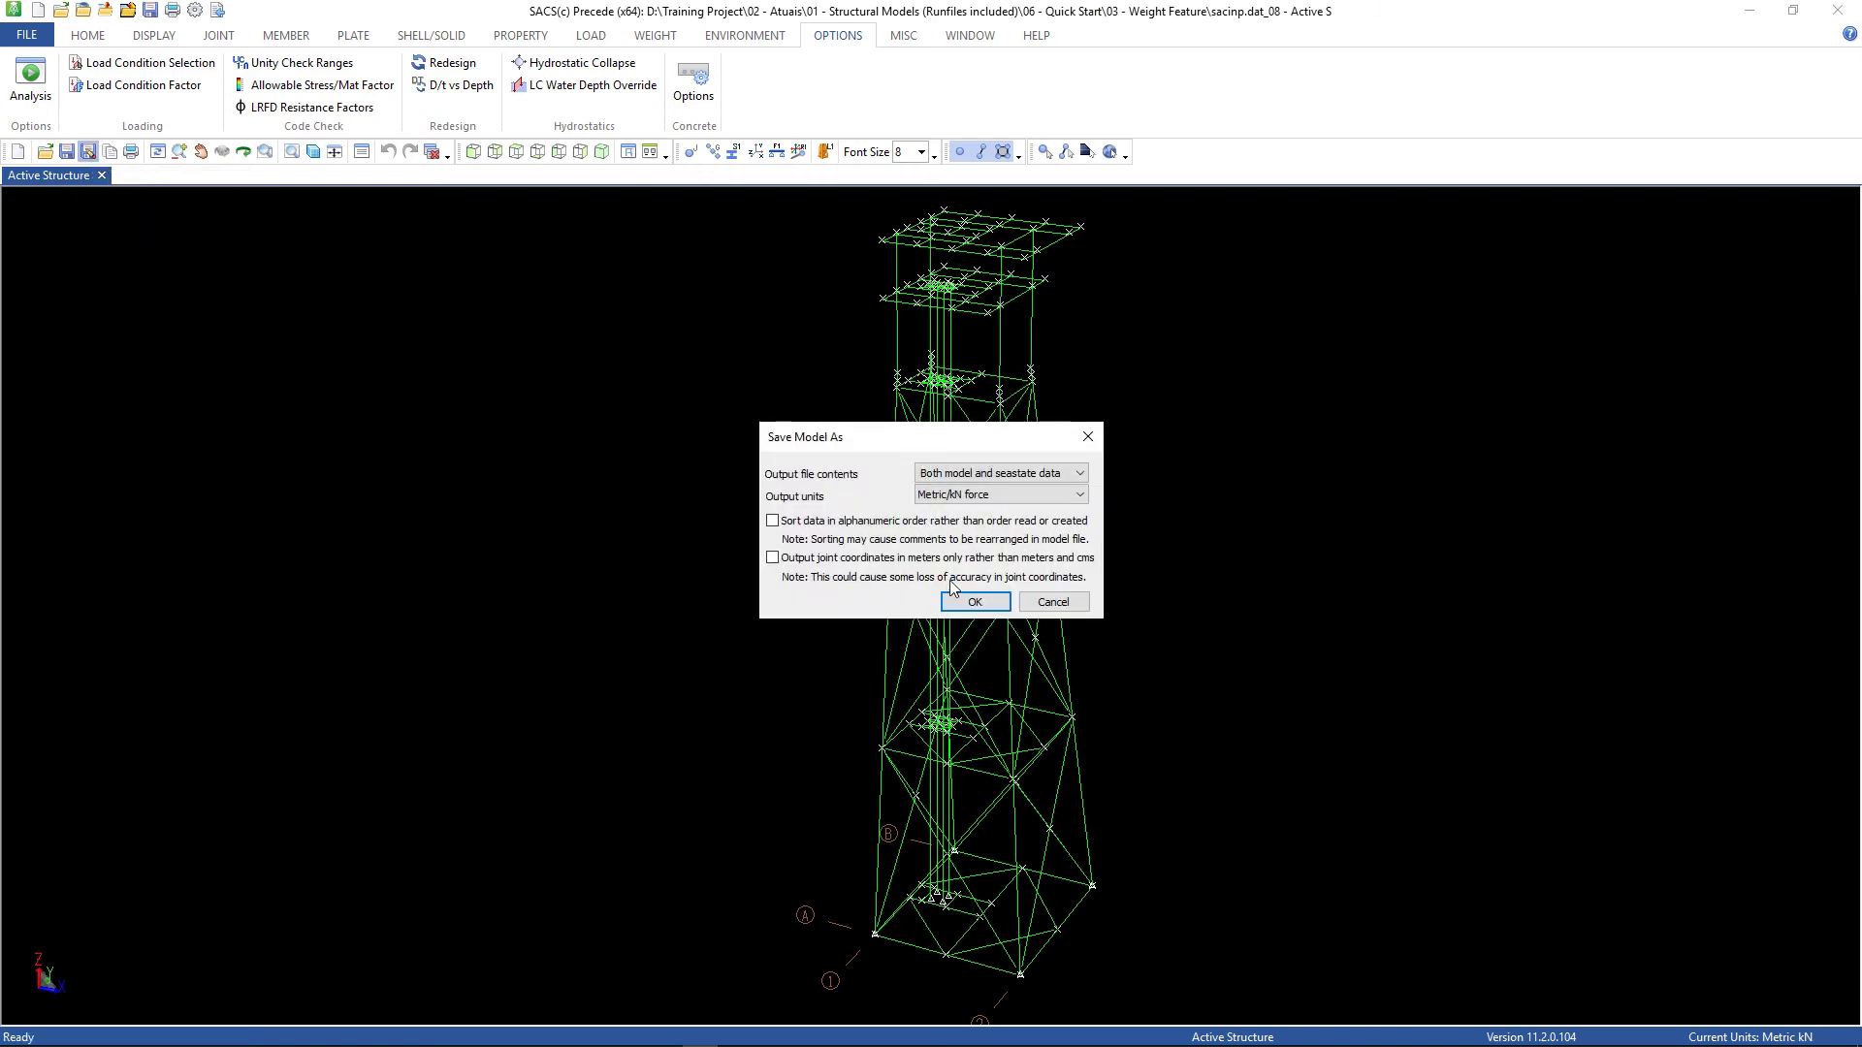
left_click(973, 600)
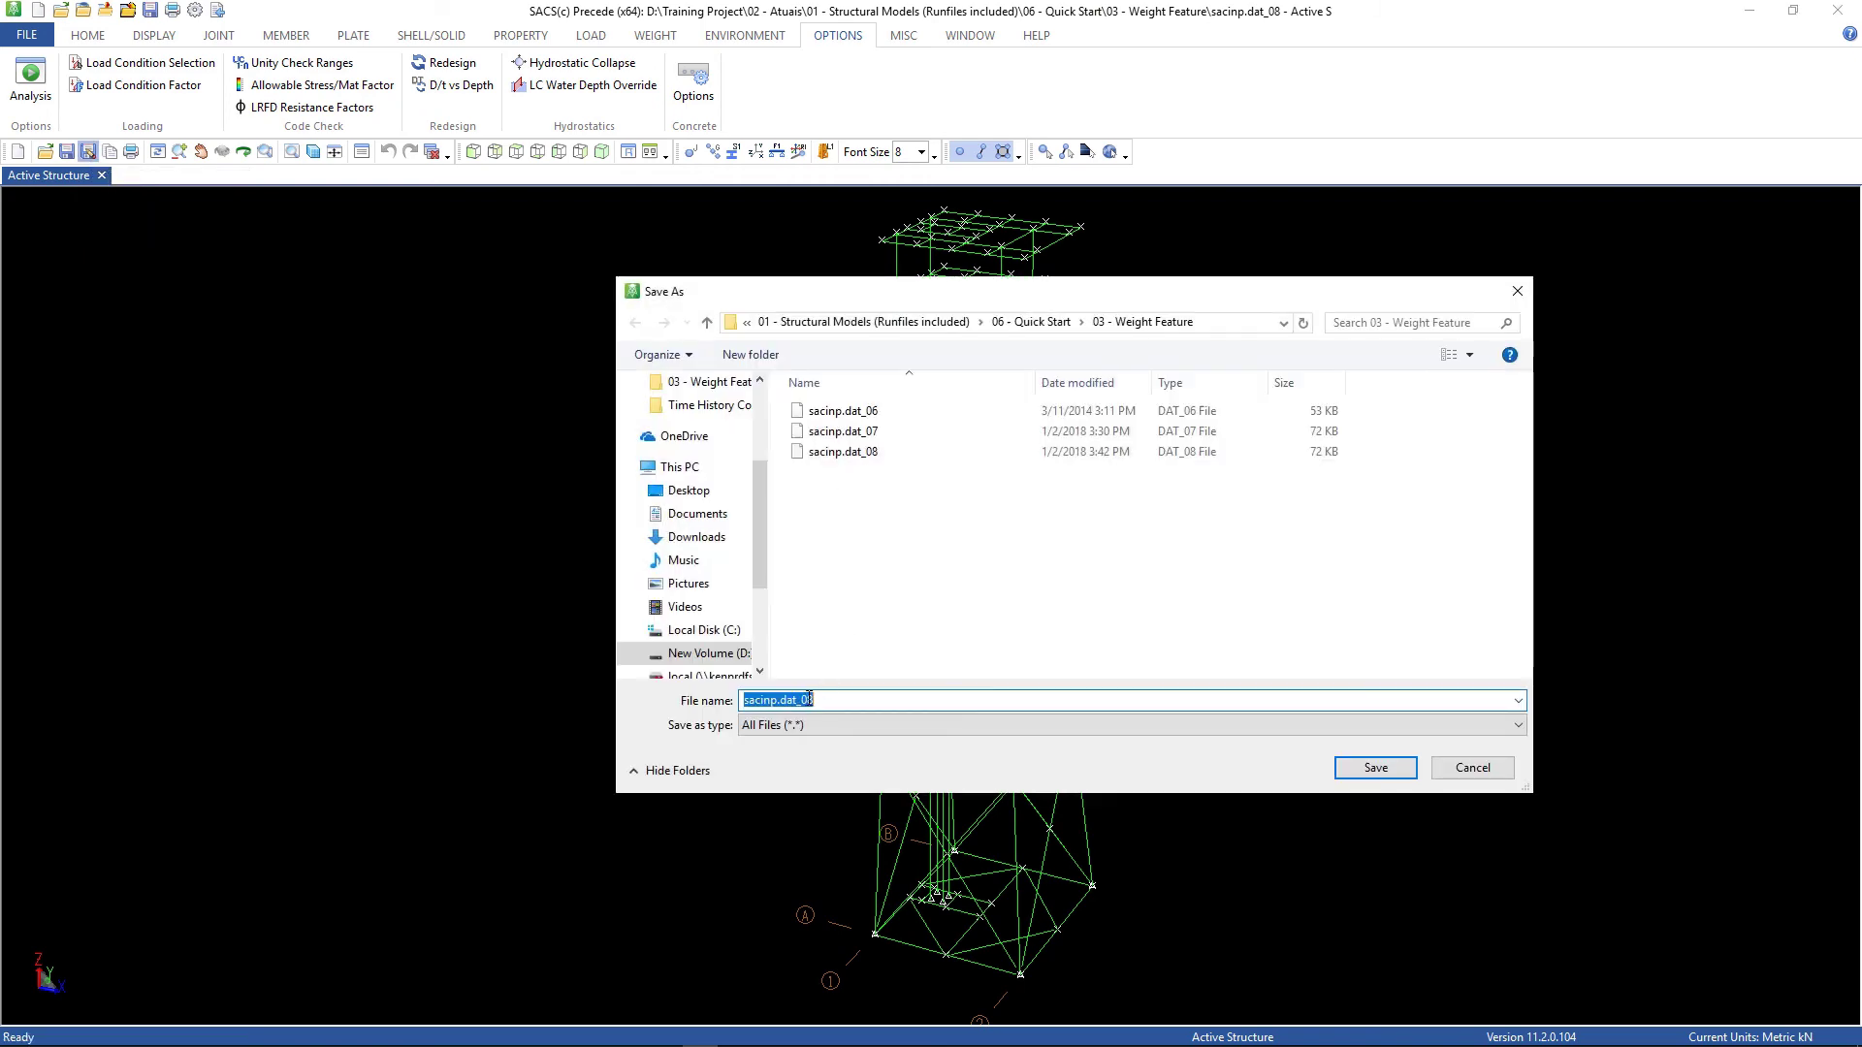
left_click_drag(815, 700, 807, 700)
left_click(1376, 768)
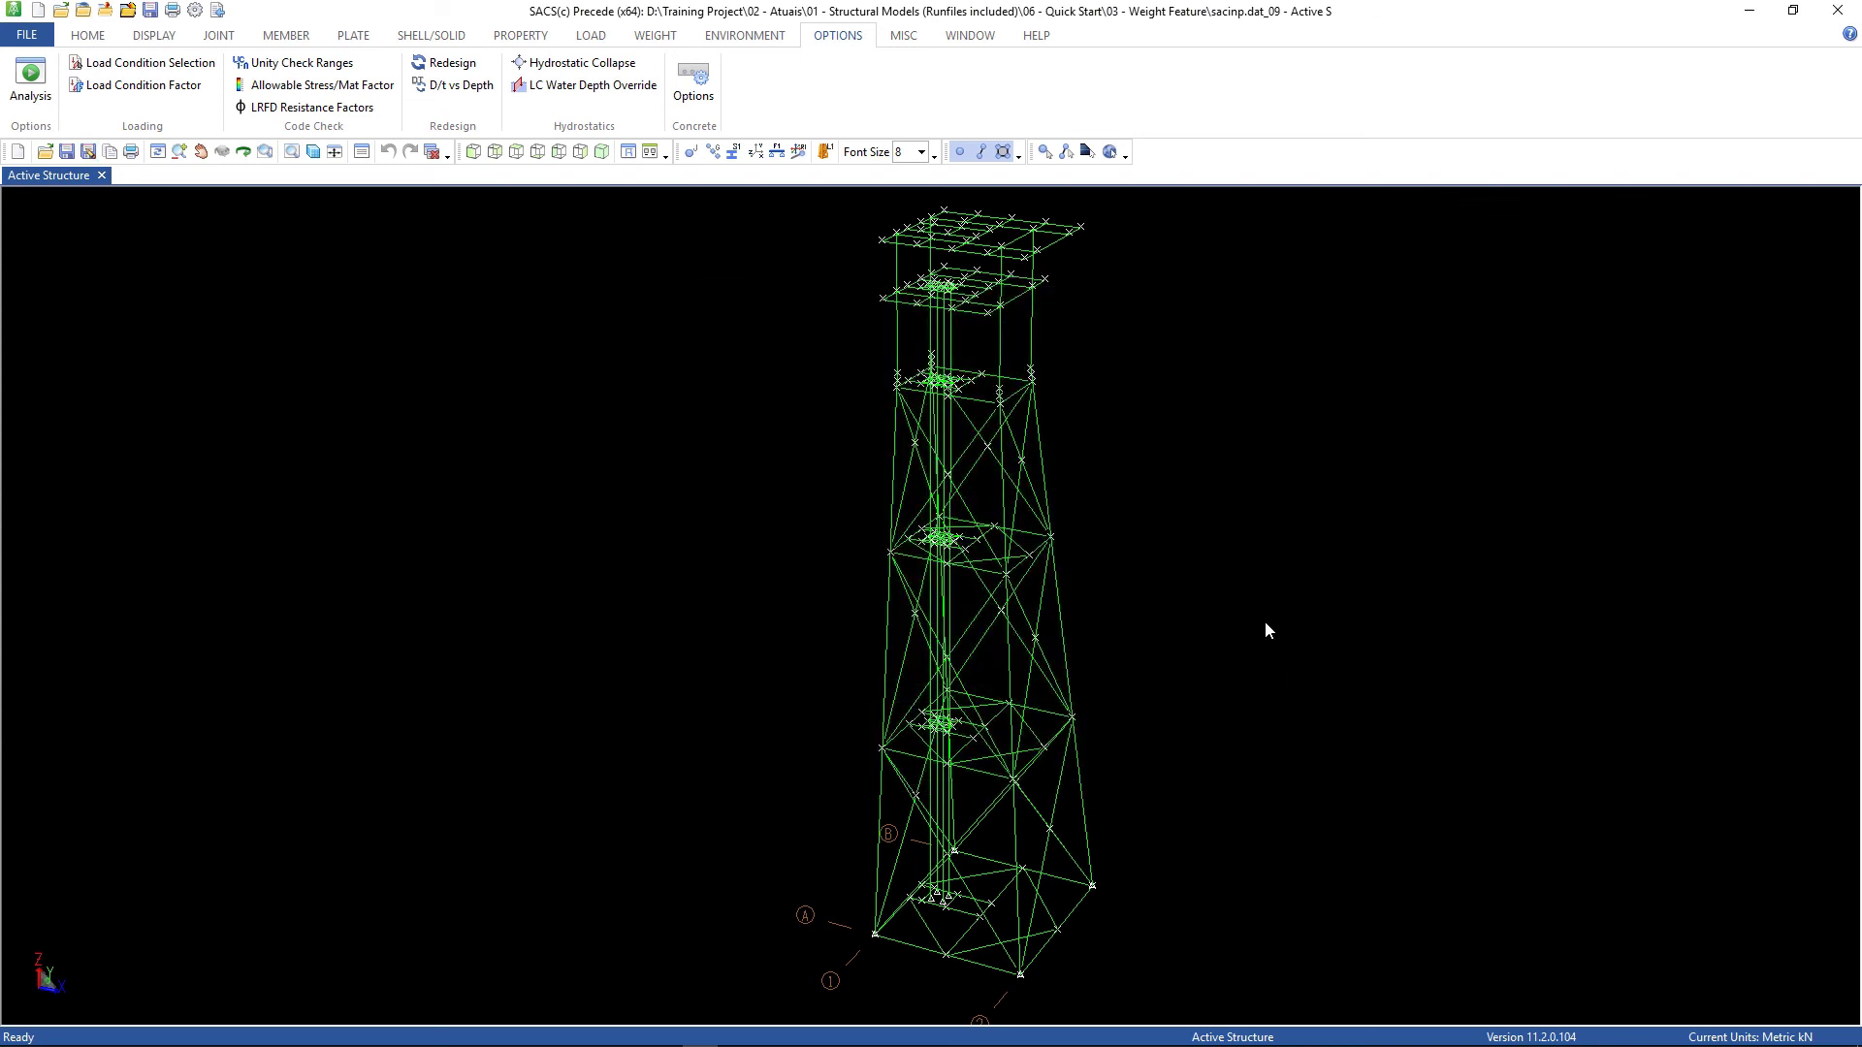